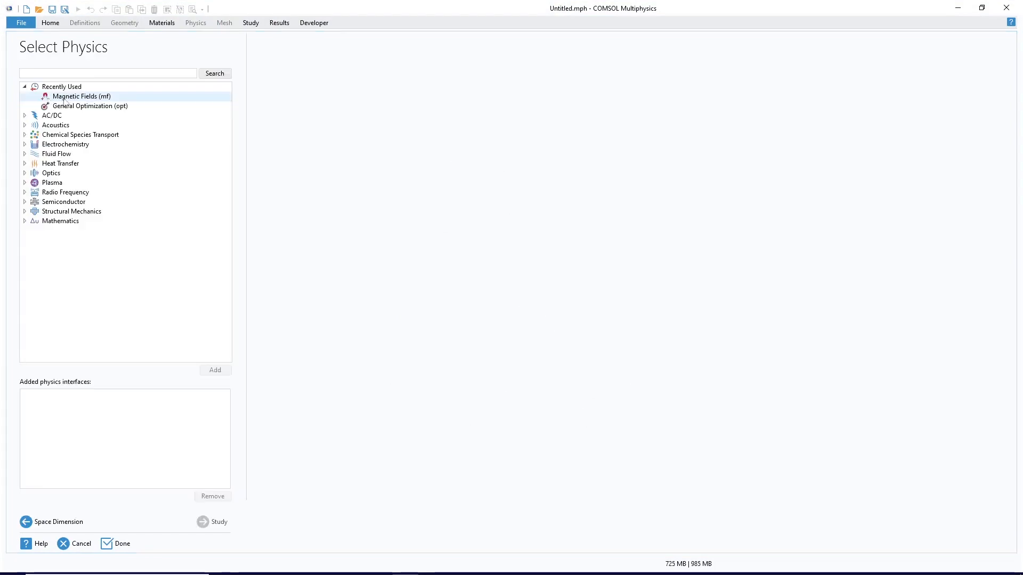
# - Add the Magnetic Fields (mf) interface from the AC/DC Electromagnetic Fields physics
pyautogui.click(25, 115)
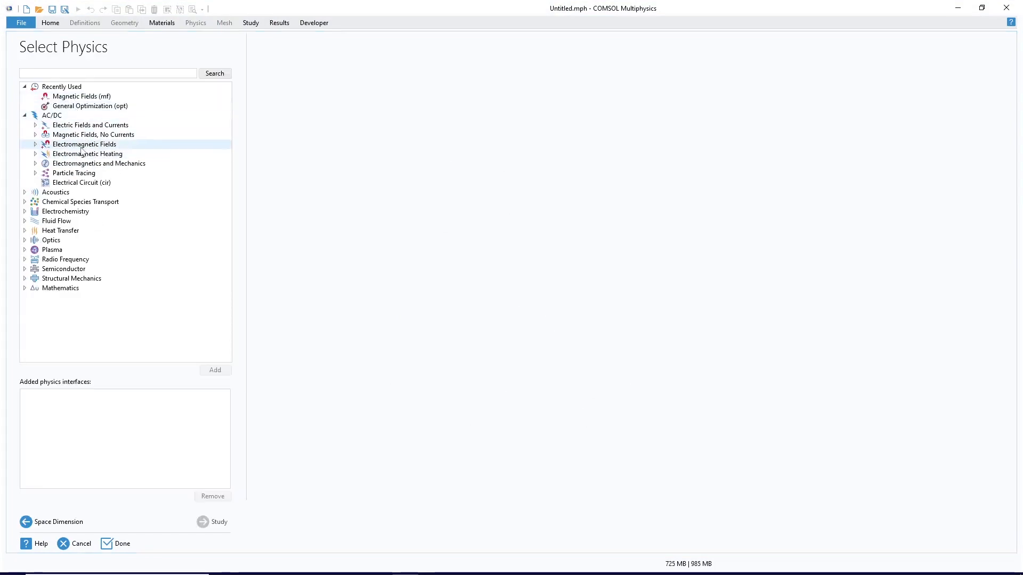
pyautogui.click(35, 145)
pyautogui.click(97, 154)
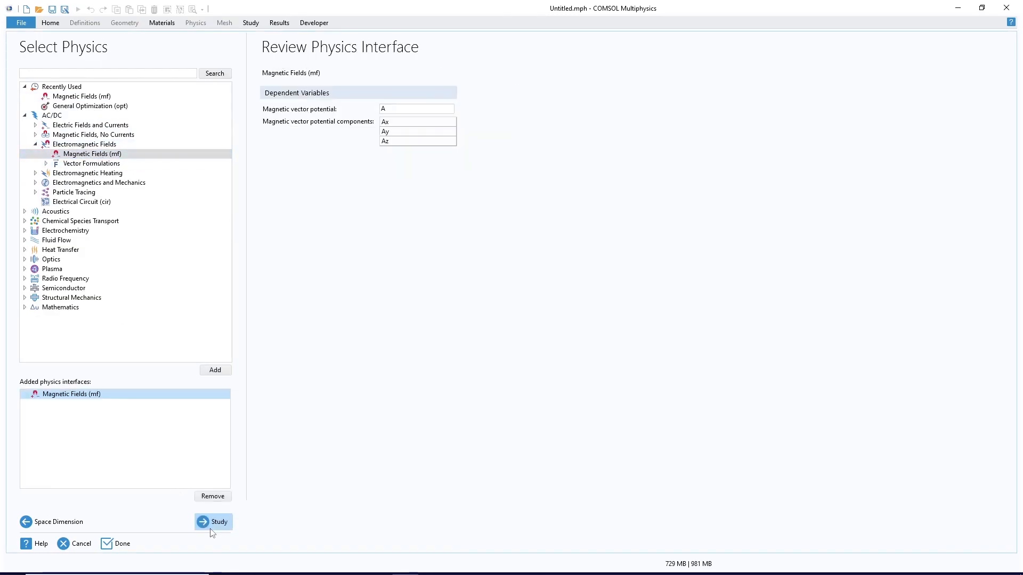
# - Create the model with a Frequency Domain study and add a second, Stationary study
pyautogui.click(213, 525)
pyautogui.click(96, 85)
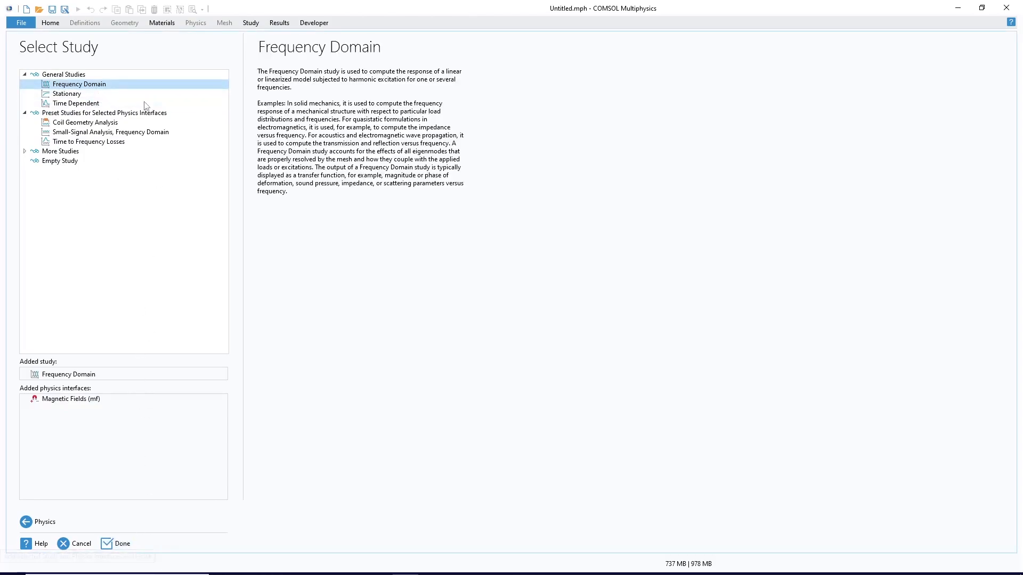
pyautogui.doubleClick(89, 86)
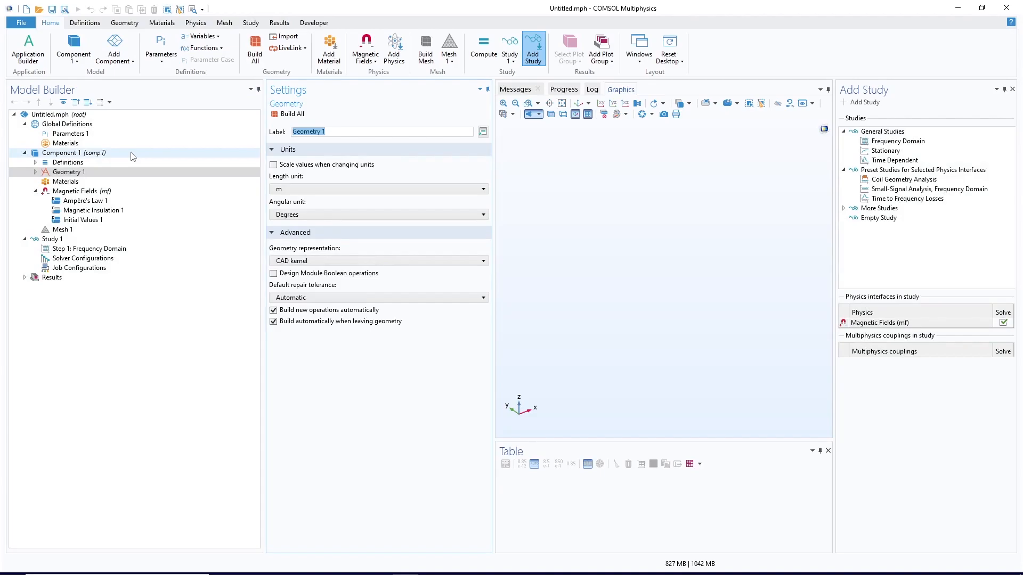
pyautogui.click(893, 152)
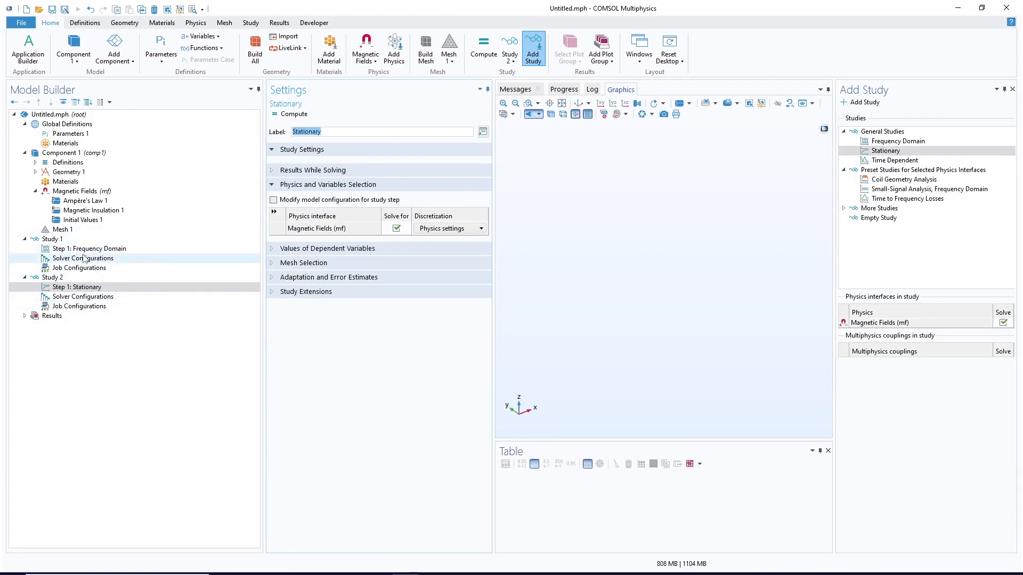
# - Set the length unit of Geometry 1 to mm
pyautogui.click(67, 172)
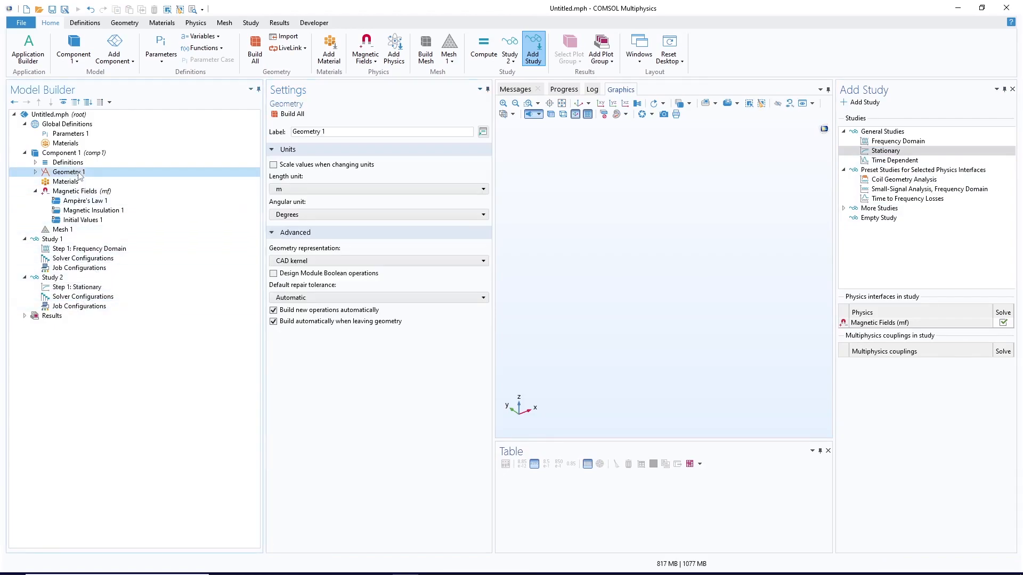
pyautogui.click(328, 187)
pyautogui.click(304, 245)
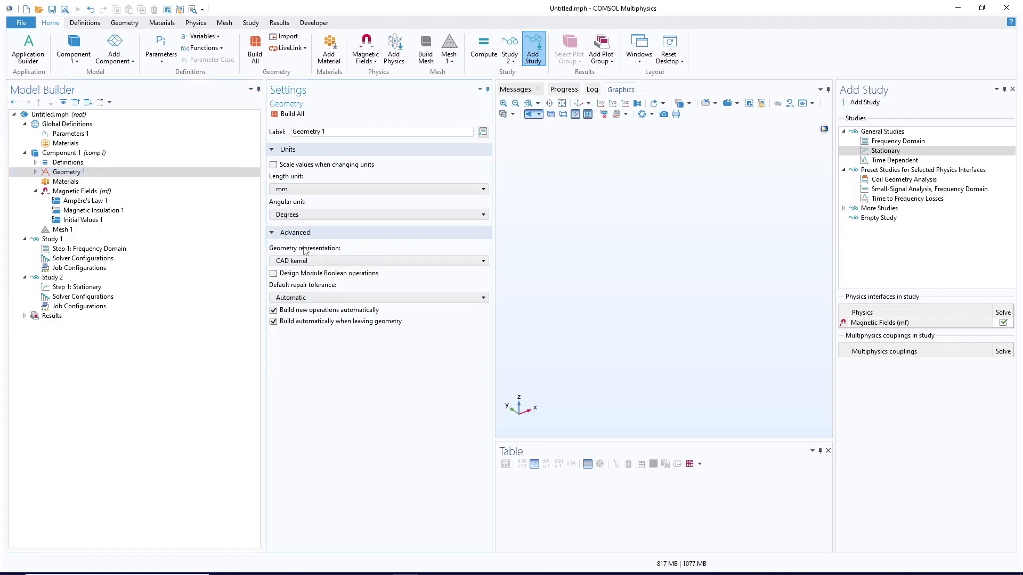
# - Add a work plane on the xy-plane to Geometry 1 and open its plane geometry
pyautogui.rightClick(63, 173)
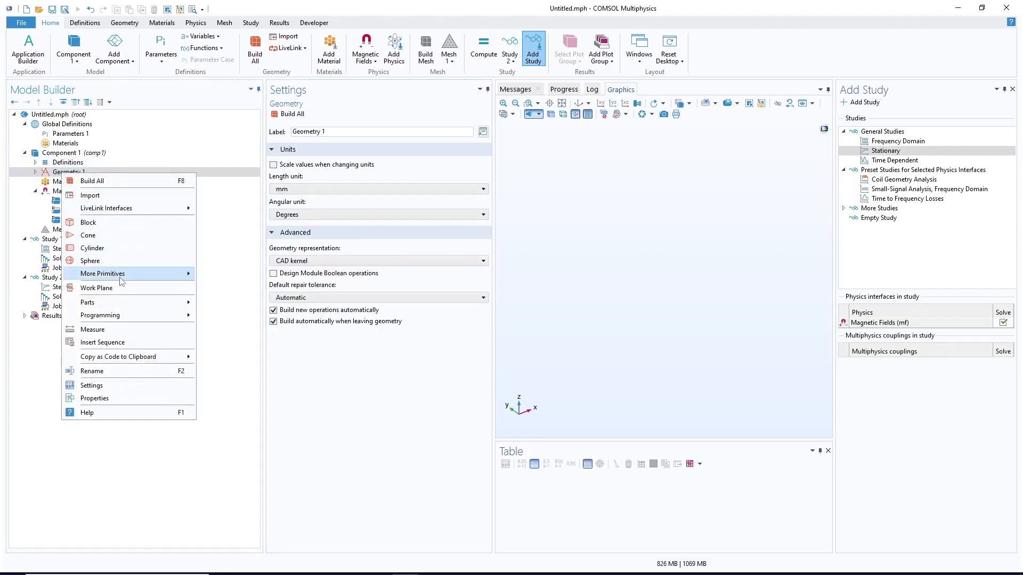
pyautogui.click(97, 288)
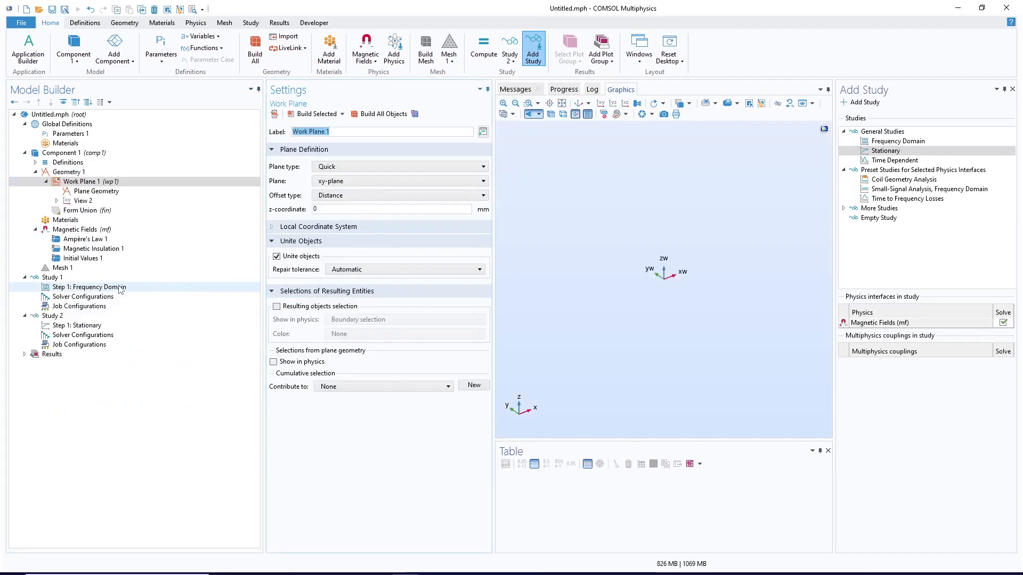
pyautogui.click(97, 191)
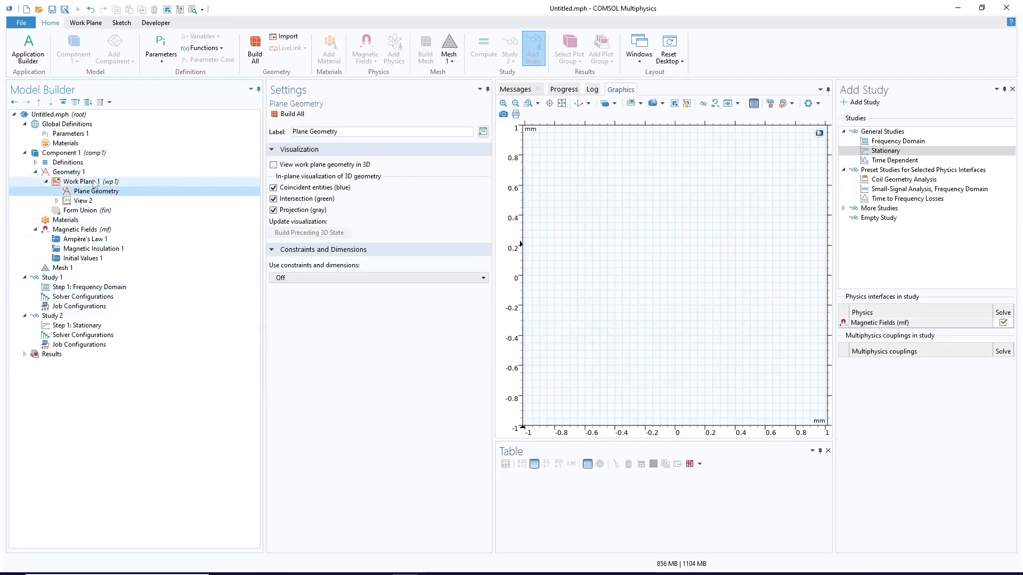
# - Build a solid rectangle 200 mm wide and 100 mm high in the work plane, with its corner at the origin
pyautogui.rightClick(100, 196)
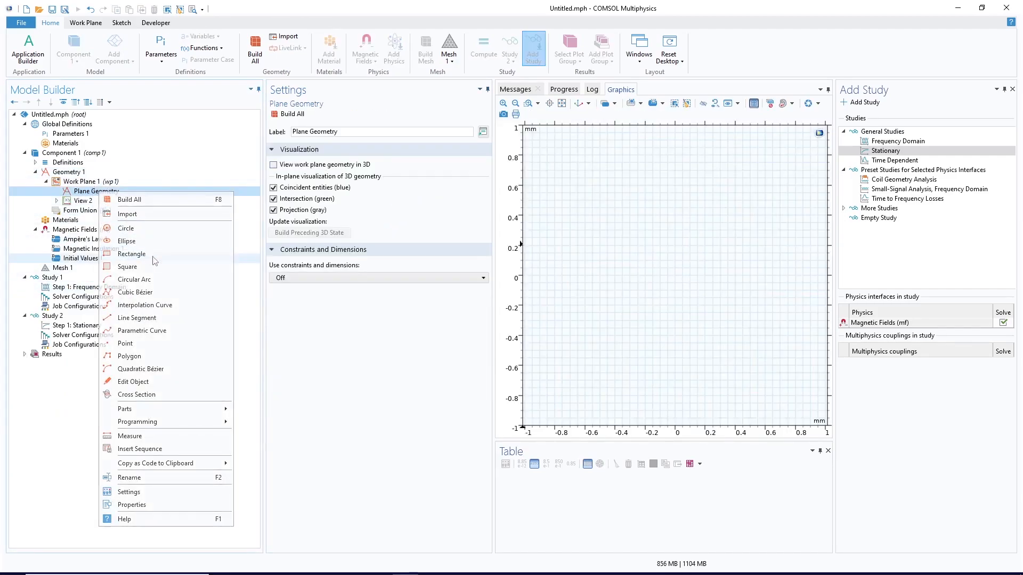
pyautogui.click(143, 254)
pyautogui.moveTo(319, 200); pyautogui.dragTo(292, 207)
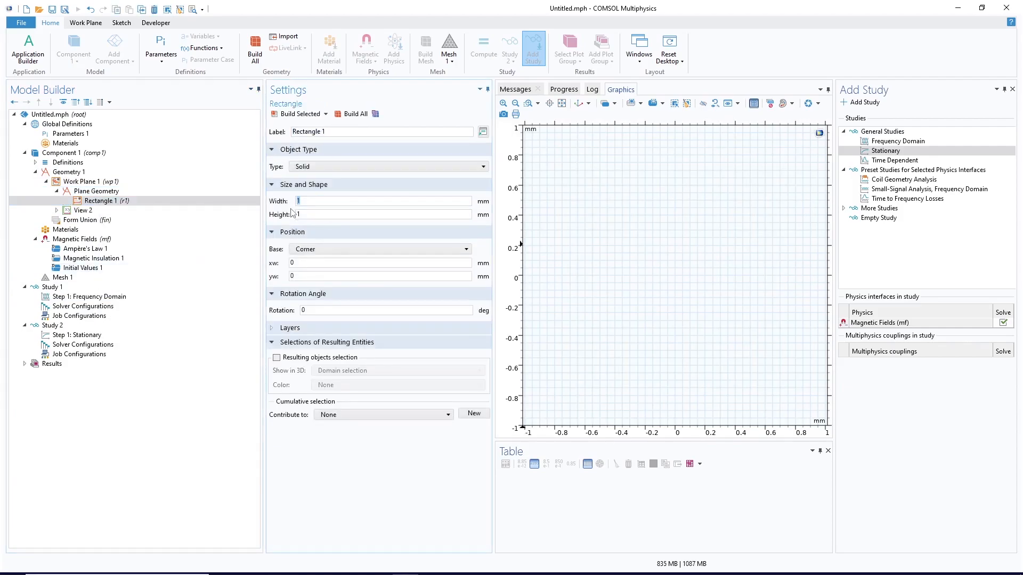
pyautogui.click(307, 212)
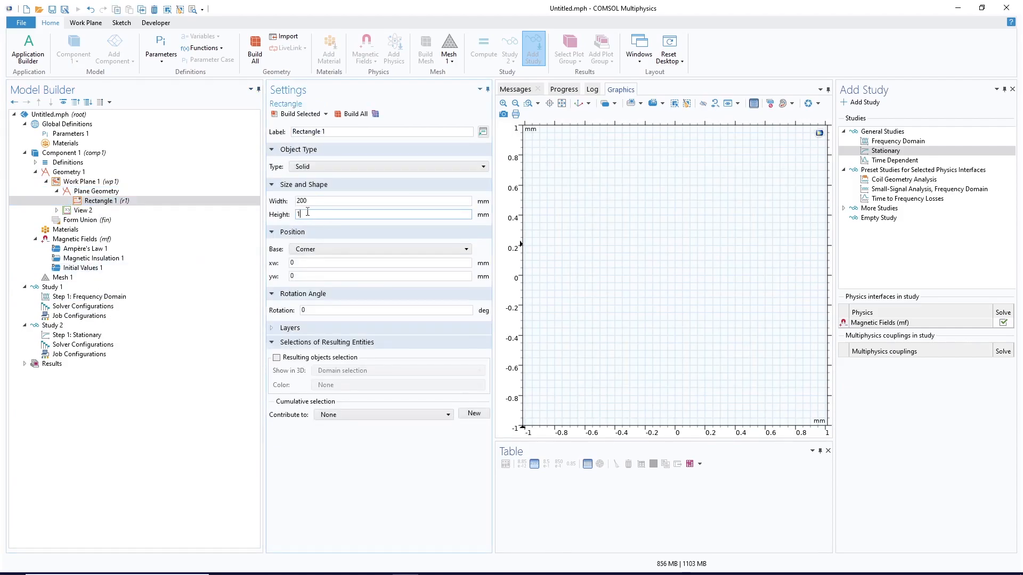
pyautogui.write('00')
pyautogui.click(300, 113)
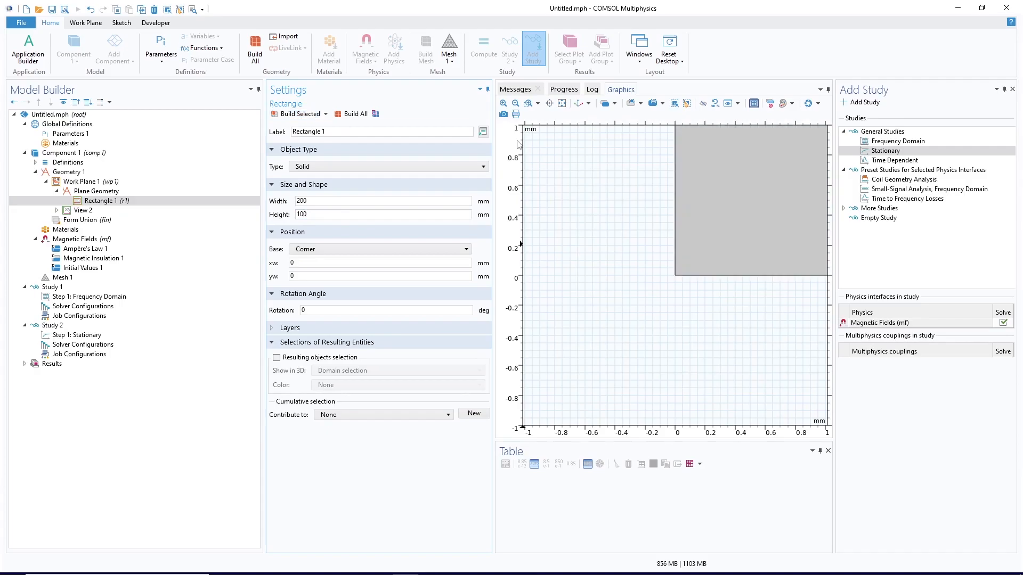
pyautogui.click(562, 104)
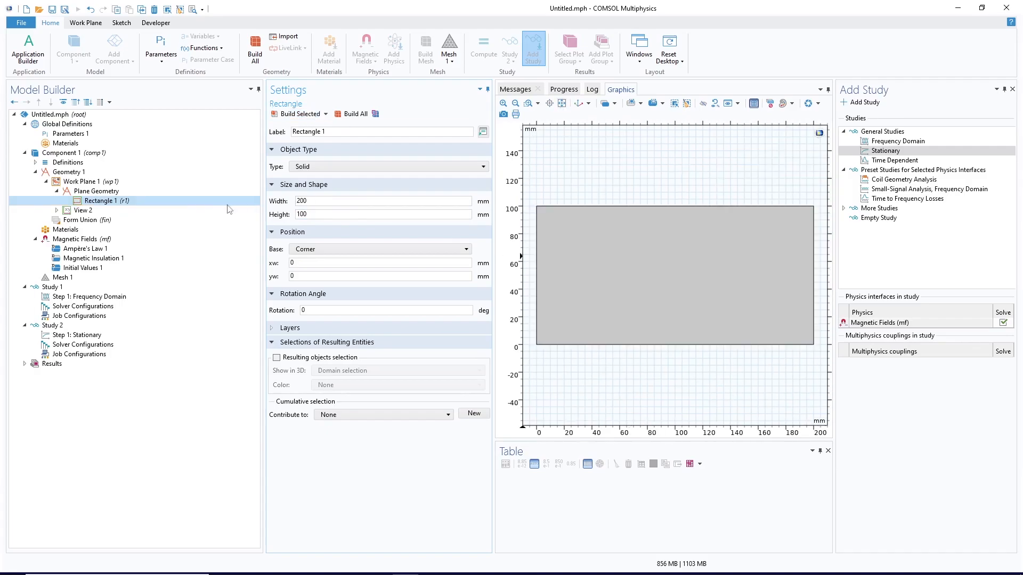
# - Fillet all four corners of the large rectangle with a 10 mm radius
pyautogui.rightClick(101, 192)
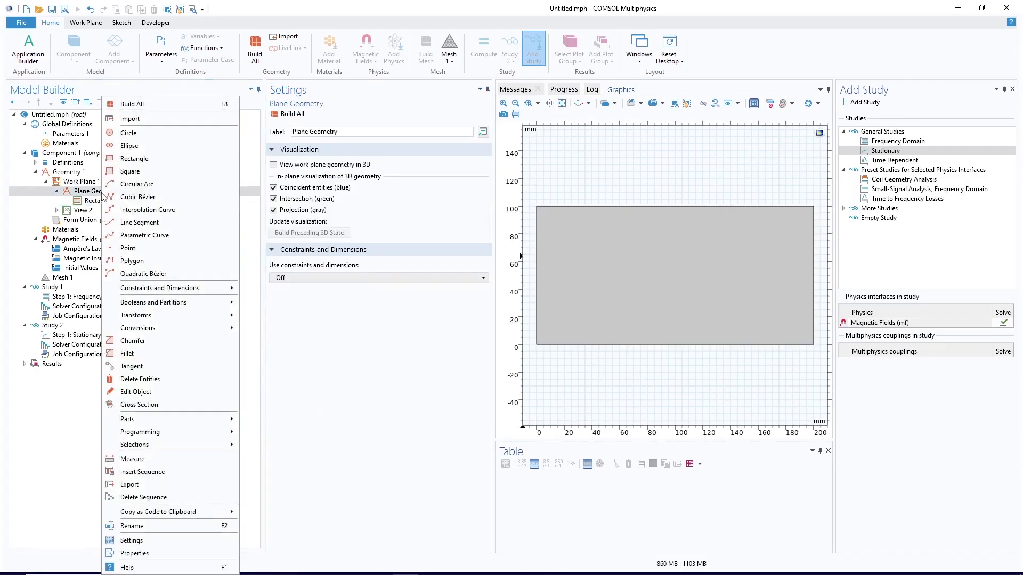
pyautogui.click(144, 354)
pyautogui.click(536, 344)
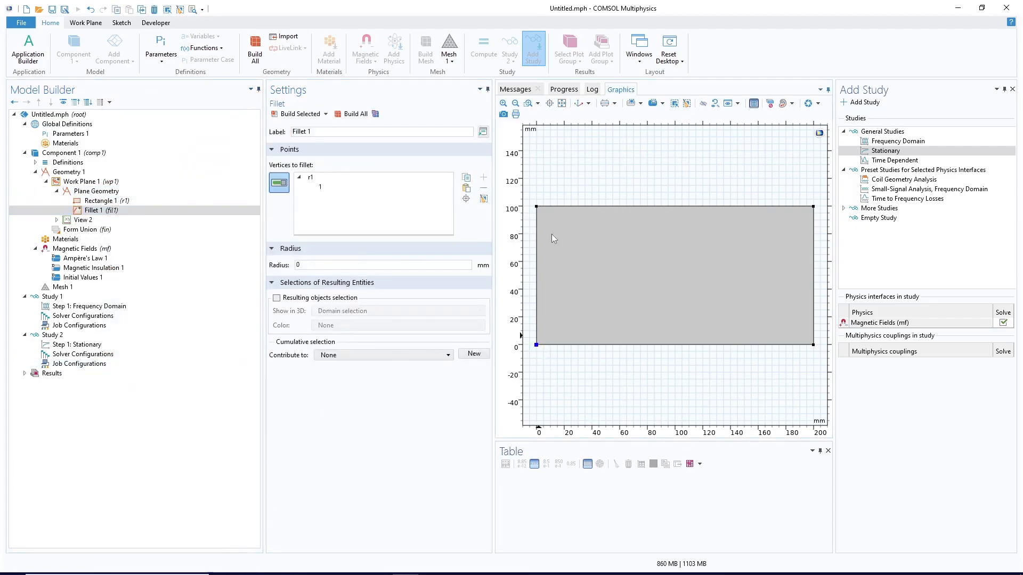
pyautogui.click(536, 206)
pyautogui.click(813, 207)
pyautogui.click(813, 345)
pyautogui.doubleClick(297, 265)
pyautogui.write('1')
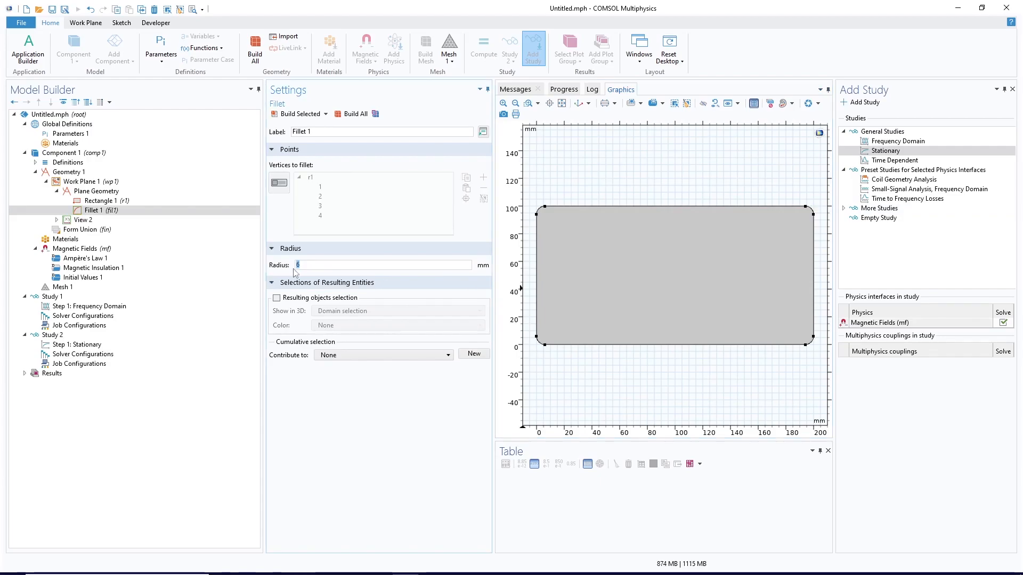
pyautogui.write('0')
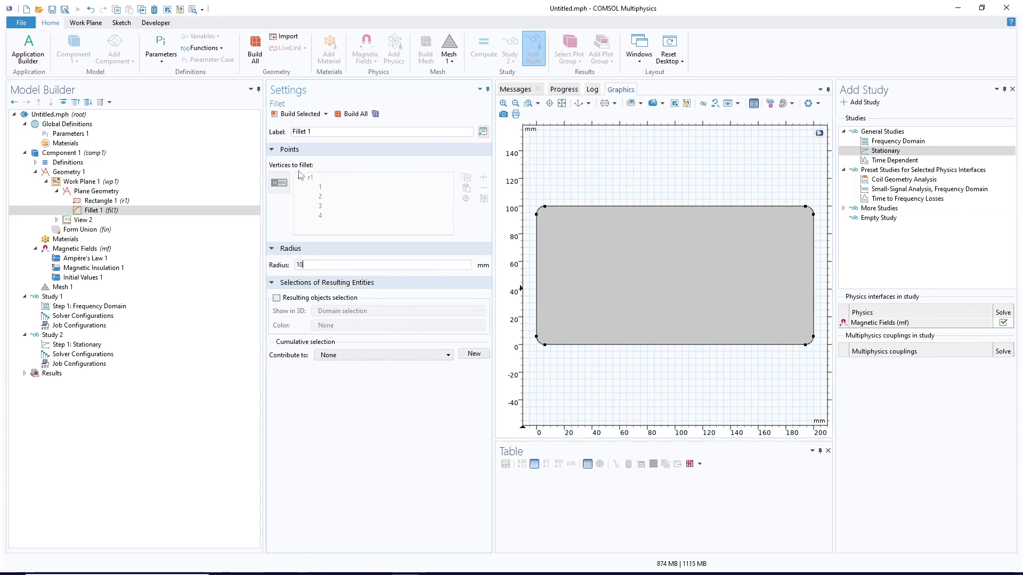
pyautogui.click(293, 115)
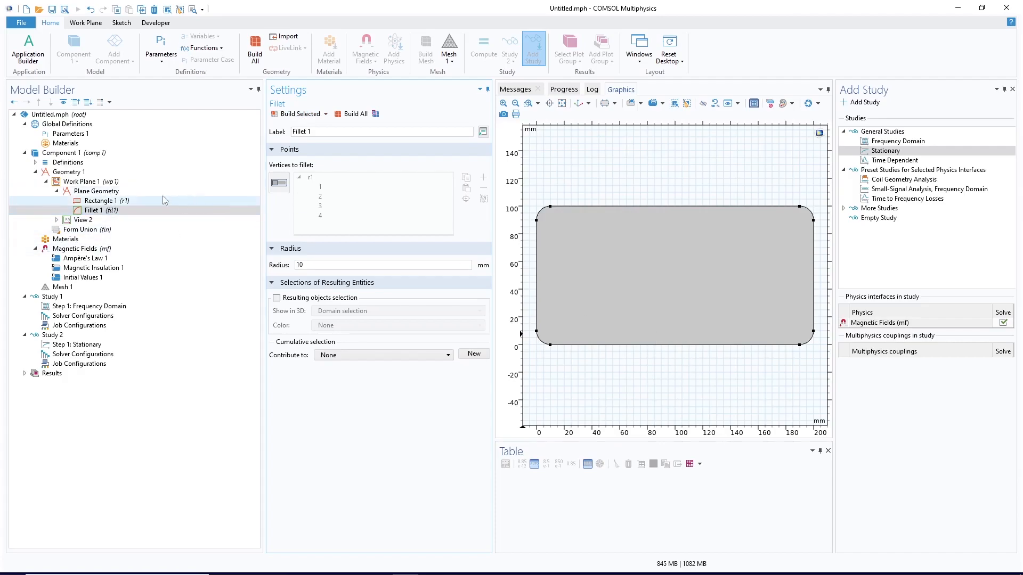
# - Build a second rectangle of 20 by 20 mm with its corner at xw 90 mm and yw -10 mm
pyautogui.rightClick(105, 191)
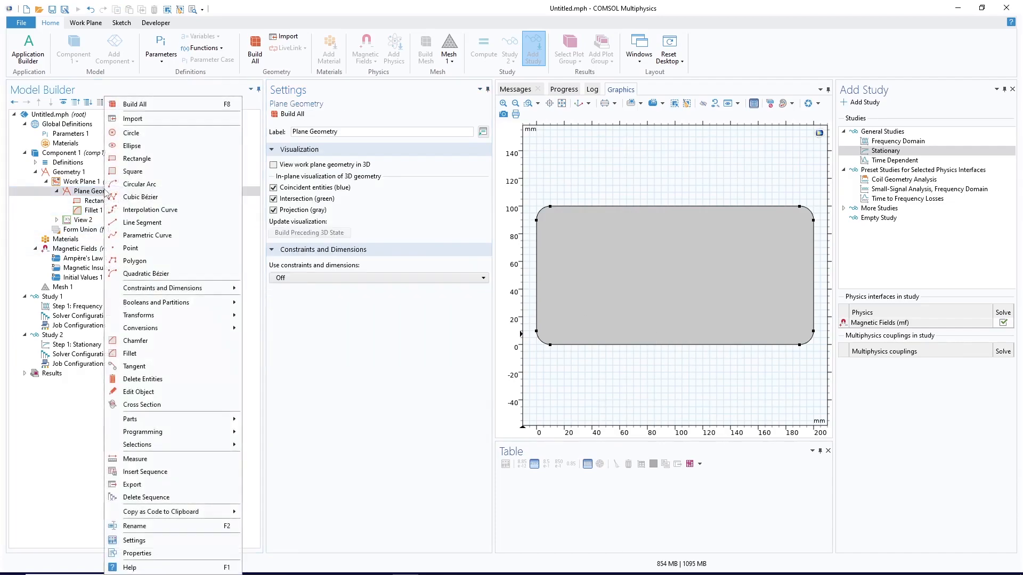
pyautogui.click(149, 159)
pyautogui.click(300, 201)
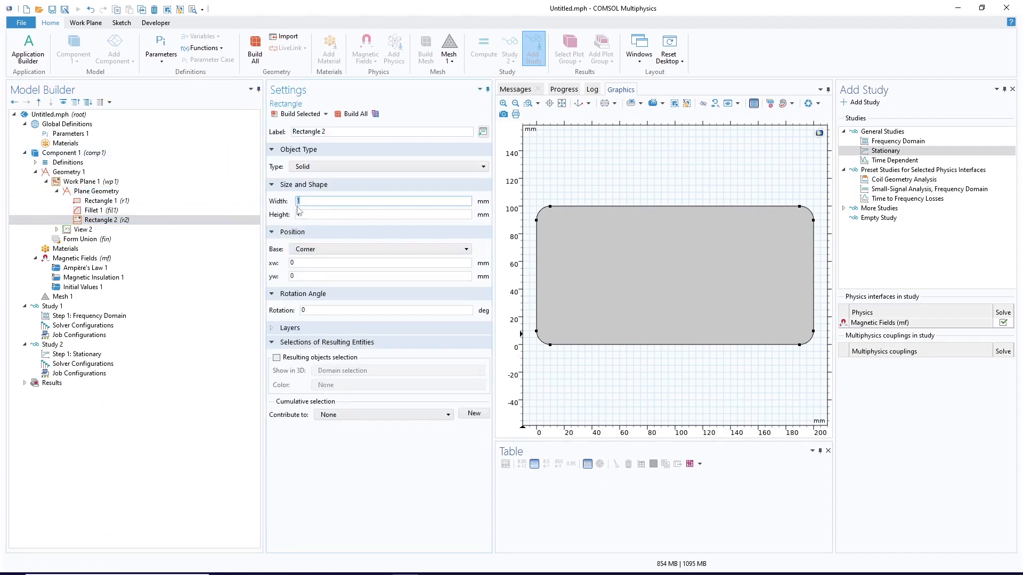
pyautogui.write('20')
pyautogui.press('Tab')
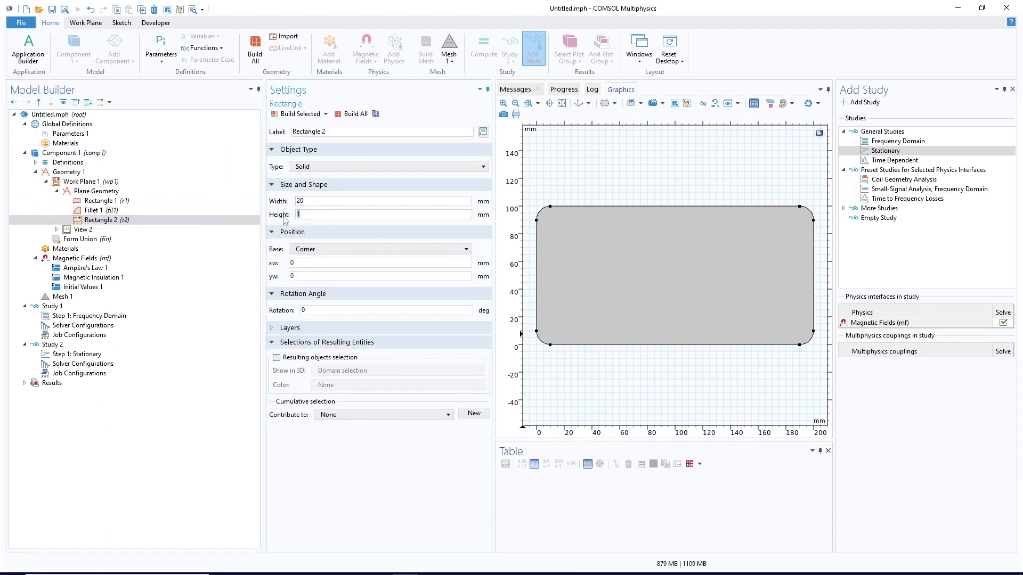
pyautogui.write('20')
pyautogui.press('Tab')
pyautogui.press('Tab')
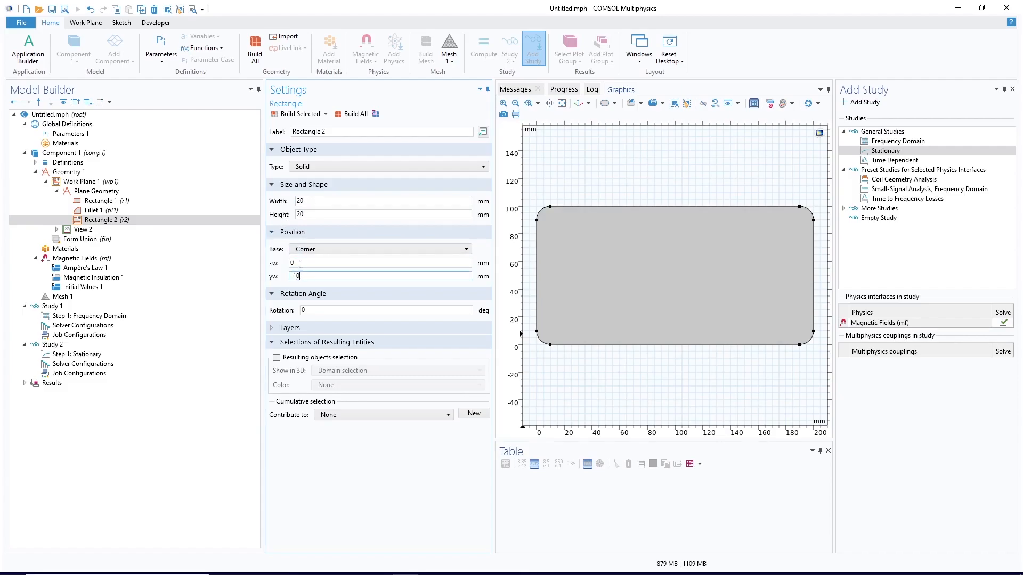
pyautogui.doubleClick(301, 264)
pyautogui.write('90')
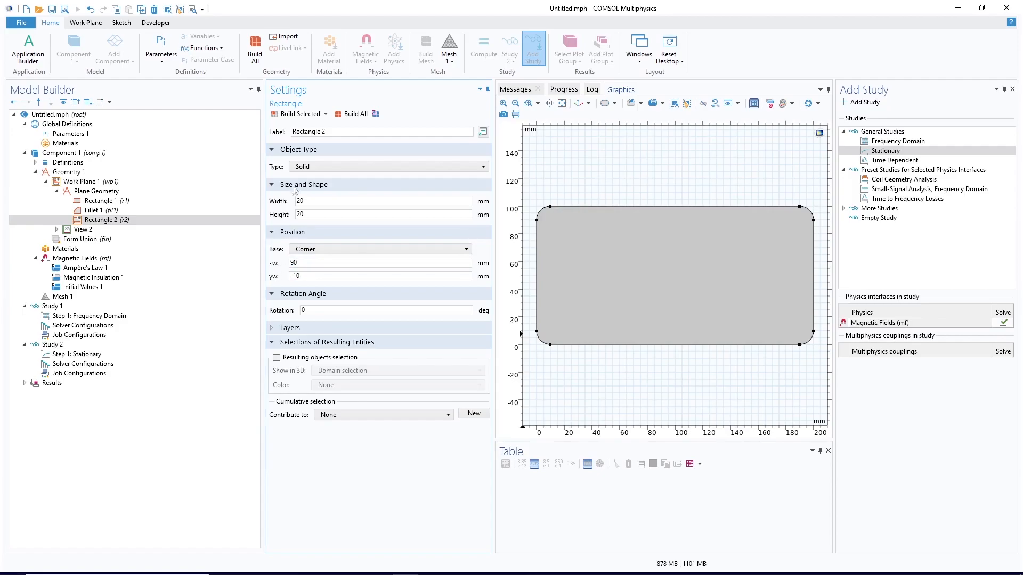
pyautogui.click(298, 114)
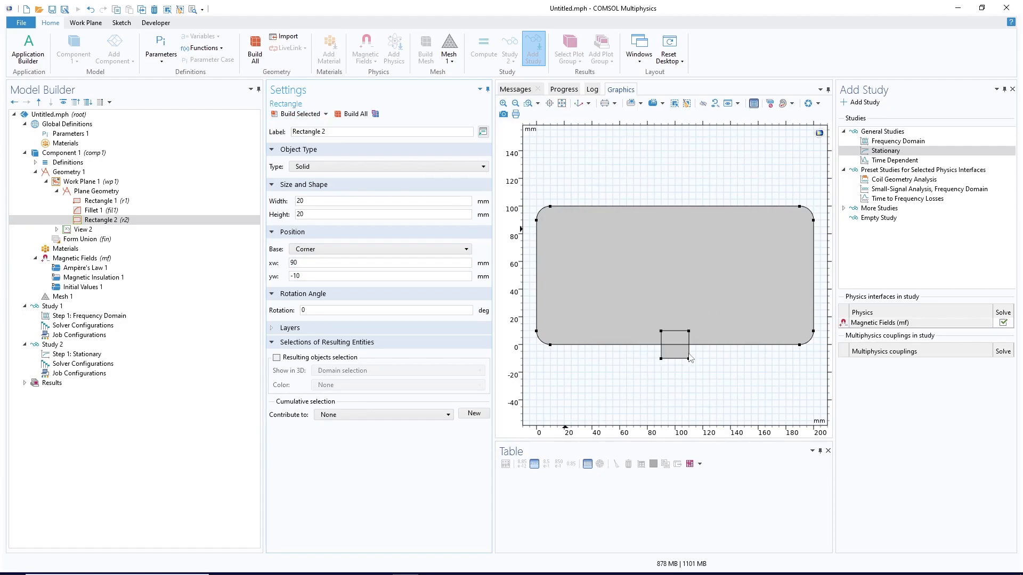
# - Unite the filleted rectangle with the small square without keeping interior boundaries
pyautogui.rightClick(91, 193)
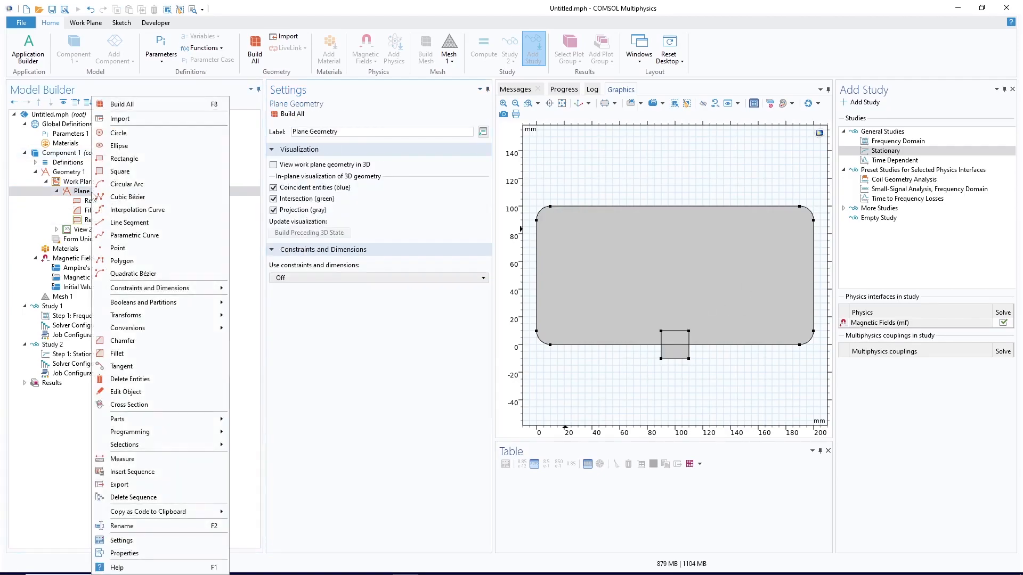
pyautogui.moveTo(160, 302)
pyautogui.click(258, 302)
pyautogui.click(661, 344)
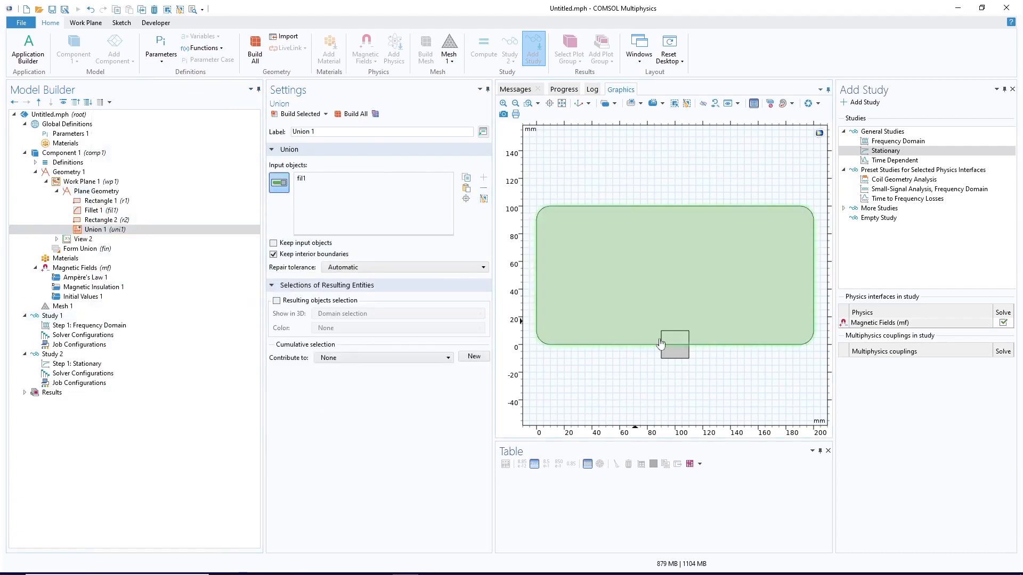
pyautogui.click(661, 344)
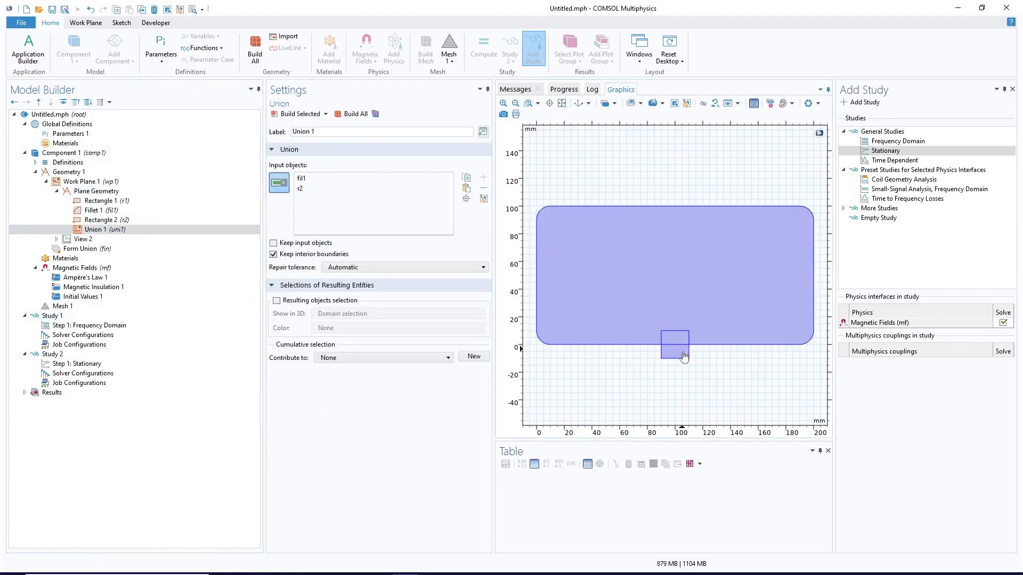
pyautogui.click(312, 114)
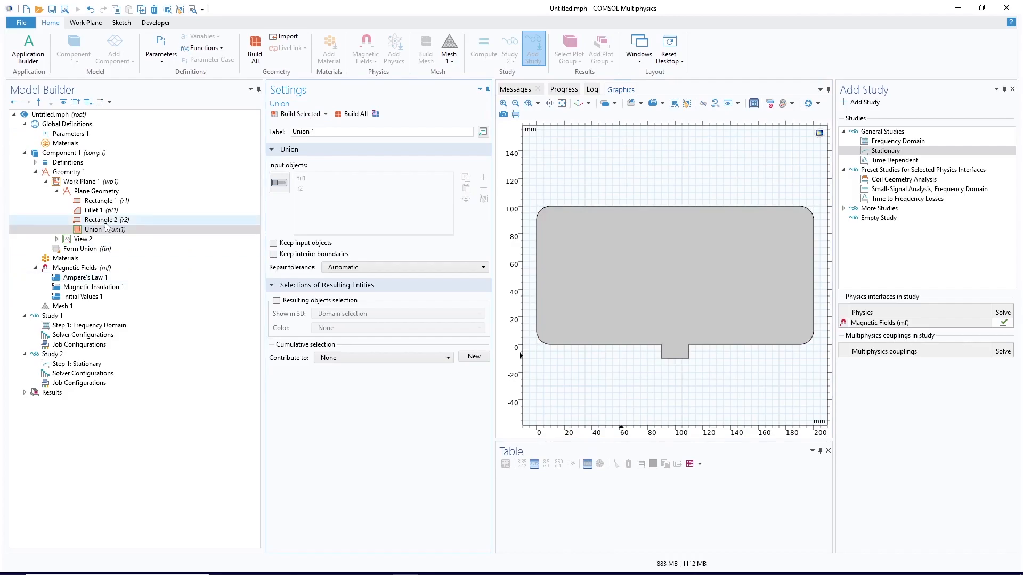
# - Fillet the two inner corners where the small tab meets the large rectangle with a 5 mm radius
pyautogui.rightClick(93, 192)
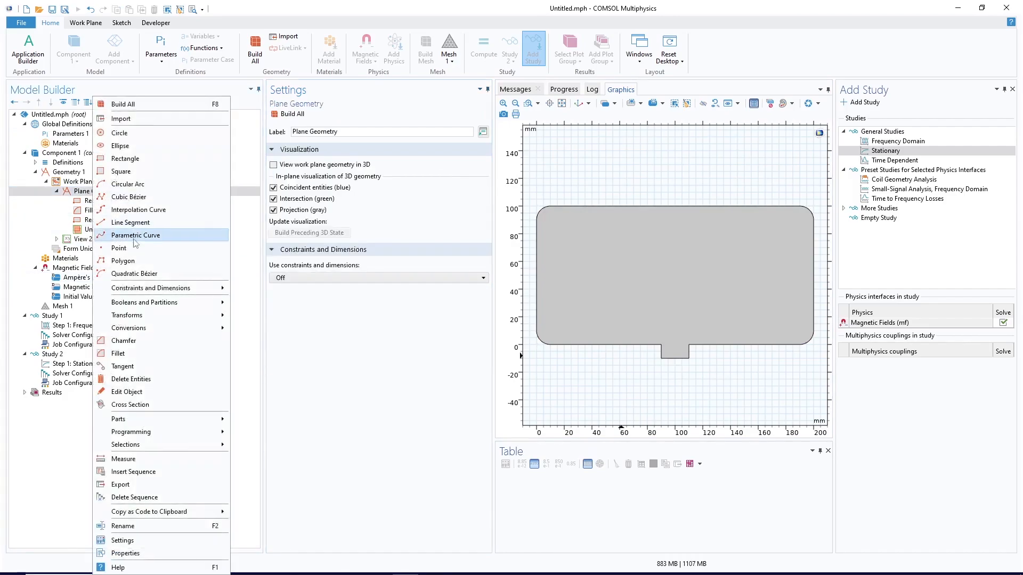
pyautogui.click(128, 354)
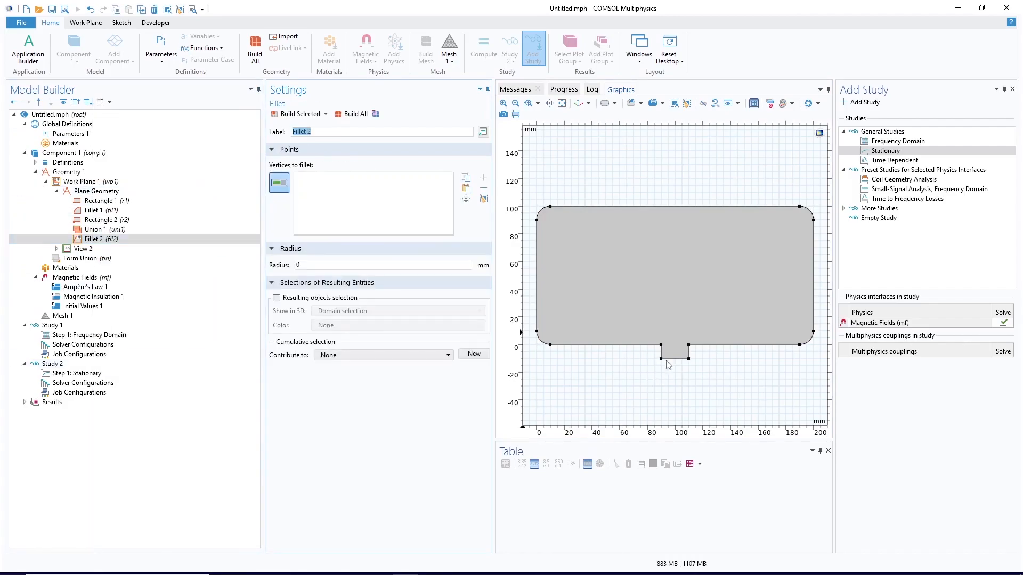
pyautogui.click(661, 346)
pyautogui.click(689, 345)
pyautogui.doubleClick(296, 266)
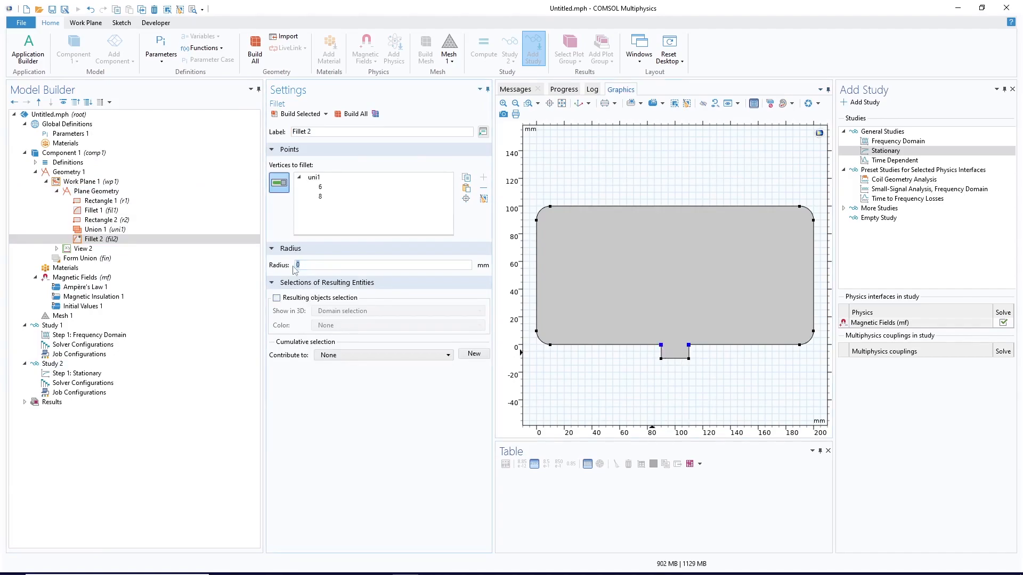
pyautogui.click(305, 112)
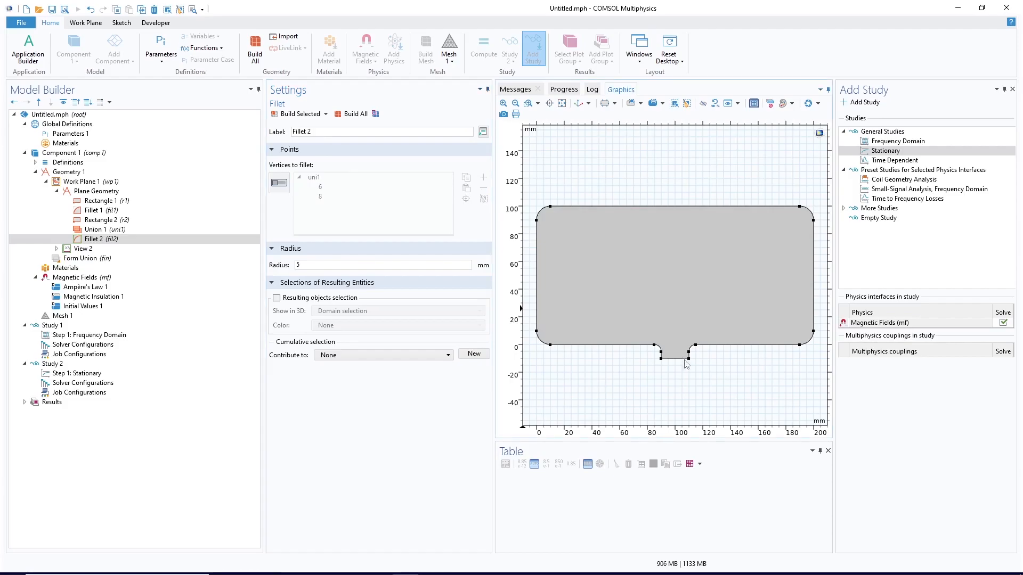
# - Convert the filleted profile with the tab to a curve and build it
pyautogui.rightClick(83, 191)
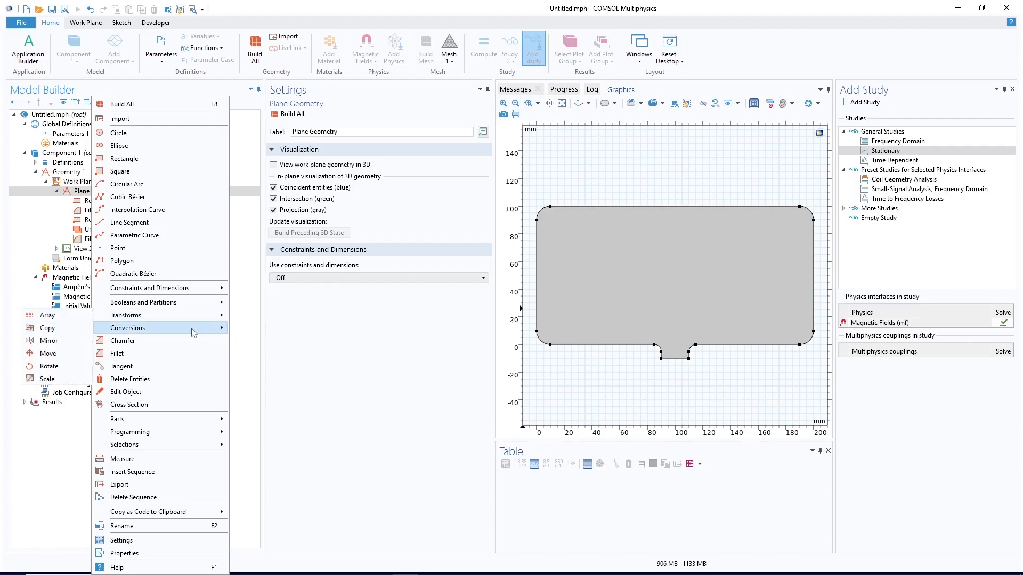
pyautogui.moveTo(193, 333)
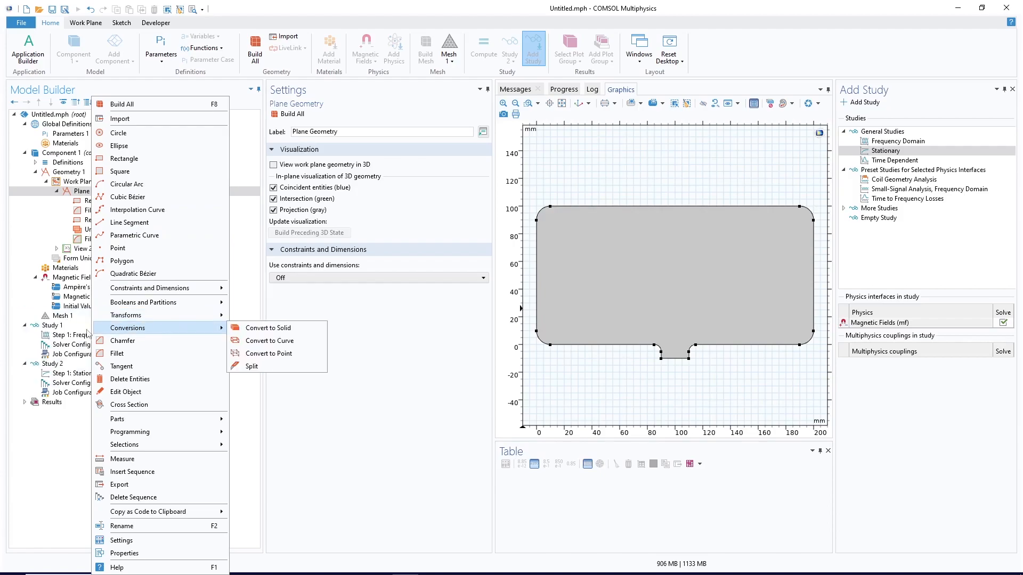
pyautogui.click(277, 344)
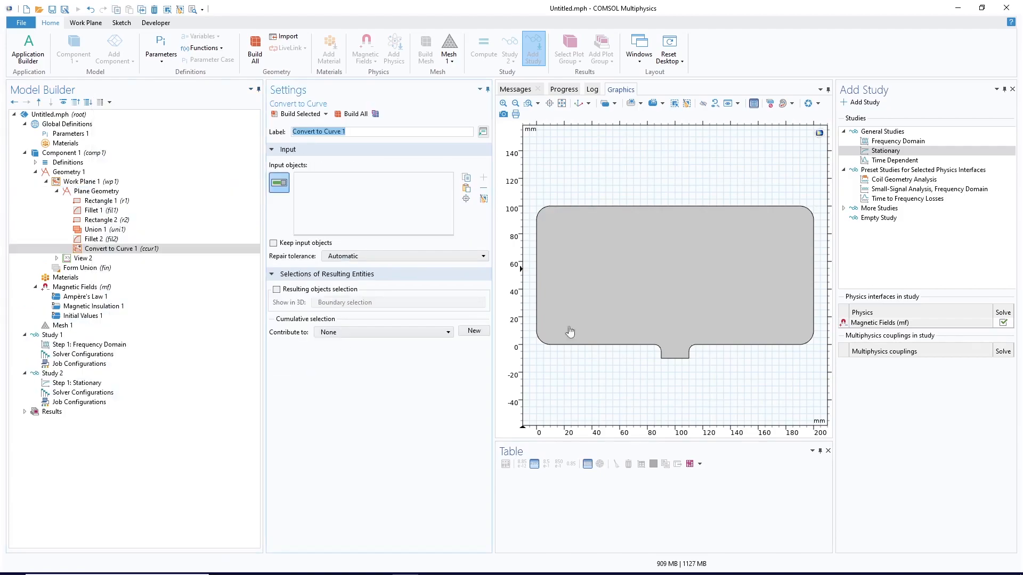
pyautogui.click(308, 119)
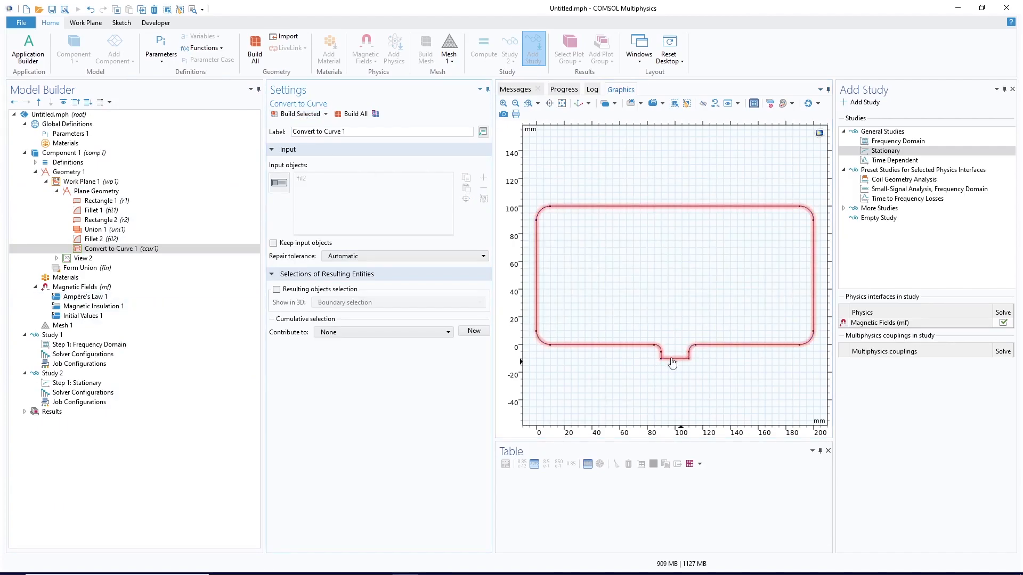
# - Delete the tab's lower end edge from the curve so the loop is open
pyautogui.rightClick(101, 192)
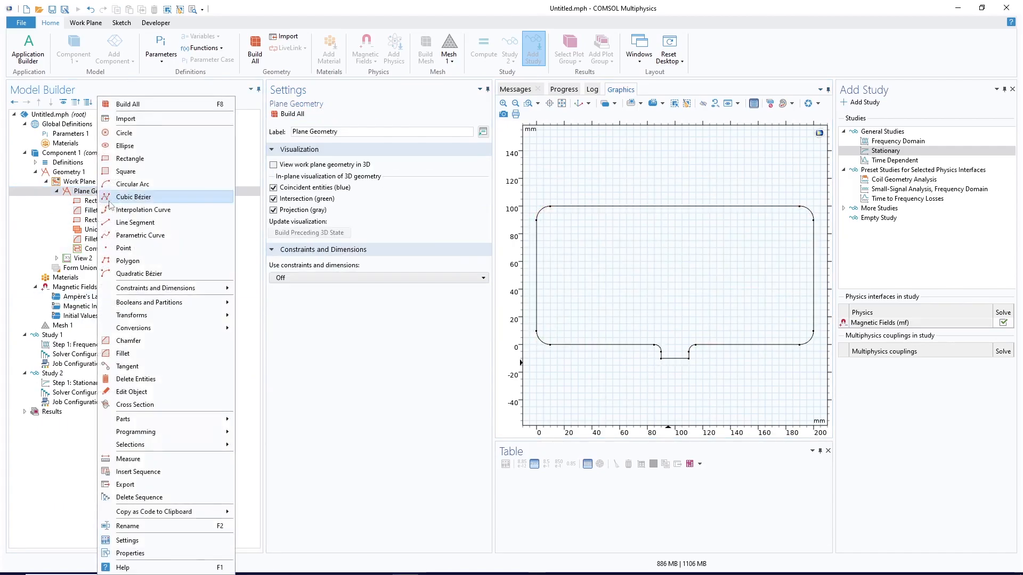
pyautogui.click(136, 379)
pyautogui.click(678, 359)
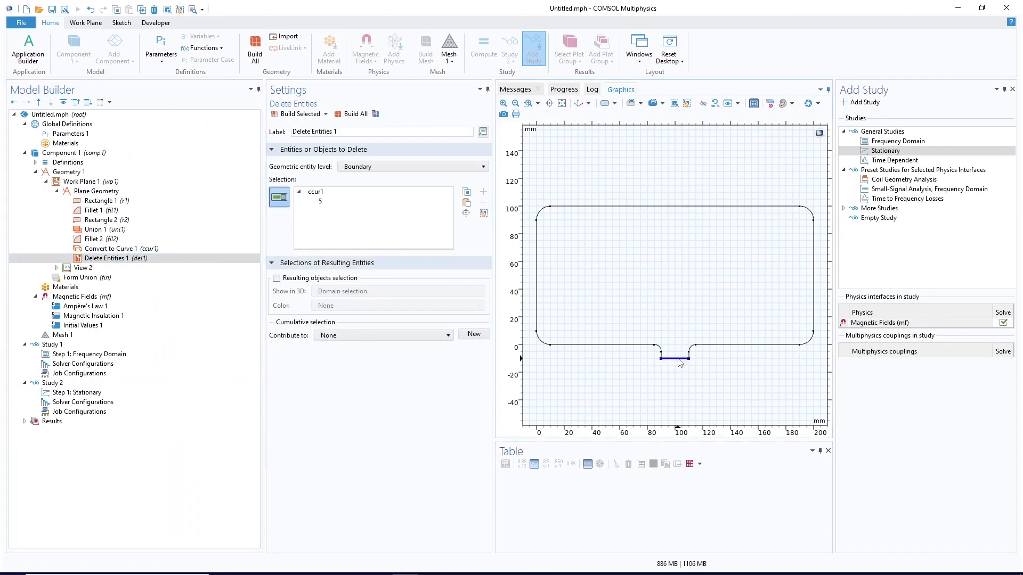
pyautogui.click(296, 115)
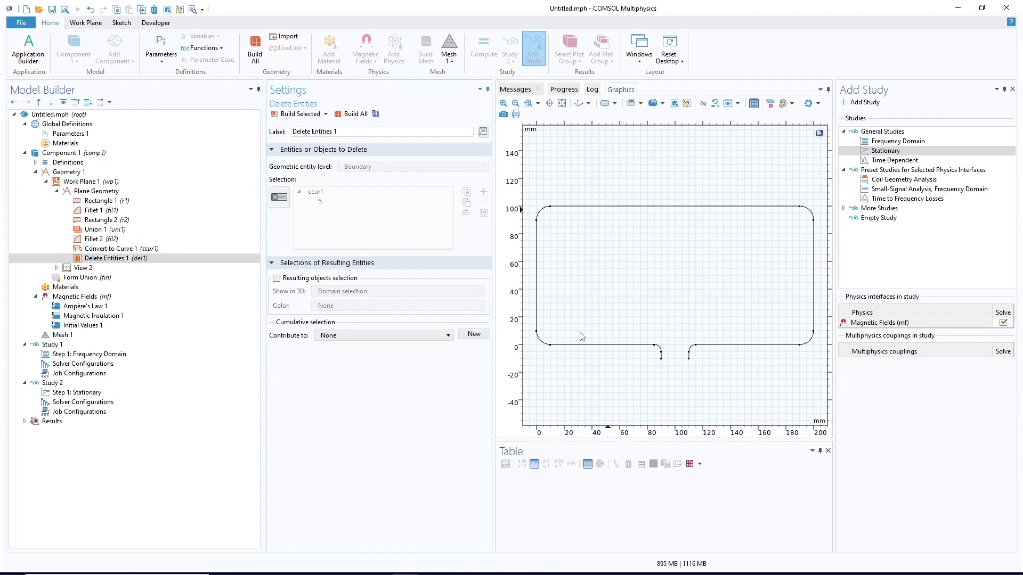
# - Examine the gap and the two open leads of the curve at the former tab
pyautogui.click(528, 103)
pyautogui.moveTo(730, 324); pyautogui.dragTo(650, 383)
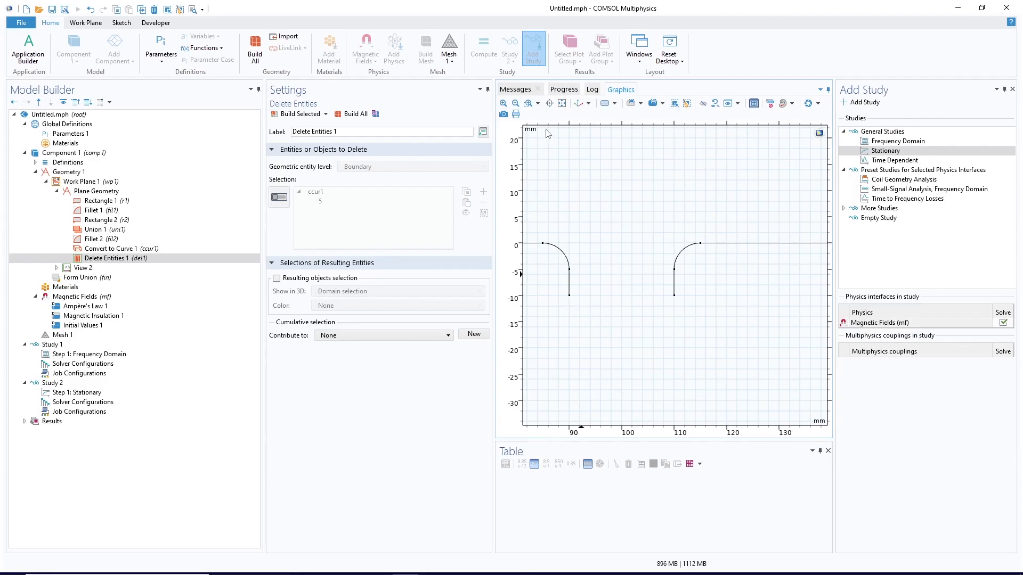
pyautogui.click(563, 102)
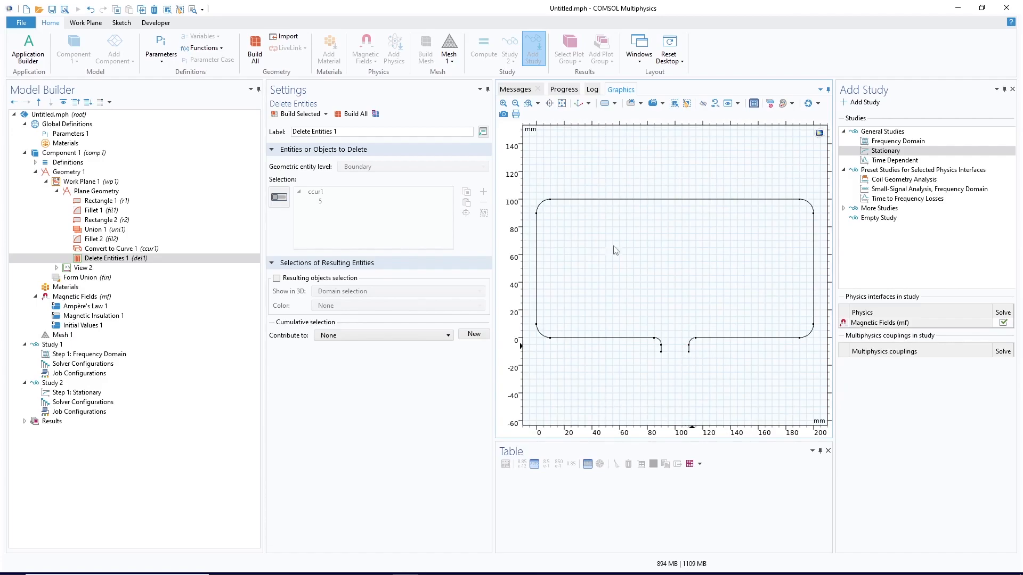
pyautogui.click(528, 103)
pyautogui.moveTo(709, 337); pyautogui.dragTo(682, 372)
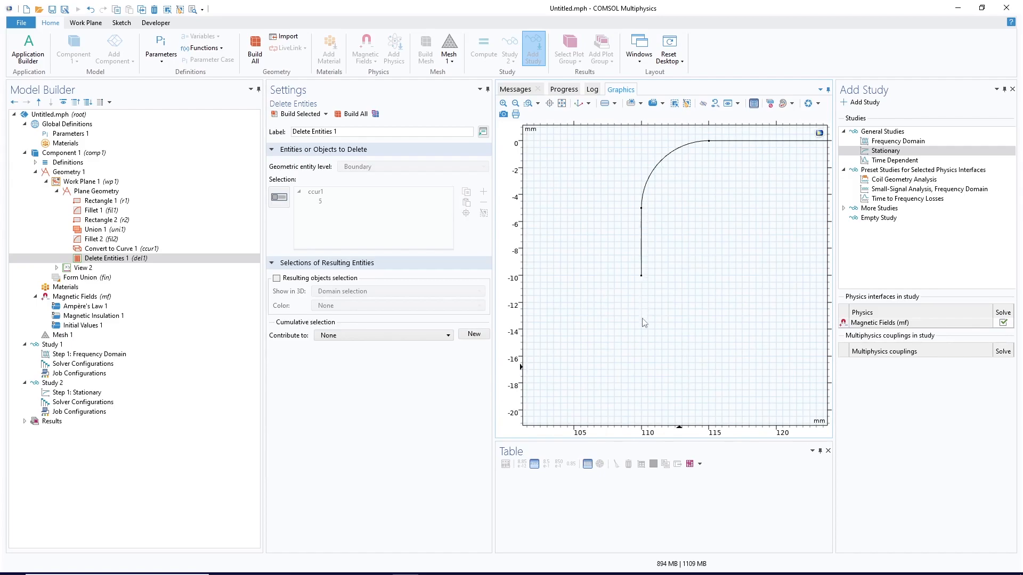
pyautogui.click(514, 104)
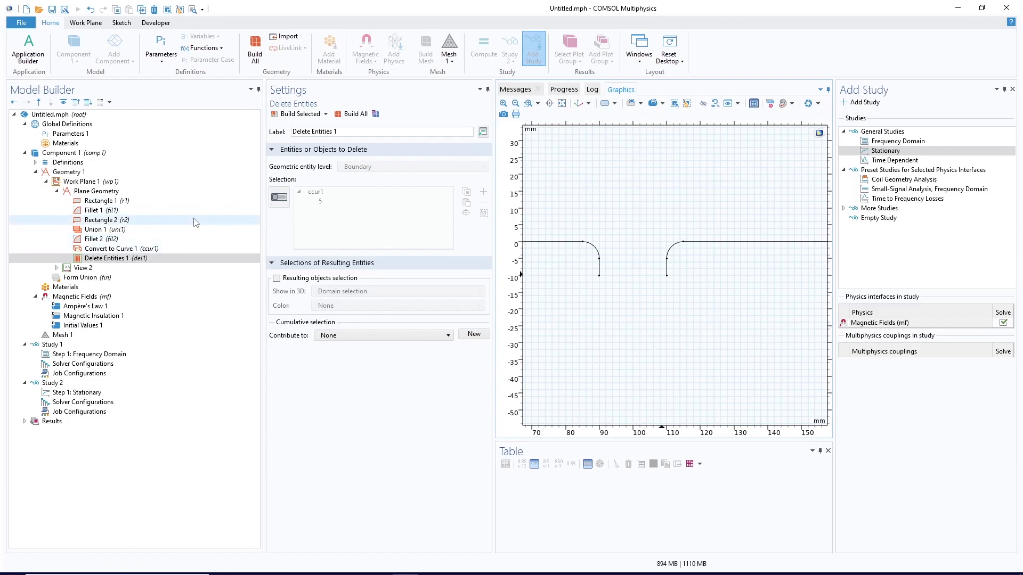
pyautogui.click(96, 193)
pyautogui.rightClick(97, 193)
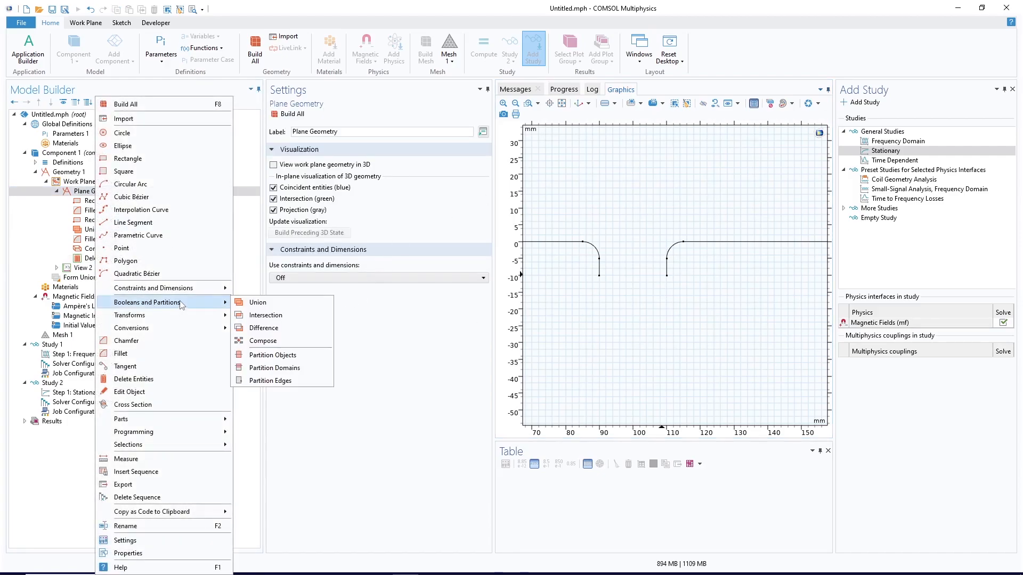
pyautogui.moveTo(174, 311)
# - Add a second work plane to the 3D geometry and set it to the zx-plane
pyautogui.click(63, 171)
pyautogui.rightClick(63, 172)
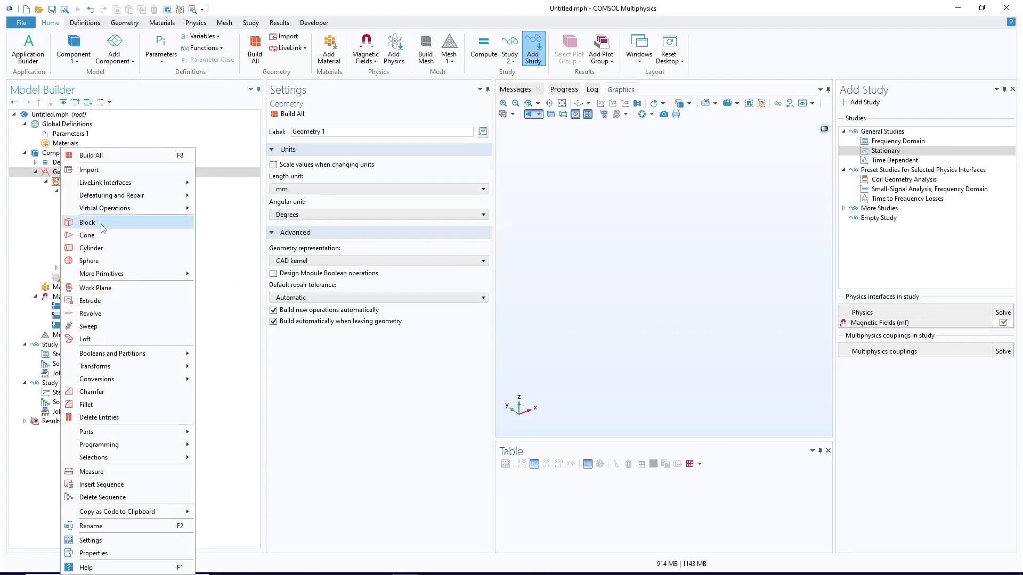
pyautogui.click(118, 289)
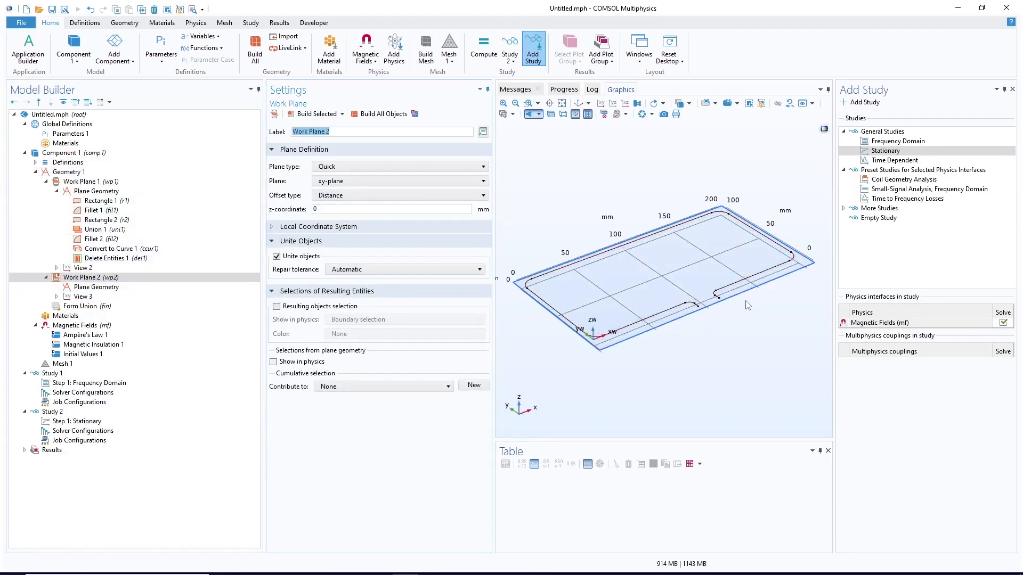
pyautogui.moveTo(663, 370); pyautogui.dragTo(630, 373)
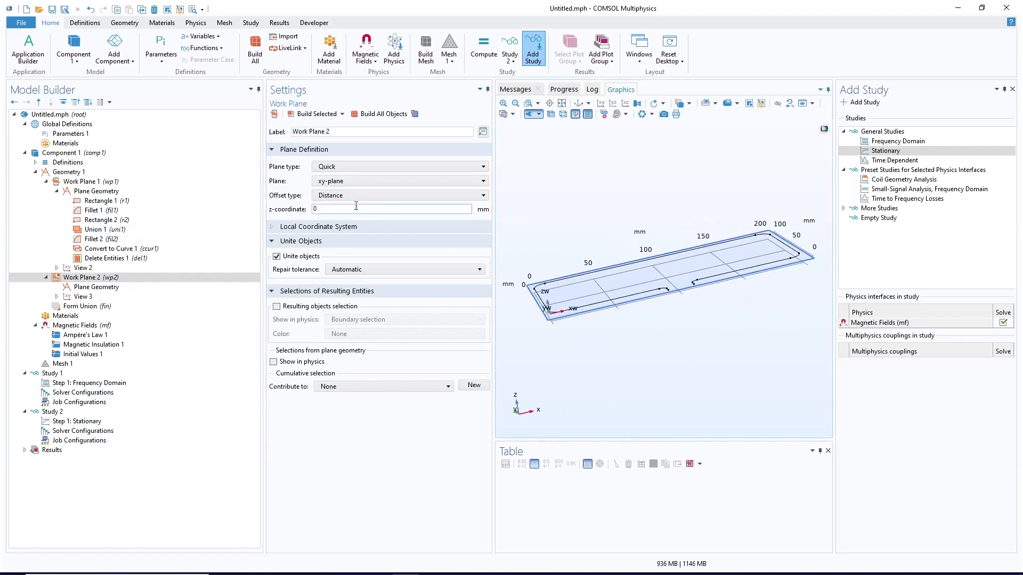
pyautogui.click(342, 185)
pyautogui.click(341, 204)
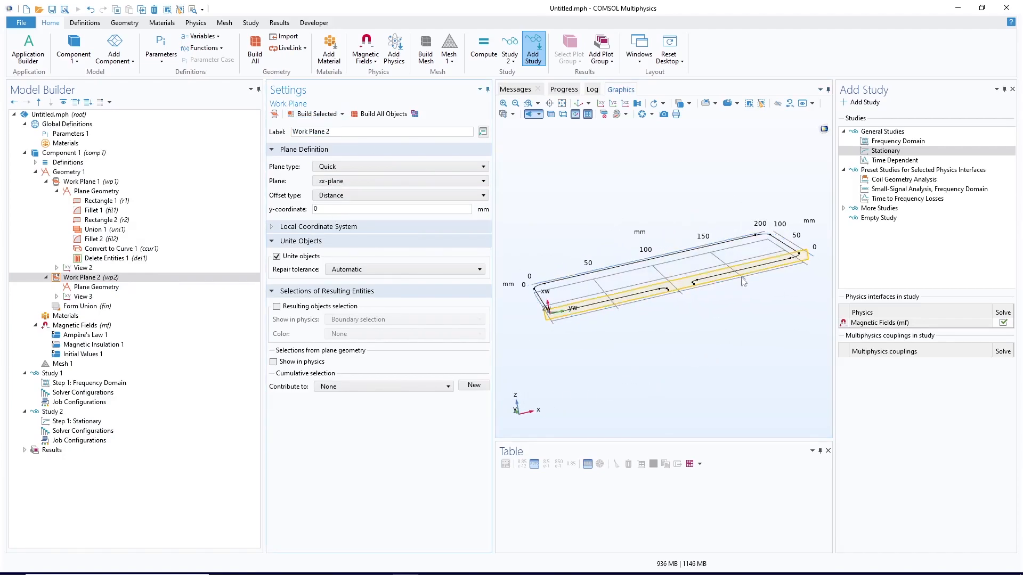
# - Build a solid circle of 2 mm radius on the second work plane, centred at xw 0 and yw 110 mm
pyautogui.click(101, 289)
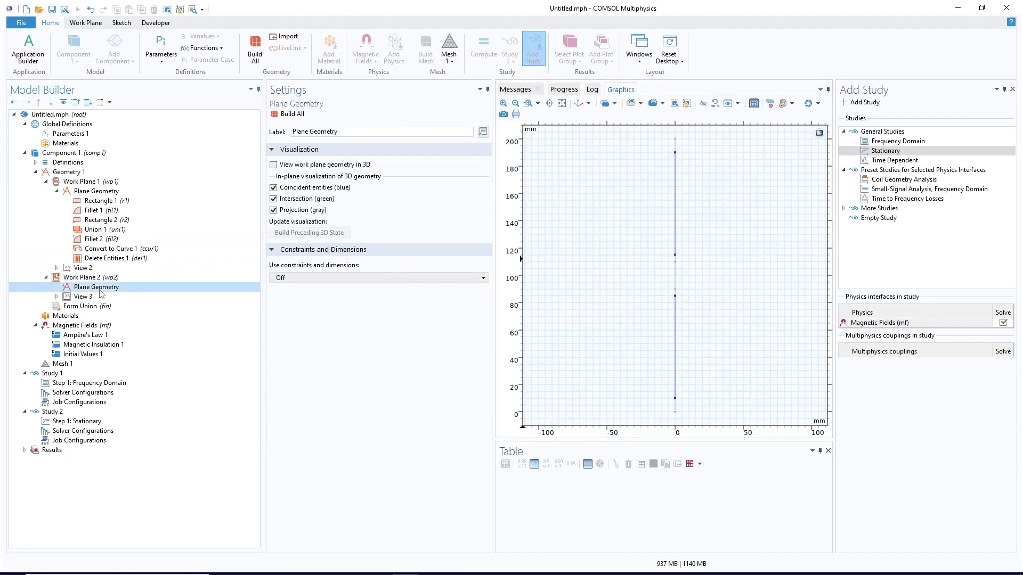
pyautogui.rightClick(101, 288)
pyautogui.click(126, 36)
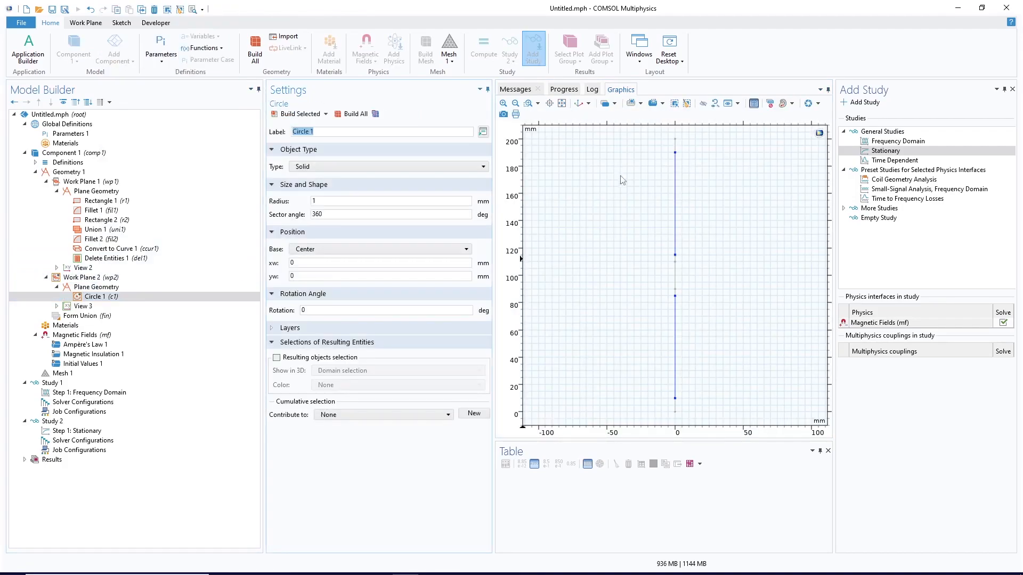
pyautogui.moveTo(704, 216); pyautogui.dragTo(664, 279)
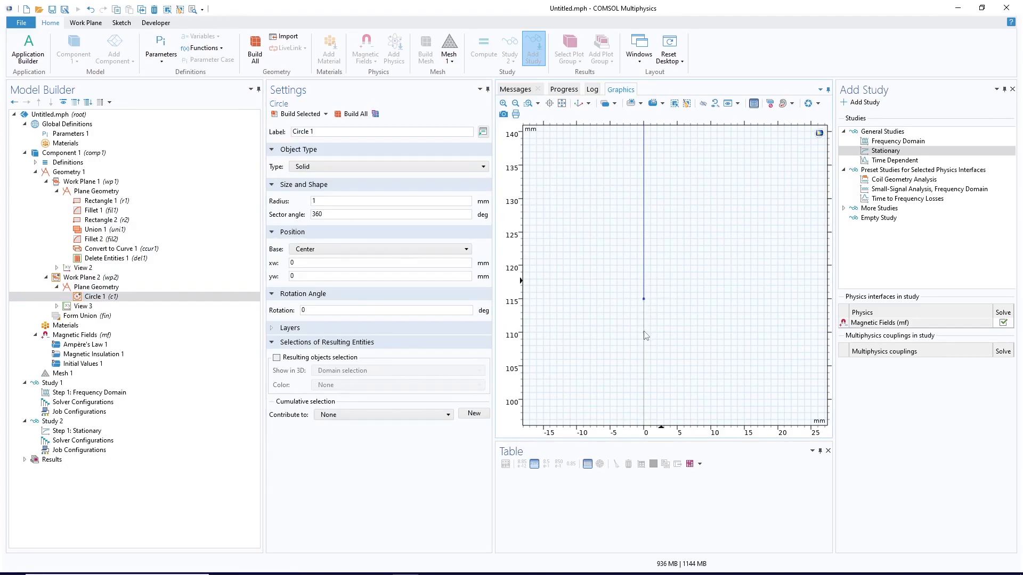
pyautogui.click(324, 201)
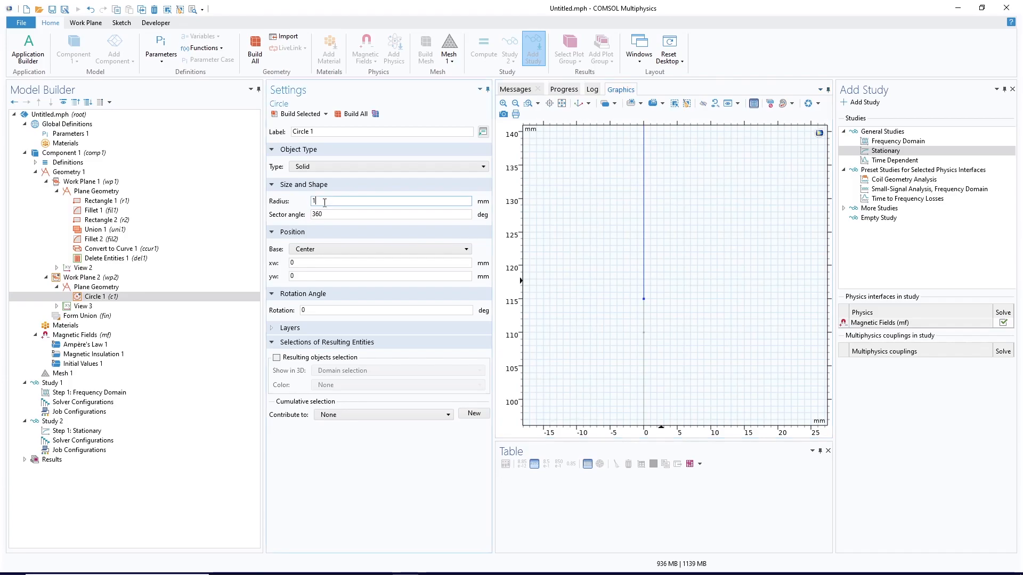
pyautogui.moveTo(323, 202); pyautogui.dragTo(306, 207)
pyautogui.click(309, 275)
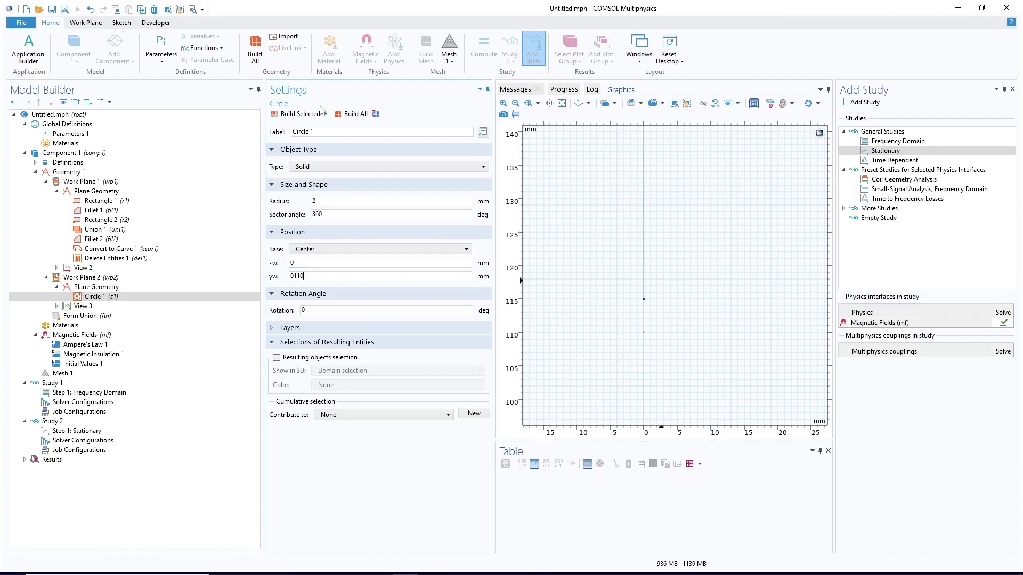
pyautogui.click(318, 113)
# - Try offsetting the second work plane to a y-coordinate of 5 mm after checking the circle against the lead
pyautogui.click(90, 277)
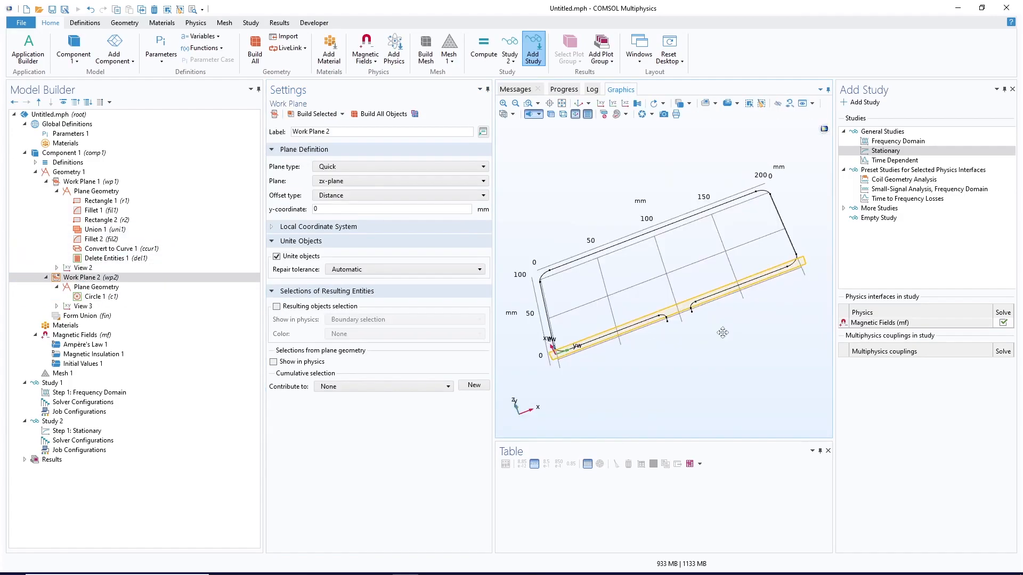
pyautogui.moveTo(666, 341); pyautogui.dragTo(720, 339)
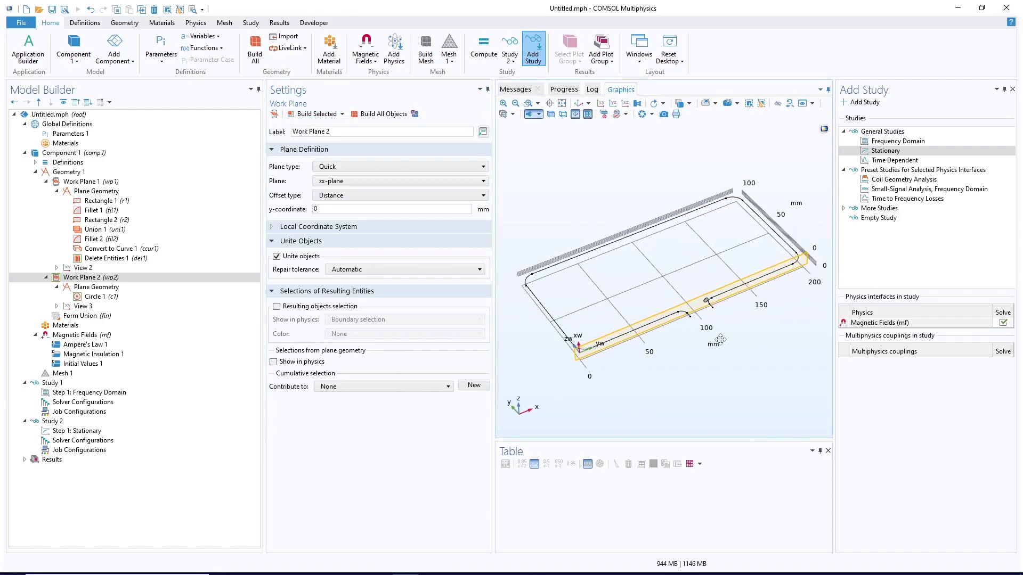
pyautogui.click(725, 308)
pyautogui.click(562, 115)
pyautogui.click(528, 103)
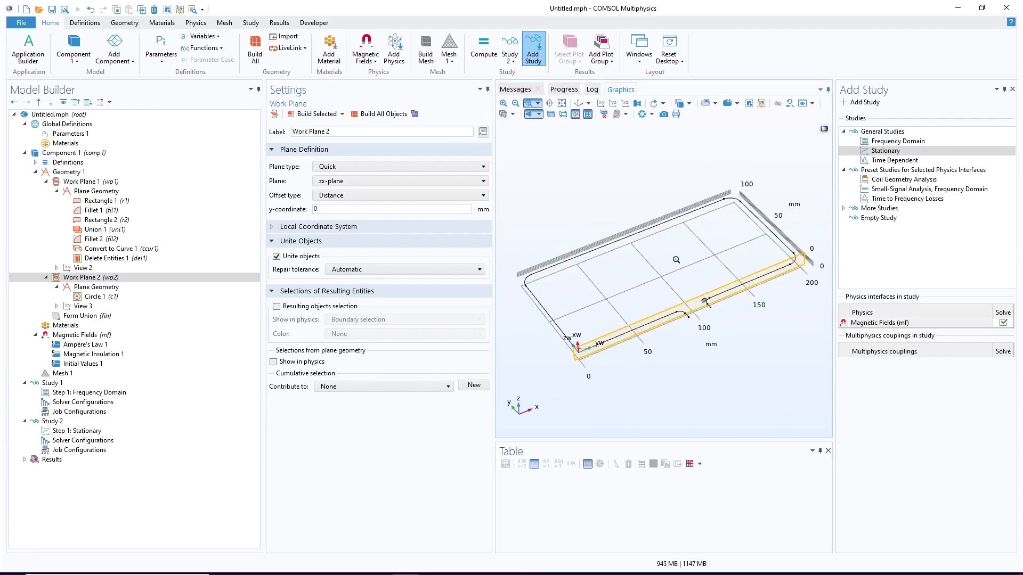
pyautogui.moveTo(718, 296); pyautogui.dragTo(695, 334)
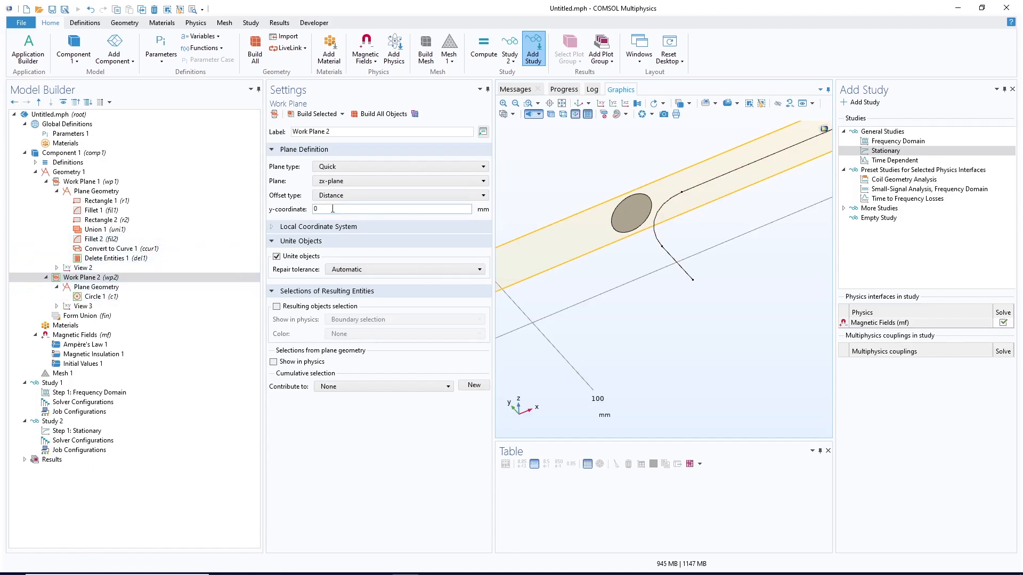
pyautogui.doubleClick(316, 209)
pyautogui.write('5')
pyautogui.click(305, 112)
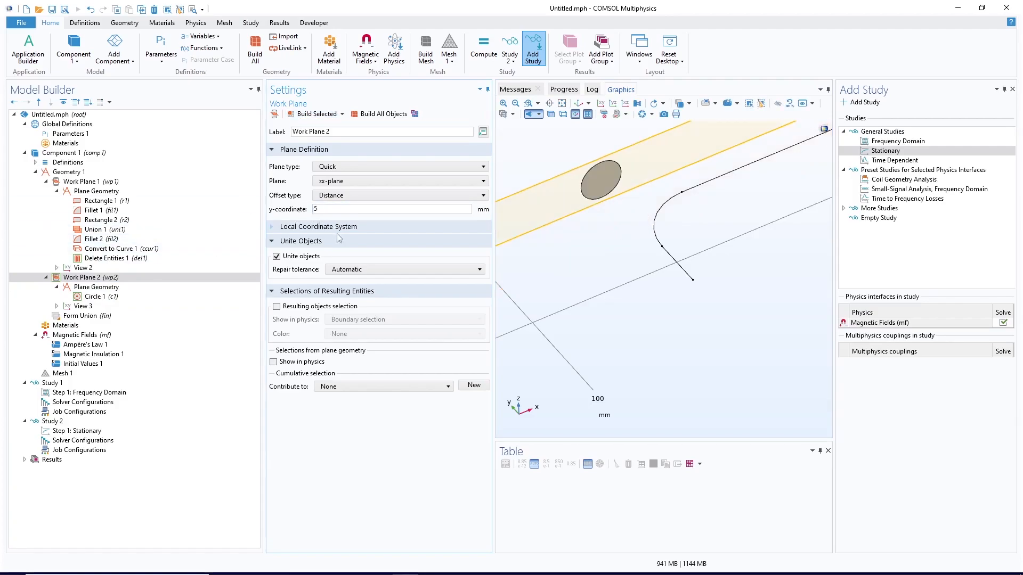
# - Try a y-coordinate of -5 mm for the second work plane and rebuild it
pyautogui.click(315, 209)
pyautogui.write('-')
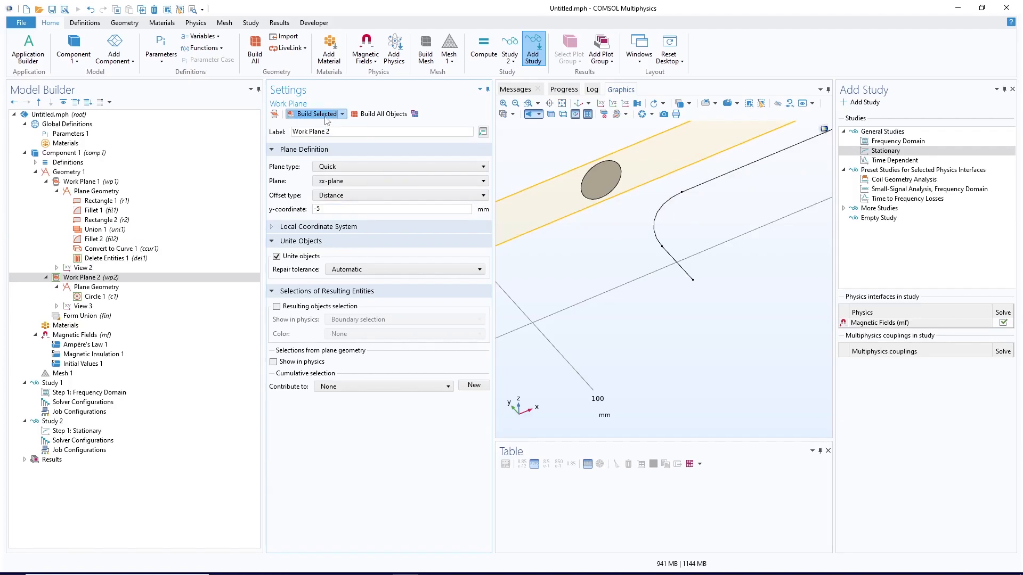
pyautogui.click(326, 113)
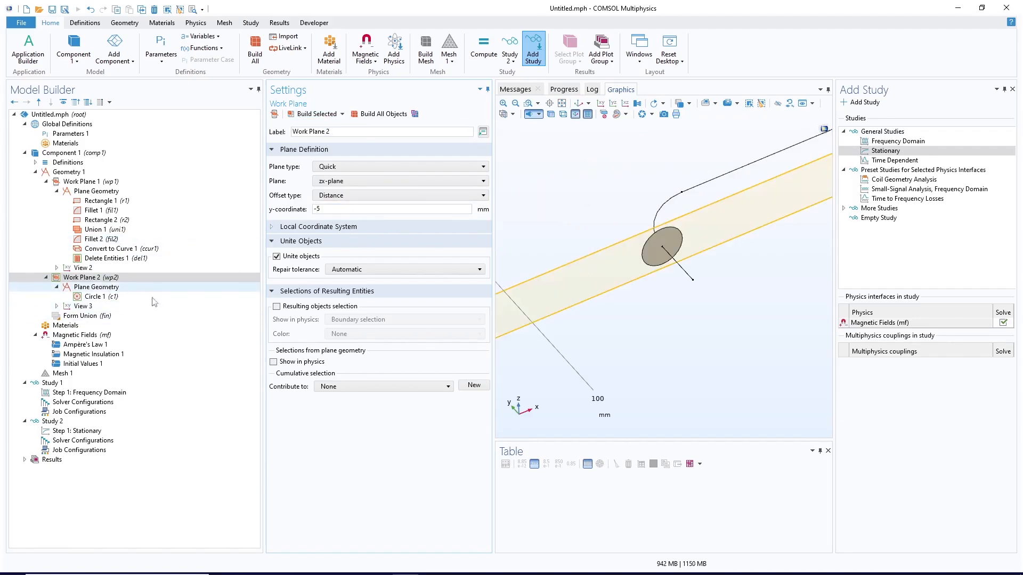
# - Set the second work plane's y-coordinate to -10 mm to place the circle at the lead's end
pyautogui.click(515, 103)
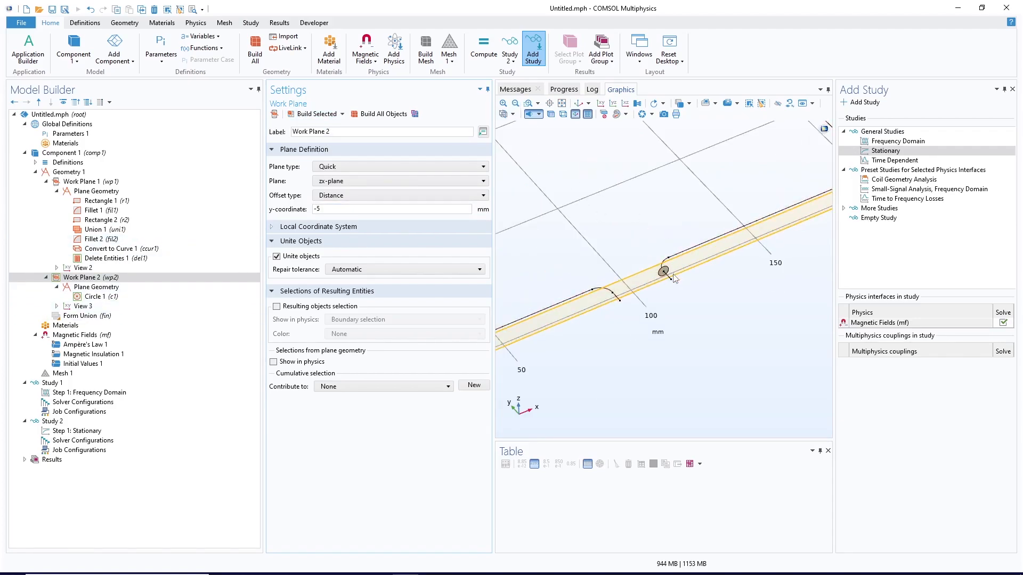
pyautogui.click(322, 209)
pyautogui.write('-10')
pyautogui.press('Return')
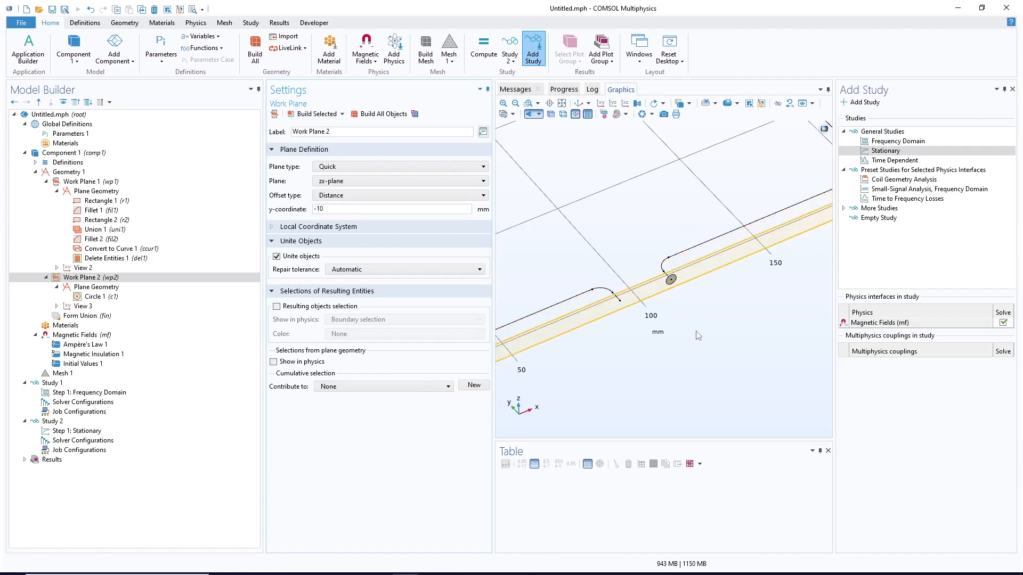
# - Add a Sweep to the geometry with the circle on the second work plane as the face to sweep
pyautogui.click(515, 103)
pyautogui.rightClick(59, 172)
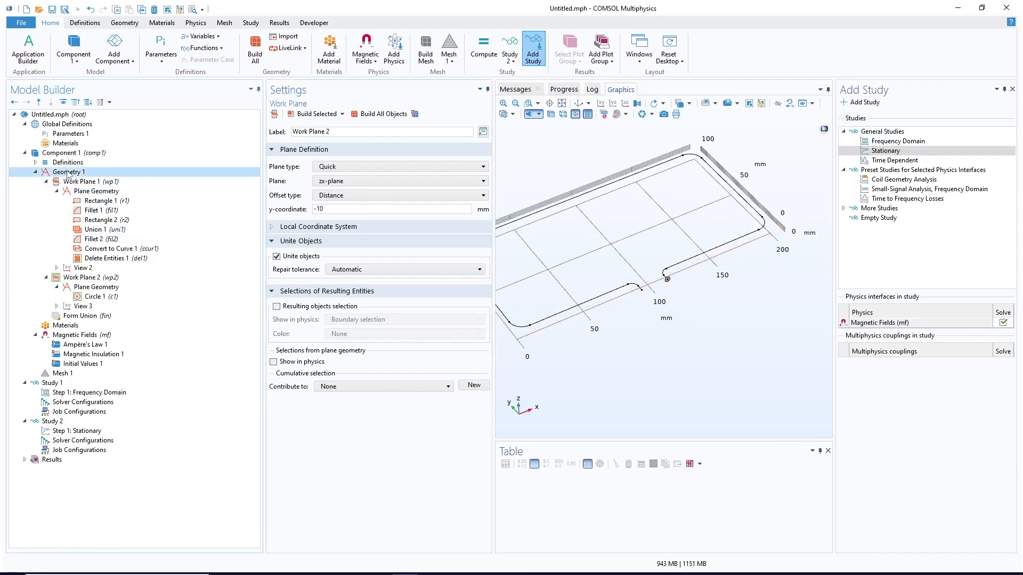
pyautogui.click(94, 313)
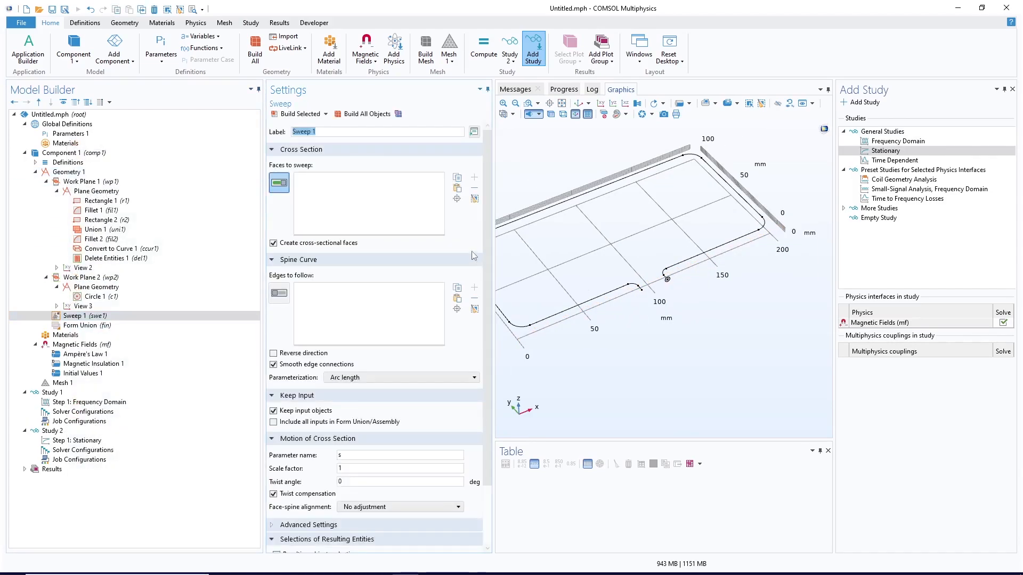
pyautogui.click(668, 278)
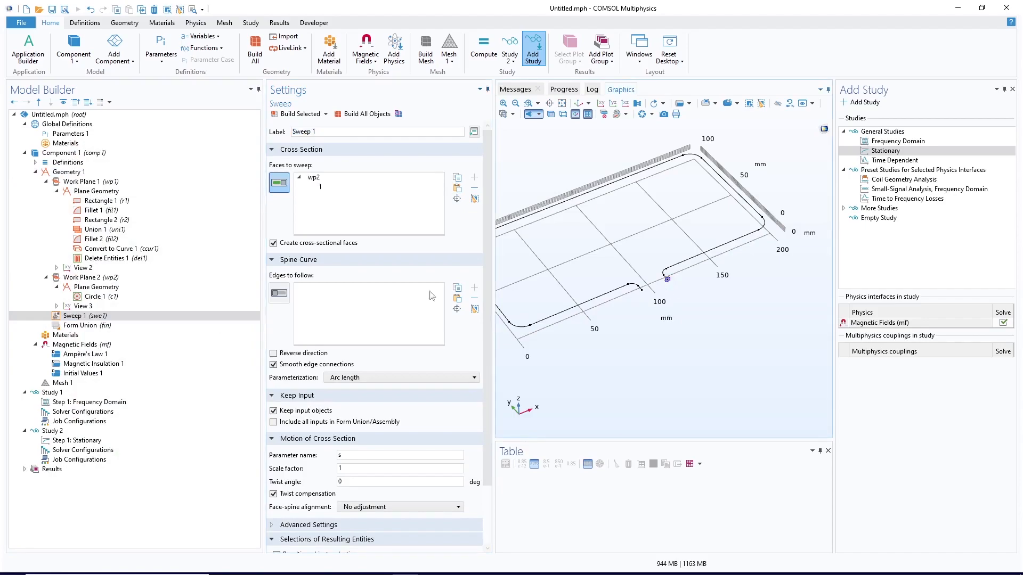
# - Set all edges of the open rectangular loop, including fillets and both leads, as the sweep's spine curve
pyautogui.click(278, 295)
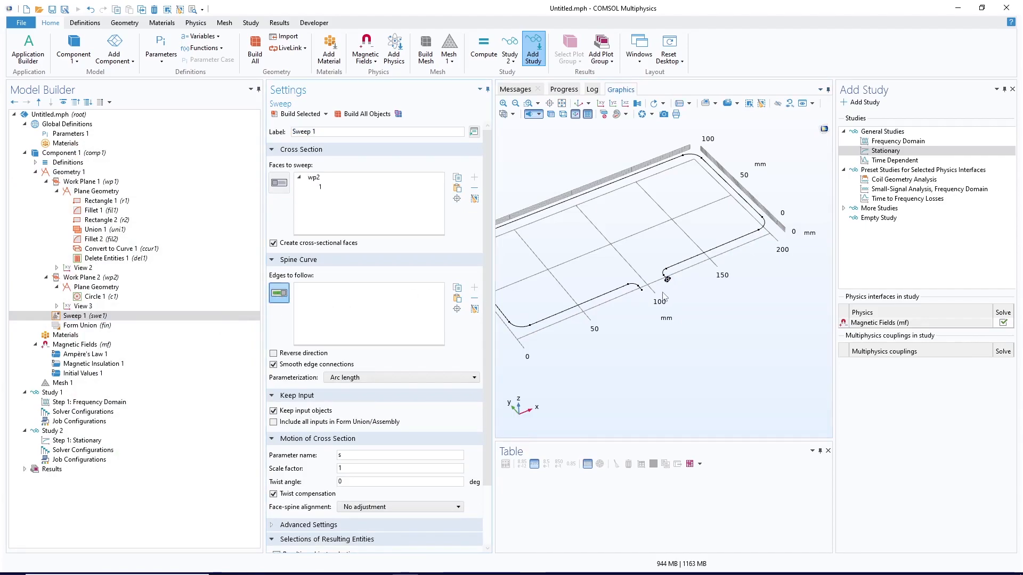
pyautogui.click(527, 104)
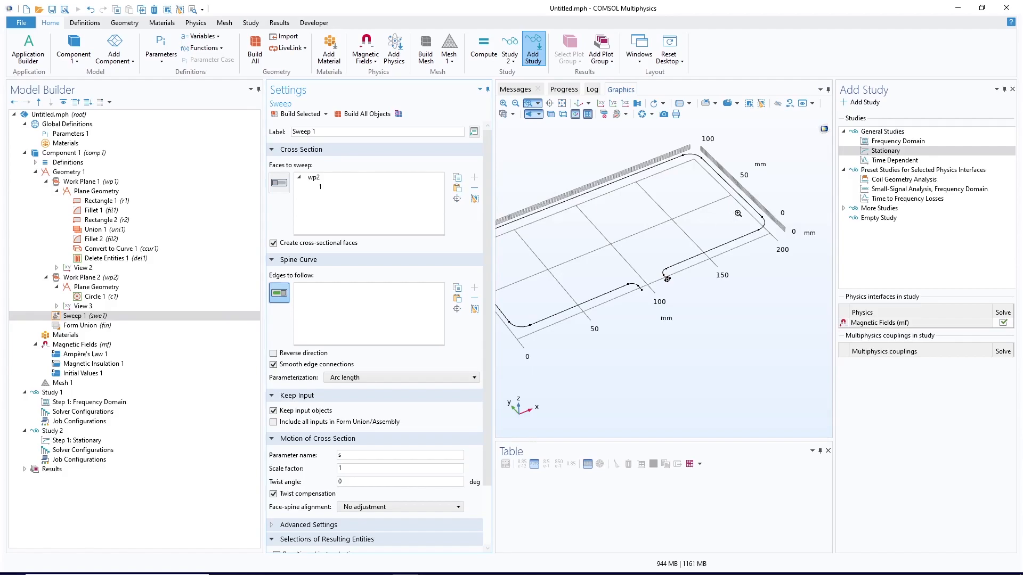
pyautogui.moveTo(787, 185); pyautogui.dragTo(628, 324)
pyautogui.click(574, 314)
pyautogui.click(656, 275)
pyautogui.click(781, 213)
pyautogui.click(754, 179)
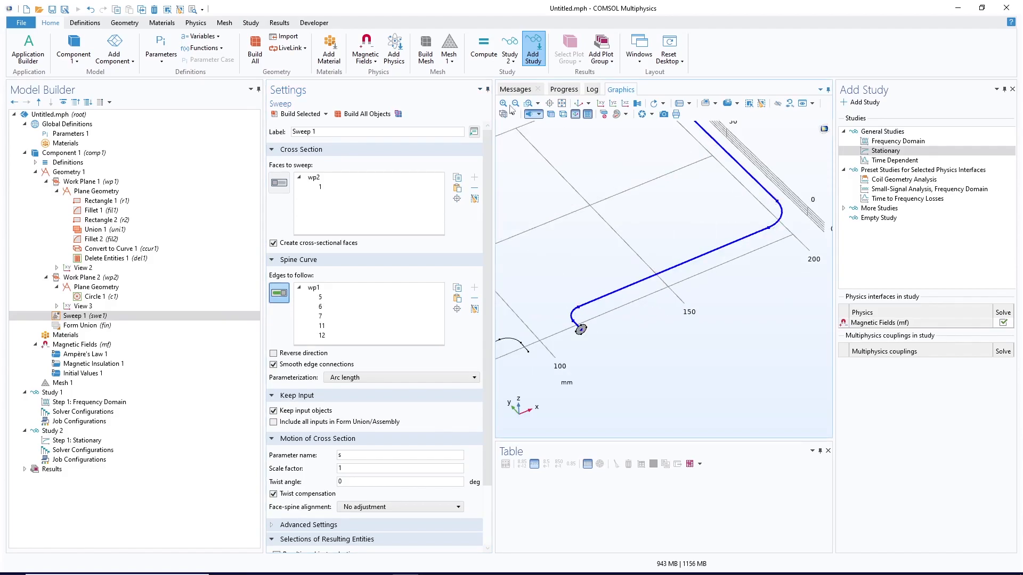
pyautogui.click(515, 104)
pyautogui.click(648, 176)
pyautogui.click(602, 191)
pyautogui.click(518, 106)
pyautogui.click(528, 104)
pyautogui.moveTo(634, 217); pyautogui.dragTo(548, 328)
pyautogui.click(706, 104)
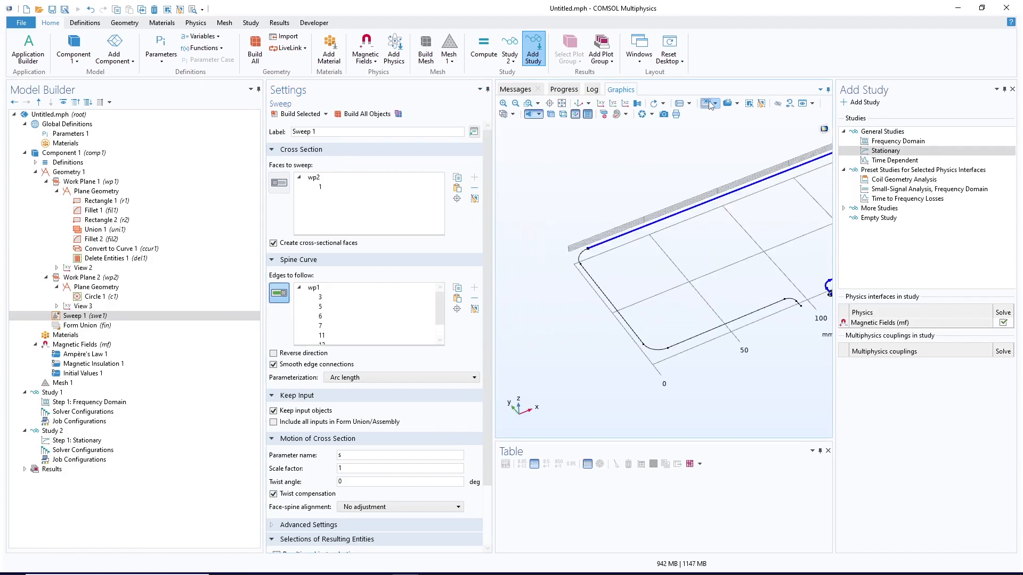
pyautogui.moveTo(546, 213); pyautogui.dragTo(809, 390)
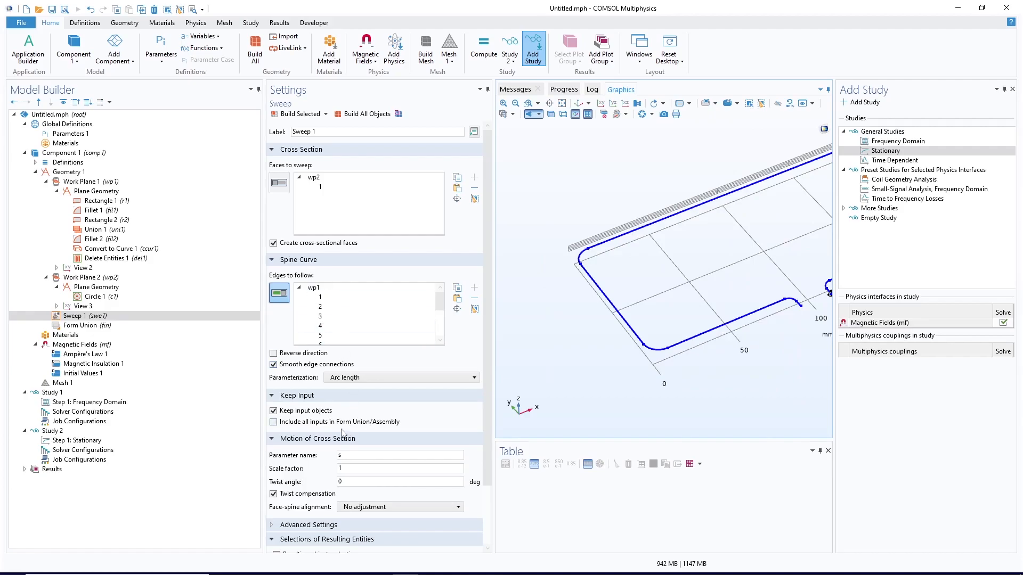
# - Build the sweep without keeping input objects, reversing its spine direction, and check the wire's two lead ends
pyautogui.click(301, 114)
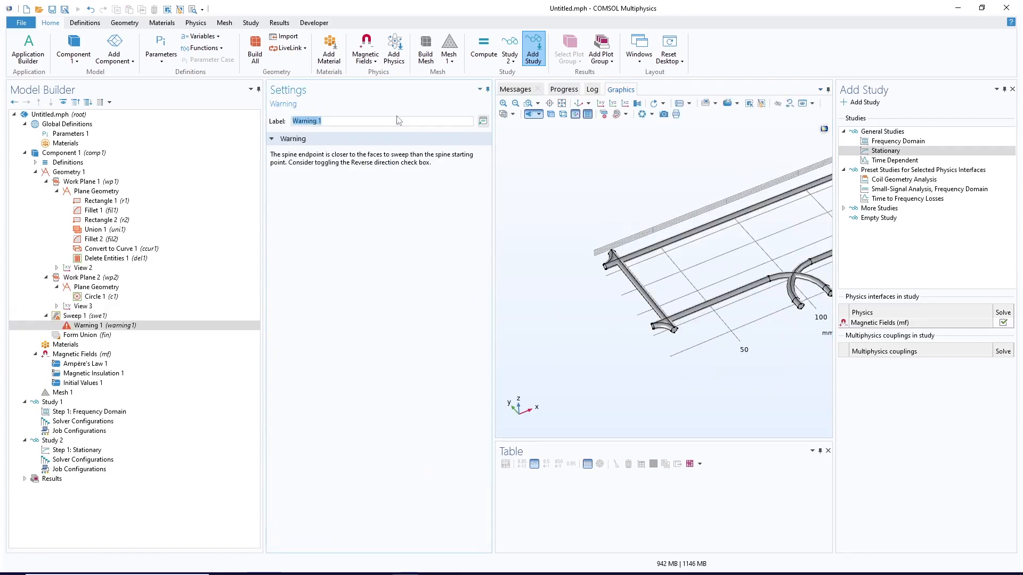
pyautogui.click(75, 316)
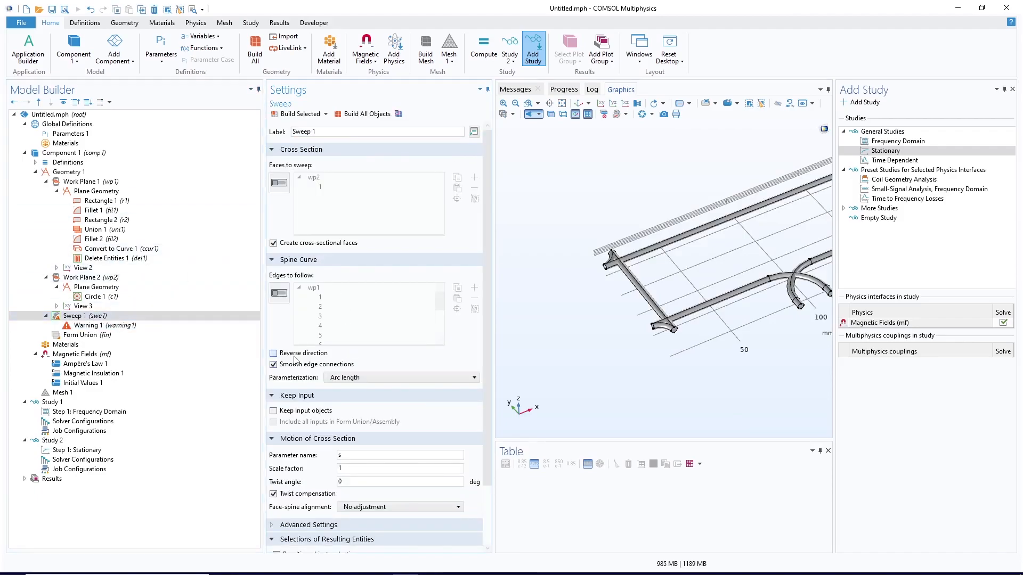
pyautogui.click(301, 114)
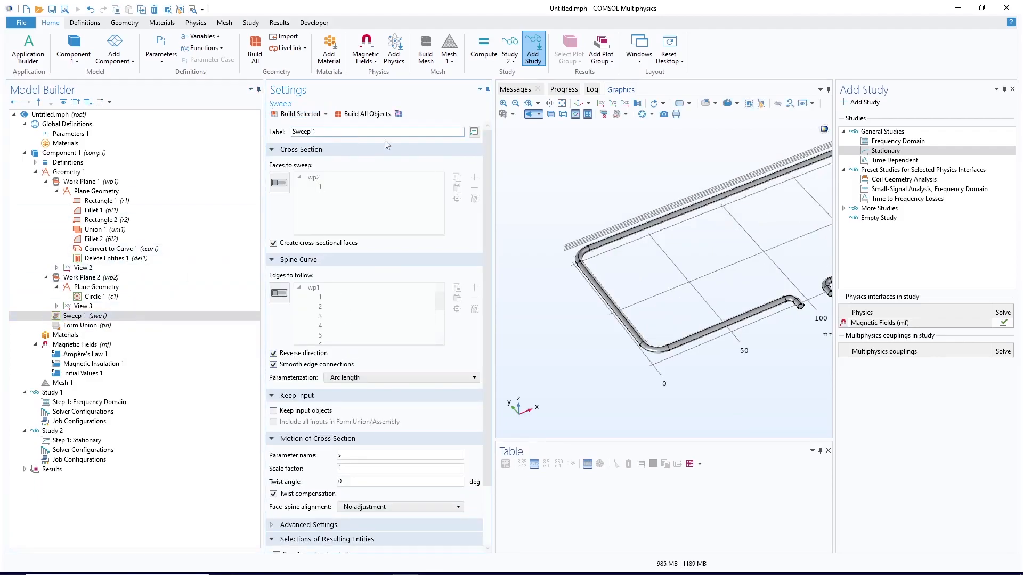
pyautogui.click(515, 103)
pyautogui.moveTo(753, 320); pyautogui.dragTo(727, 349)
pyautogui.moveTo(770, 252); pyautogui.dragTo(690, 319)
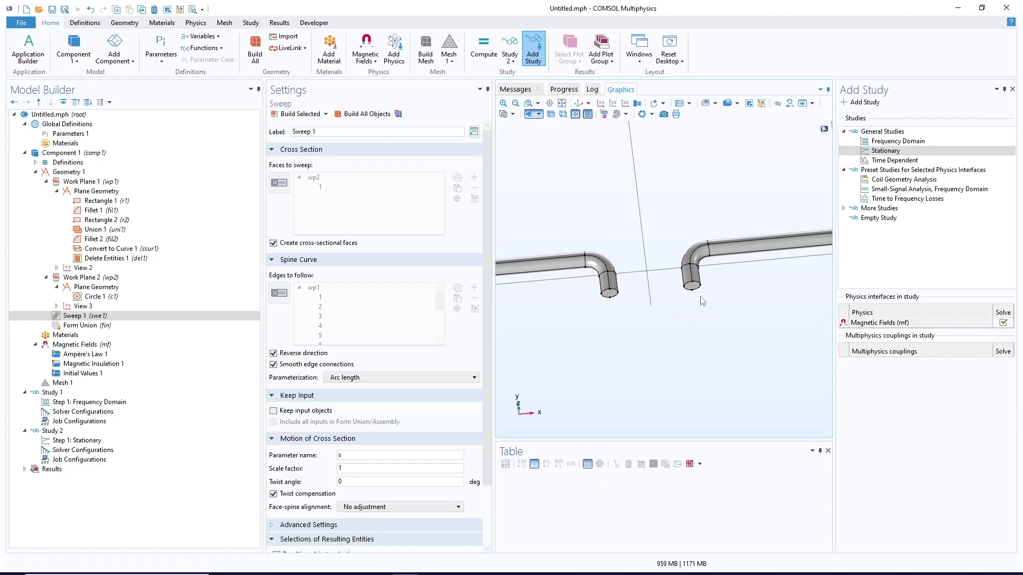
# - Duplicate Work Plane 1 and Work Plane 2 together
pyautogui.click(91, 183)
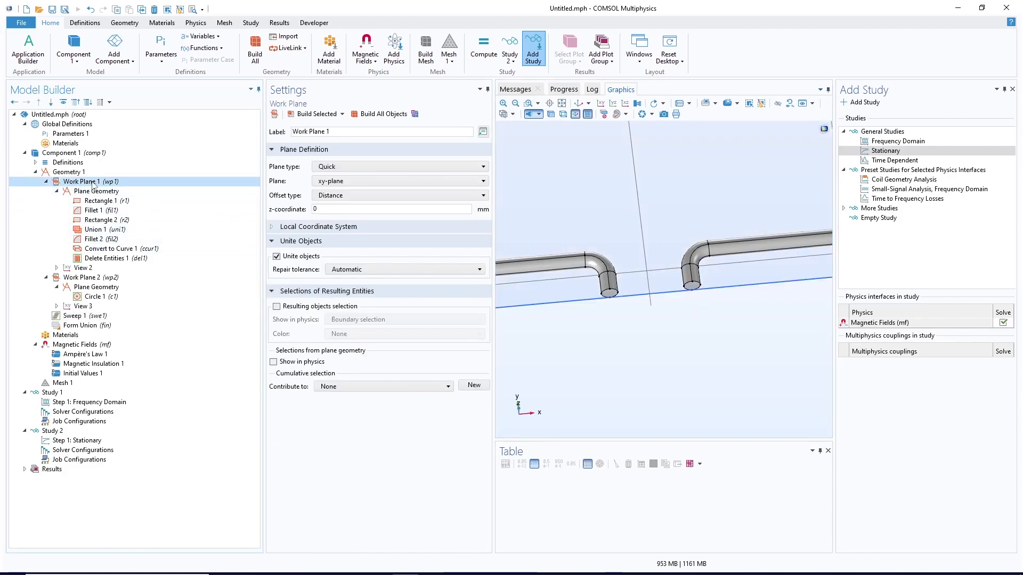
pyautogui.keyDown('ctrl'); pyautogui.click(99, 278); pyautogui.keyUp('ctrl')
pyautogui.rightClick(100, 282)
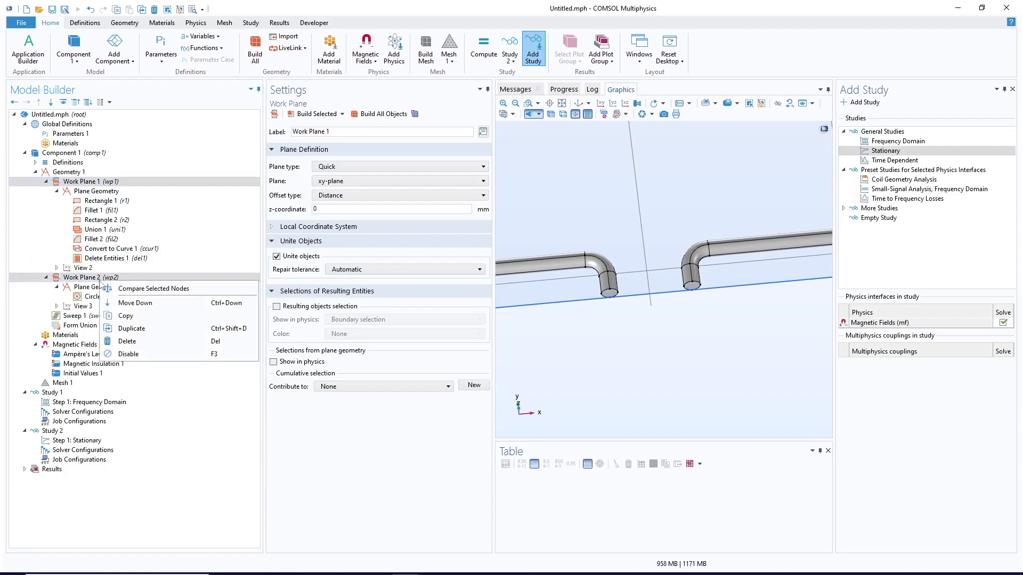
pyautogui.click(141, 328)
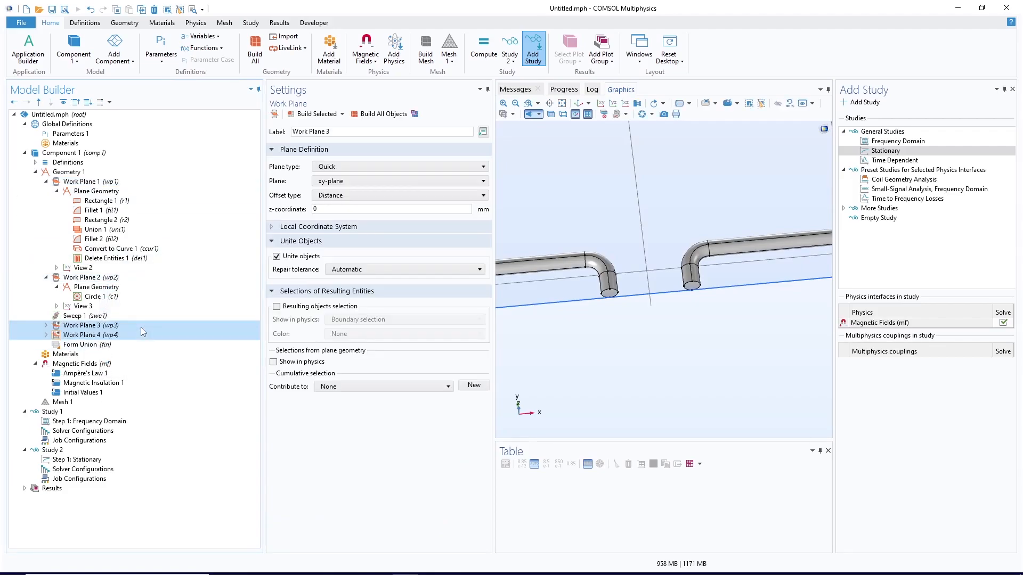
# - Delete Rectangle 1 and Fillet 1 from the plane geometry of Work Plane 3
pyautogui.click(46, 325)
pyautogui.click(56, 335)
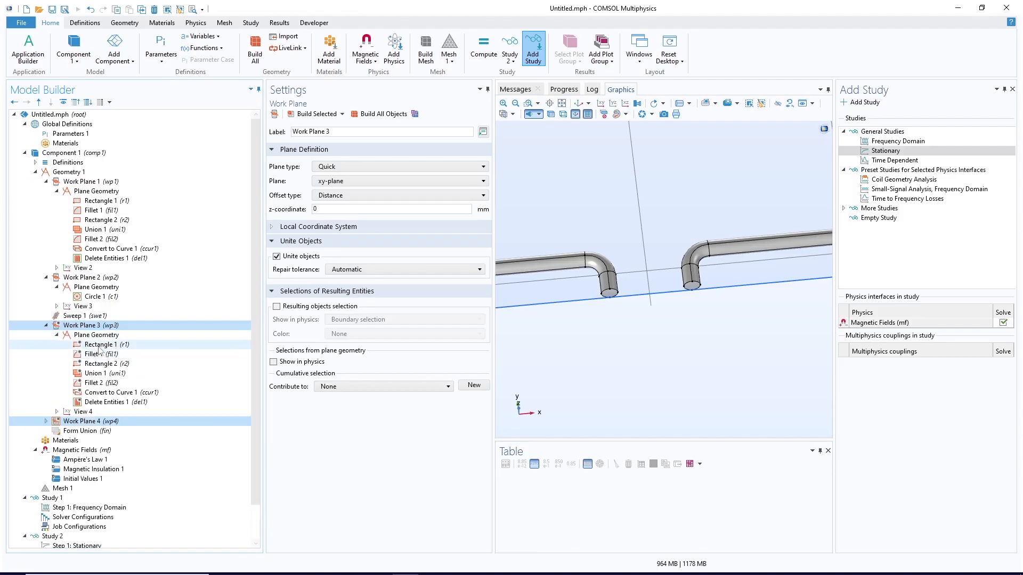
pyautogui.click(99, 347)
pyautogui.click(107, 373)
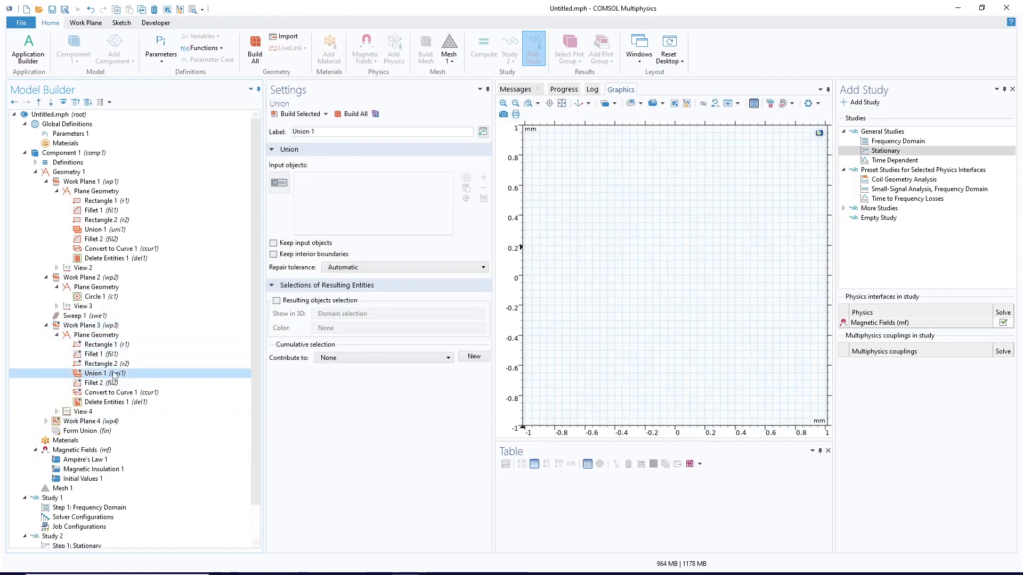
pyautogui.click(106, 355)
pyautogui.click(109, 346)
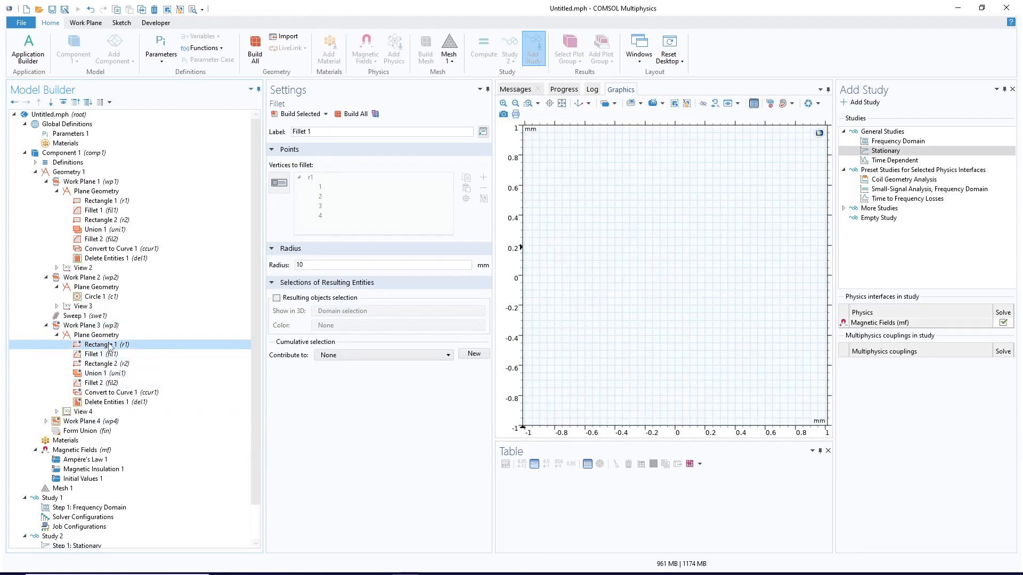
pyautogui.keyDown('ctrl'); pyautogui.click(108, 355); pyautogui.keyUp('ctrl')
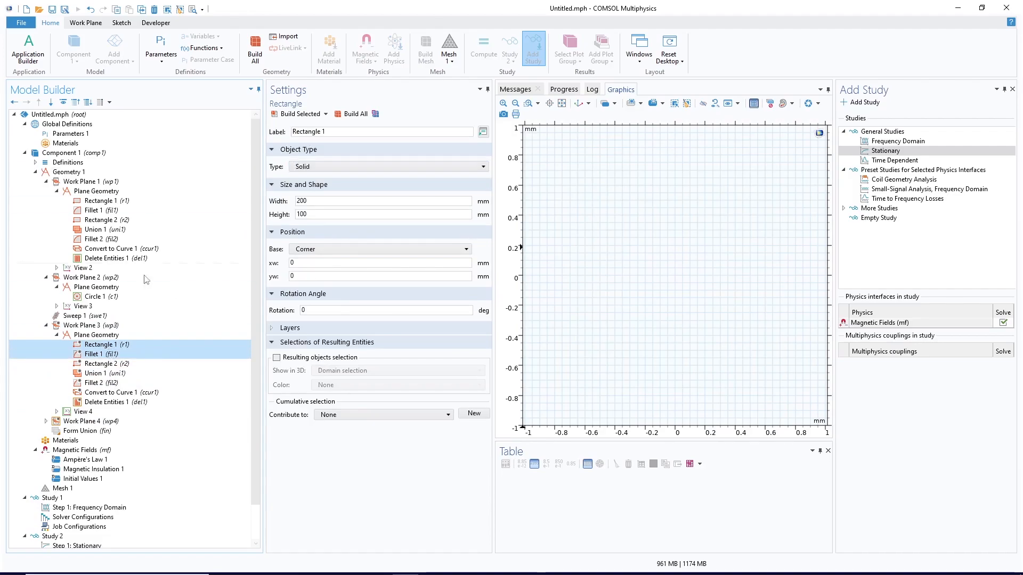
pyautogui.rightClick(117, 349)
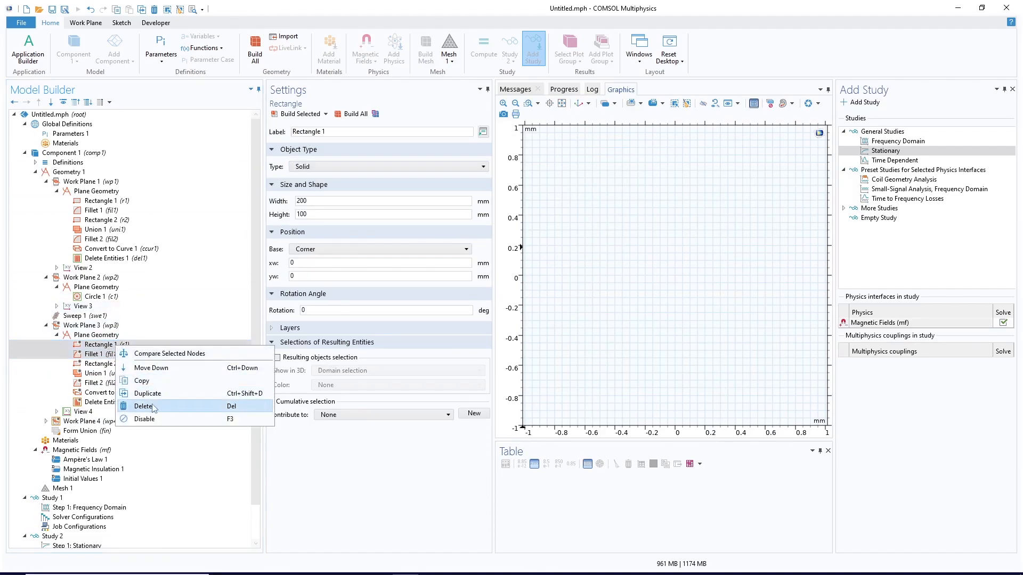
pyautogui.click(145, 406)
pyautogui.click(532, 330)
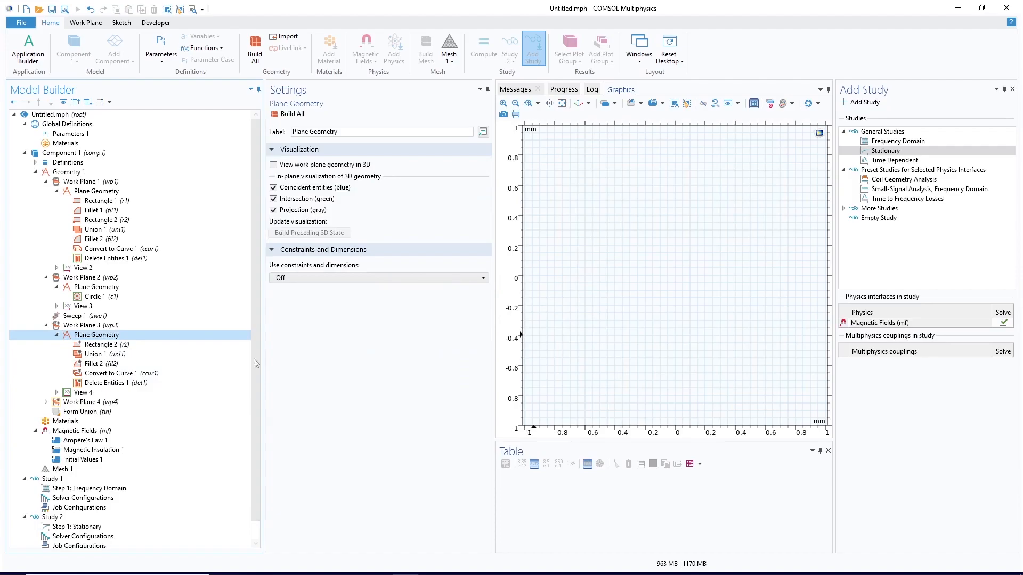
# - Set the height of Rectangle 2 on Work Plane 3 to 10 mm and rebuild it
pyautogui.click(107, 345)
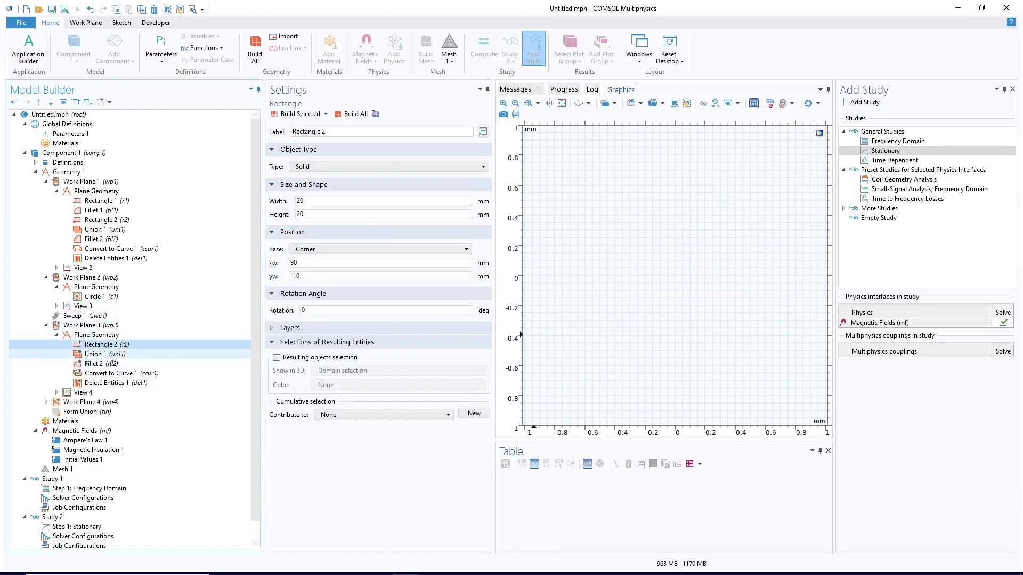
pyautogui.click(561, 103)
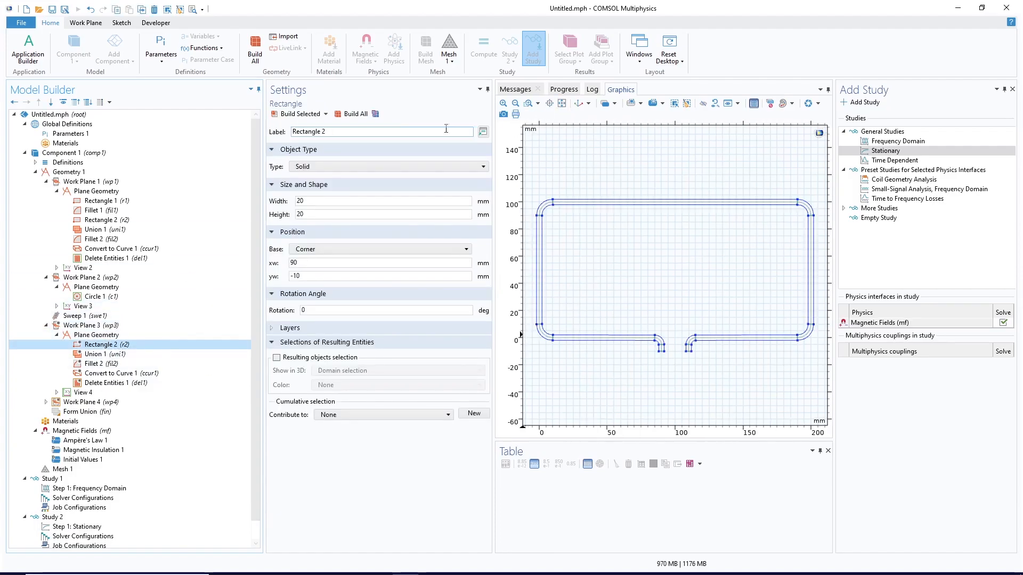
pyautogui.click(299, 114)
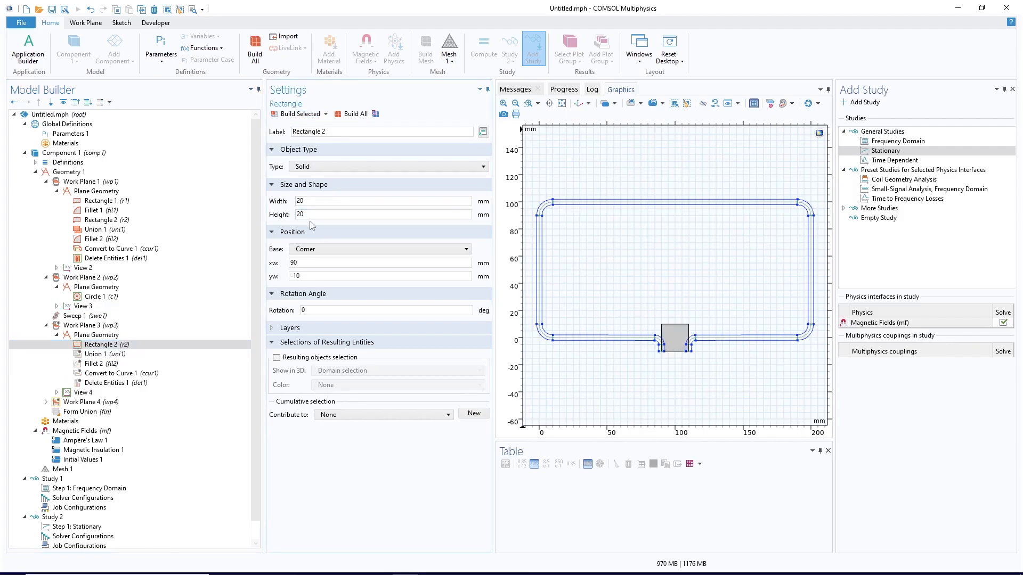
pyautogui.click(299, 202)
pyautogui.click(300, 214)
pyautogui.click(299, 114)
# - Move Rectangle 2 to yw -20 mm so it sits just below the loop's leads, and rebuild it
pyautogui.click(295, 276)
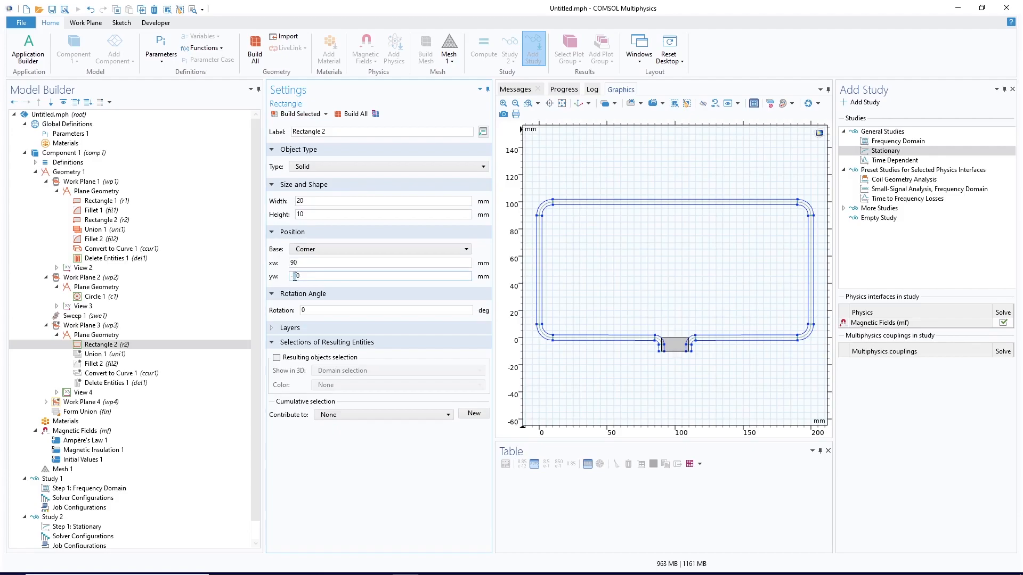
pyautogui.press('BackSpace')
pyautogui.write('2')
pyautogui.click(300, 114)
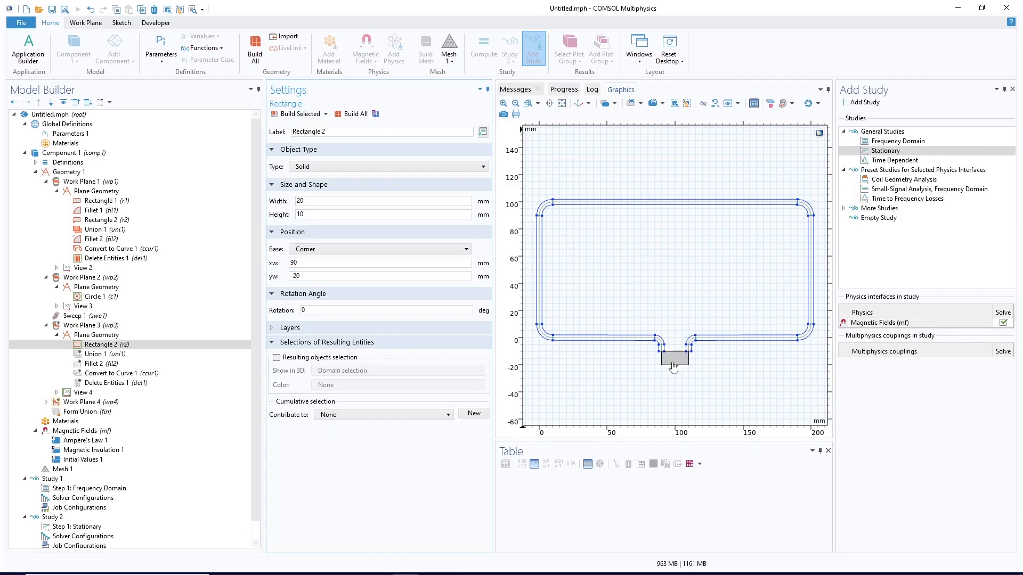
# - Delete Union 1 from the plane geometry of Work Plane 3
pyautogui.moveTo(718, 330); pyautogui.dragTo(664, 382)
pyautogui.click(107, 354)
pyautogui.rightClick(106, 354)
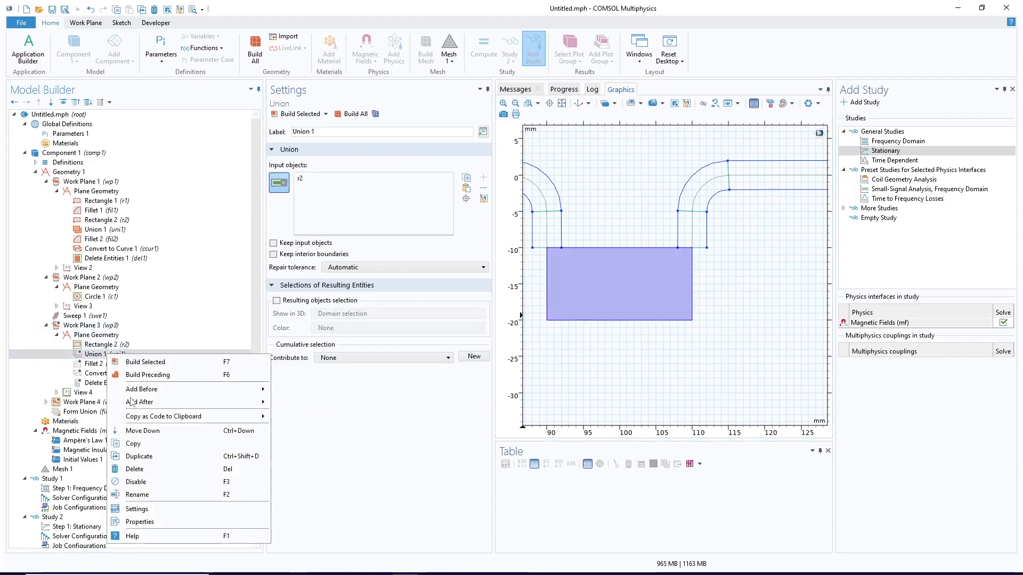
pyautogui.click(133, 470)
pyautogui.click(536, 331)
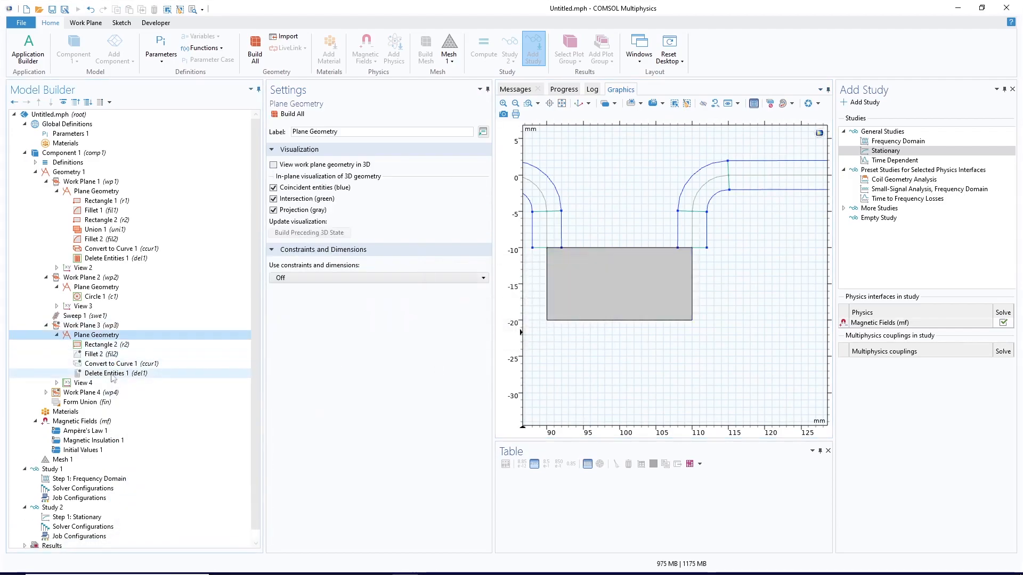
# - Fillet the rectangle's two lower corners with a 5 mm radius and convert the filleted shape to a curve
pyautogui.click(693, 321)
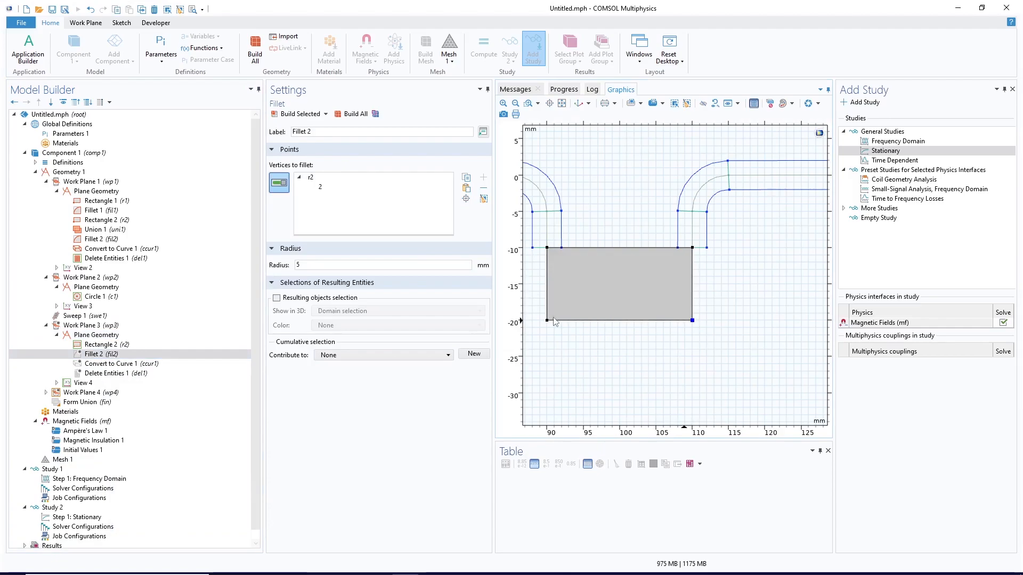
pyautogui.click(301, 113)
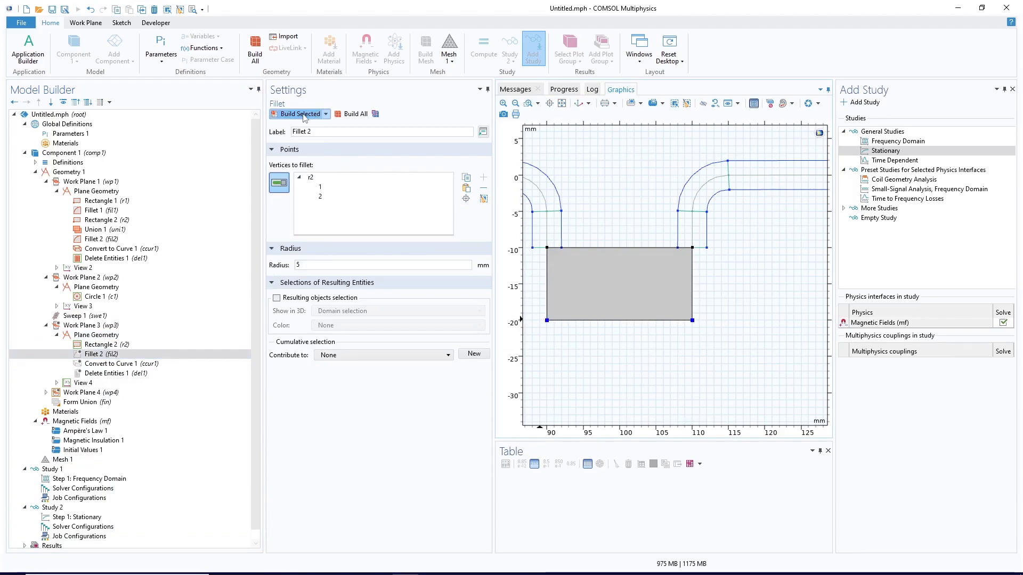
pyautogui.click(122, 363)
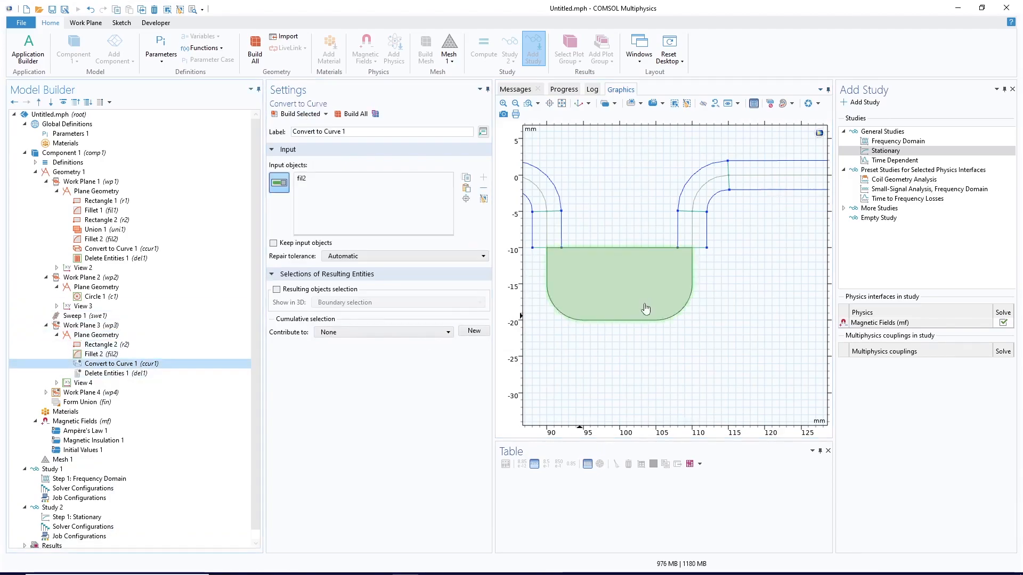
pyautogui.click(301, 114)
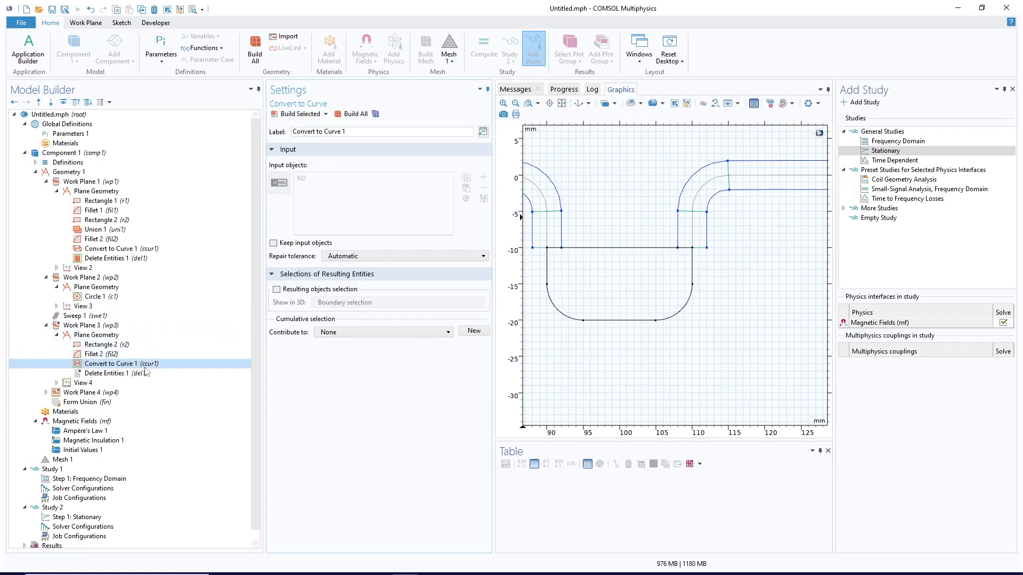
# - Delete the upper edge of the converted curve to leave an open U-shape joining the two leads
pyautogui.click(199, 373)
pyautogui.click(602, 248)
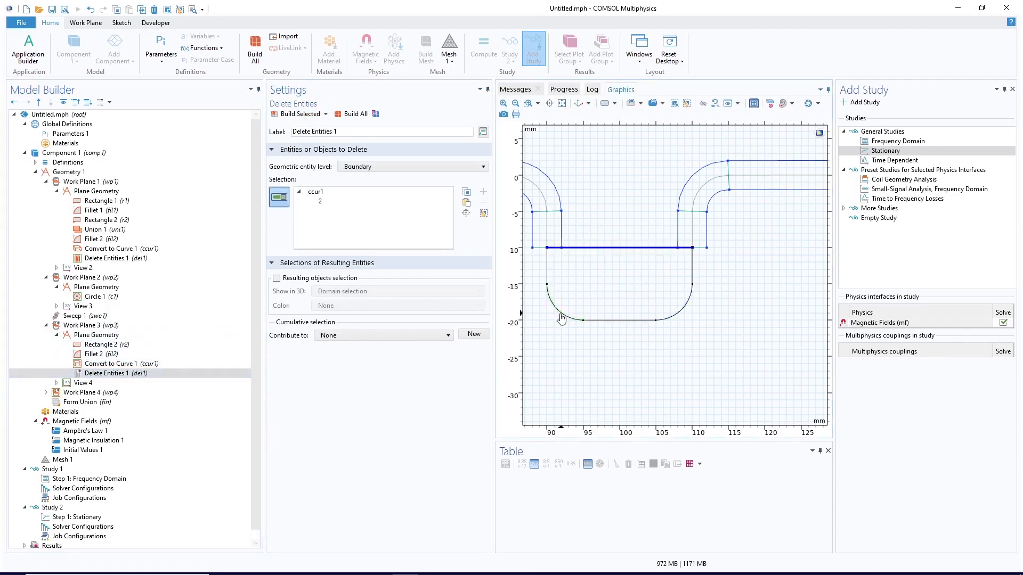
pyautogui.click(303, 115)
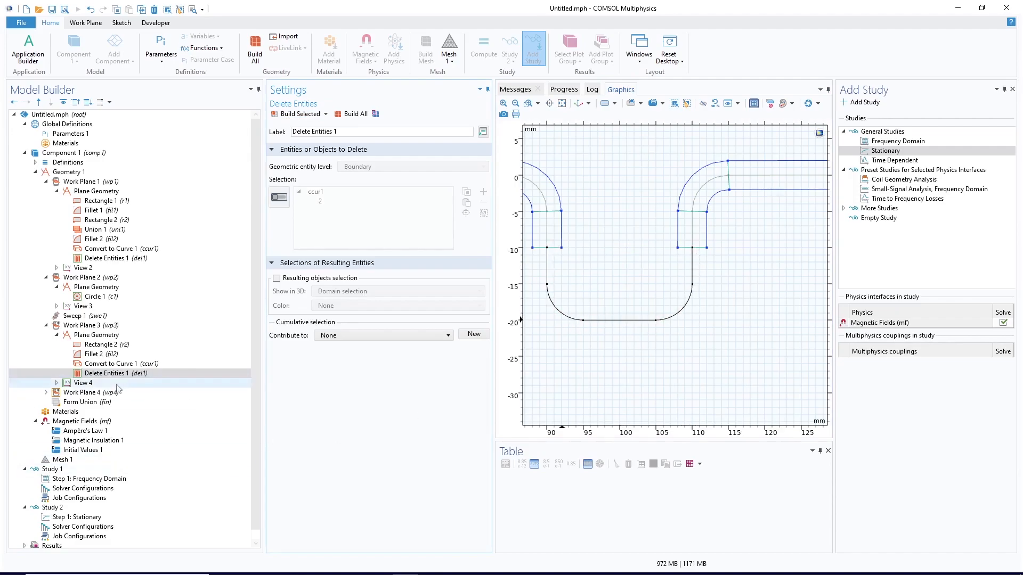
# - Add a second sweep to the geometry, using the circular face of Work Plane 4 as its cross section
pyautogui.click(46, 392)
pyautogui.click(97, 402)
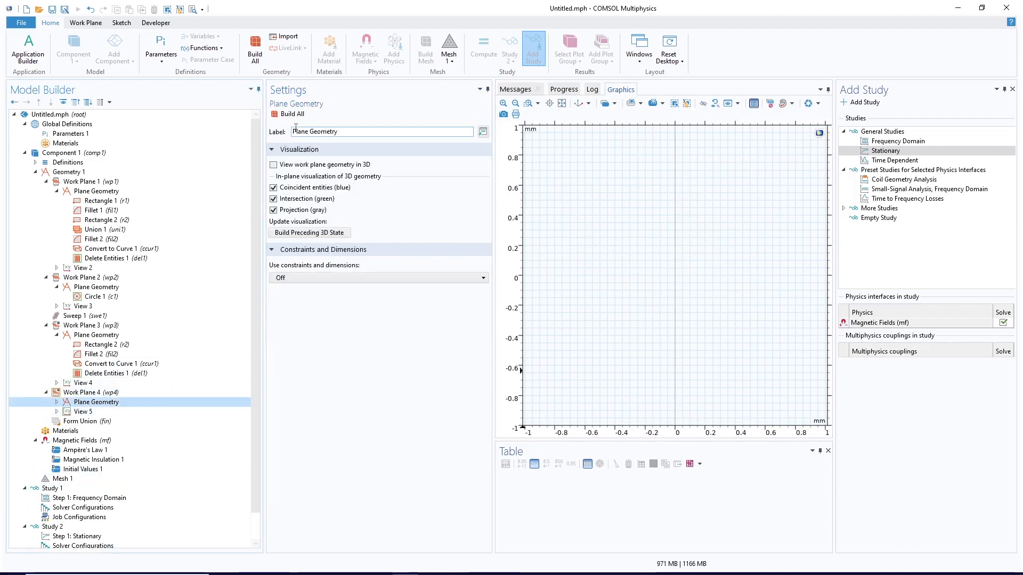
pyautogui.click(57, 402)
pyautogui.click(95, 412)
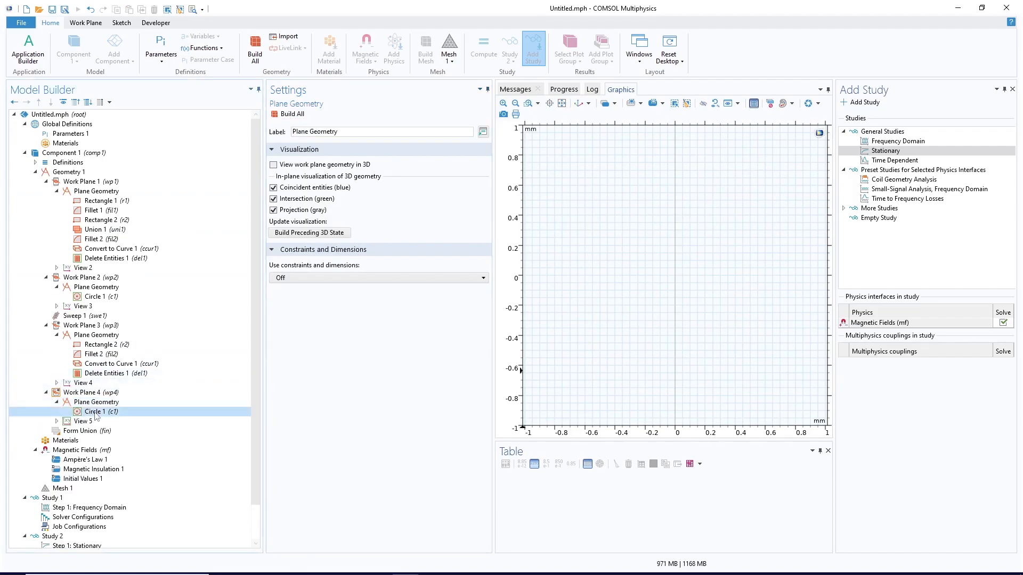
pyautogui.click(79, 395)
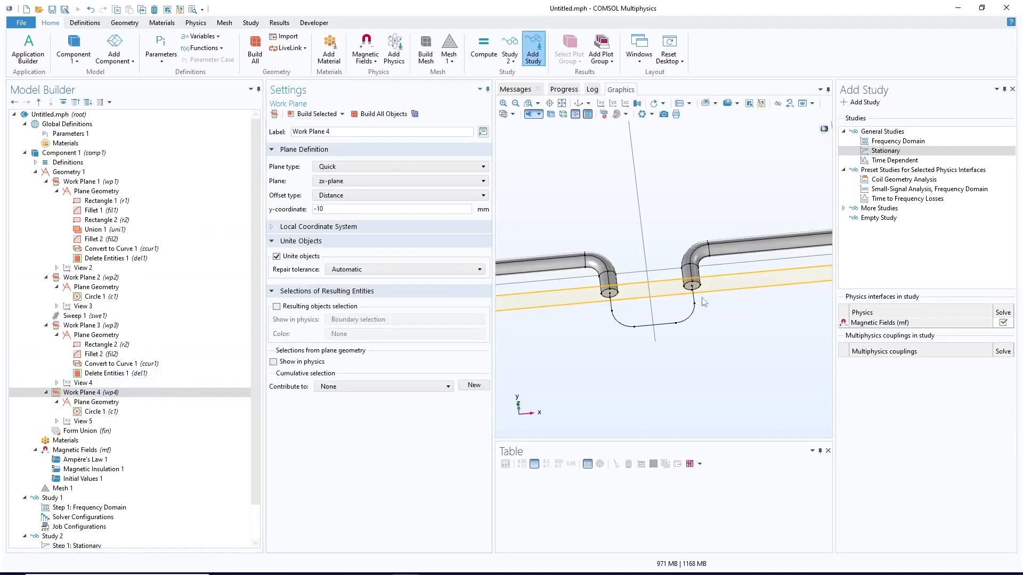
pyautogui.click(70, 173)
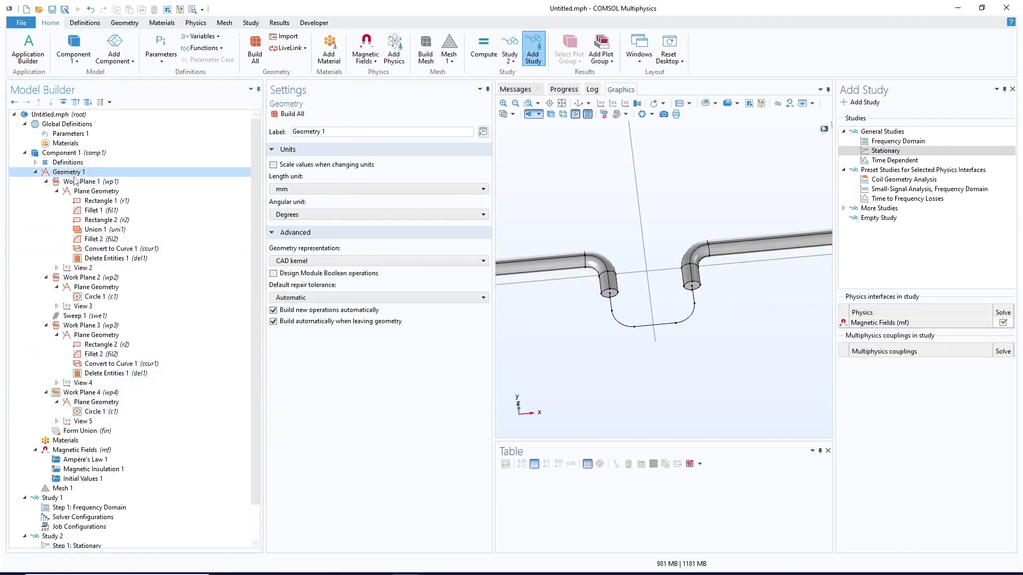
pyautogui.rightClick(74, 176)
pyautogui.click(107, 319)
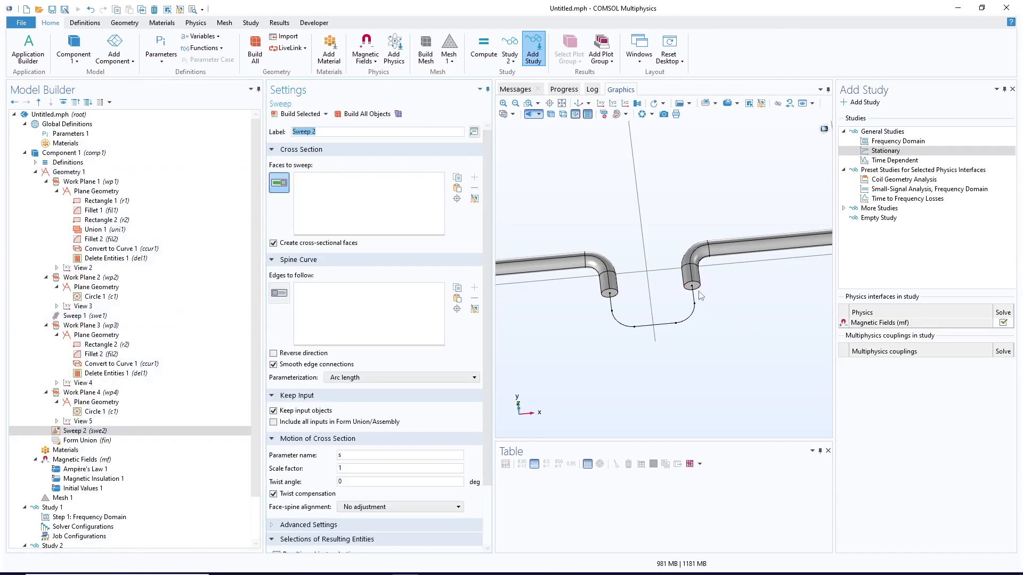
pyautogui.click(698, 295)
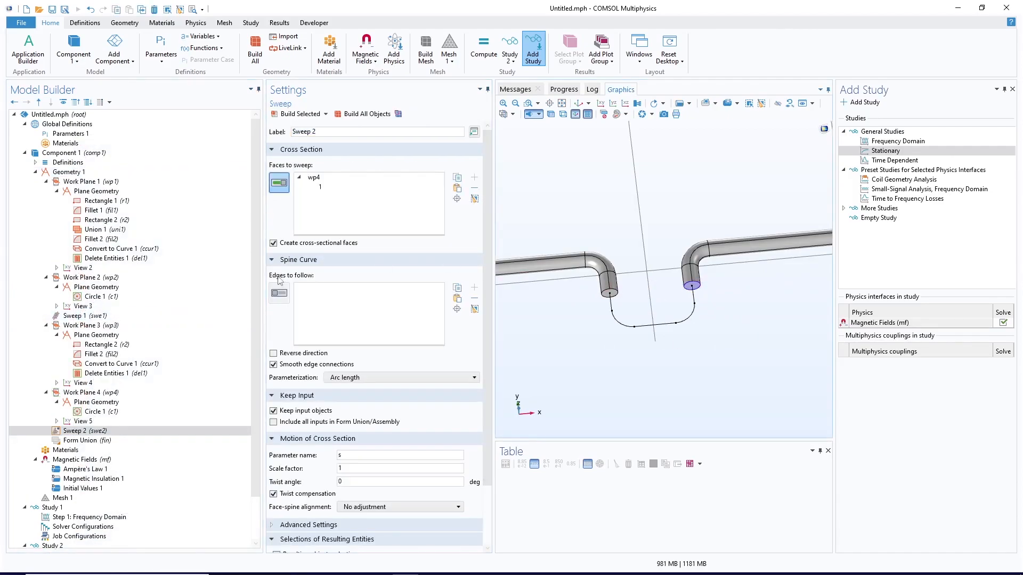
# - Follow all five edges of the U-shaped curve as the sweep's spine, without keeping the input objects, and build it
pyautogui.click(693, 300)
pyautogui.click(690, 318)
pyautogui.click(656, 324)
pyautogui.click(621, 321)
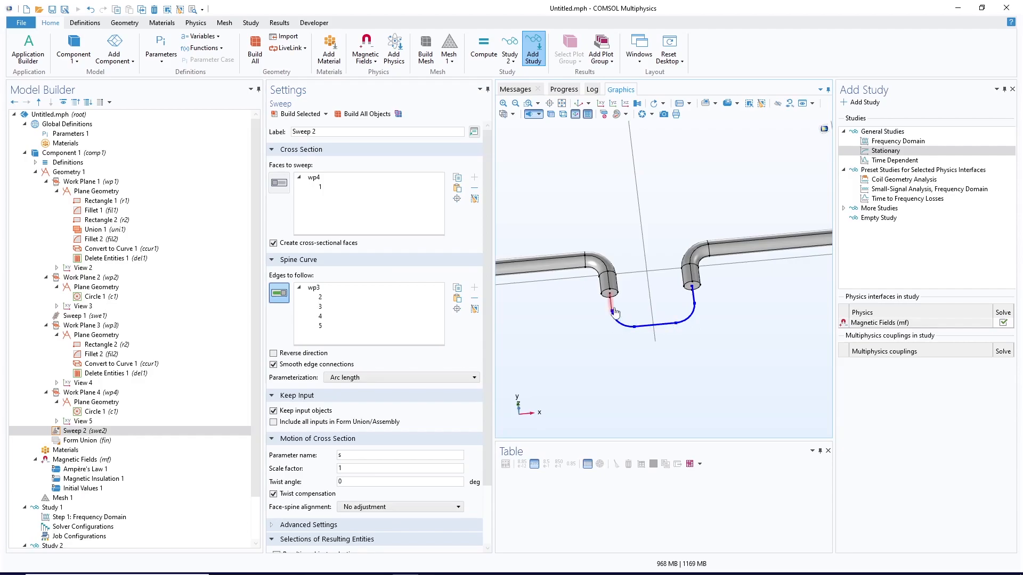
pyautogui.click(274, 411)
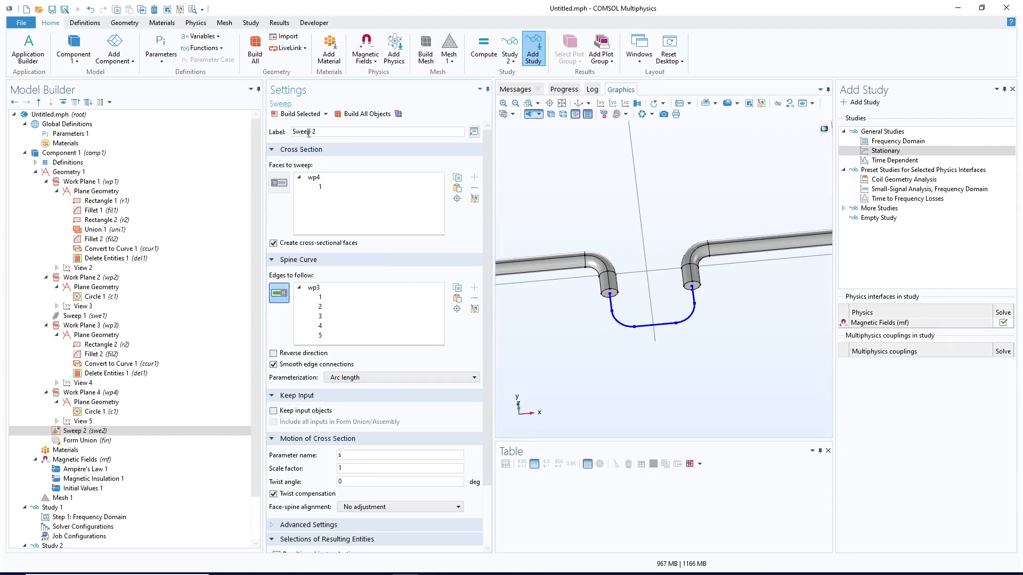
pyautogui.click(301, 114)
pyautogui.moveTo(761, 331); pyautogui.dragTo(760, 347, button='right')
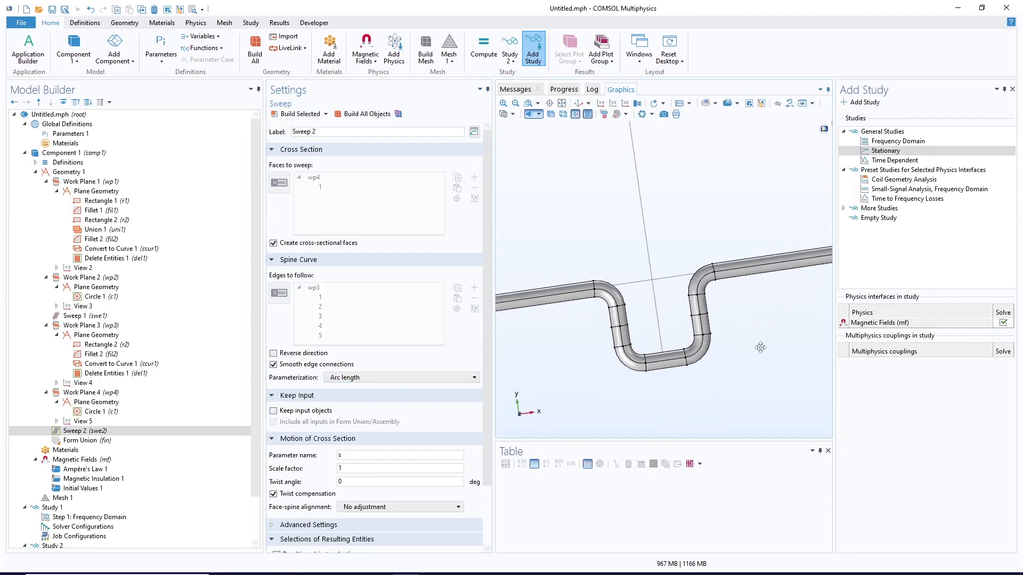
pyautogui.click(515, 103)
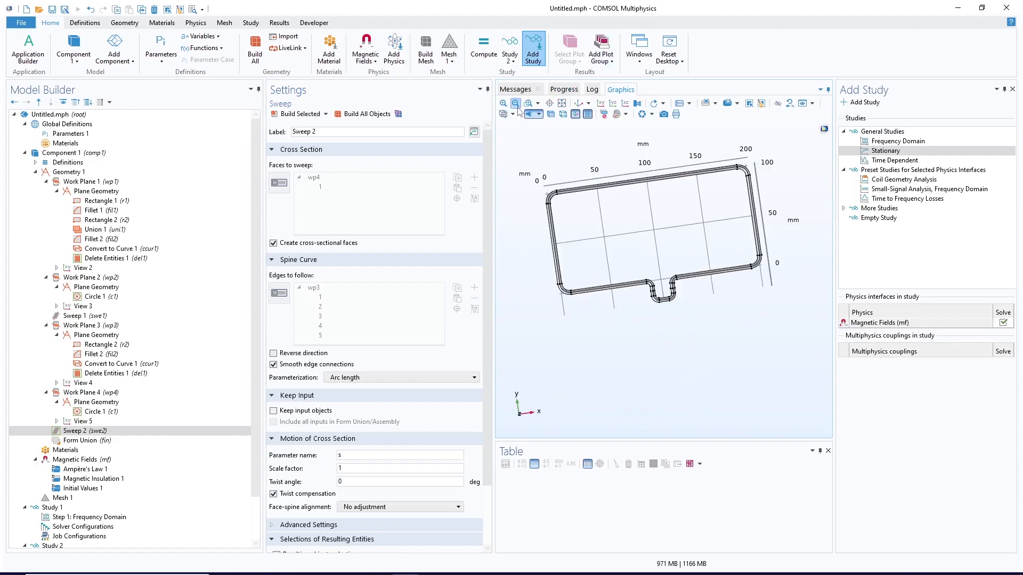
pyautogui.moveTo(718, 288); pyautogui.dragTo(710, 249)
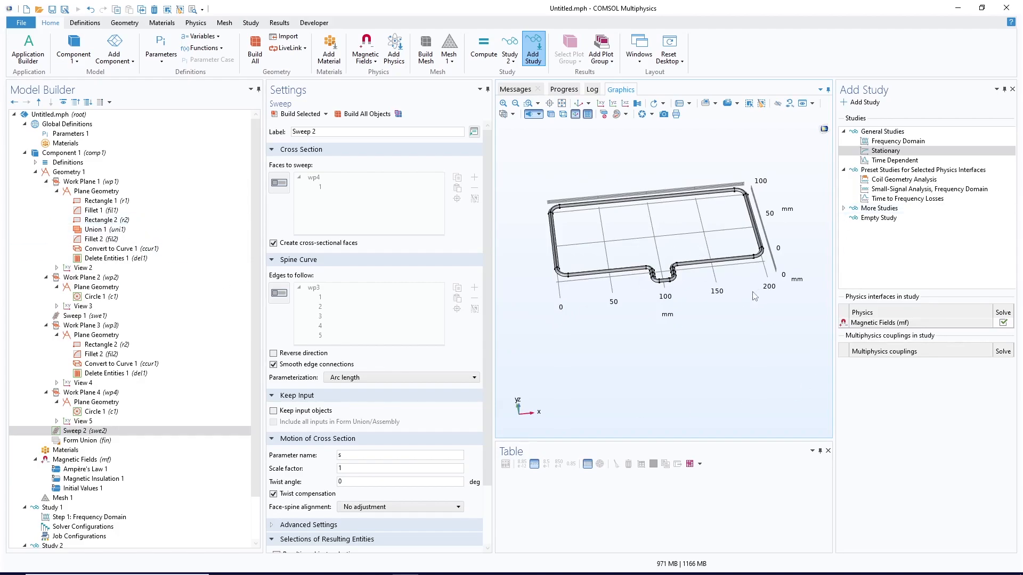
# - Add a solid sphere of radius 200 mm centred at x 100 mm, y 50 mm around the wire loop and build it
pyautogui.rightClick(71, 172)
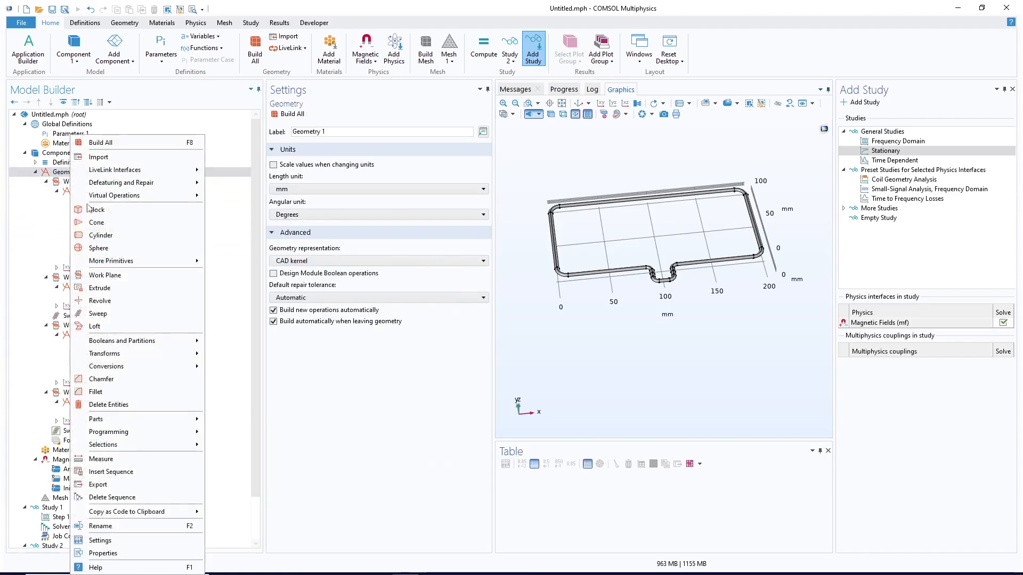
pyautogui.click(110, 248)
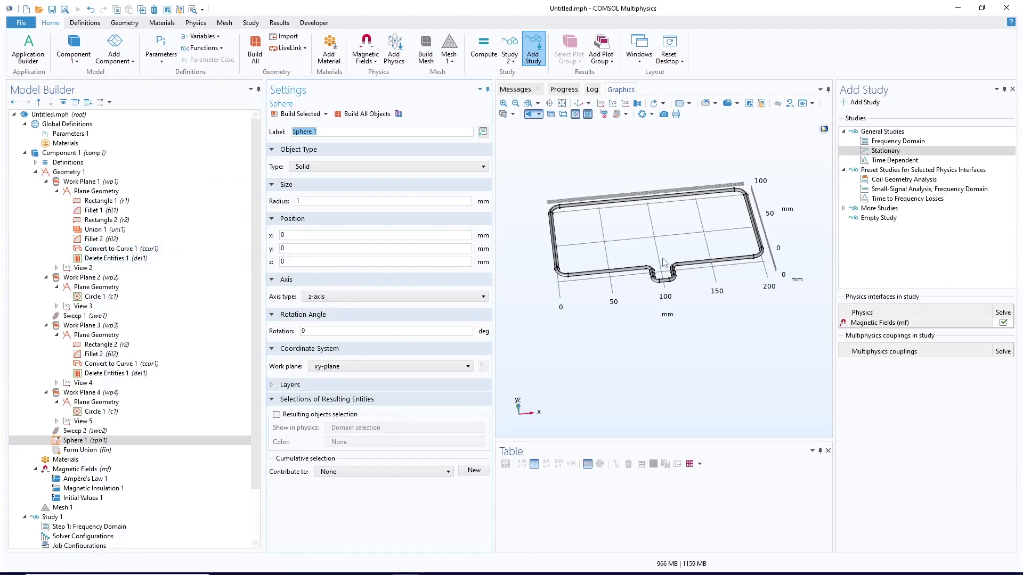
pyautogui.doubleClick(283, 235)
pyautogui.write('50')
pyautogui.press('Tab')
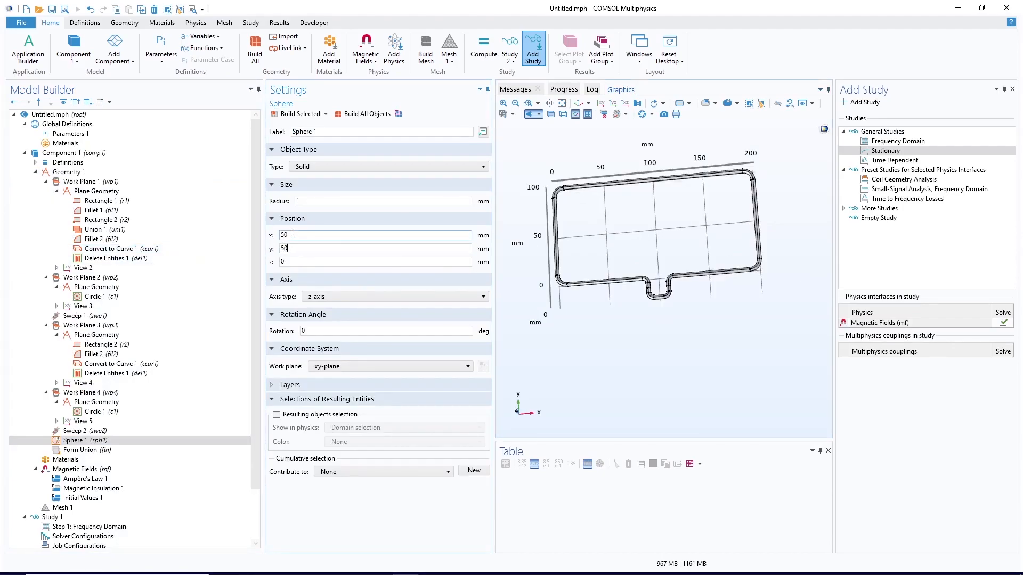
pyautogui.moveTo(292, 235); pyautogui.dragTo(275, 236)
pyautogui.write('10')
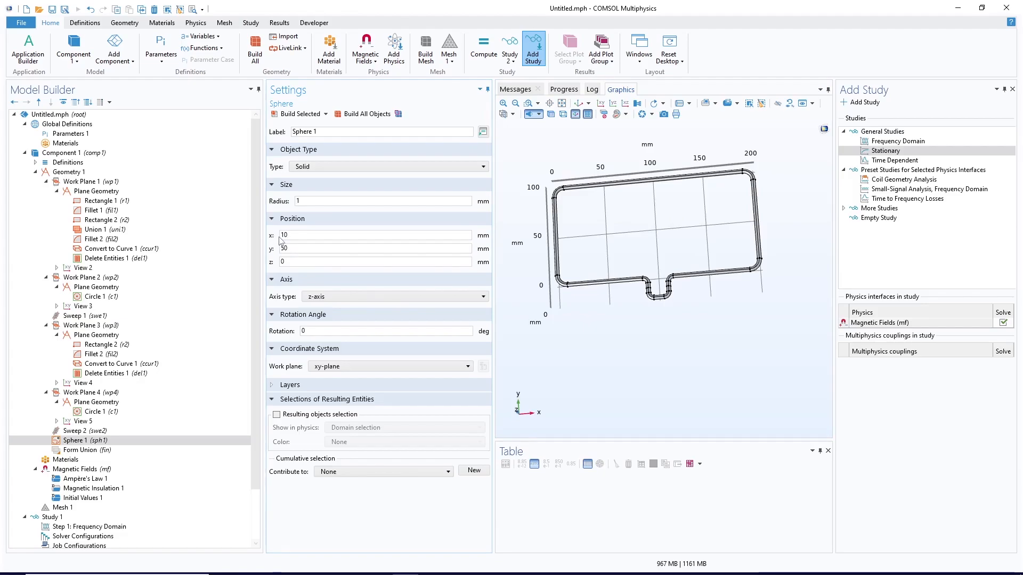
pyautogui.write('0')
pyautogui.click(308, 200)
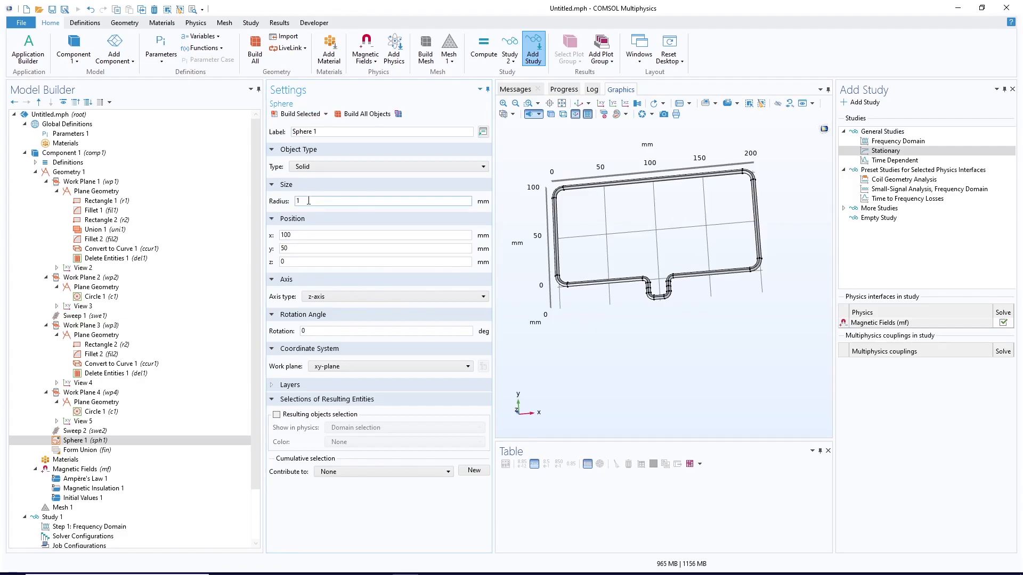
pyautogui.click(309, 114)
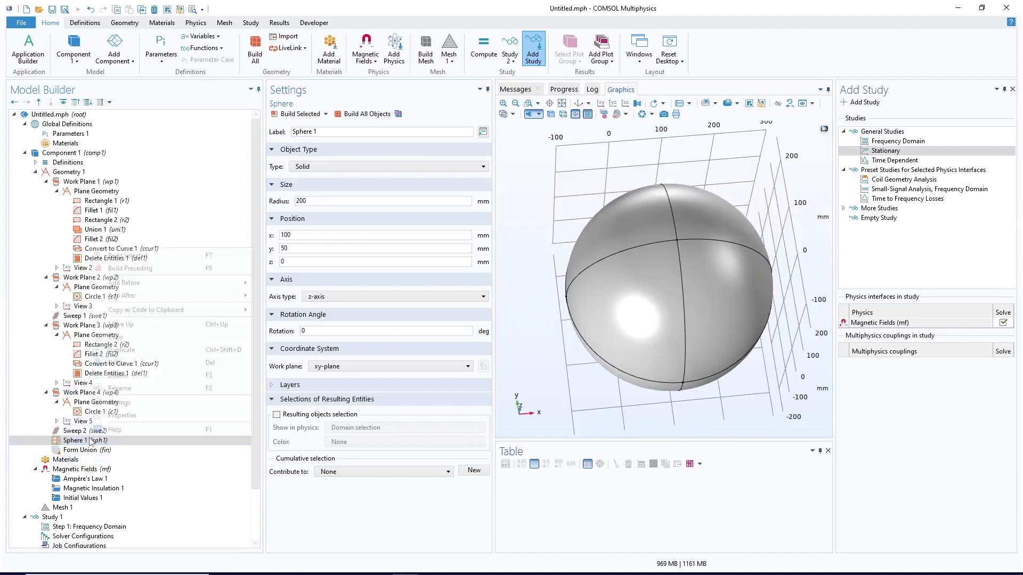
# - Duplicate the sphere, set the copy's radius to 500 mm, and build it
pyautogui.rightClick(94, 442)
pyautogui.click(133, 350)
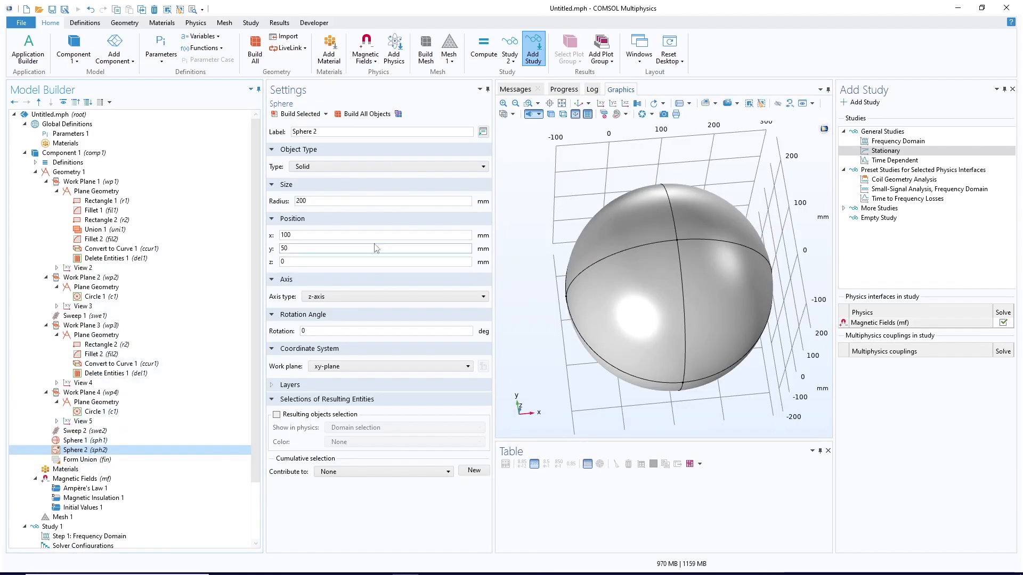
pyautogui.click(297, 202)
pyautogui.write('5')
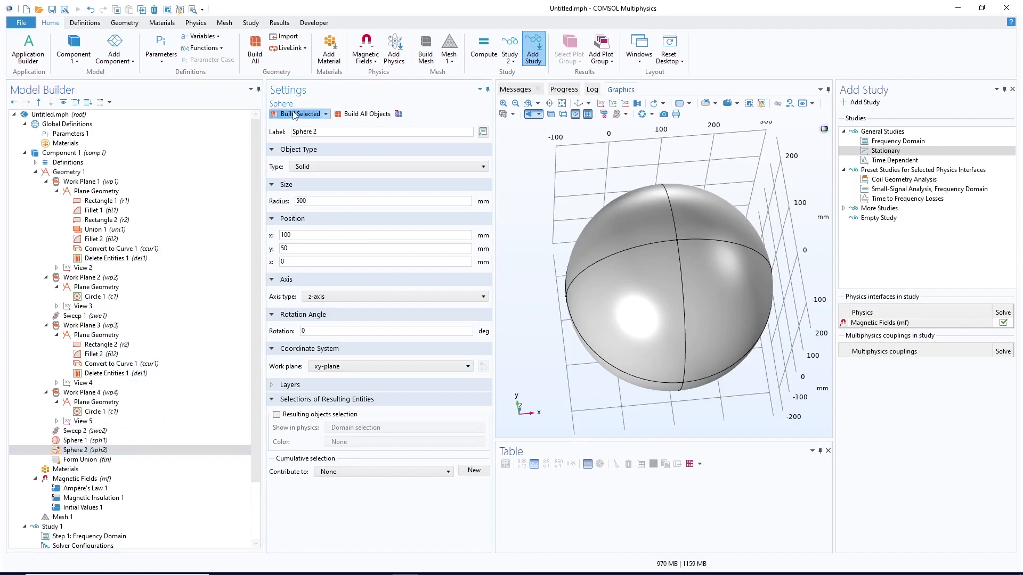
pyautogui.click(301, 114)
pyautogui.click(562, 103)
pyautogui.moveTo(744, 328); pyautogui.dragTo(734, 304)
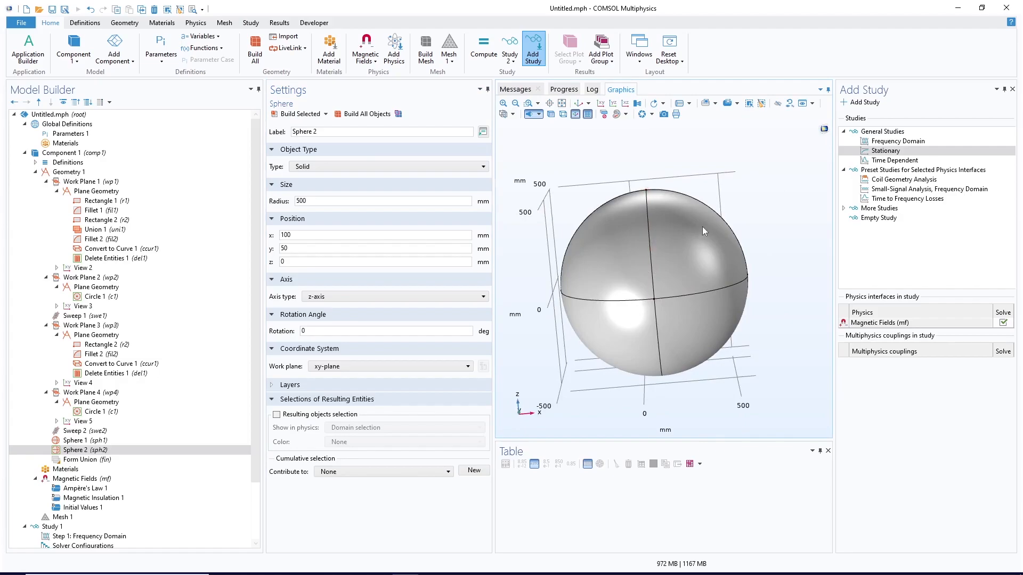
pyautogui.moveTo(799, 254); pyautogui.dragTo(798, 314)
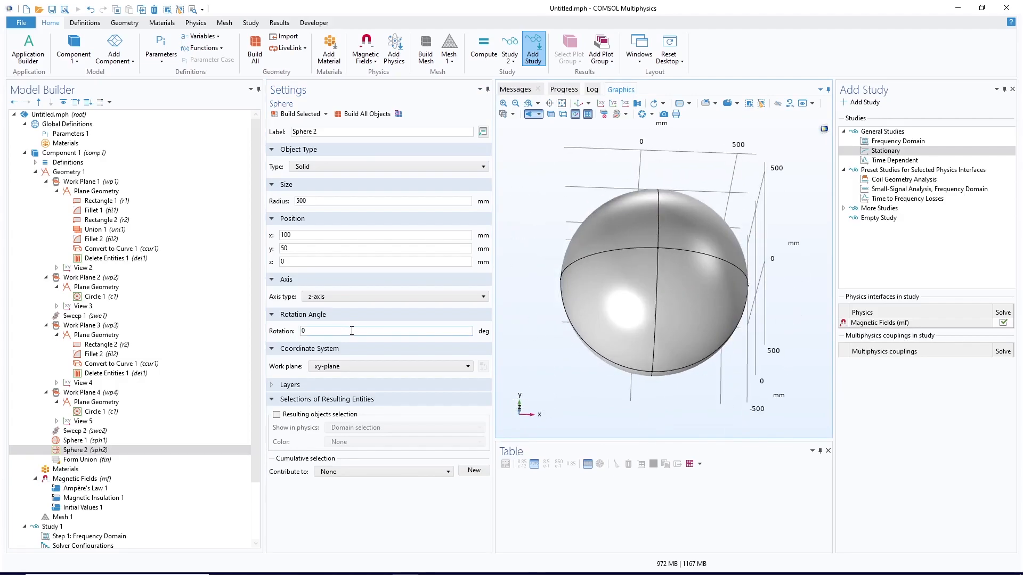
# - Add a blank material and assign it only to the outer and inner sphere domains, hiding the outer one
pyautogui.scroll(-3, 213, 346)
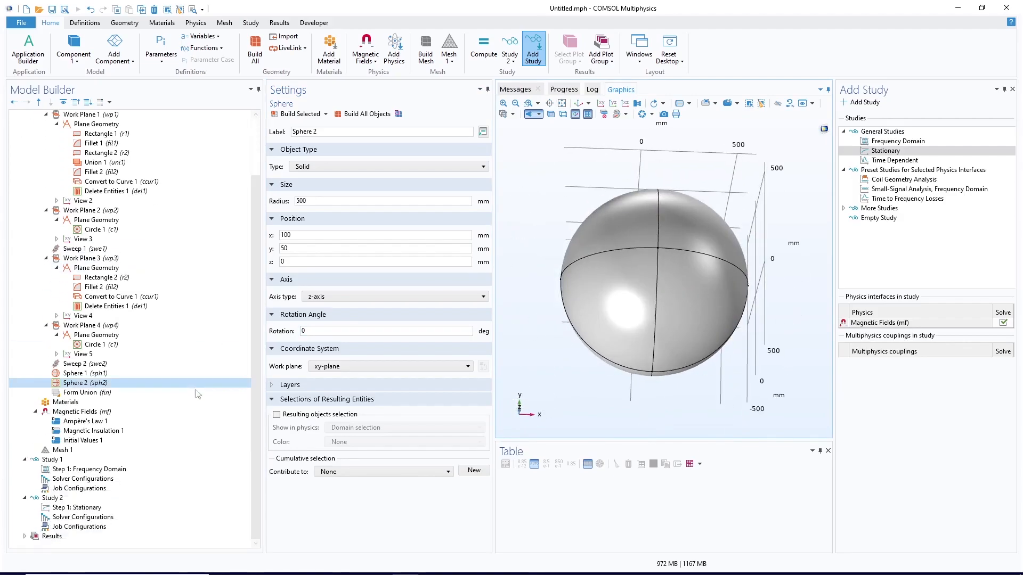
pyautogui.click(67, 403)
pyautogui.rightClick(66, 403)
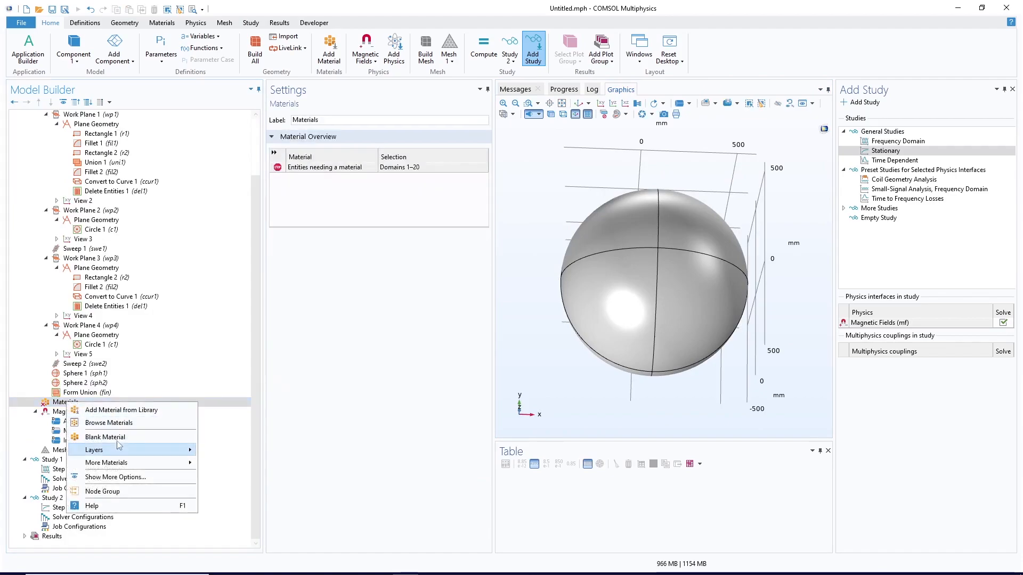
pyautogui.click(117, 437)
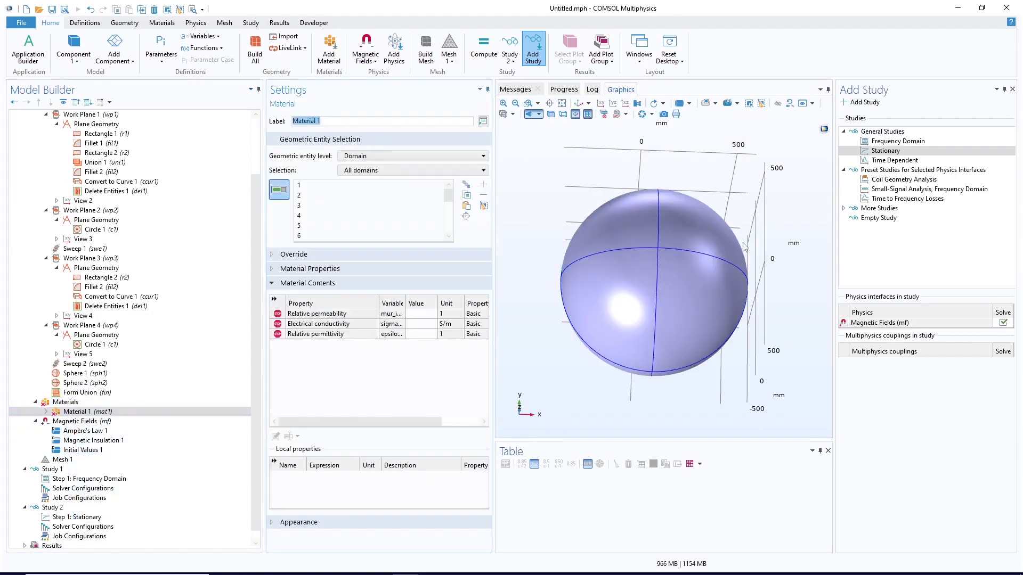
pyautogui.click(483, 206)
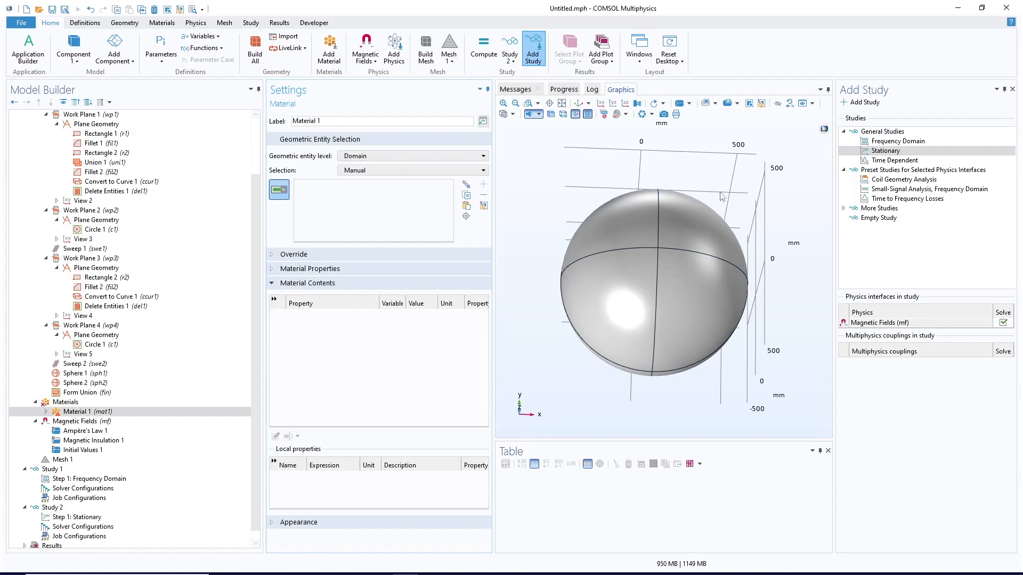
pyautogui.click(711, 232)
pyautogui.click(778, 104)
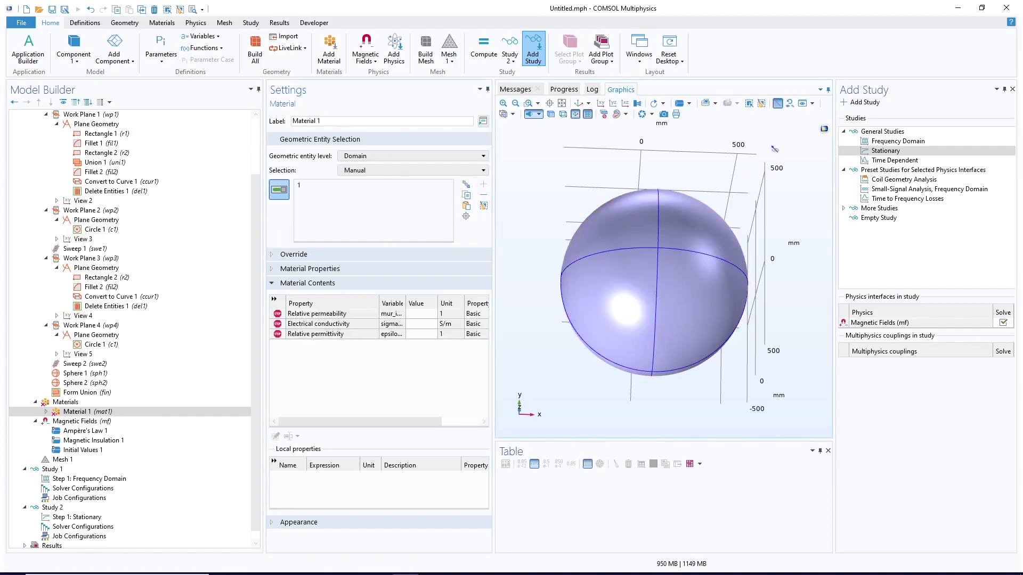
pyautogui.click(663, 296)
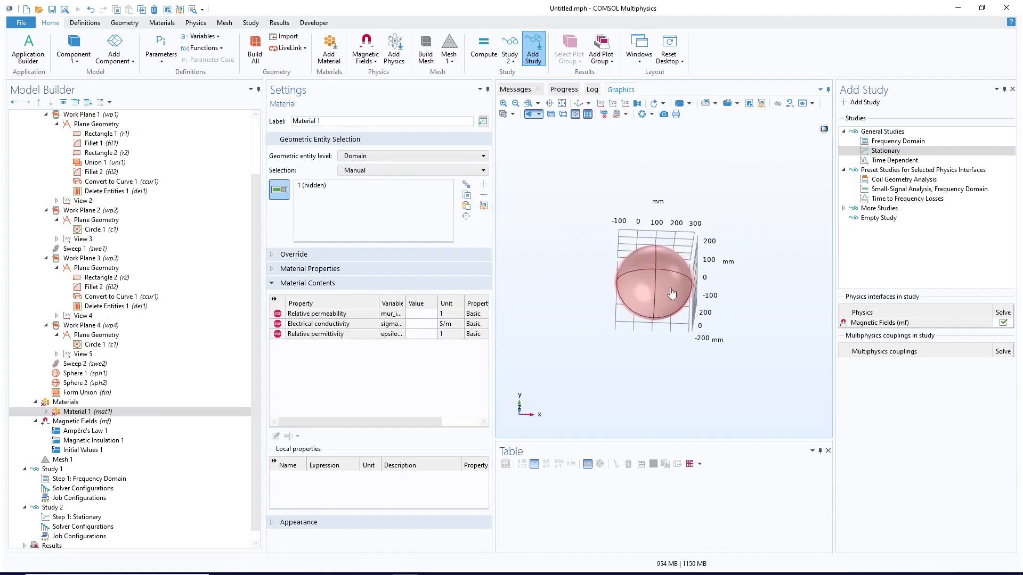
# - Set the material's relative permeability and relative permittivity to 1 and its electrical conductivity to 1 S/m
pyautogui.click(426, 315)
pyautogui.write('1')
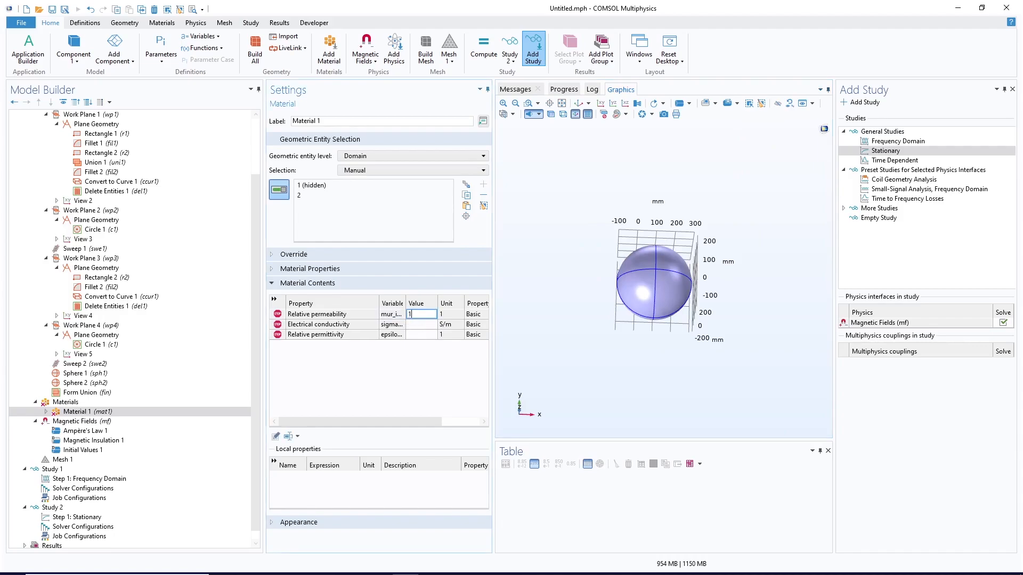
pyautogui.click(425, 334)
pyautogui.write('1')
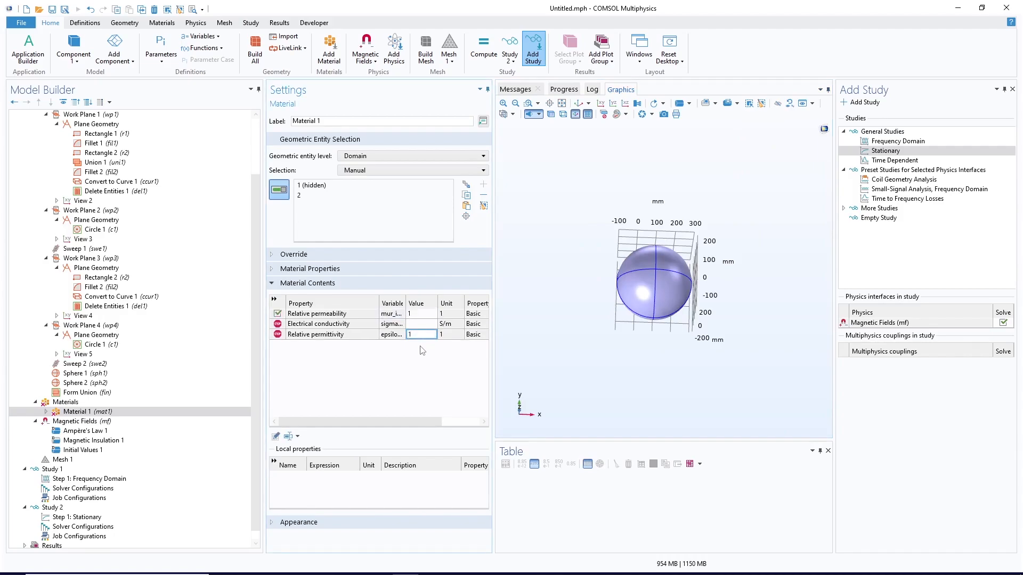
pyautogui.click(421, 325)
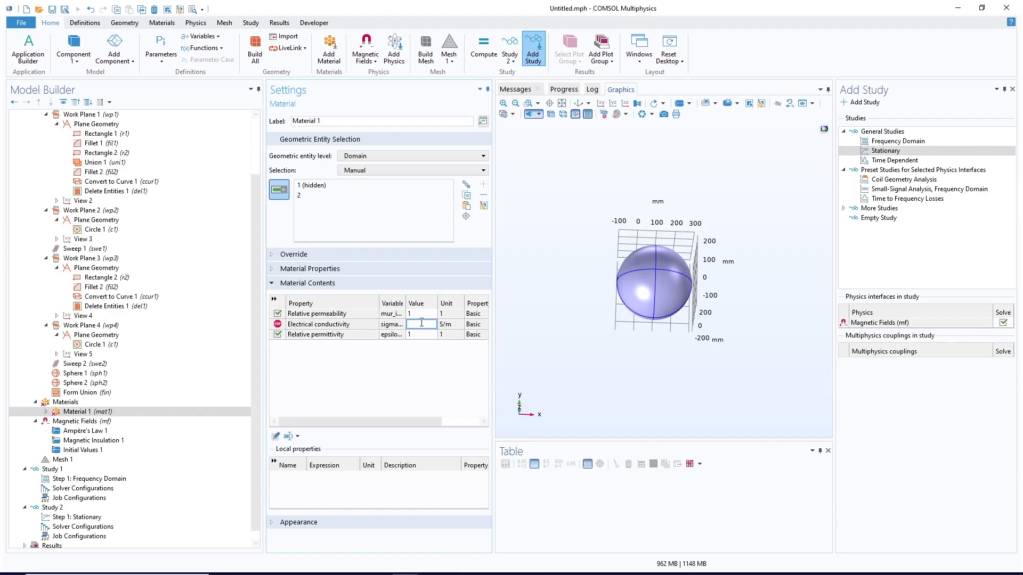
pyautogui.write('1')
pyautogui.click(426, 383)
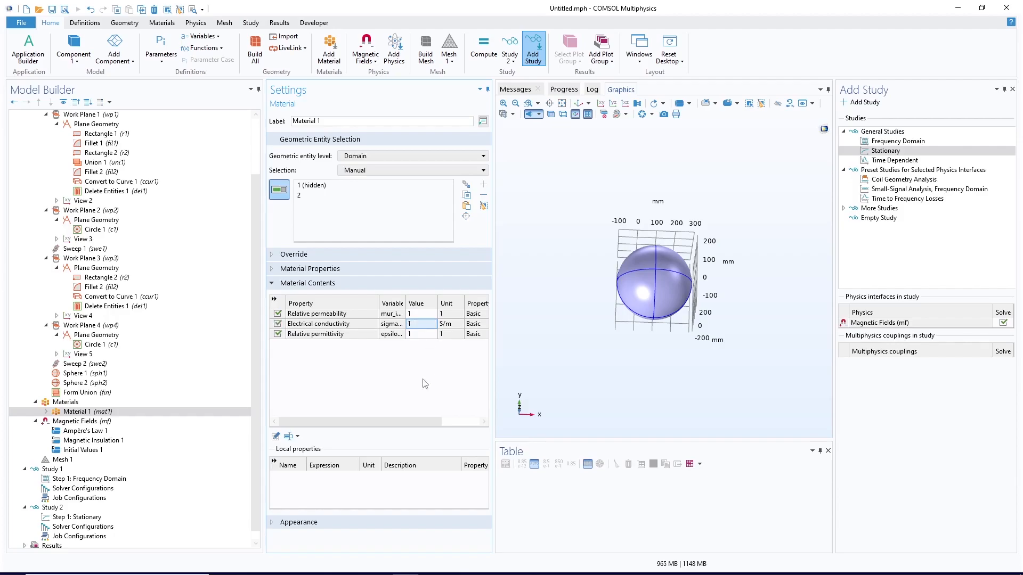
# - Hide the inner sphere domain to expose the wire loop and fit the loop in the graphics view
pyautogui.click(562, 103)
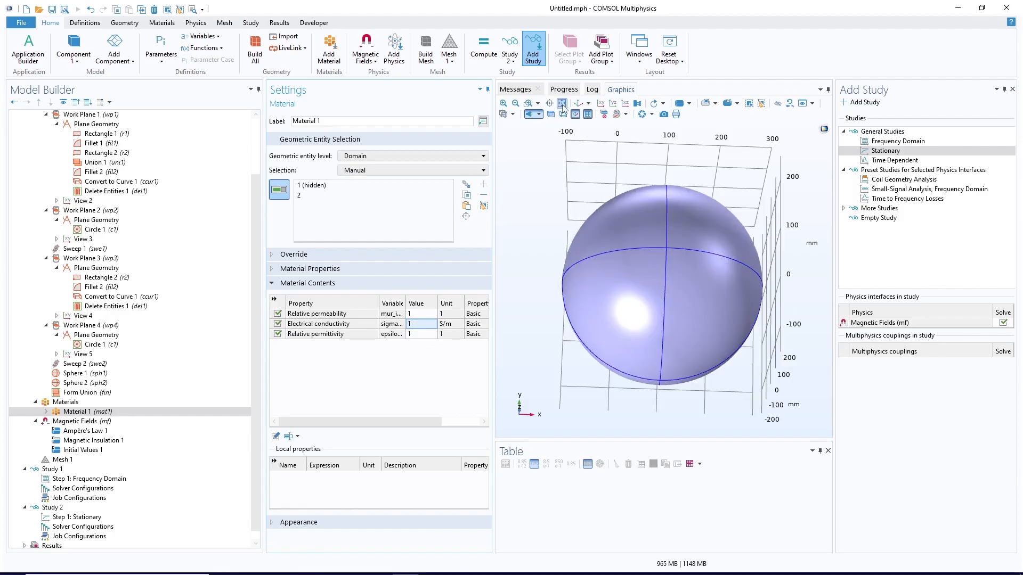
pyautogui.click(777, 103)
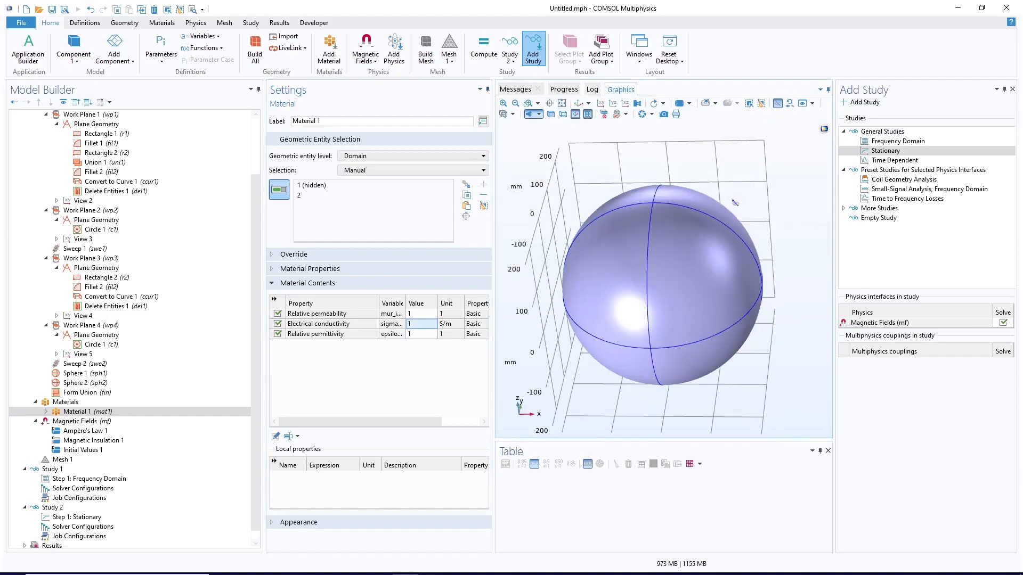
pyautogui.click(728, 357)
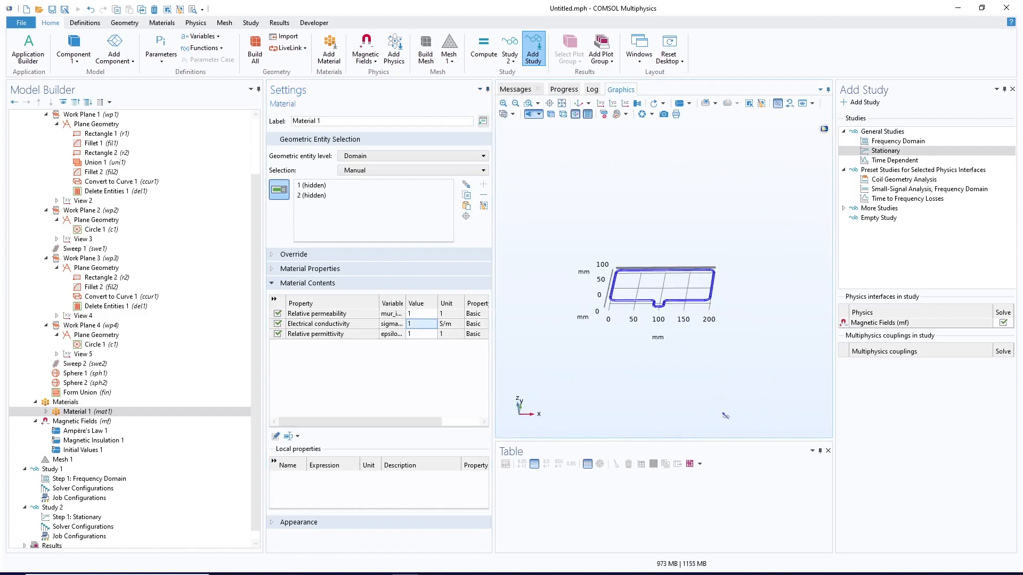
pyautogui.click(562, 102)
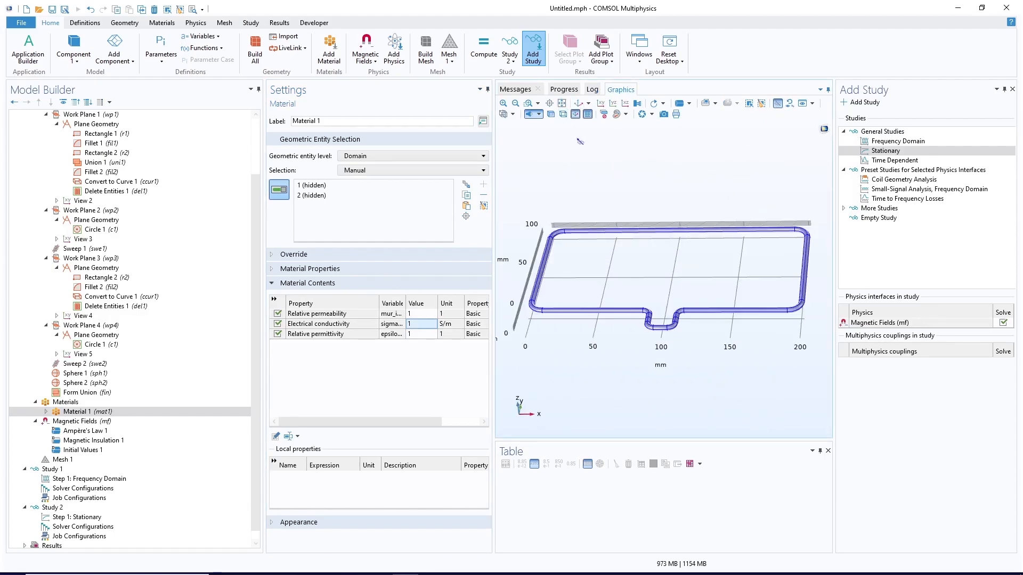
# - Add a second blank material and assign it to all domains of the wire loop
pyautogui.rightClick(67, 403)
pyautogui.click(105, 437)
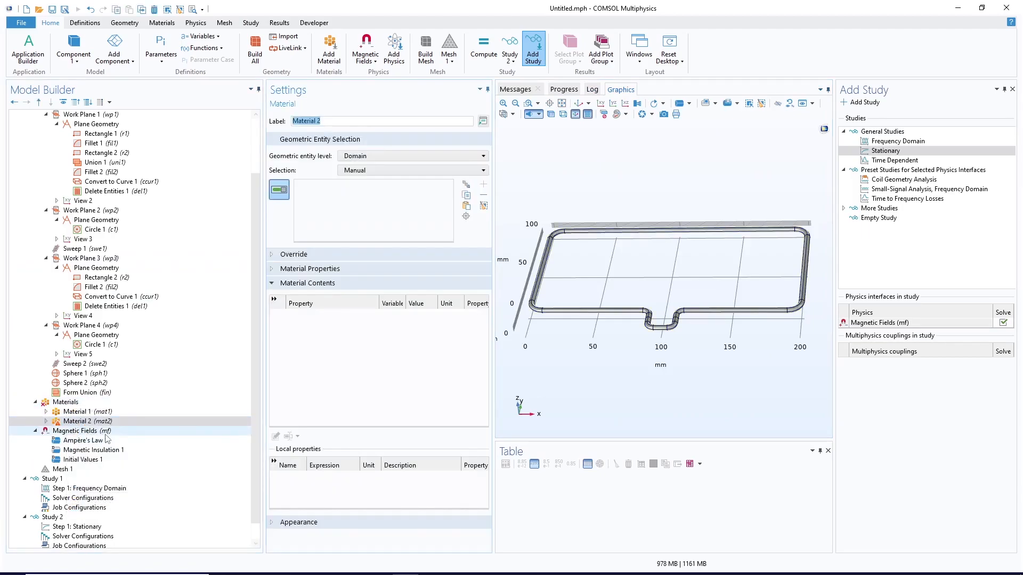
pyautogui.moveTo(632, 351); pyautogui.dragTo(652, 384)
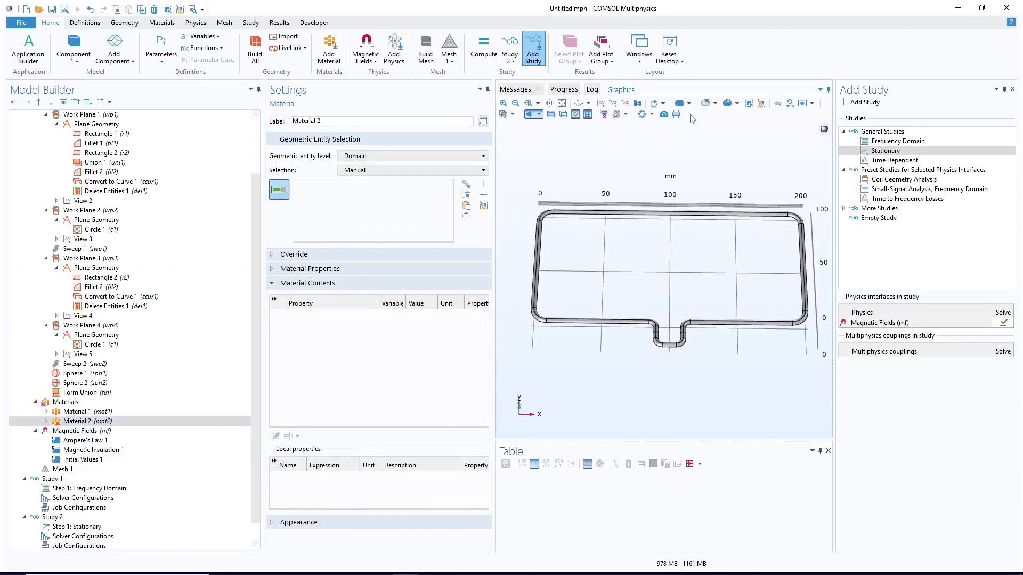
pyautogui.click(706, 104)
pyautogui.moveTo(520, 196); pyautogui.dragTo(831, 404)
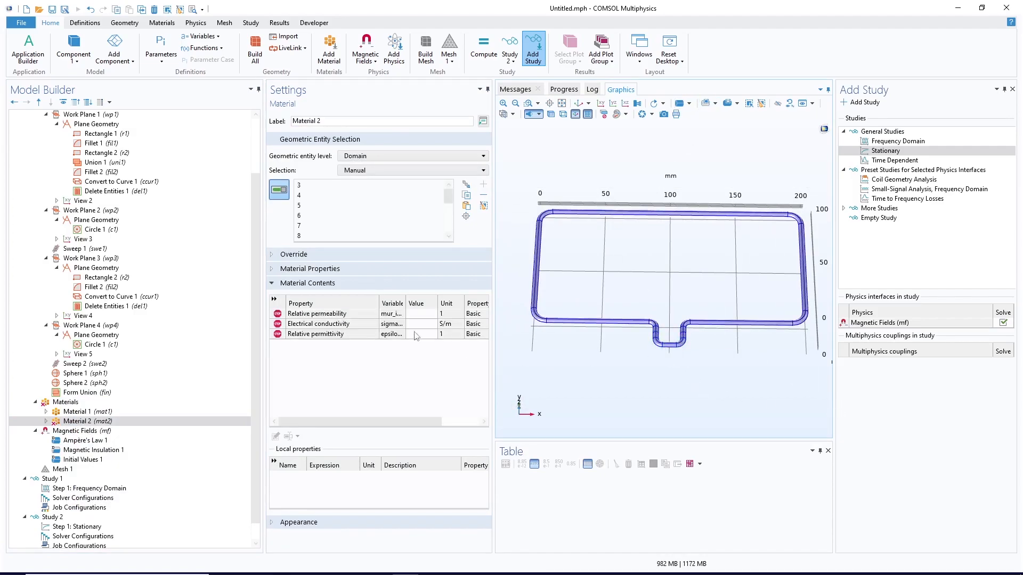
# - Set the second material's relative permeability and relative permittivity to 1 and its electrical conductivity to 5.8e7 S/m
pyautogui.click(427, 314)
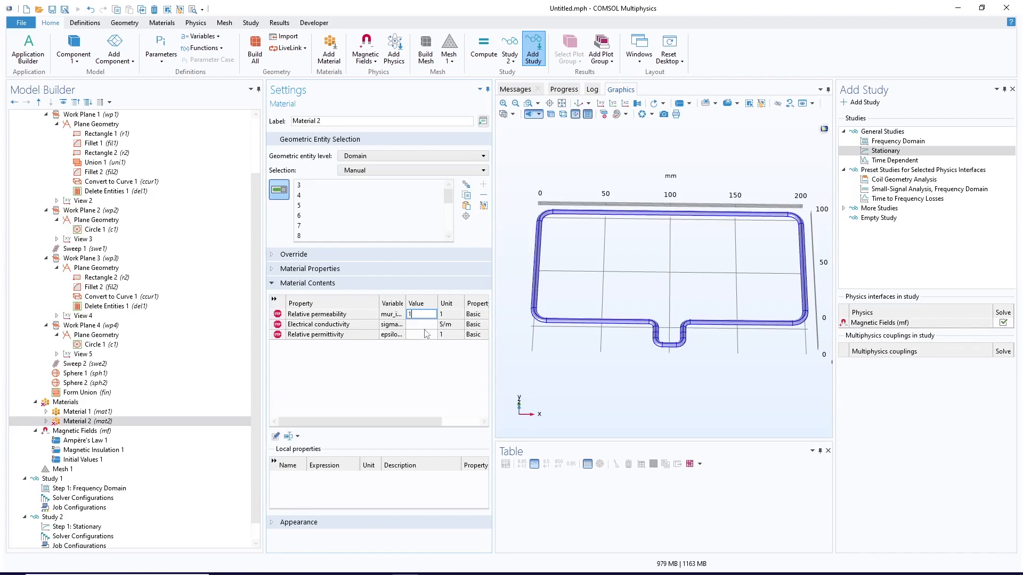
pyautogui.click(426, 325)
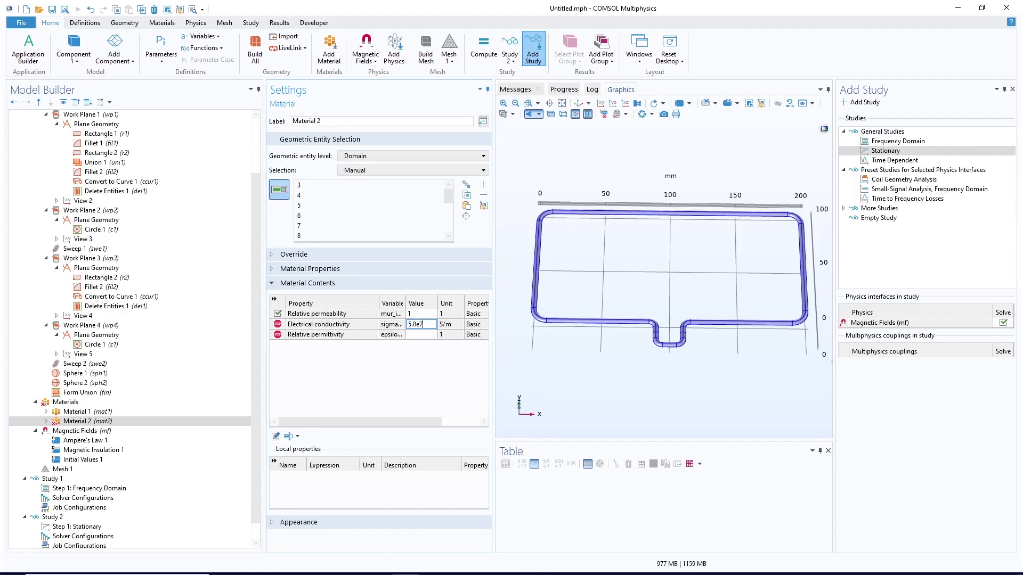
pyautogui.press('Return')
pyautogui.write('1')
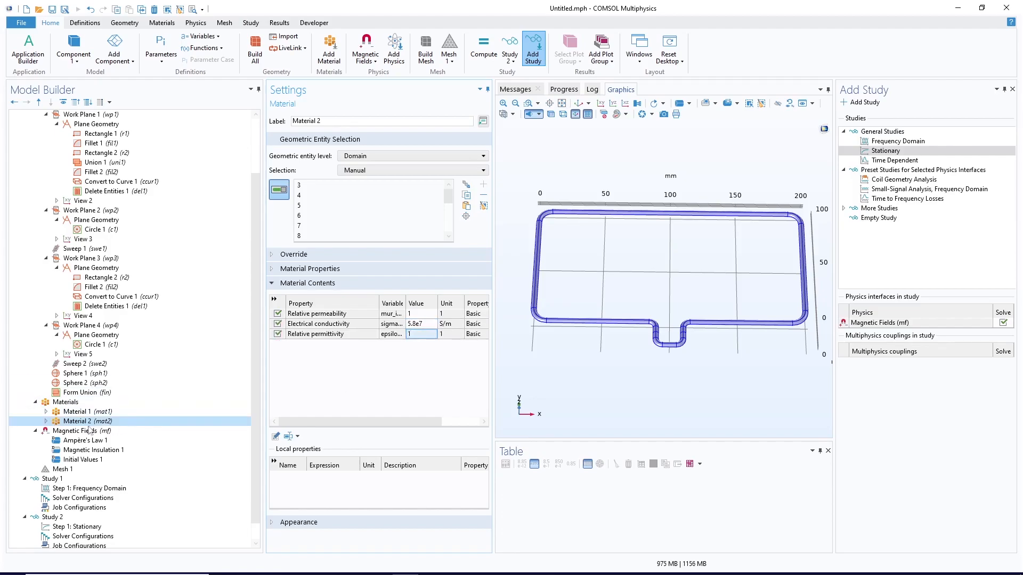
# - Remove the lower domains of the U-shaped segment from the second material's selection
pyautogui.click(681, 347)
pyautogui.click(670, 347)
pyautogui.click(658, 341)
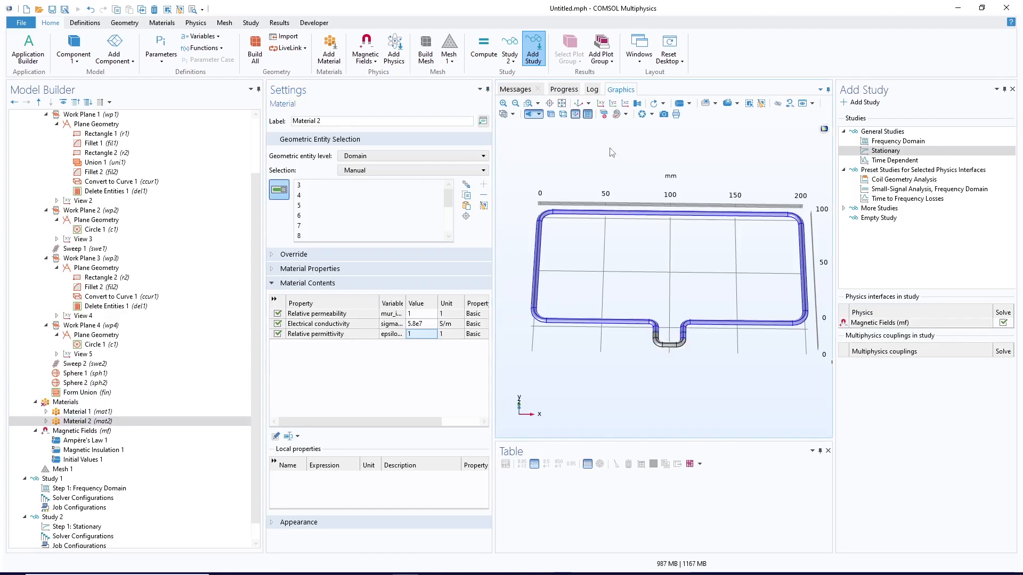
pyautogui.click(529, 105)
pyautogui.moveTo(716, 305); pyautogui.dragTo(628, 382)
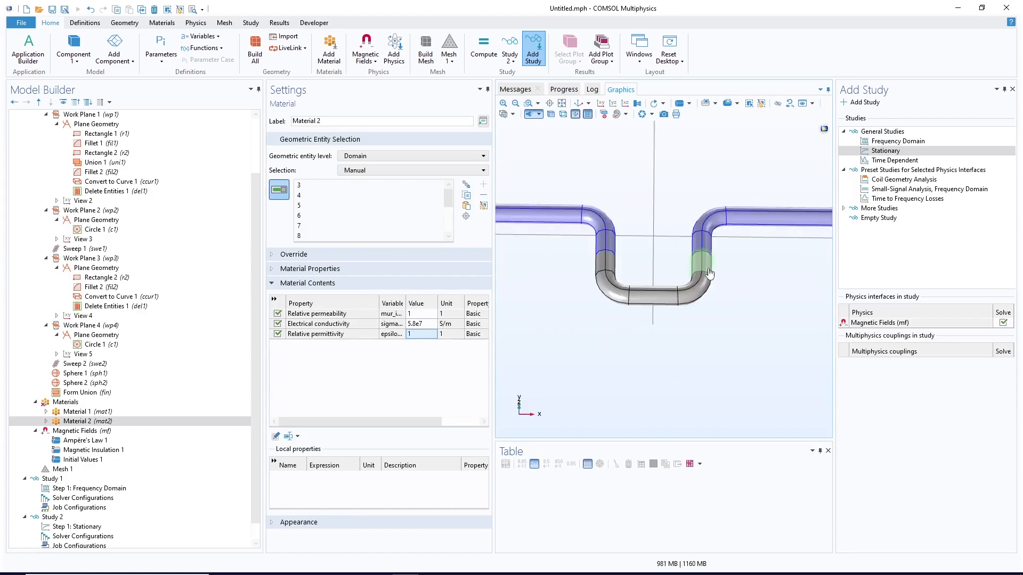
# - Assign the lower domains of the U-shaped segment to the first material and check the second material's coverage of the loop
pyautogui.click(96, 413)
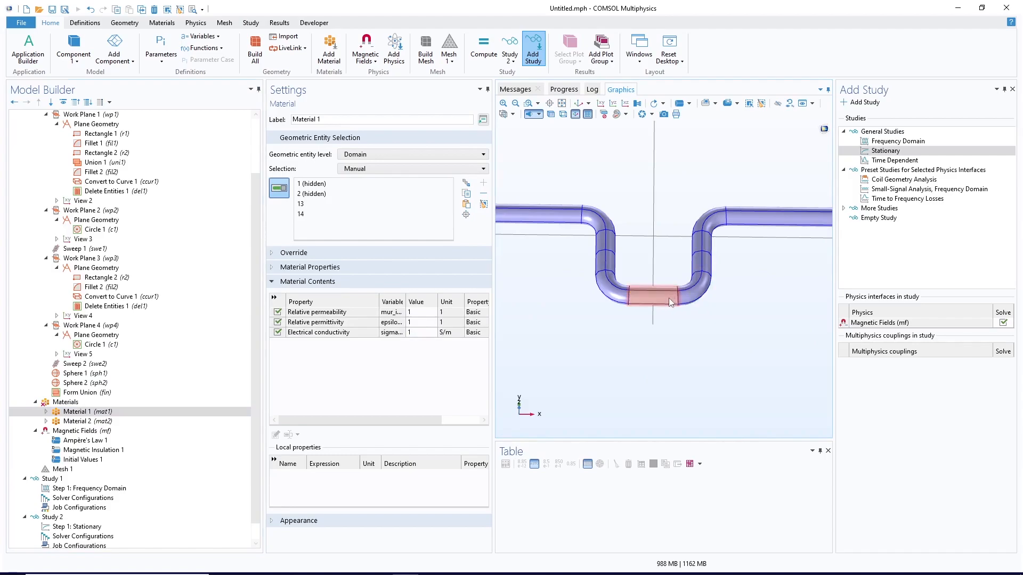
pyautogui.click(653, 297)
pyautogui.click(608, 290)
pyautogui.click(613, 271)
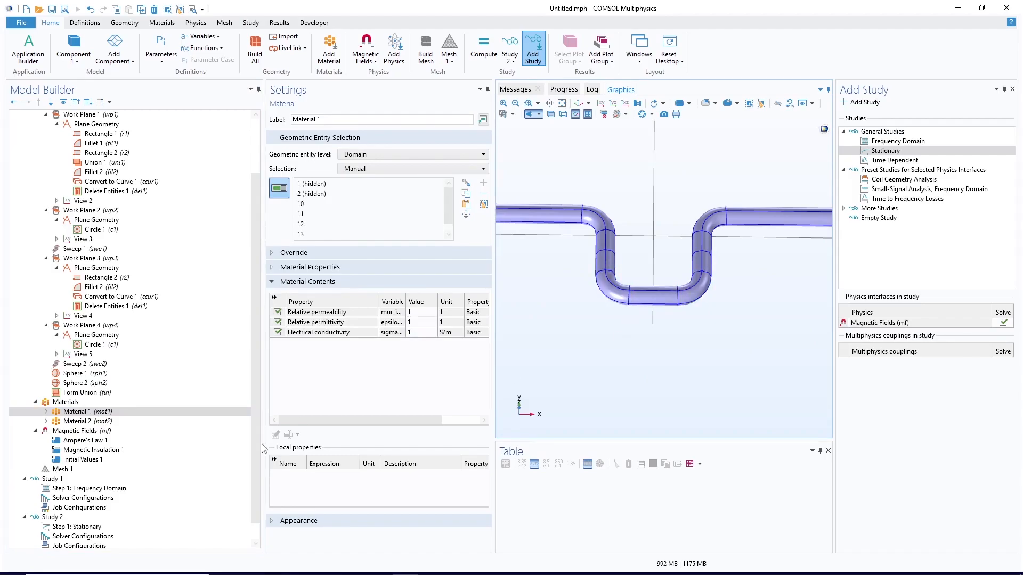
pyautogui.click(87, 421)
pyautogui.click(563, 103)
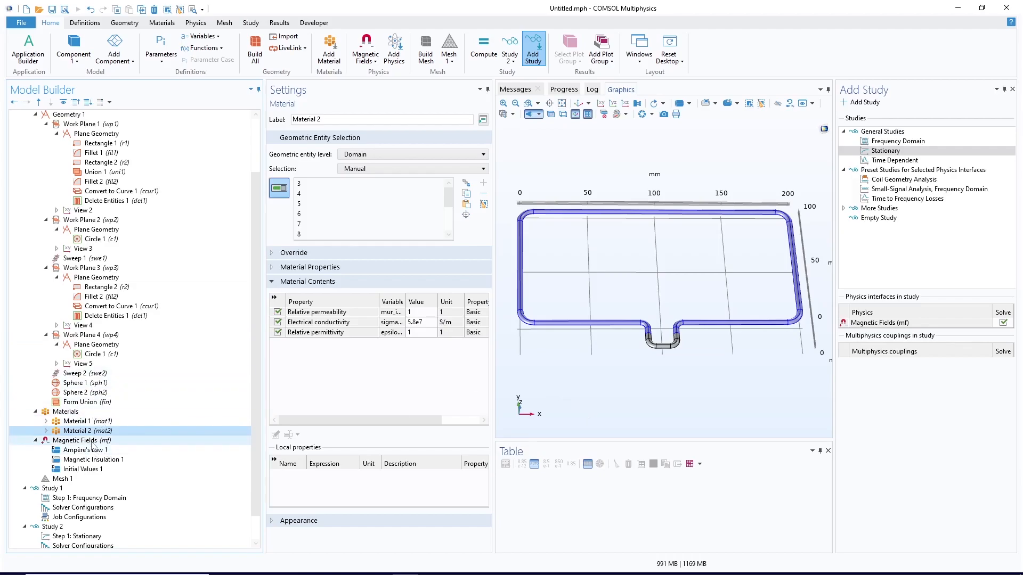
# - Add a domain Coil feature to the Magnetic Fields physics
pyautogui.click(94, 442)
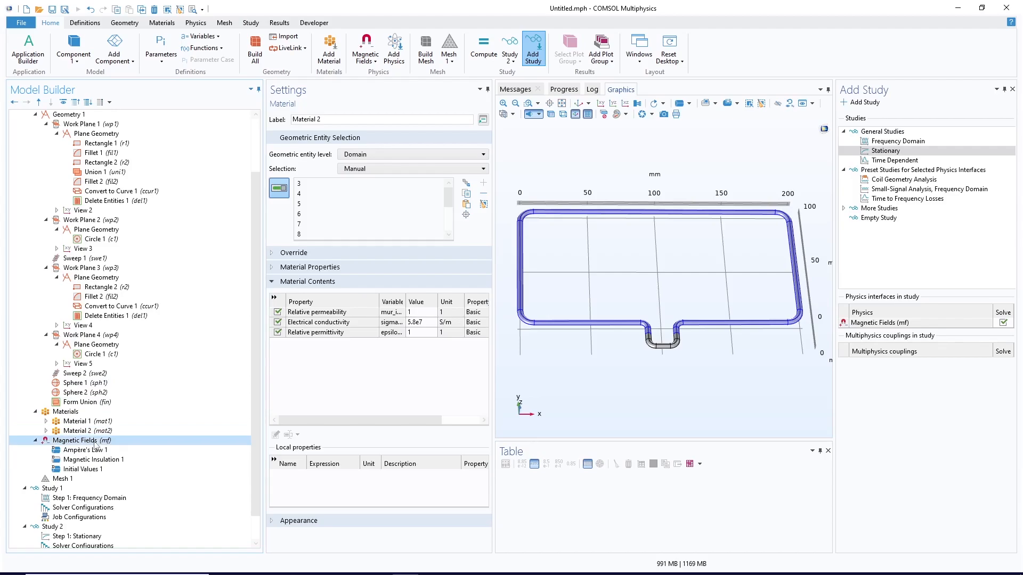
pyautogui.click(651, 344)
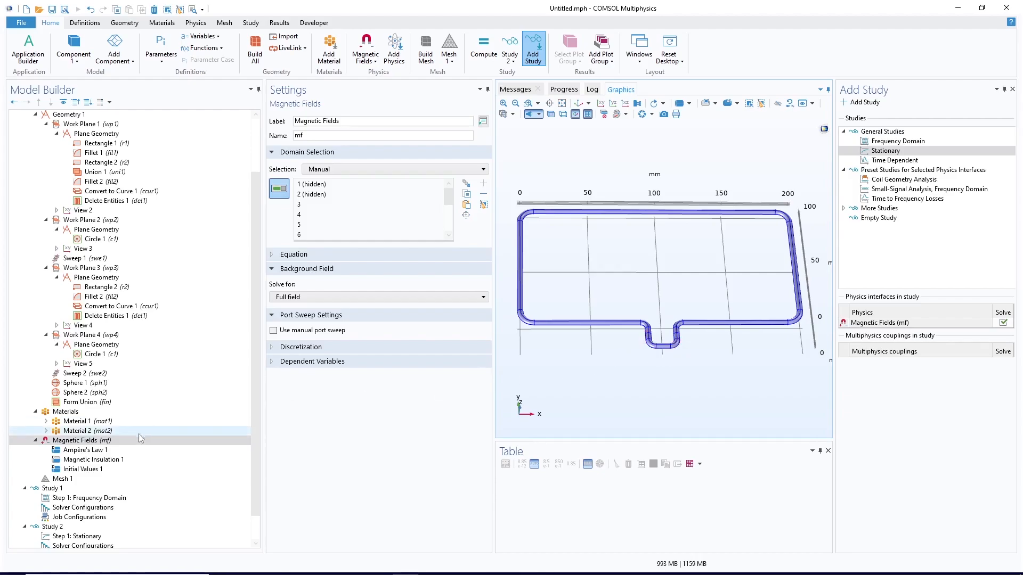
pyautogui.rightClick(74, 440)
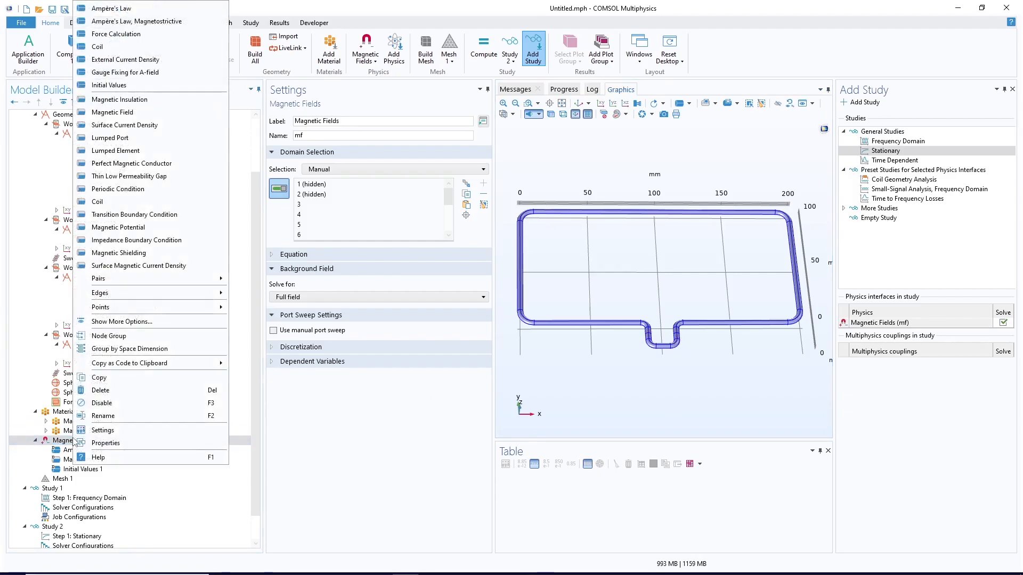
pyautogui.click(133, 47)
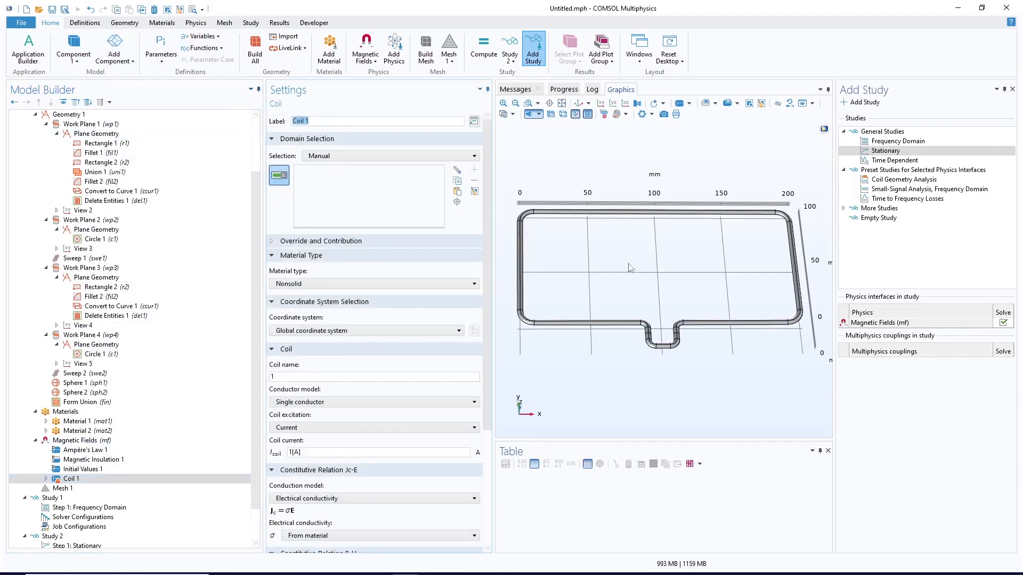
# - Assign the coil to all straight and corner domains of the rectangular loop and the upper legs of the U-shaped segment, excluding its lower part
pyautogui.click(645, 326)
pyautogui.click(649, 334)
pyautogui.click(613, 324)
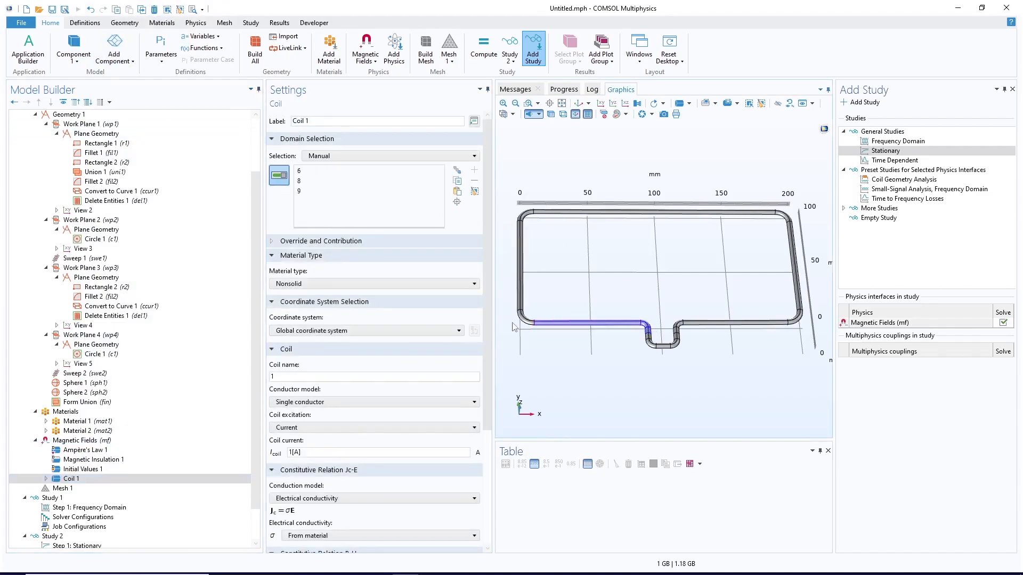
pyautogui.click(523, 319)
pyautogui.click(520, 250)
pyautogui.click(524, 215)
pyautogui.click(575, 217)
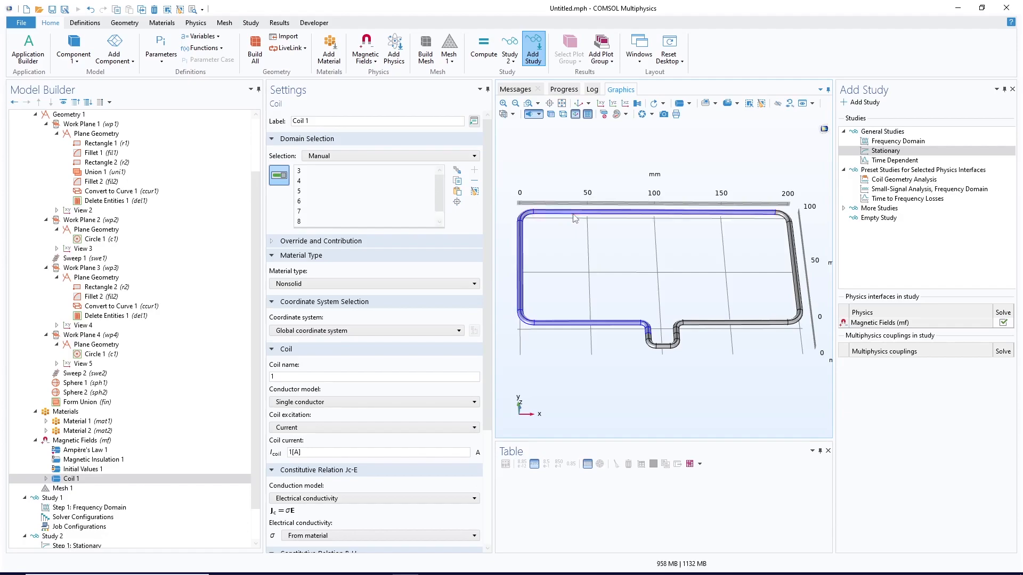
pyautogui.click(782, 223)
pyautogui.click(795, 266)
pyautogui.click(797, 317)
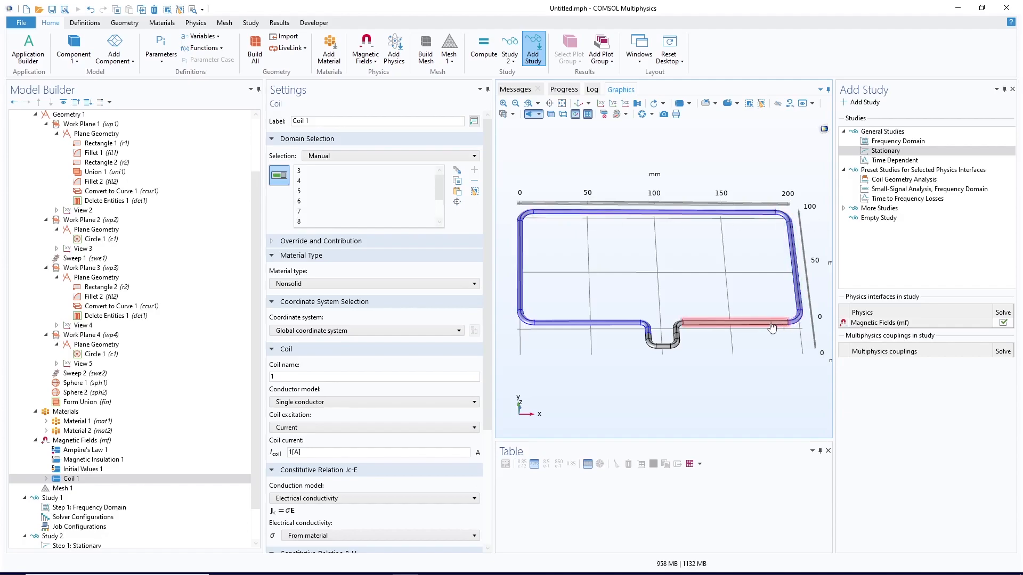
pyautogui.click(735, 322)
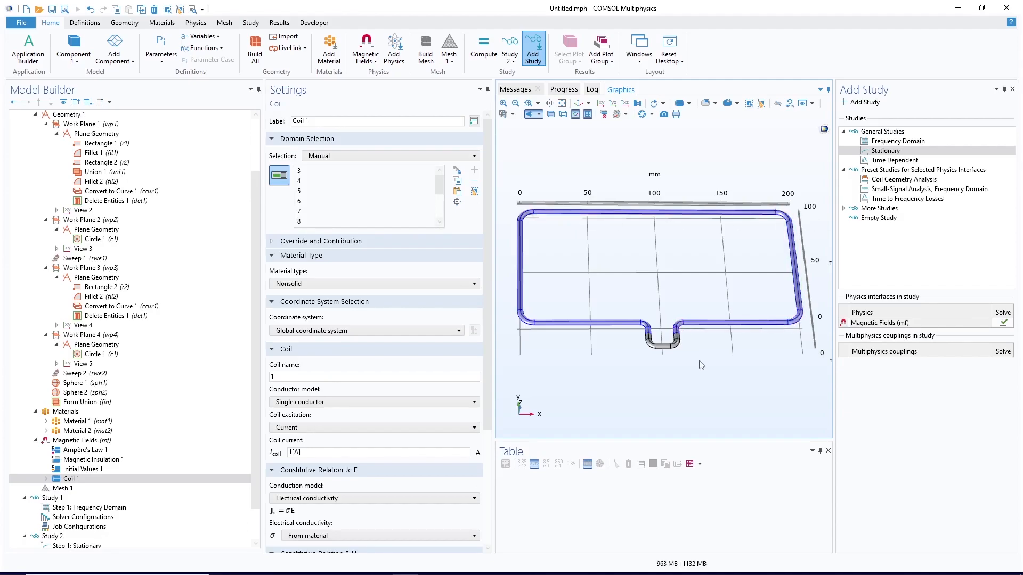
# - Open the coil's geometry analysis input and hide the short domain in each leg of the U-shaped segment to expose the end faces
pyautogui.click(64, 479)
pyautogui.click(45, 479)
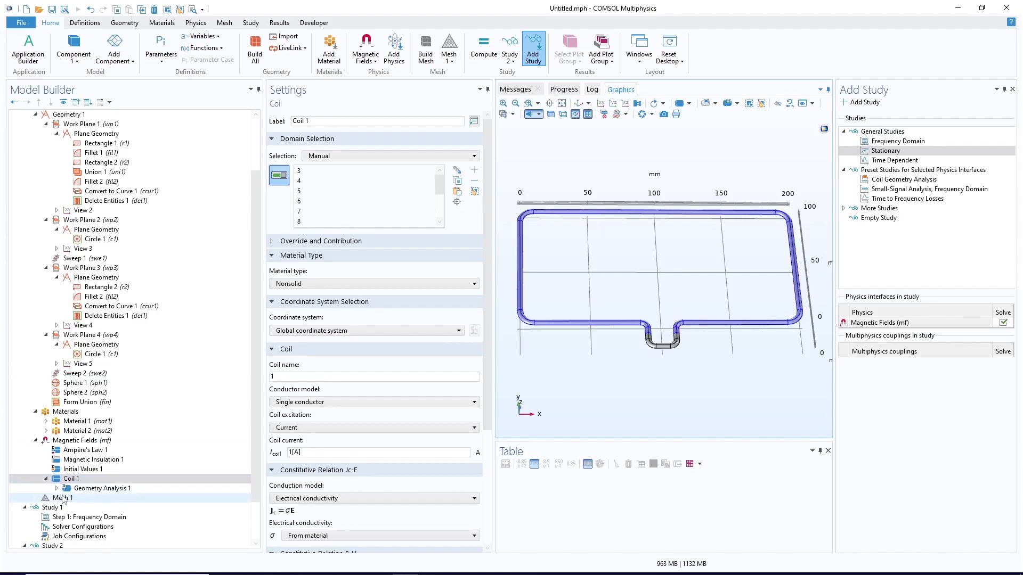
pyautogui.click(57, 488)
pyautogui.click(94, 498)
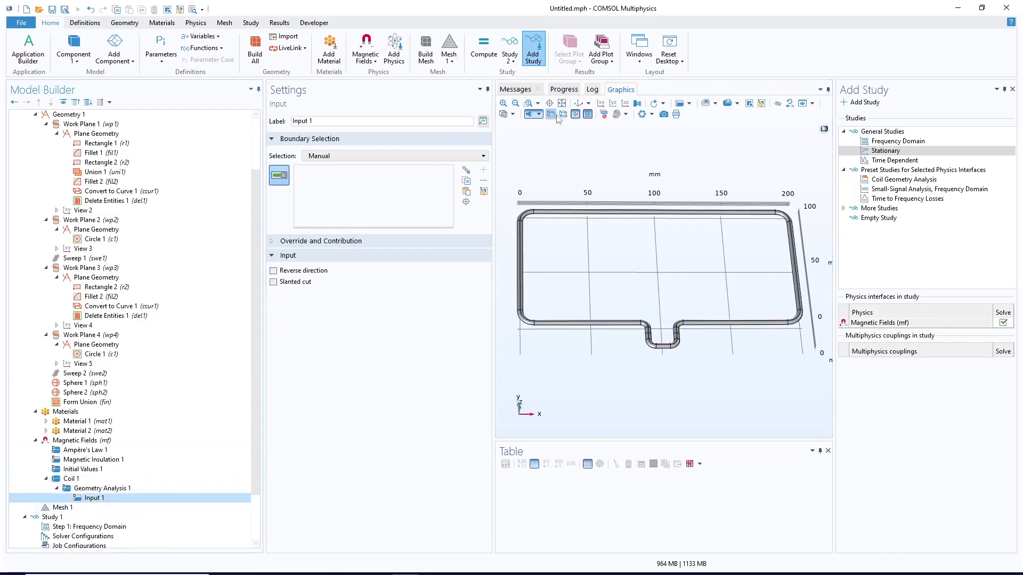
pyautogui.scroll(5, 667, 344)
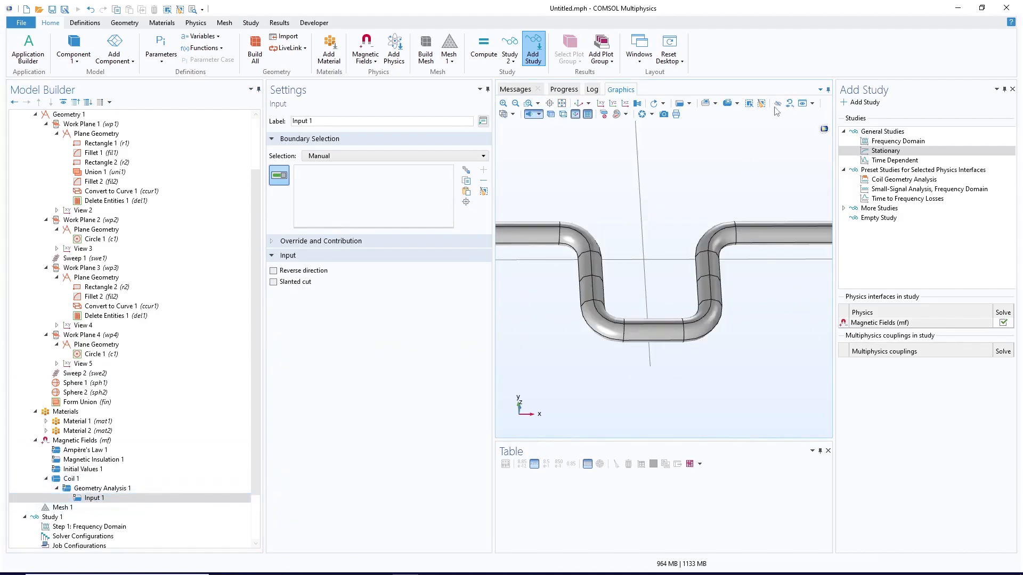
pyautogui.click(689, 103)
pyautogui.click(607, 142)
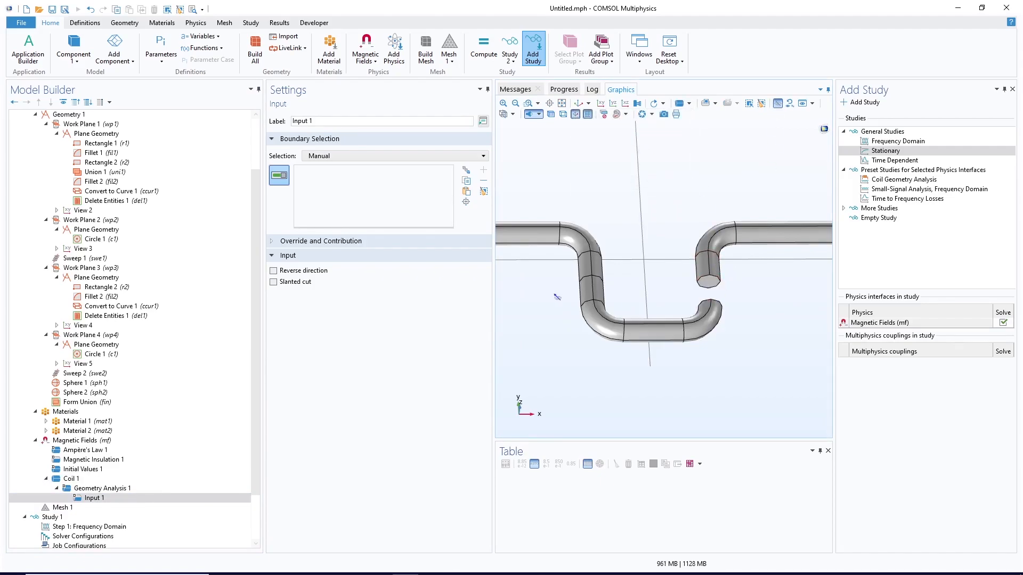
pyautogui.click(593, 298)
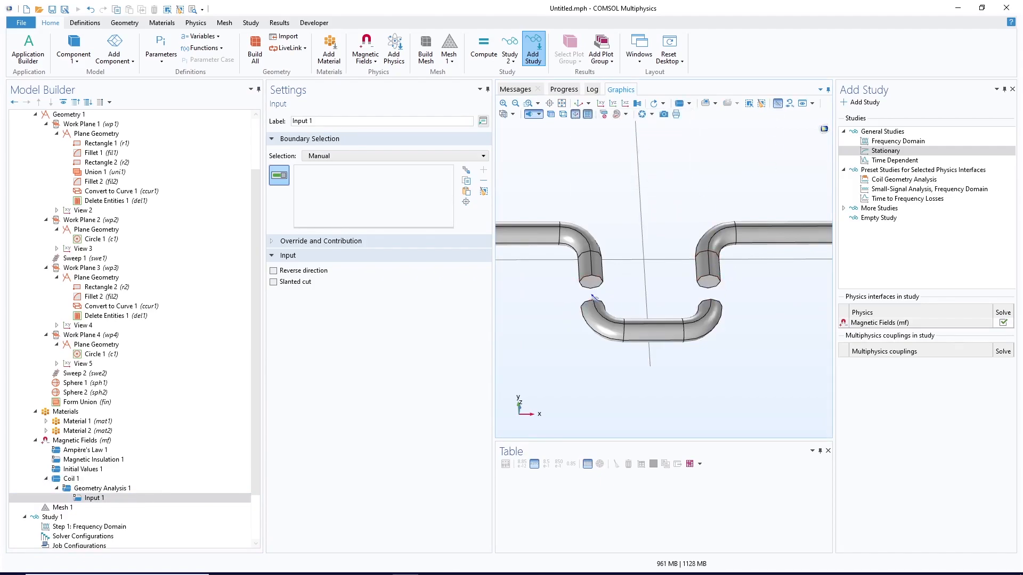
# - Set the coil input to the upper cut face of the right U leg and add an Output on the matching left leg face
pyautogui.click(713, 286)
pyautogui.rightClick(102, 488)
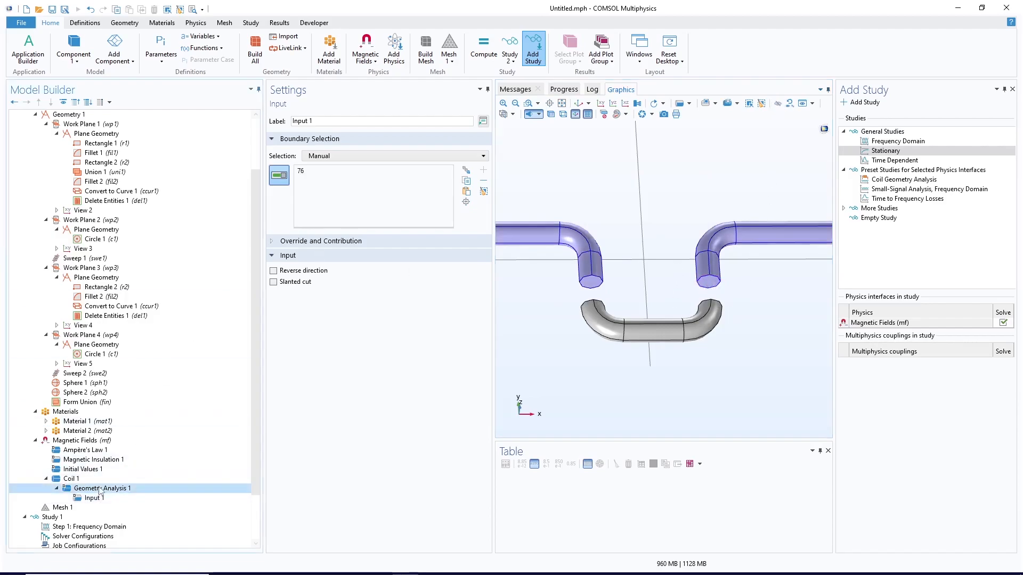
pyautogui.click(162, 382)
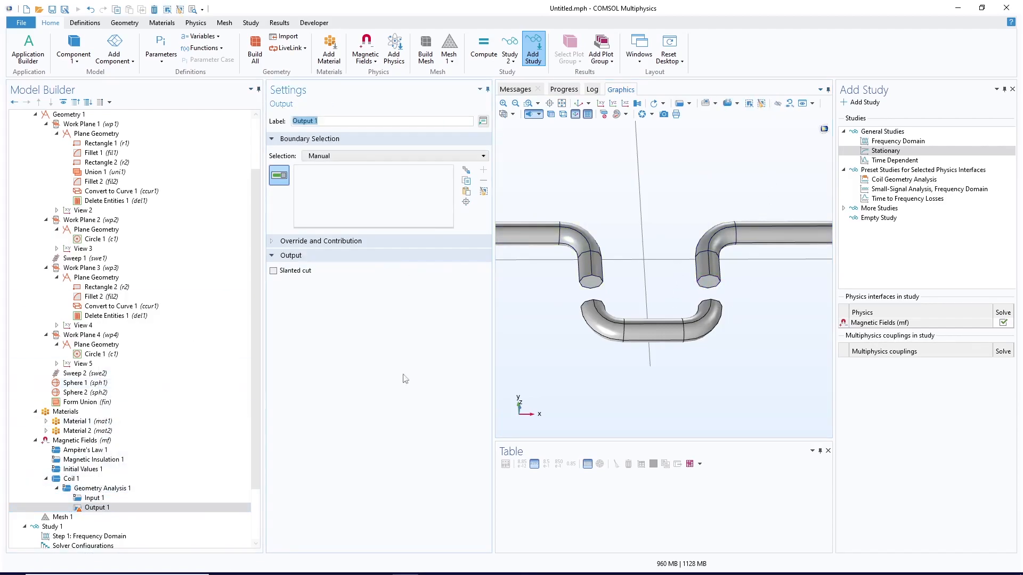
pyautogui.click(594, 282)
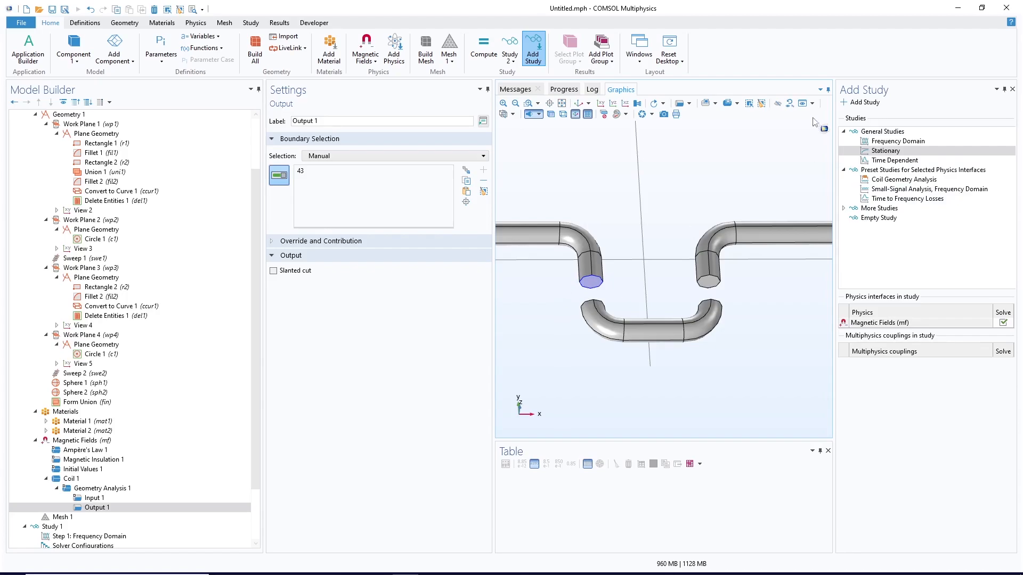
# - Restore the hidden domains, hide both air sphere domains again, and fit the complete wire loop in the graphics view
pyautogui.click(790, 104)
pyautogui.click(545, 330)
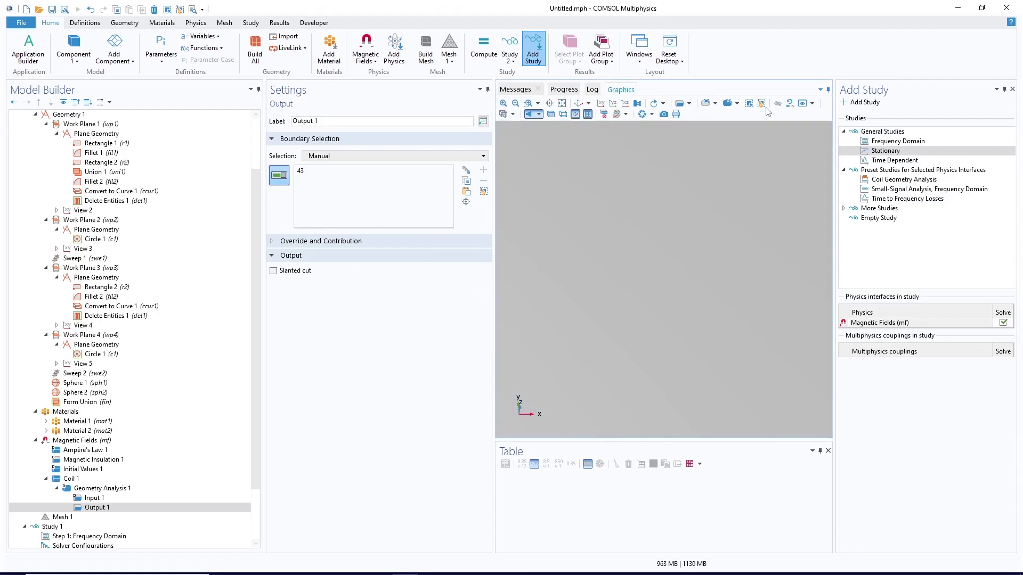
pyautogui.click(689, 104)
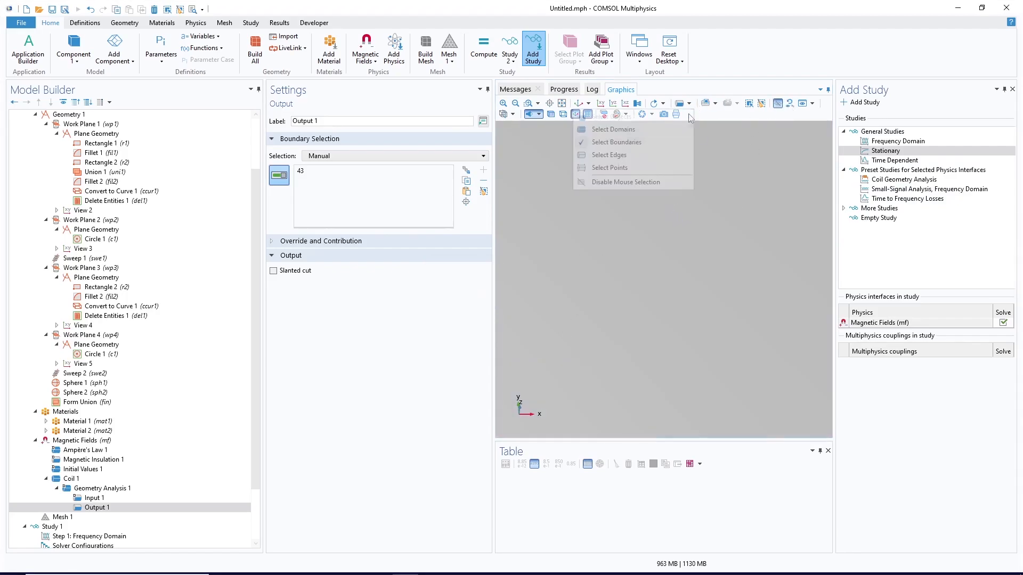
pyautogui.click(672, 223)
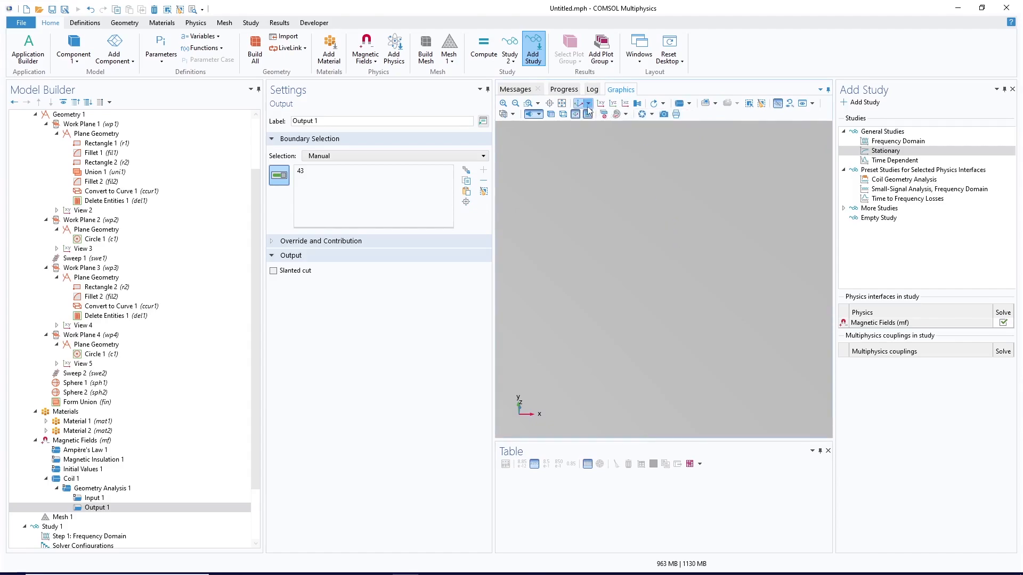
pyautogui.click(562, 103)
pyautogui.click(651, 250)
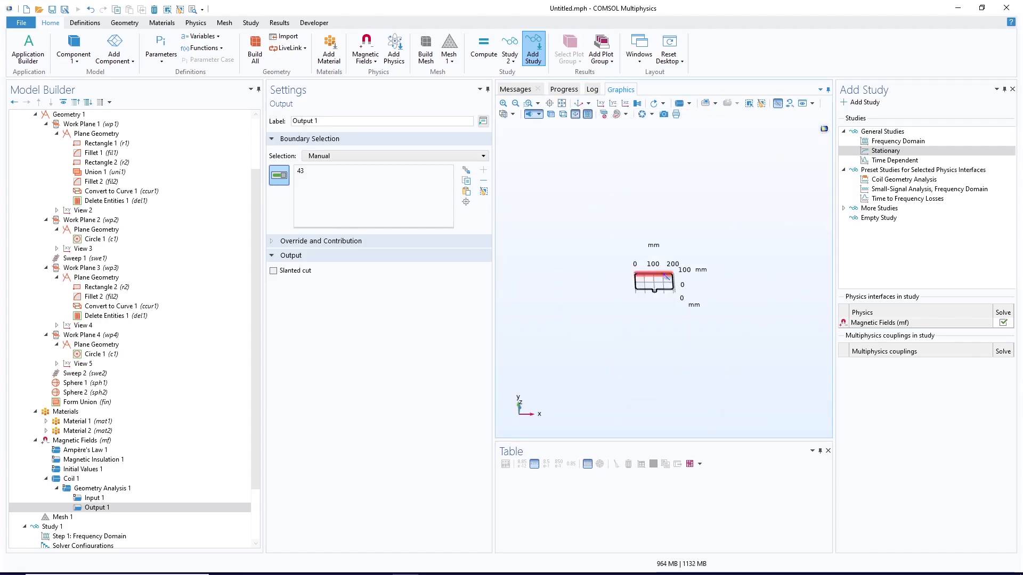
pyautogui.click(564, 106)
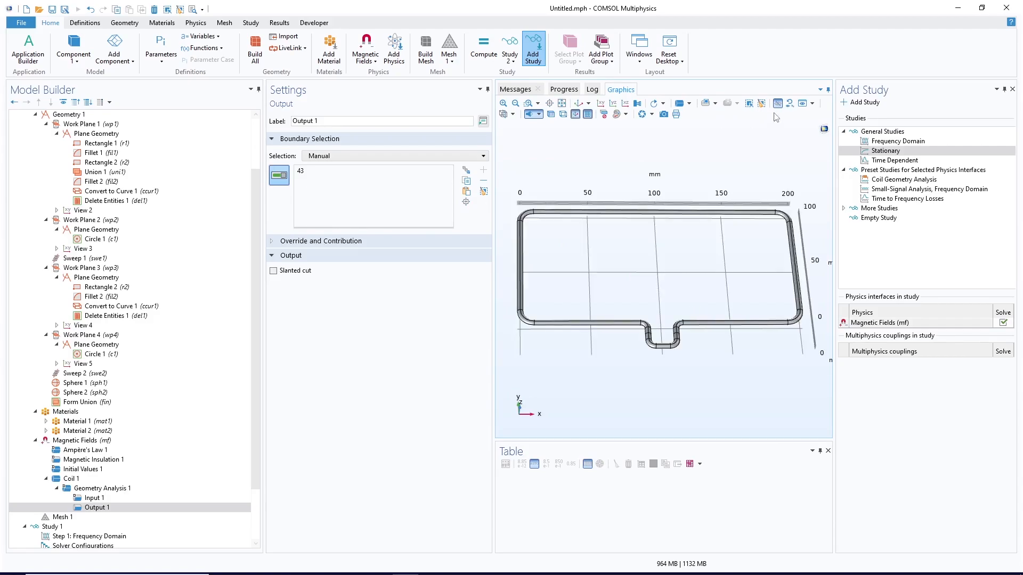
pyautogui.click(859, 101)
# - Add a Swept operation to the mesh, restrict it to all wire loop and U-shaped segment domains, and build it
pyautogui.click(222, 450)
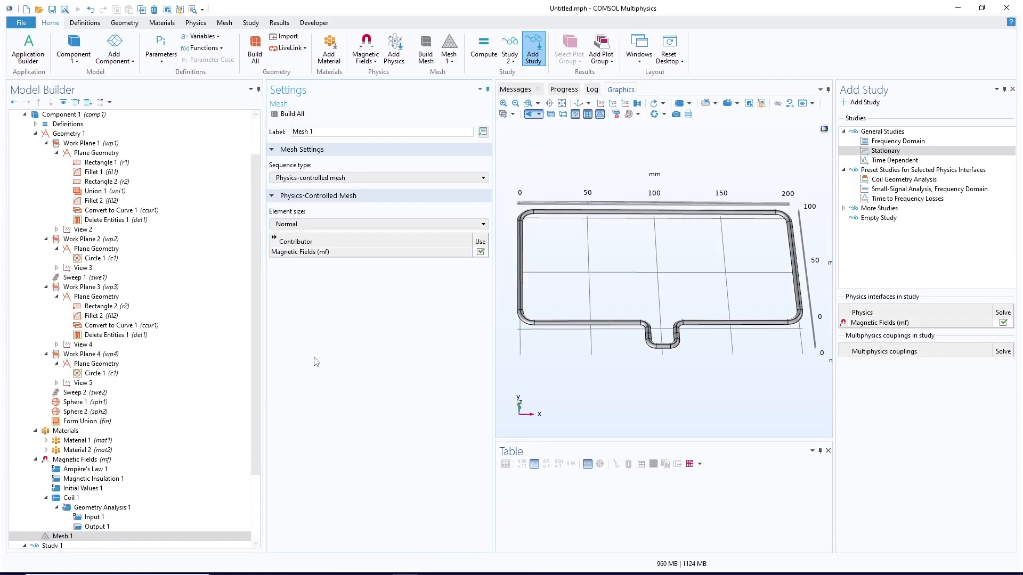
pyautogui.moveTo(254, 346); pyautogui.dragTo(253, 418)
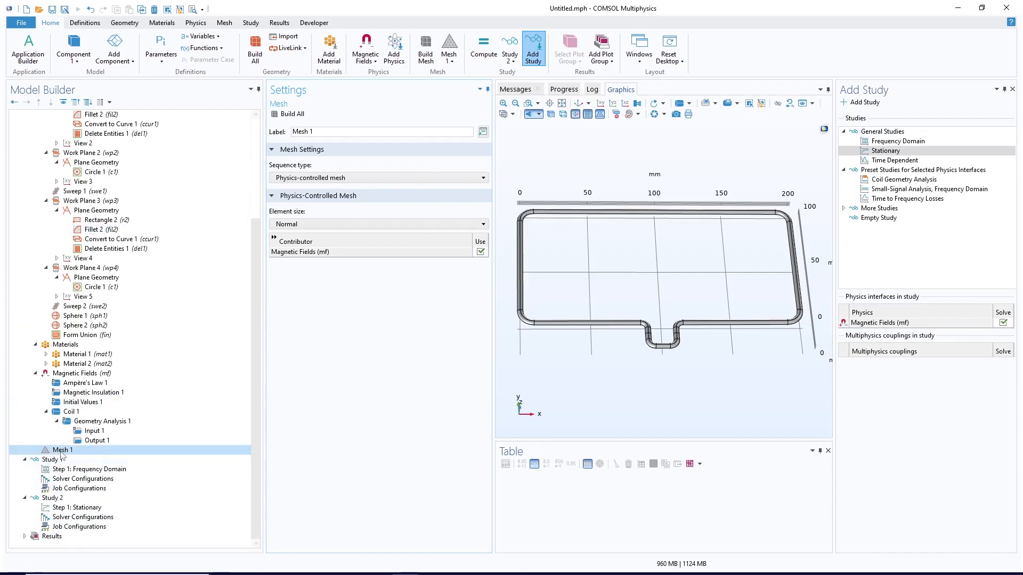
pyautogui.rightClick(61, 451)
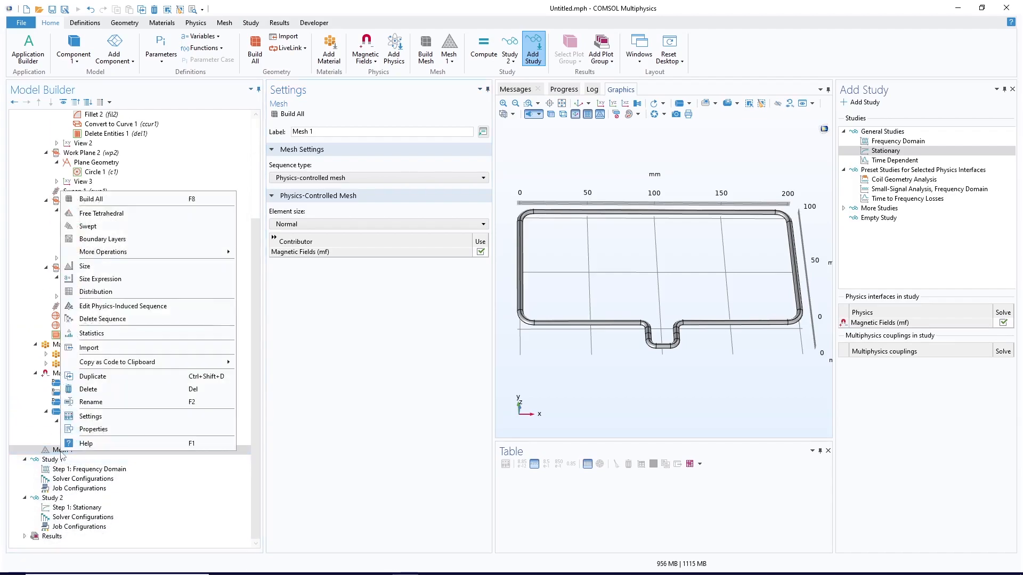
pyautogui.click(88, 227)
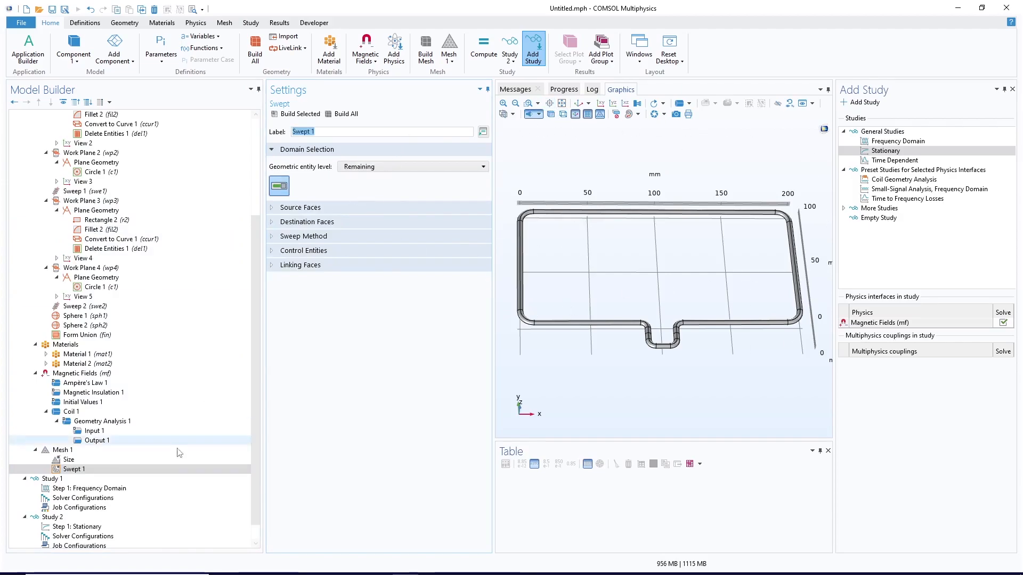
pyautogui.click(368, 168)
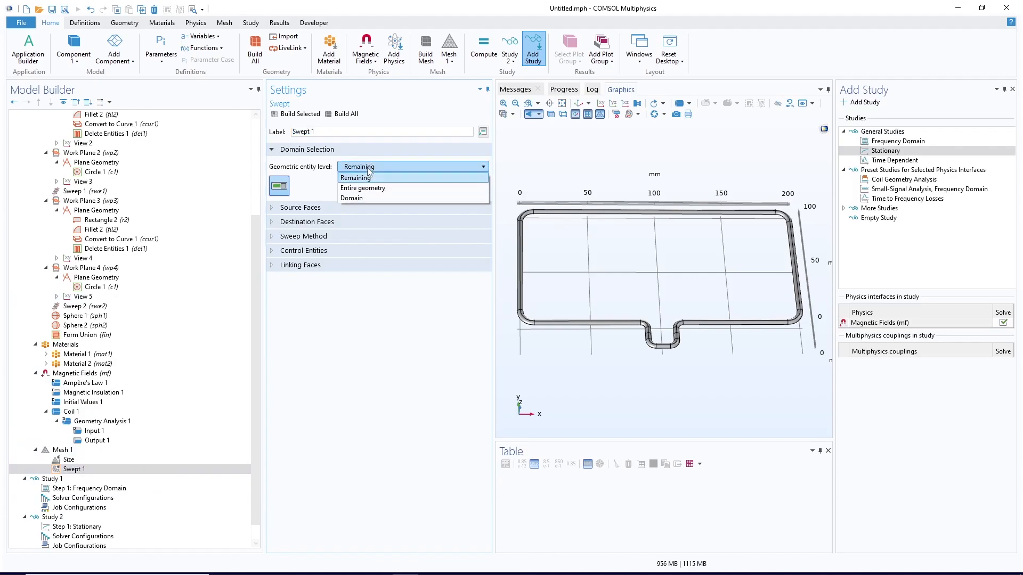
pyautogui.click(354, 196)
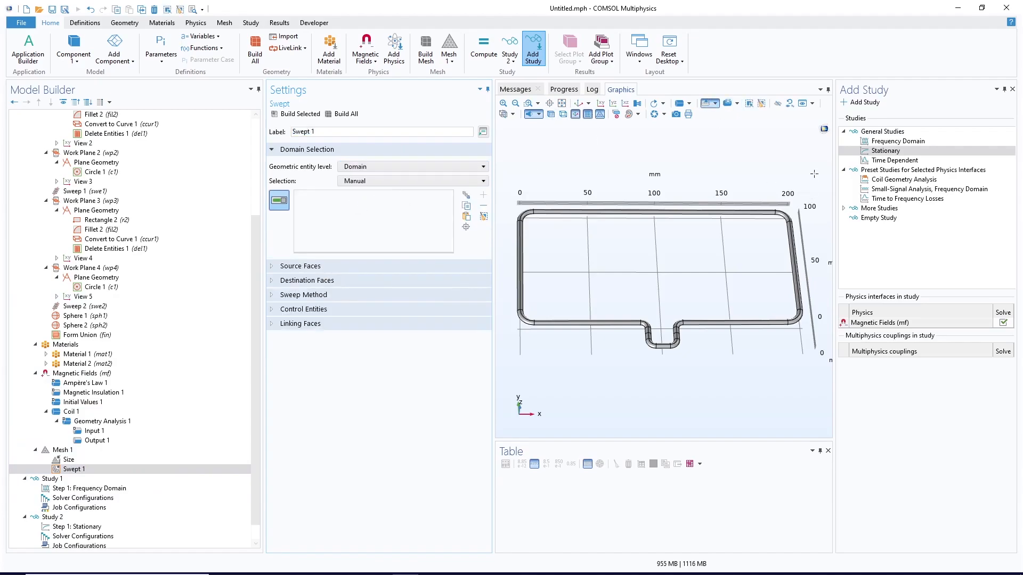
pyautogui.moveTo(814, 174); pyautogui.dragTo(506, 408)
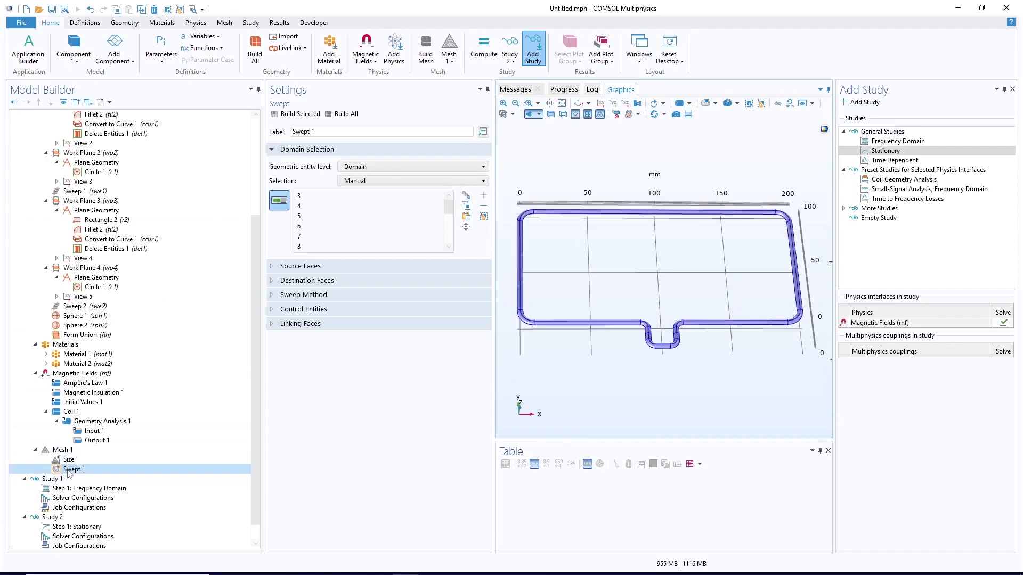
pyautogui.click(303, 120)
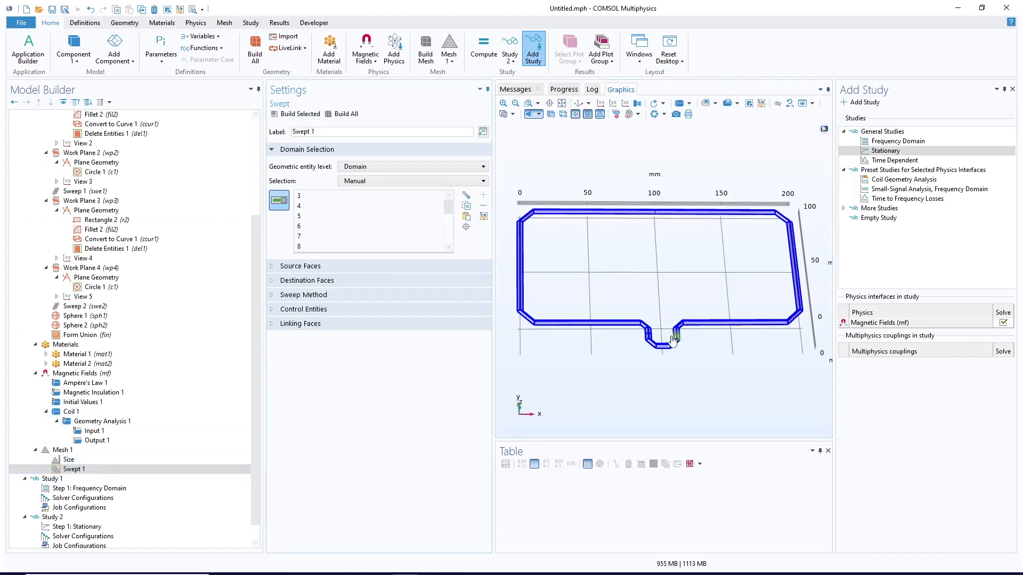
# - Add a Size node to the swept mesh with a custom maximum element size of 1 mm, build it, and inspect the loop's mesh
pyautogui.rightClick(77, 471)
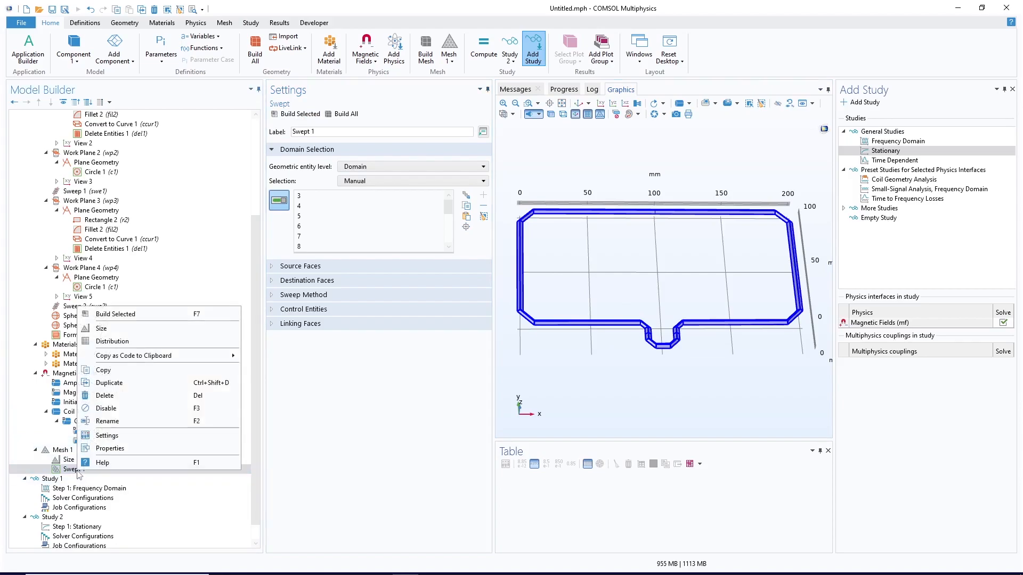
pyautogui.click(101, 328)
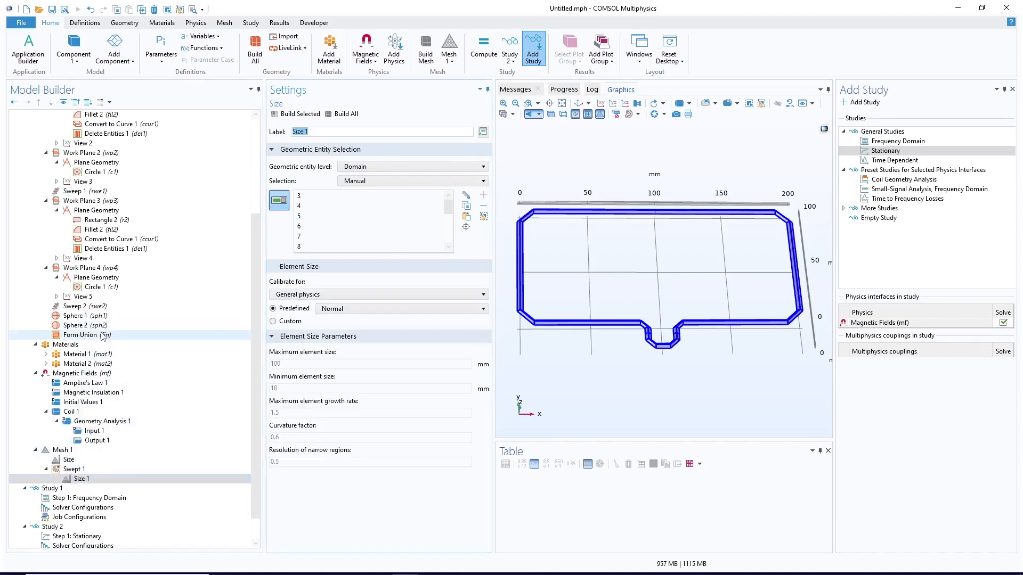
pyautogui.click(337, 311)
pyautogui.click(326, 341)
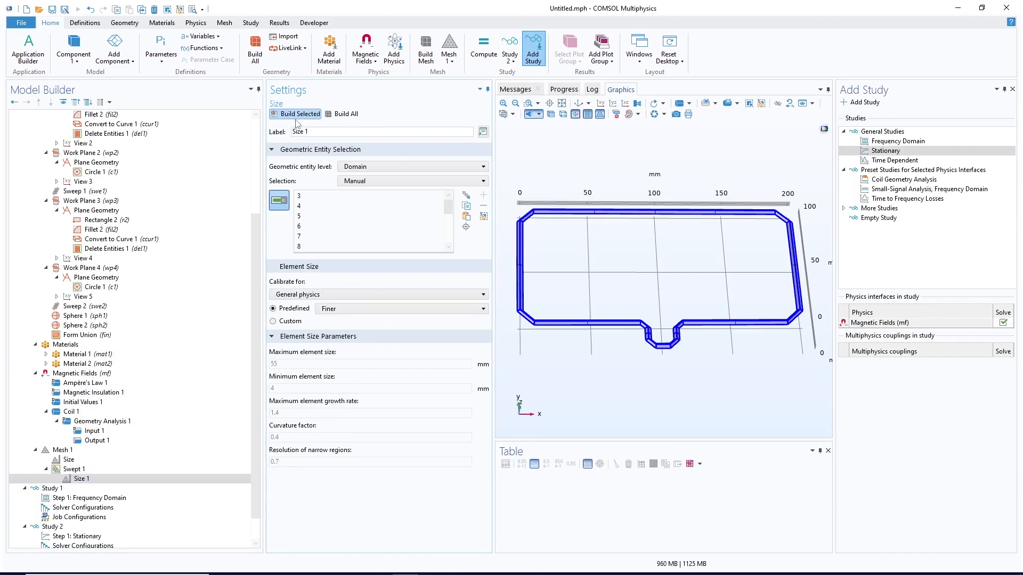
pyautogui.click(283, 322)
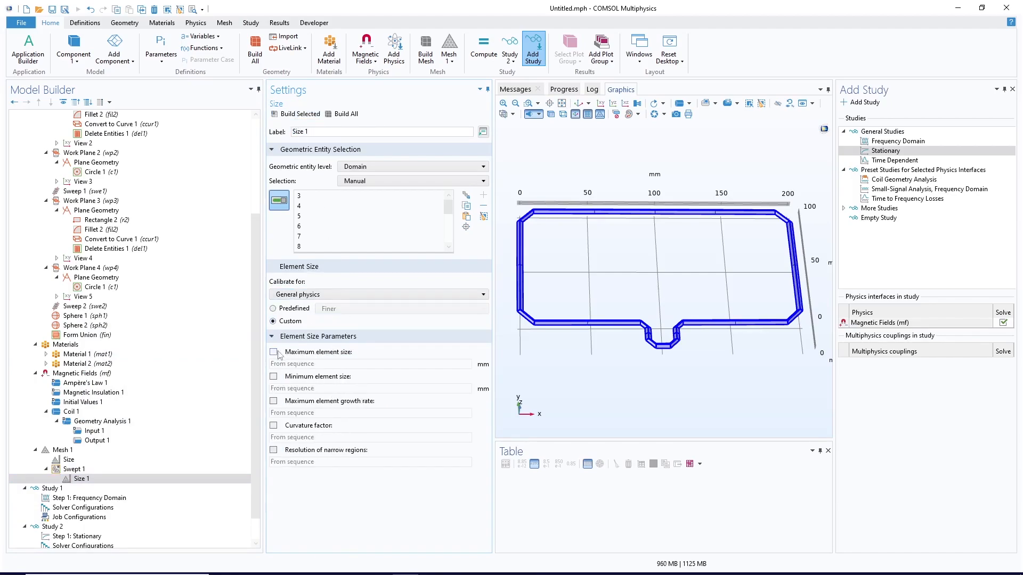
pyautogui.click(273, 352)
pyautogui.moveTo(278, 364); pyautogui.dragTo(263, 368)
pyautogui.write('1')
pyautogui.click(297, 114)
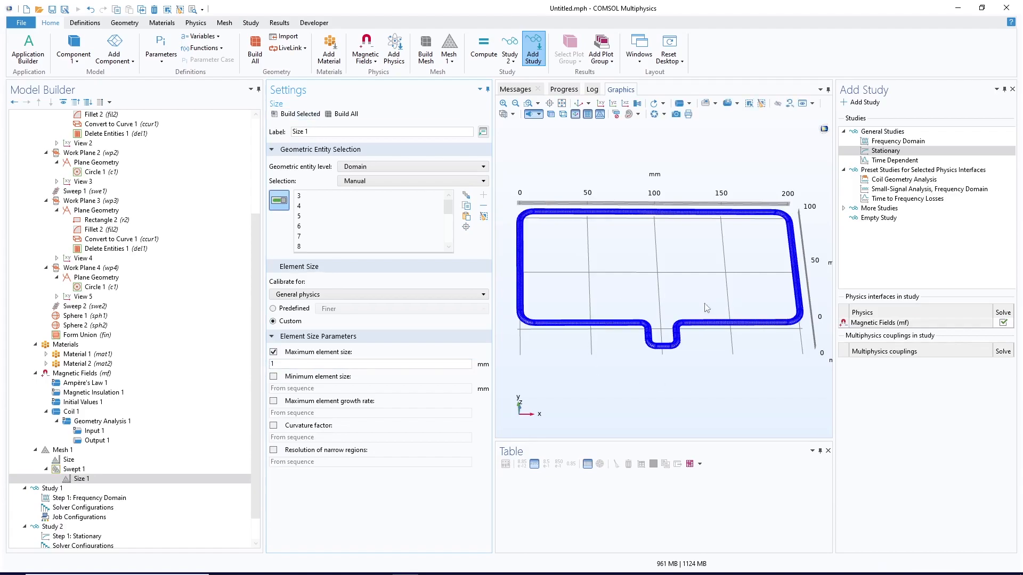
pyautogui.click(528, 103)
pyautogui.moveTo(553, 192); pyautogui.dragTo(507, 259)
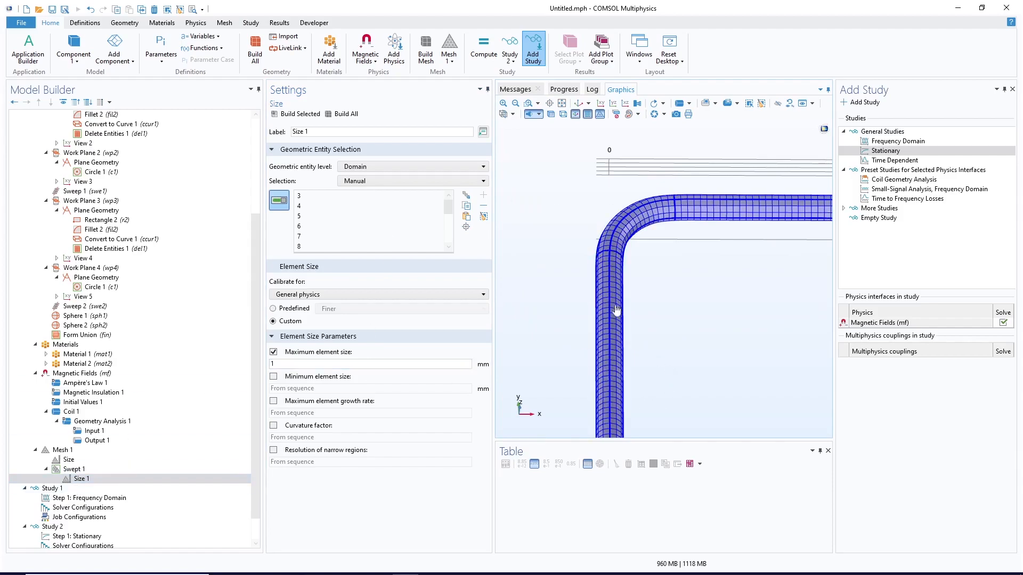
pyautogui.click(515, 103)
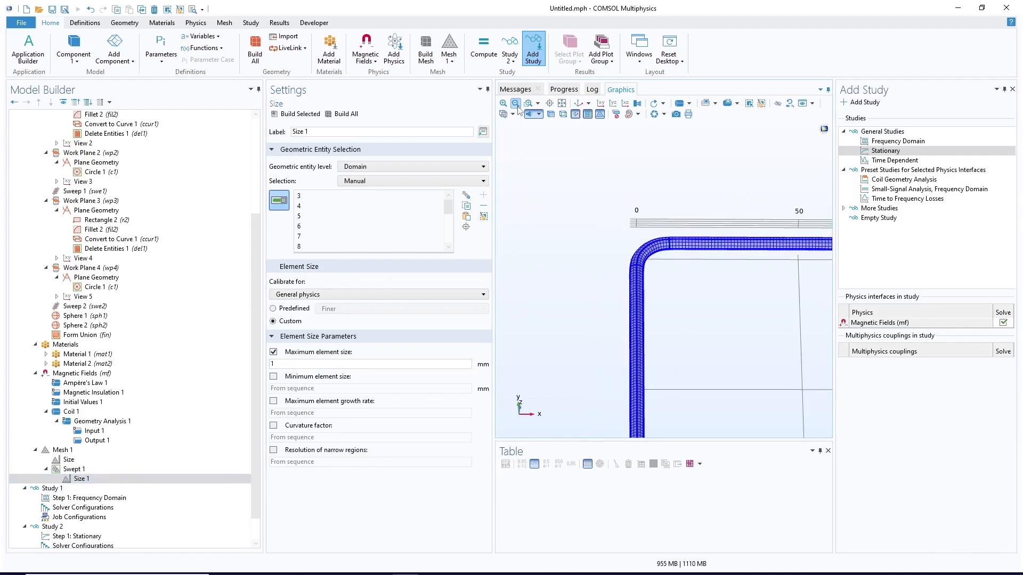
pyautogui.click(515, 103)
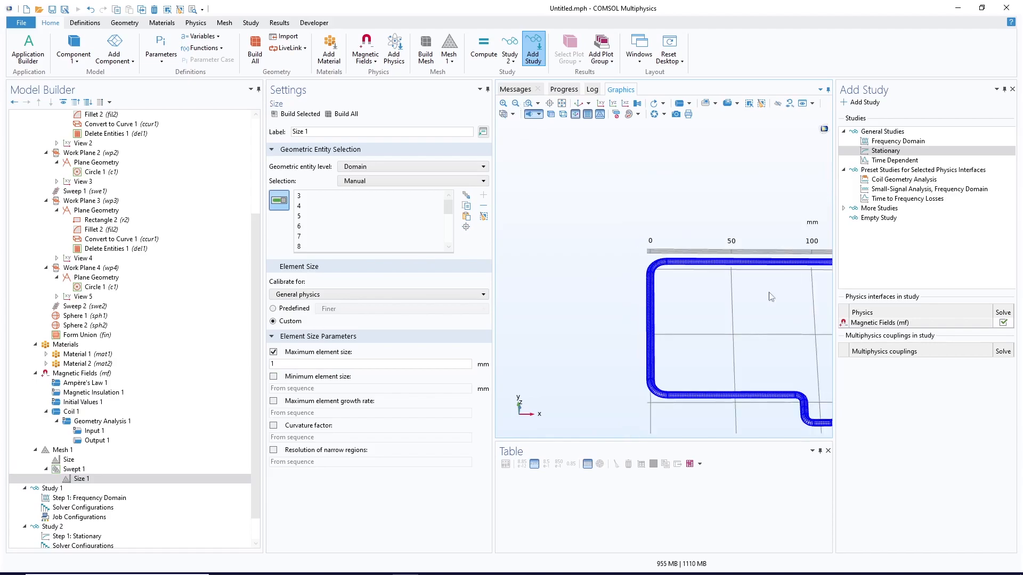
# - Add a Distribution above the swept mesh's Size node and assign it to the two vertical sides and two lower straight segments of the loop
pyautogui.rightClick(71, 471)
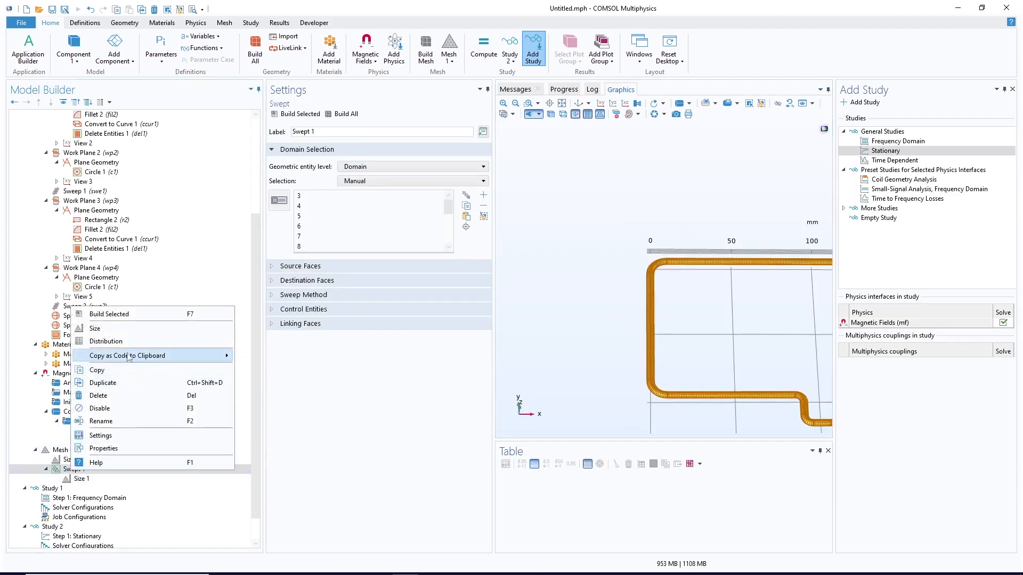
pyautogui.click(106, 341)
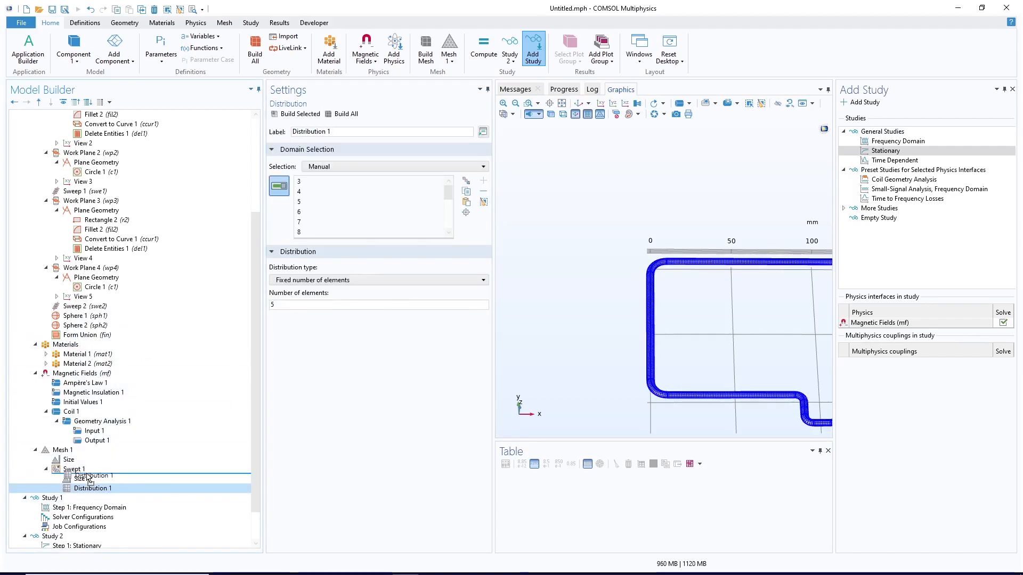
pyautogui.moveTo(88, 486); pyautogui.dragTo(83, 478)
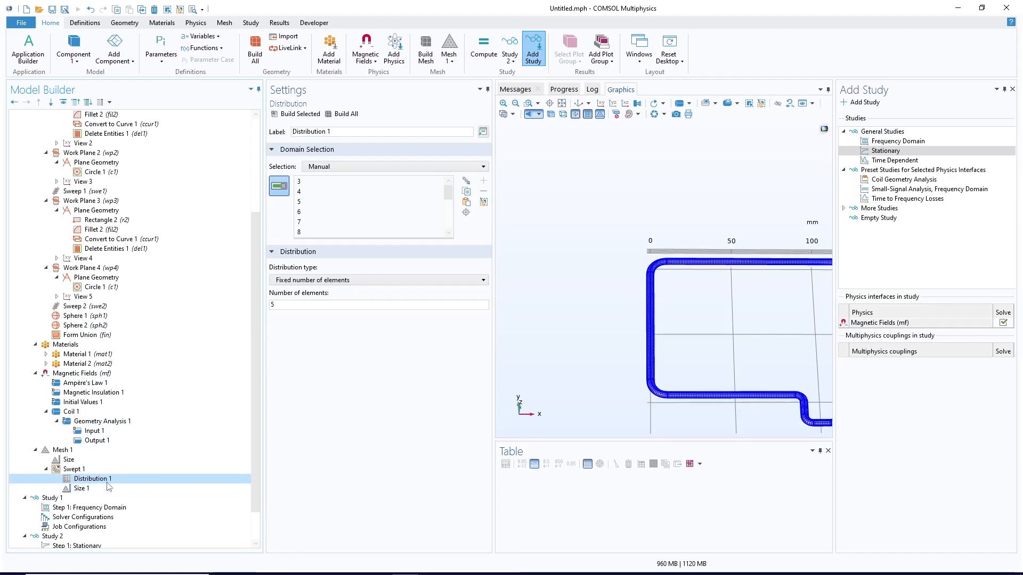
pyautogui.click(484, 202)
pyautogui.click(644, 314)
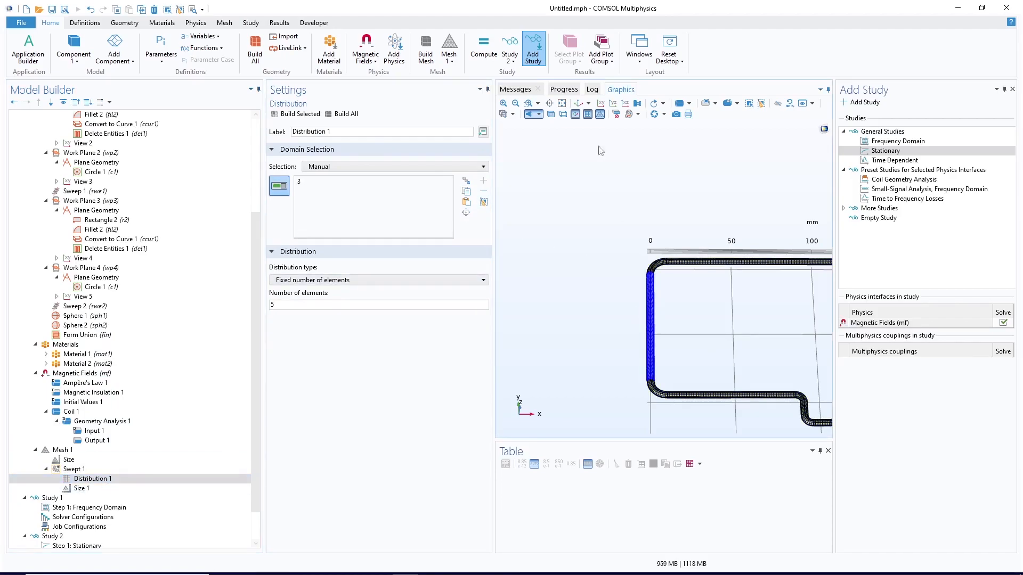
pyautogui.click(515, 103)
pyautogui.click(823, 306)
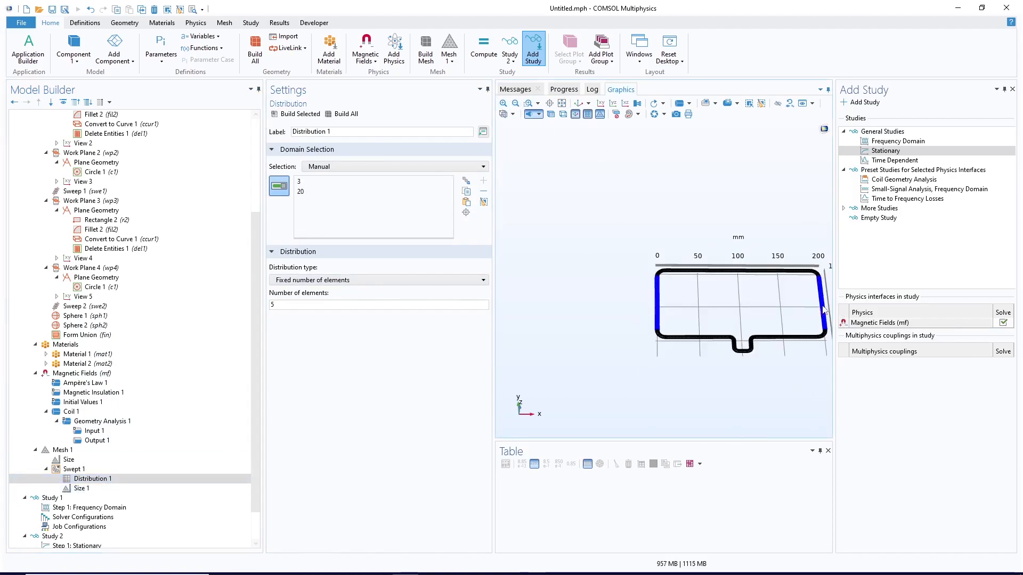
pyautogui.click(789, 337)
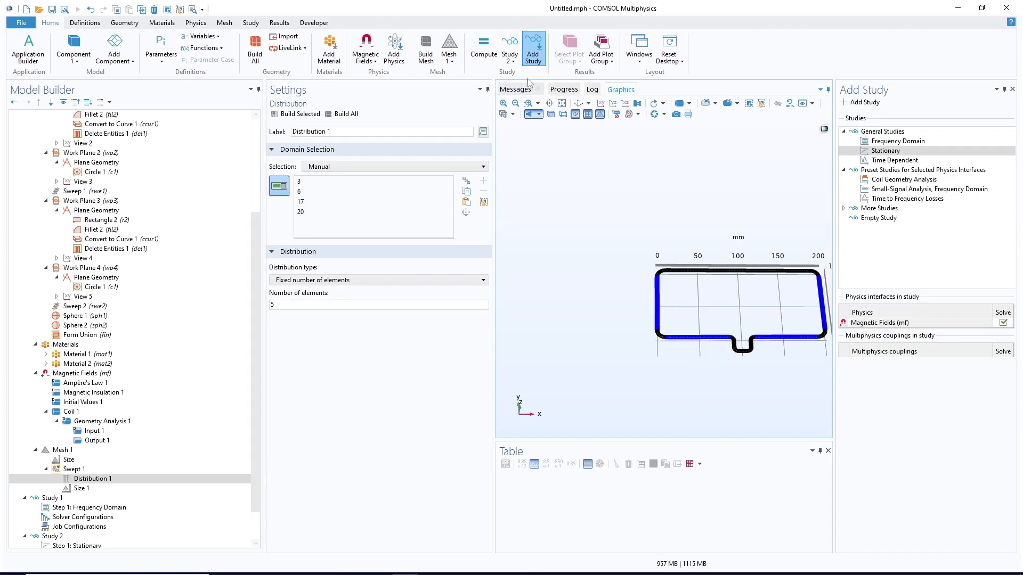
# - Try the straight-segment distribution with 5 and then 20 elements, building the mesh for each
pyautogui.click(528, 103)
pyautogui.moveTo(710, 255); pyautogui.dragTo(644, 369)
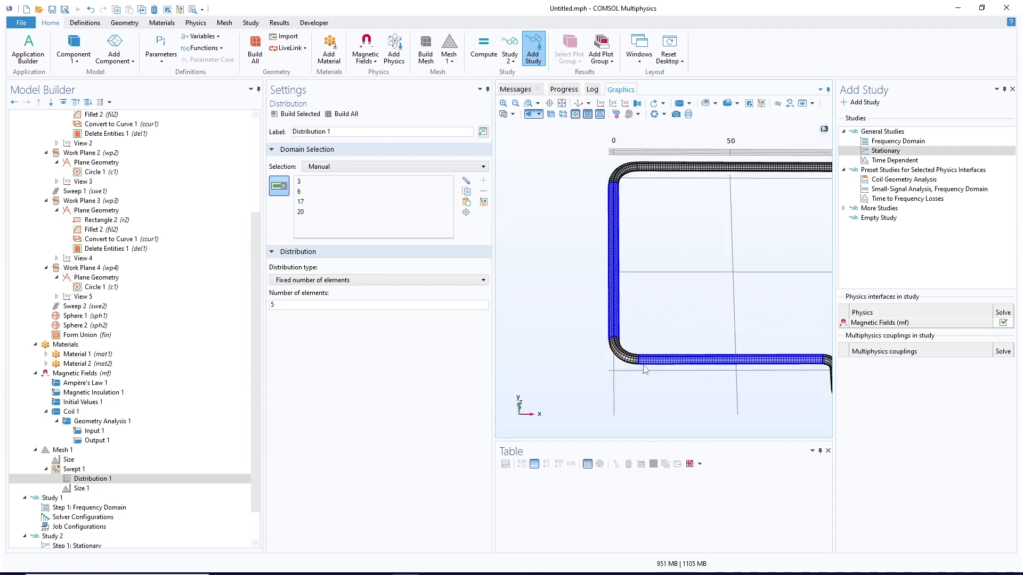
pyautogui.click(301, 114)
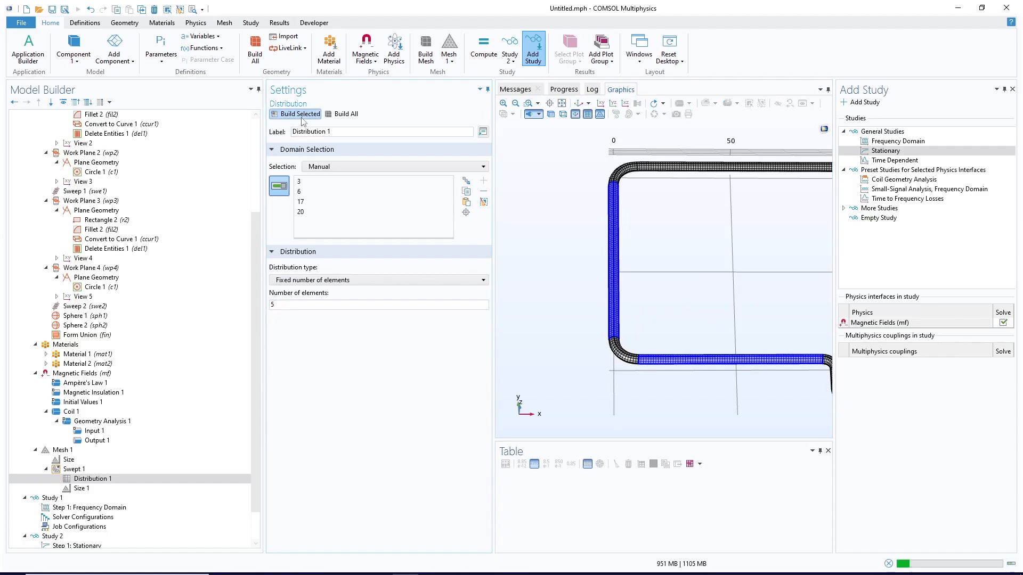
pyautogui.click(281, 306)
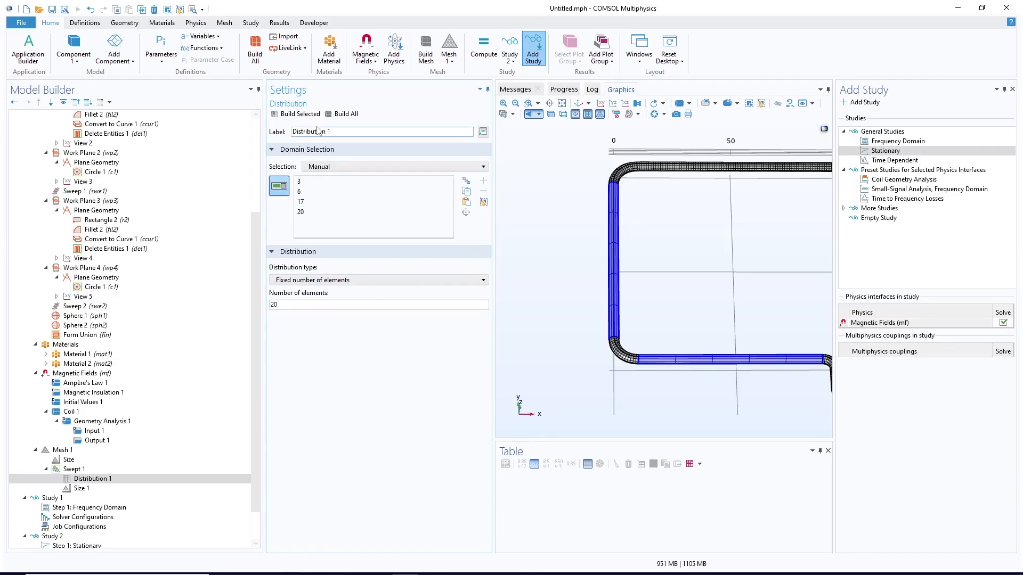
pyautogui.click(299, 114)
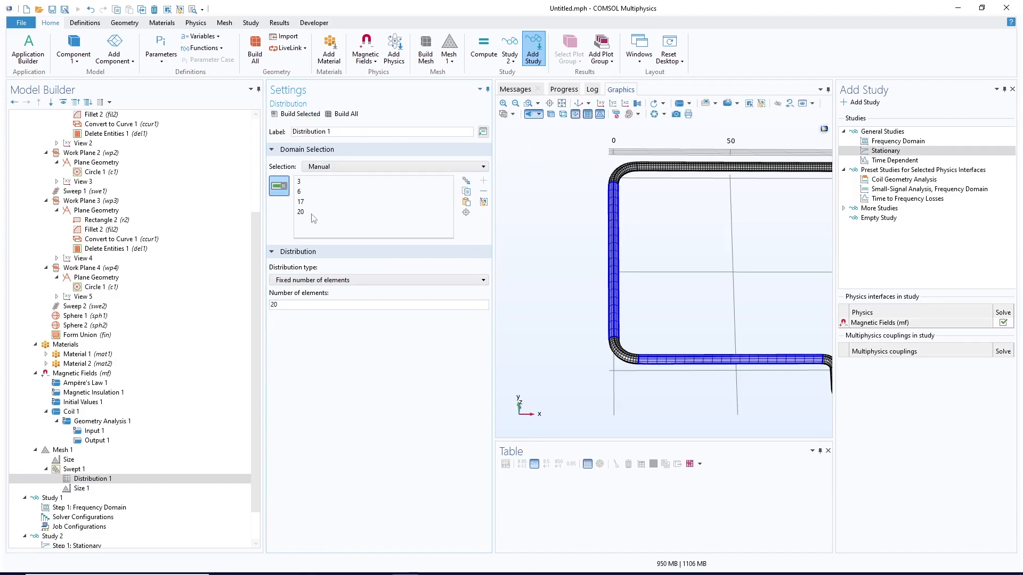
# - Set the straight-segment distribution to 50 elements, build it, and inspect the left side's mesh
pyautogui.doubleClick(269, 305)
pyautogui.write('50')
pyautogui.click(290, 114)
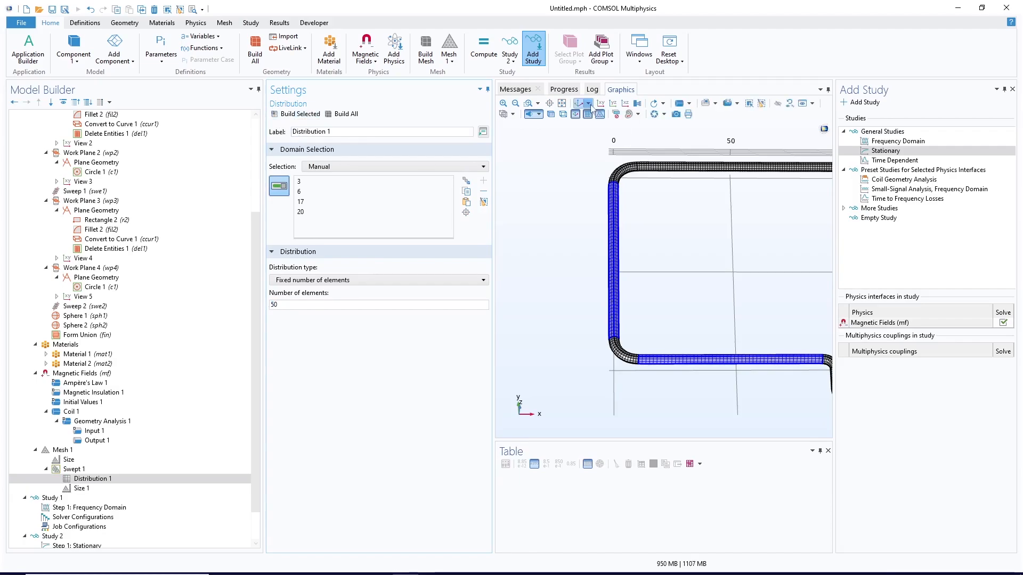
pyautogui.moveTo(619, 211); pyautogui.dragTo(621, 212)
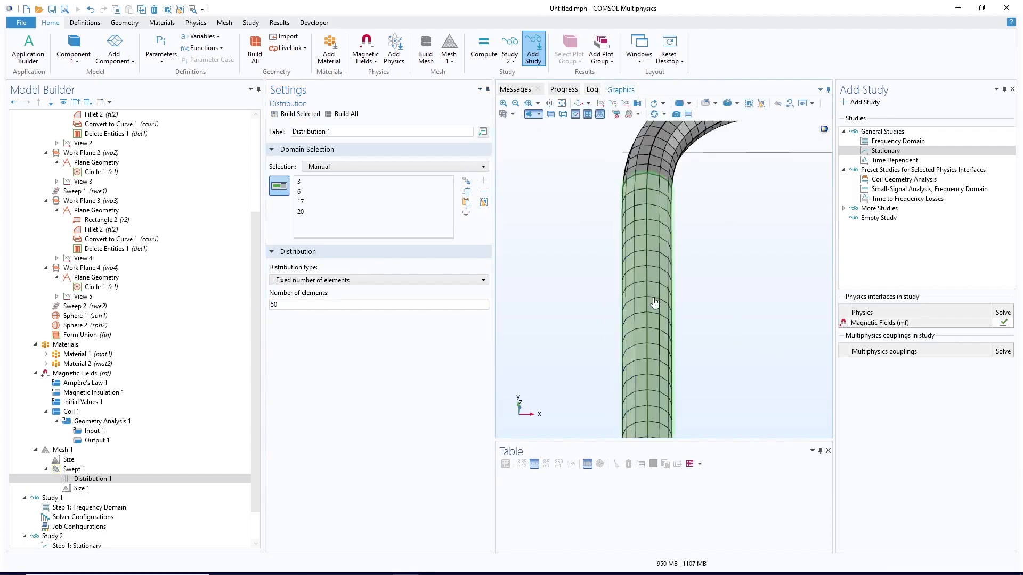
# - Add a second Distribution to the swept mesh, place it above the Size node, and assign it to only the four rounded corners of the rectangular loop
pyautogui.rightClick(74, 469)
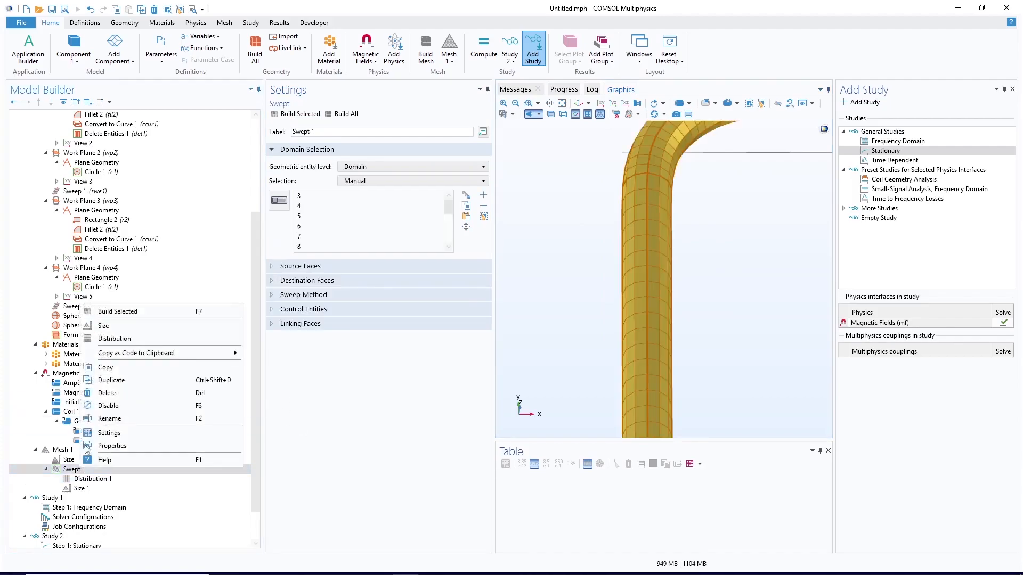
pyautogui.click(127, 338)
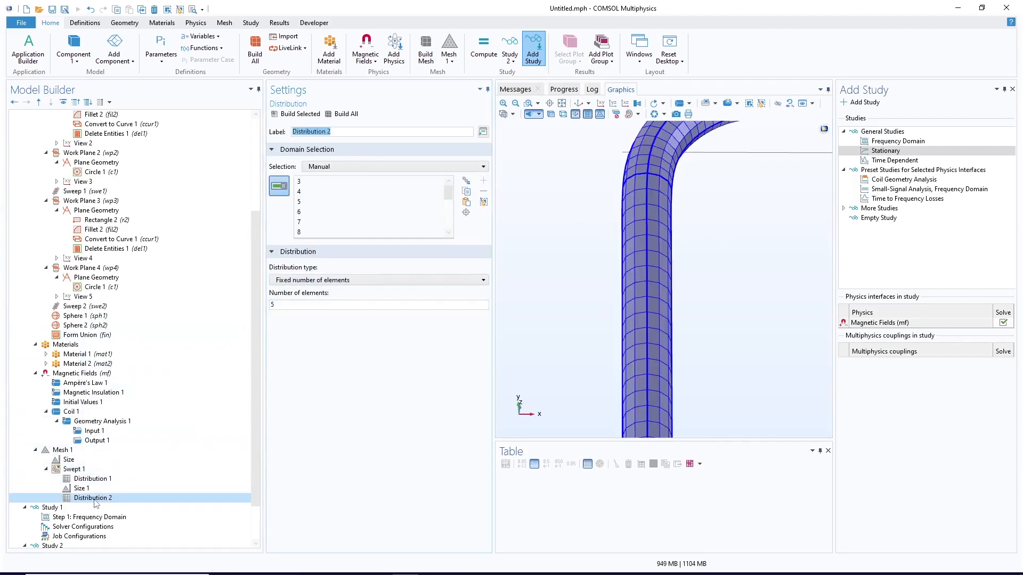
pyautogui.moveTo(96, 501); pyautogui.dragTo(91, 484)
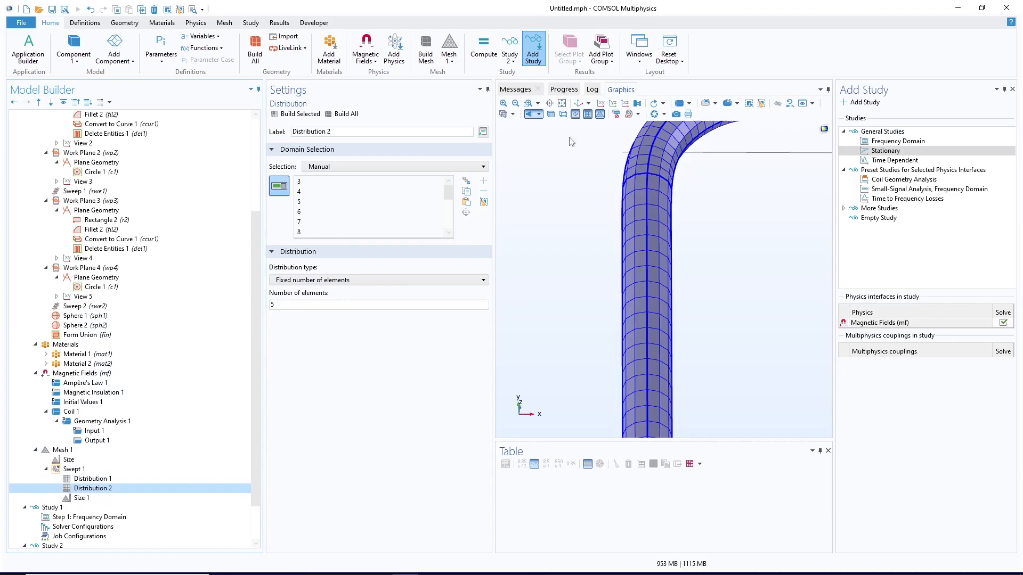
pyautogui.click(515, 104)
pyautogui.click(484, 202)
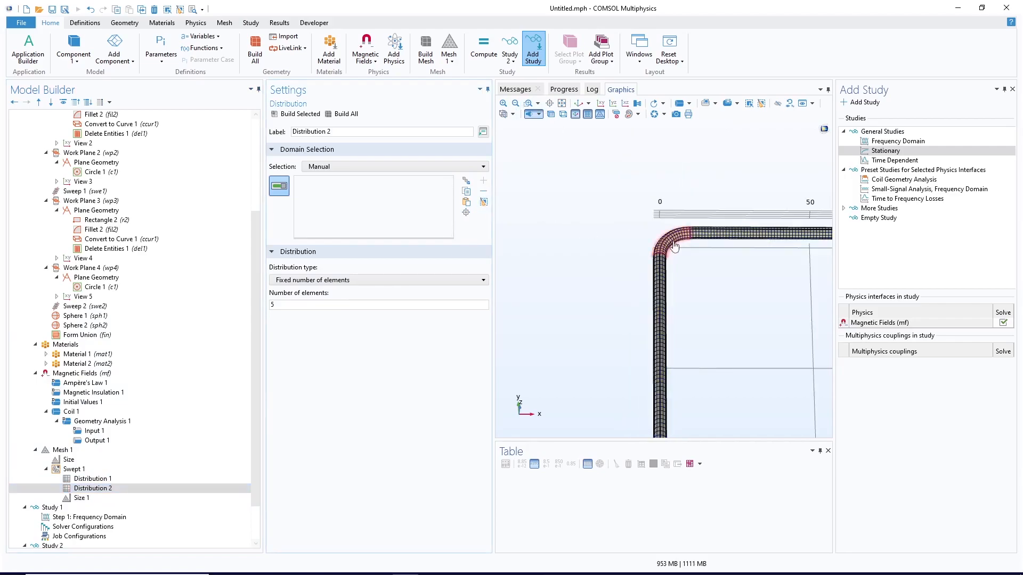
pyautogui.click(658, 238)
pyautogui.click(516, 103)
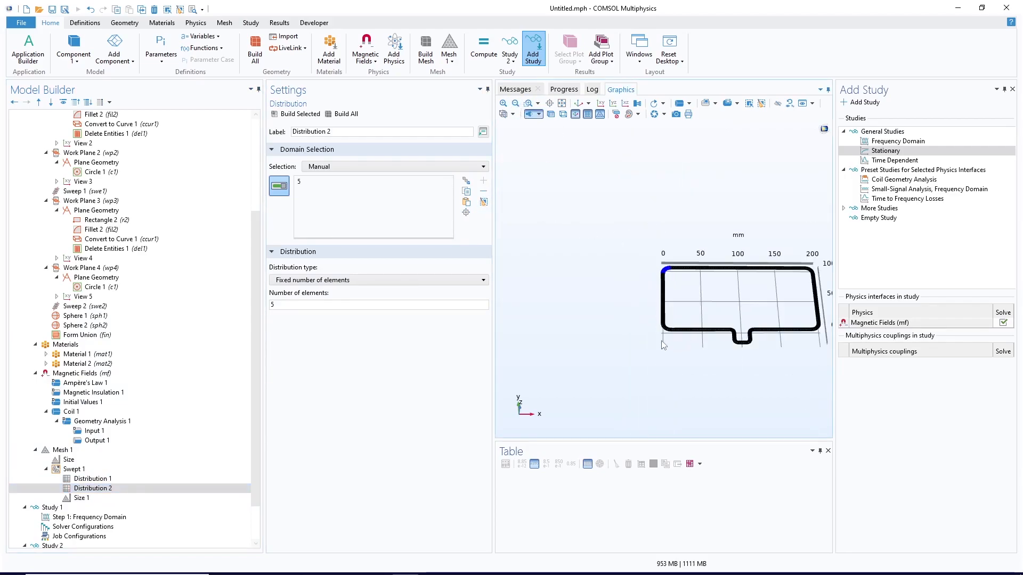
pyautogui.click(665, 327)
pyautogui.click(818, 327)
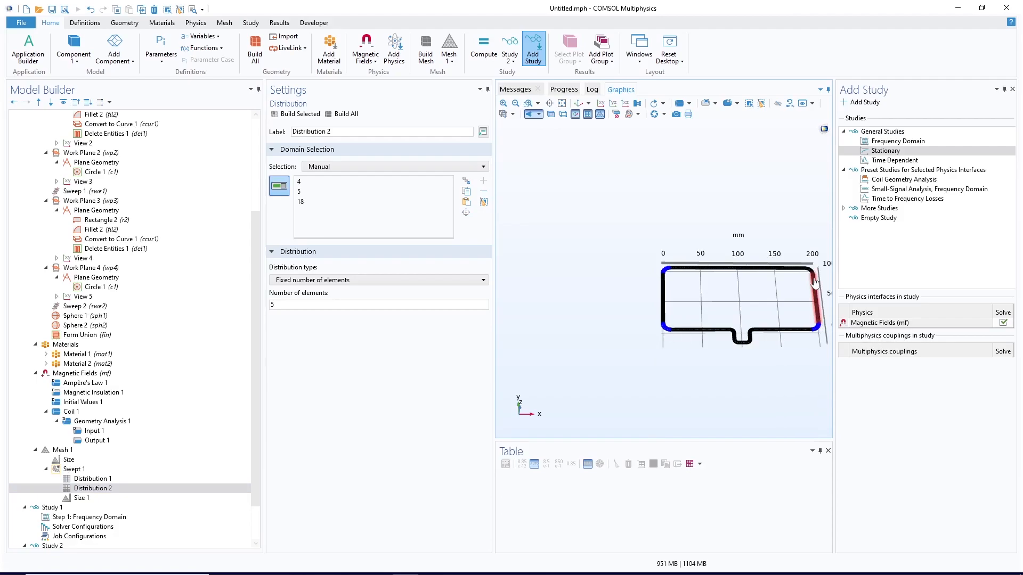
pyautogui.click(811, 272)
pyautogui.click(528, 104)
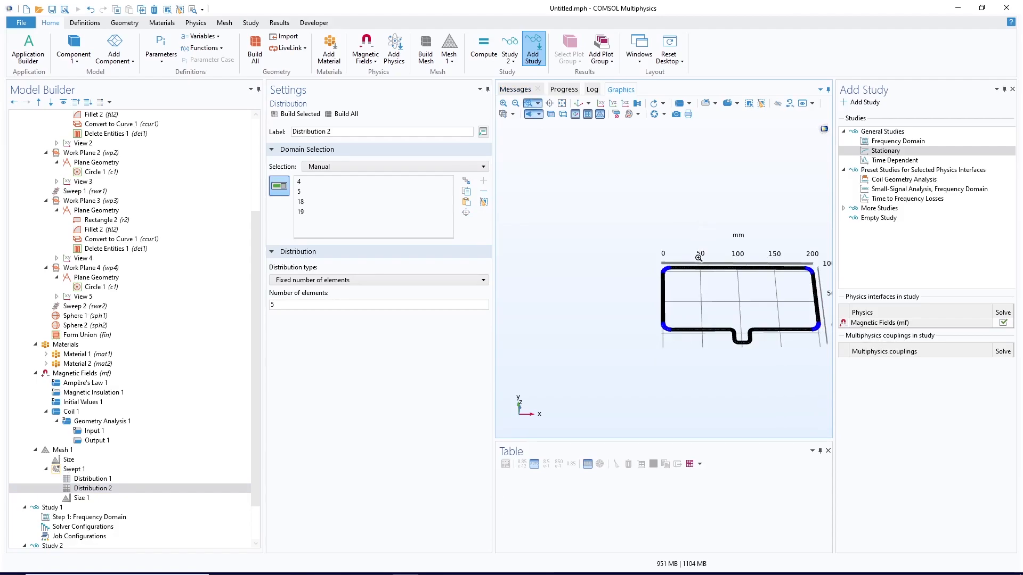
# - Build the rounded corners' mesh distribution with 5 elements, then set it to 10 elements and rebuild
pyautogui.moveTo(699, 257); pyautogui.dragTo(659, 299)
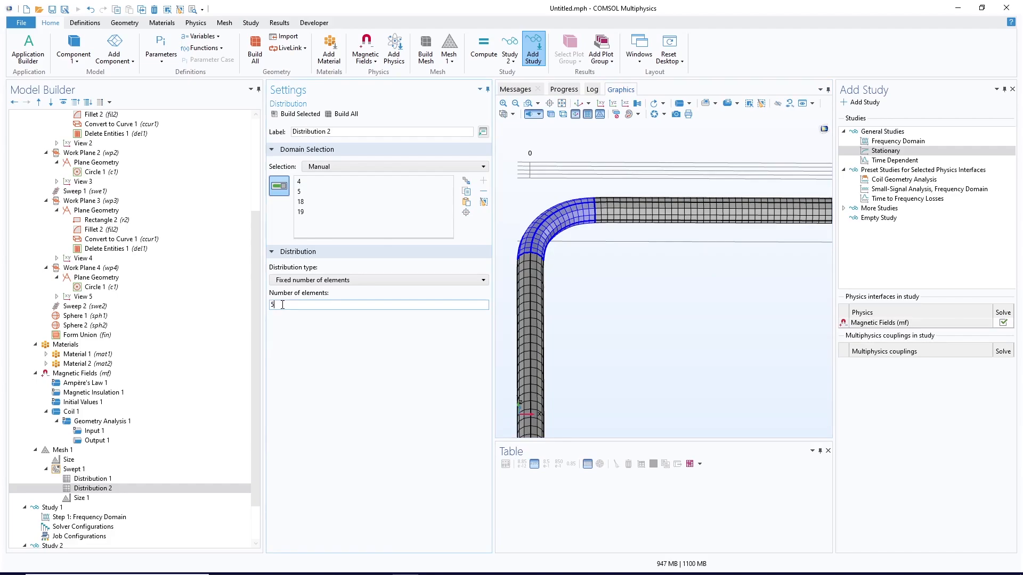
pyautogui.click(300, 114)
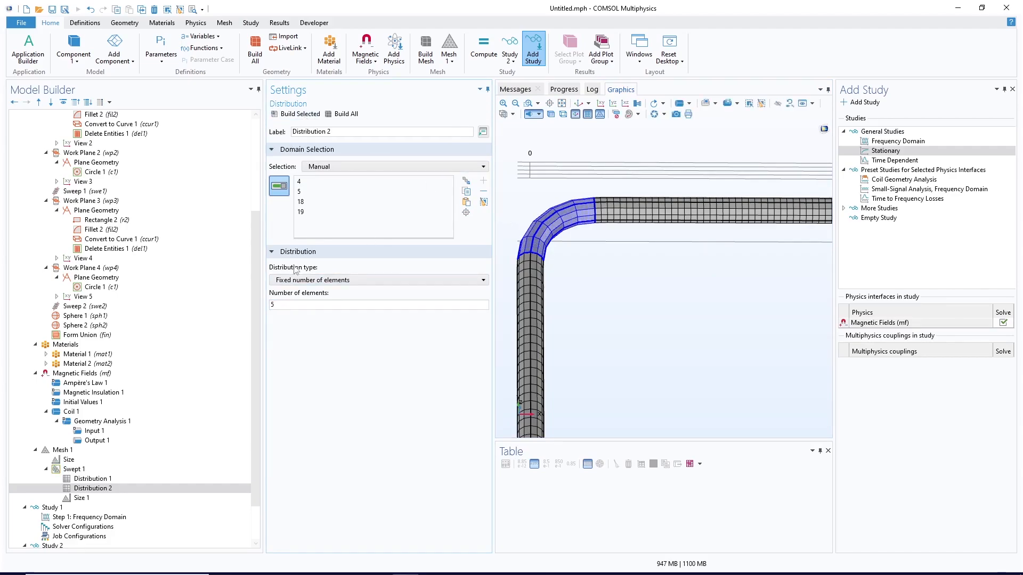
pyautogui.doubleClick(273, 305)
pyautogui.write('10')
pyautogui.click(310, 116)
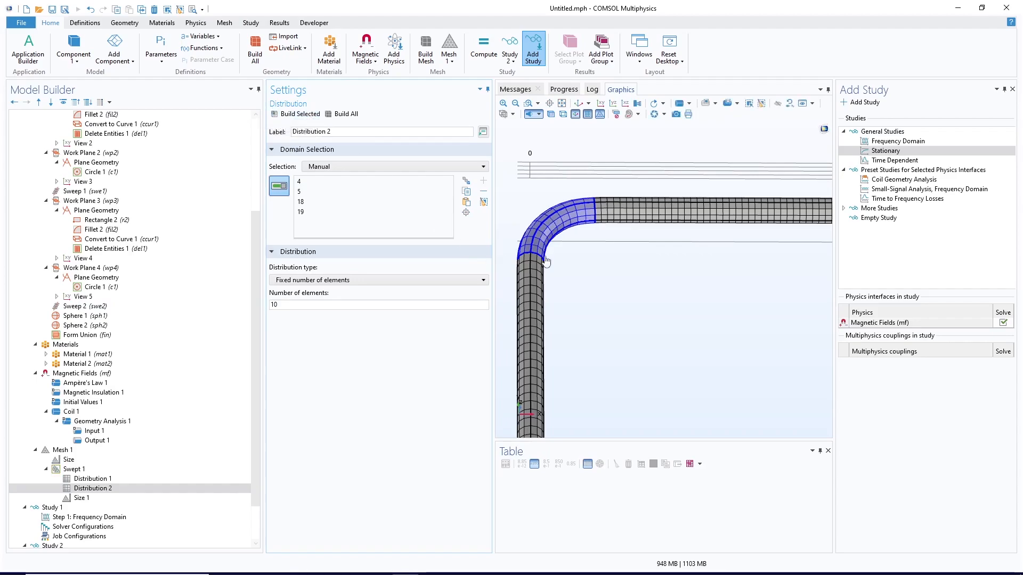
# - Add a third Distribution to the swept mesh, place it above the Size node, and assign it to only the loop's upper straight segment
pyautogui.rightClick(81, 469)
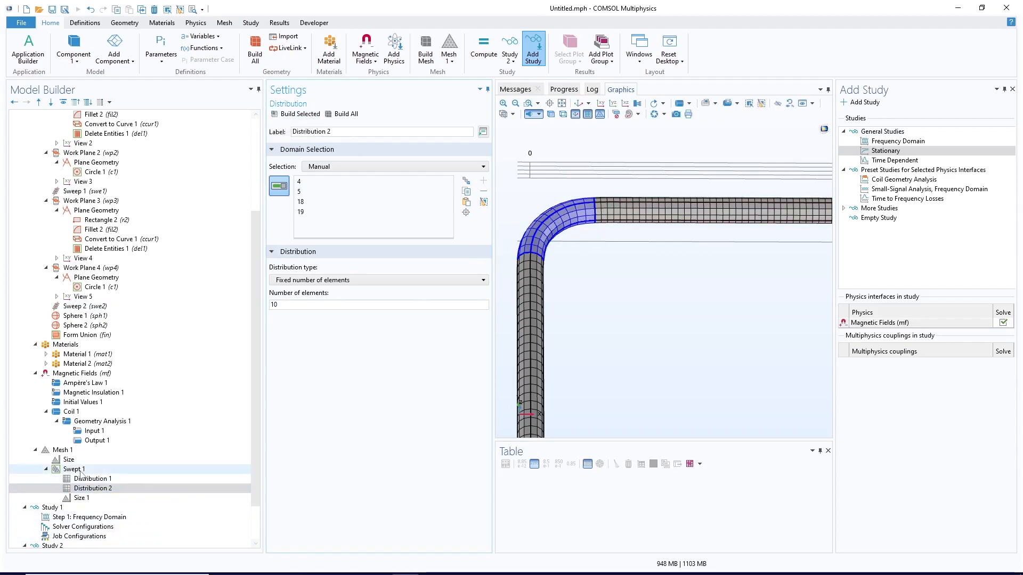
pyautogui.click(115, 341)
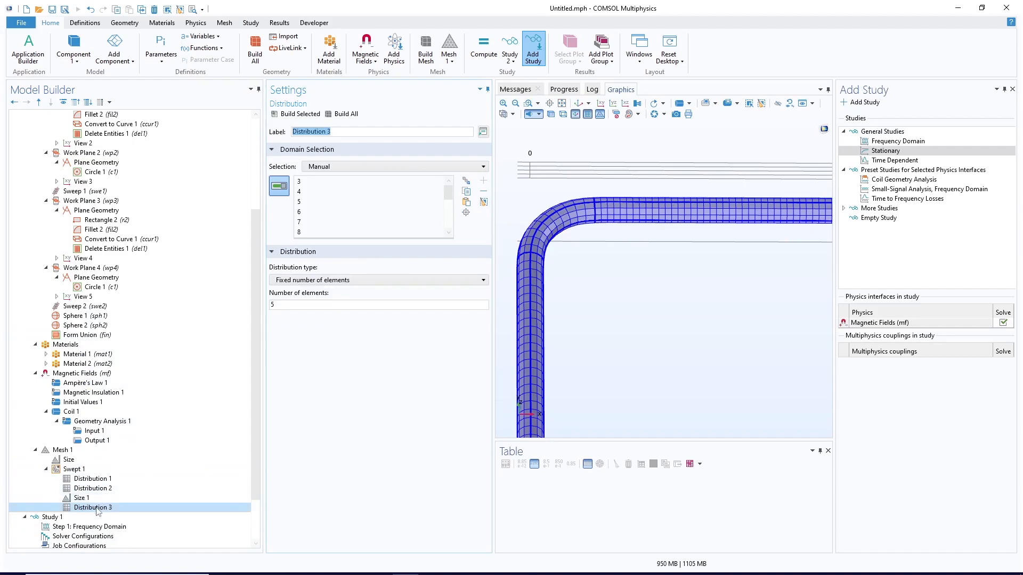
pyautogui.moveTo(93, 508); pyautogui.dragTo(99, 498)
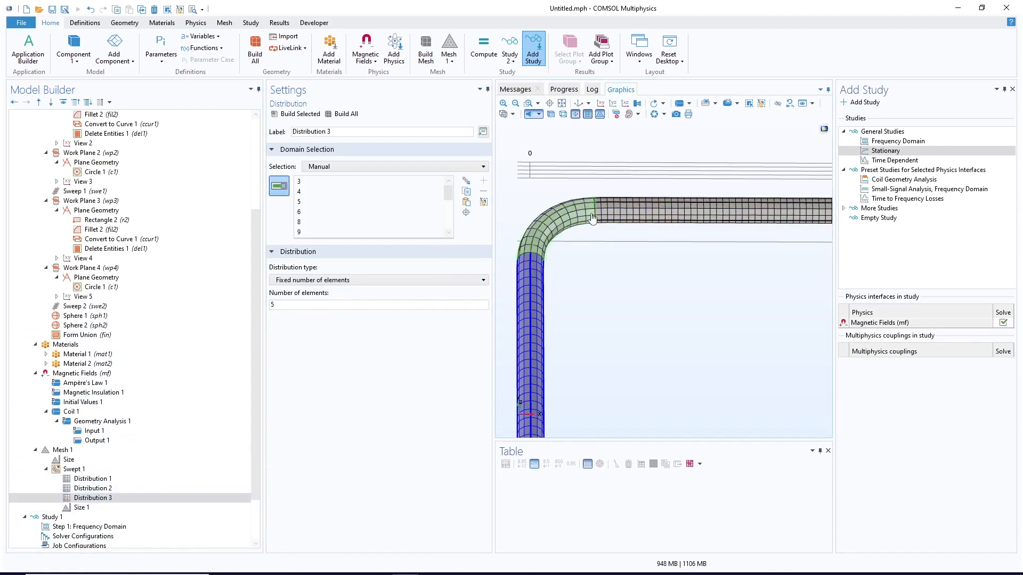
pyautogui.click(483, 202)
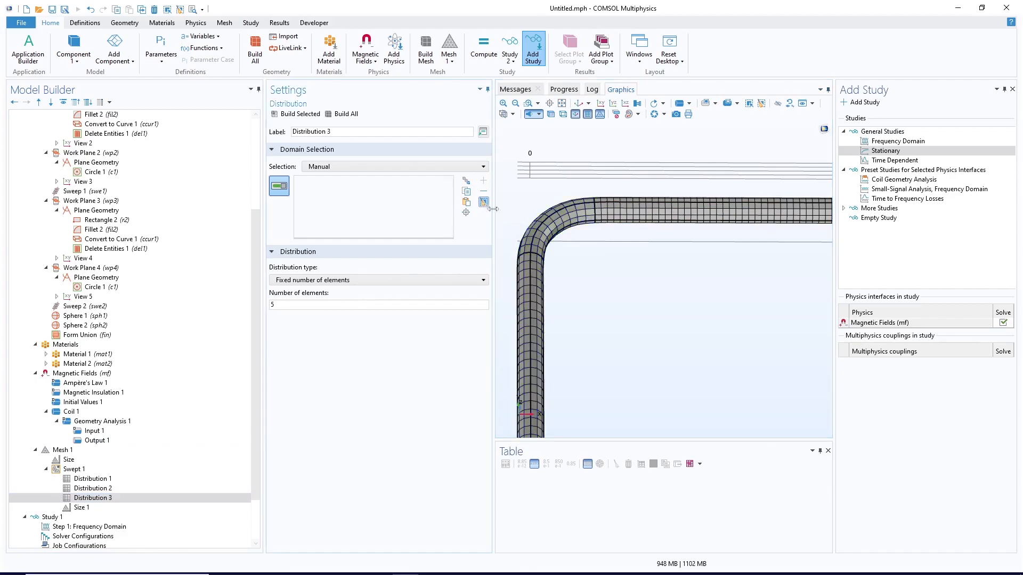
pyautogui.click(629, 216)
# - Try the upper straight segment's distribution with 100 elements and build the mesh
pyautogui.write('10')
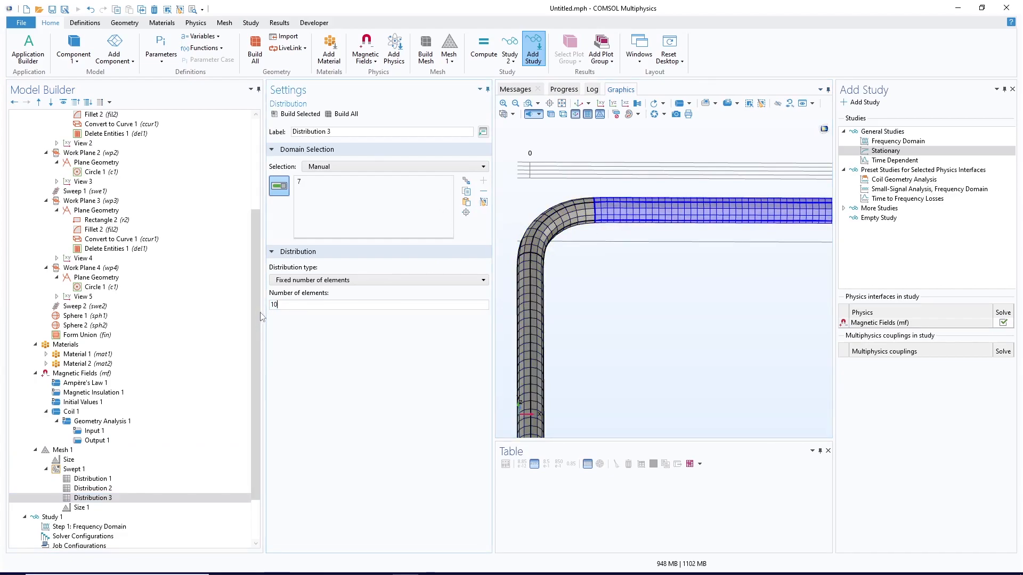
pyautogui.write('0')
pyautogui.click(301, 113)
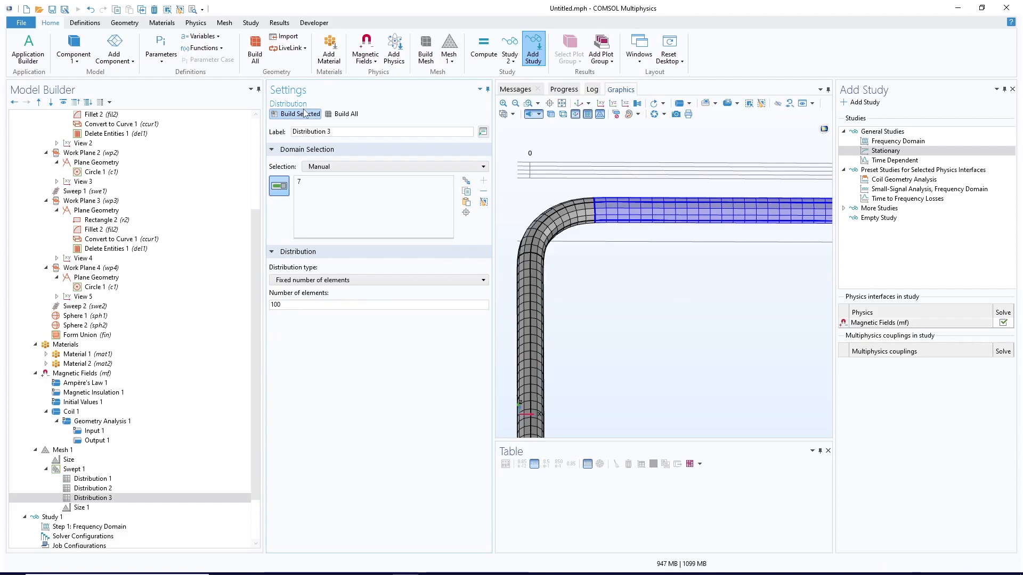
# - Set the upper straight segment's distribution to 120 elements and rebuild the mesh
pyautogui.click(290, 305)
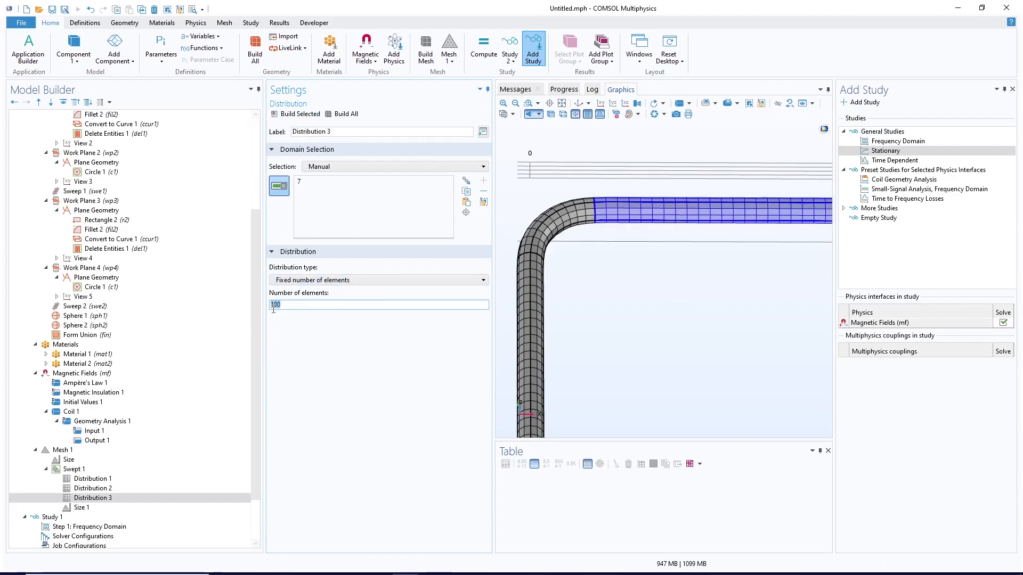
pyautogui.write('2')
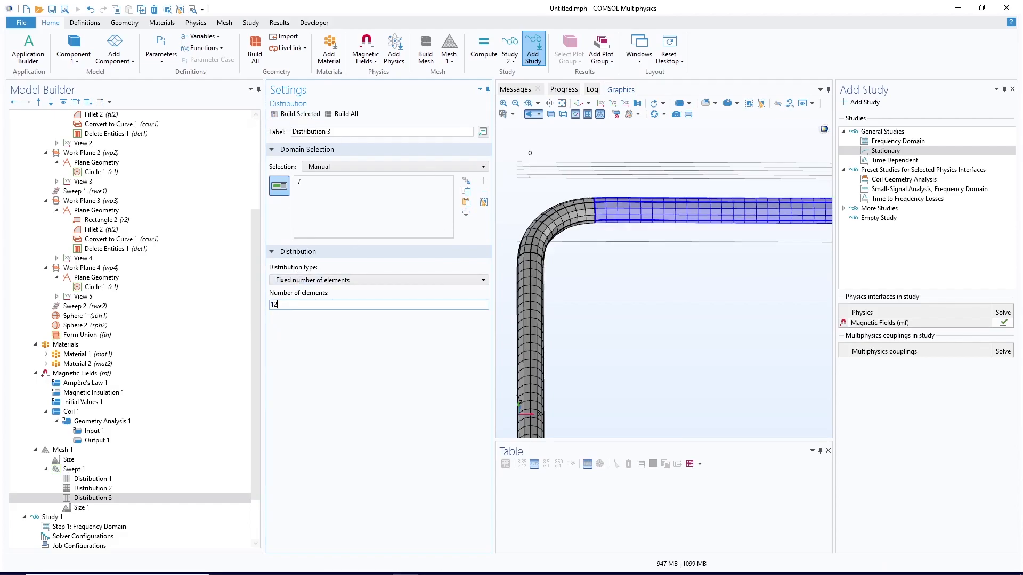
pyautogui.write('0')
pyautogui.click(296, 114)
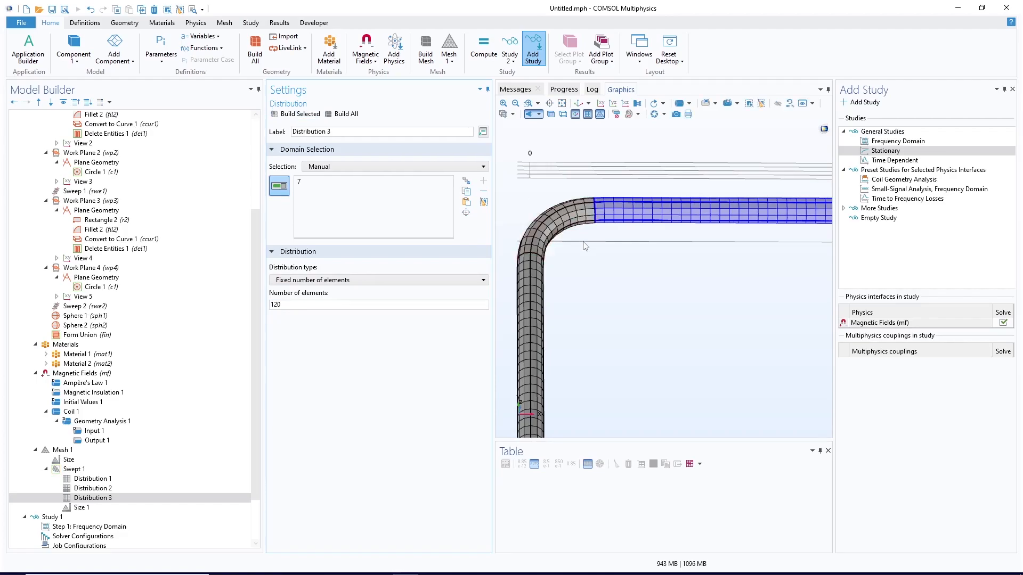
# - Add a fourth Distribution above the swept mesh's Size node and box-select the loop's U-shaped segment for it
pyautogui.click(529, 104)
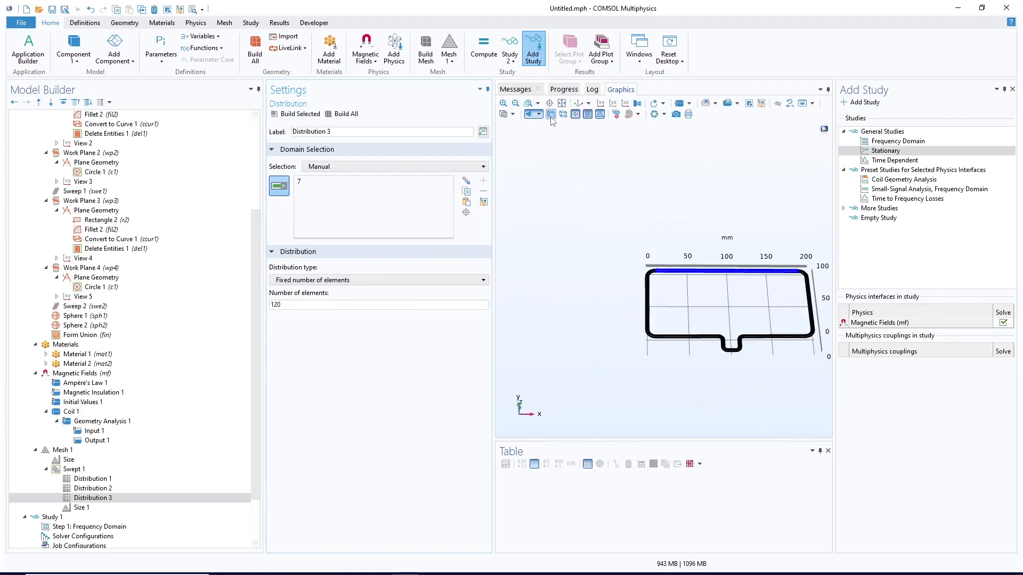
pyautogui.moveTo(749, 328); pyautogui.dragTo(716, 363)
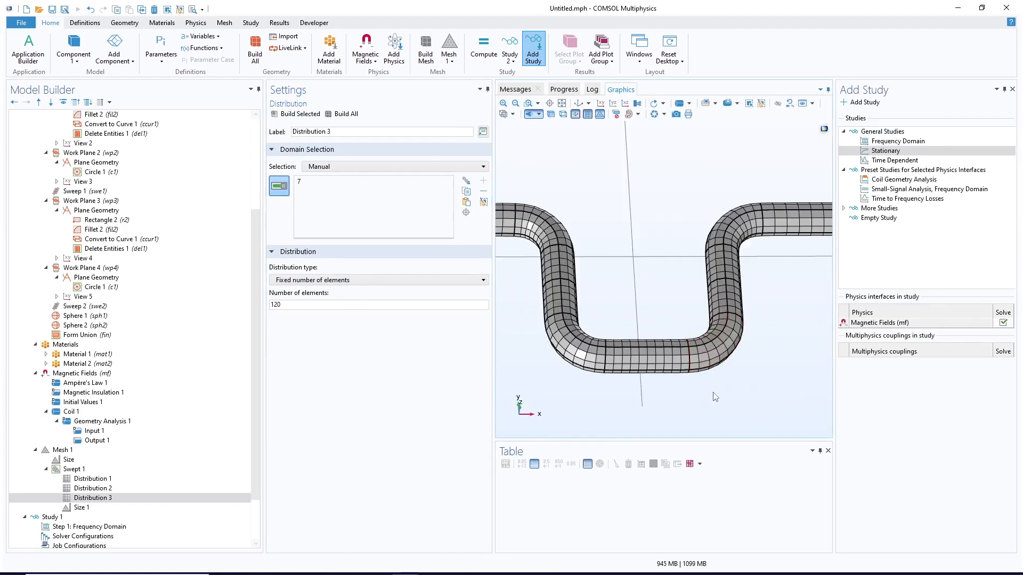
pyautogui.rightClick(81, 470)
pyautogui.click(114, 341)
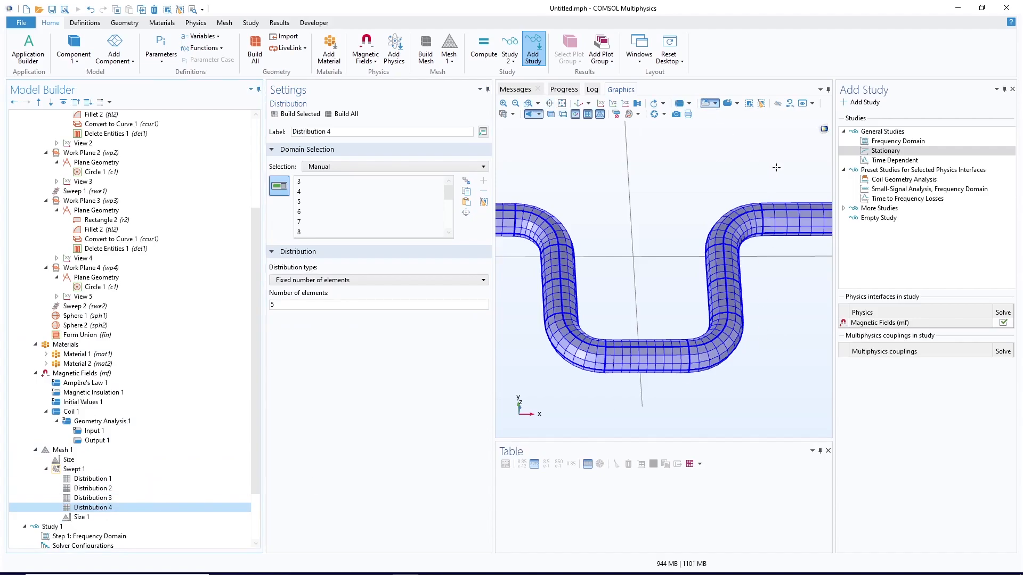
pyautogui.moveTo(776, 168); pyautogui.dragTo(474, 402)
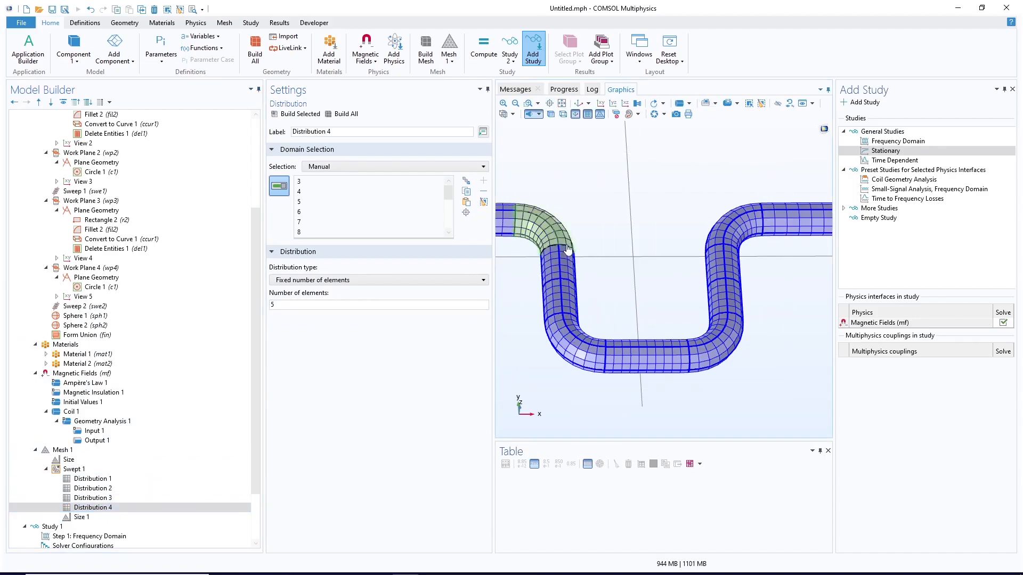
# - Replace Distribution 4's domain selection with the U-shaped bend of the coil, domains 8 to 16, using a box selection
pyautogui.click(483, 202)
pyautogui.click(715, 104)
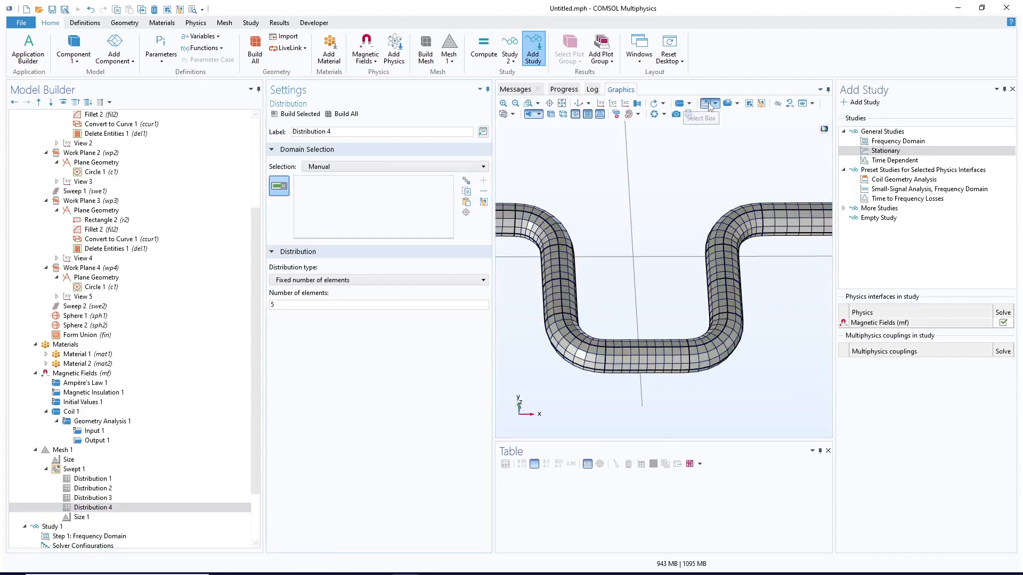
pyautogui.click(710, 118)
pyautogui.moveTo(783, 170); pyautogui.dragTo(491, 388)
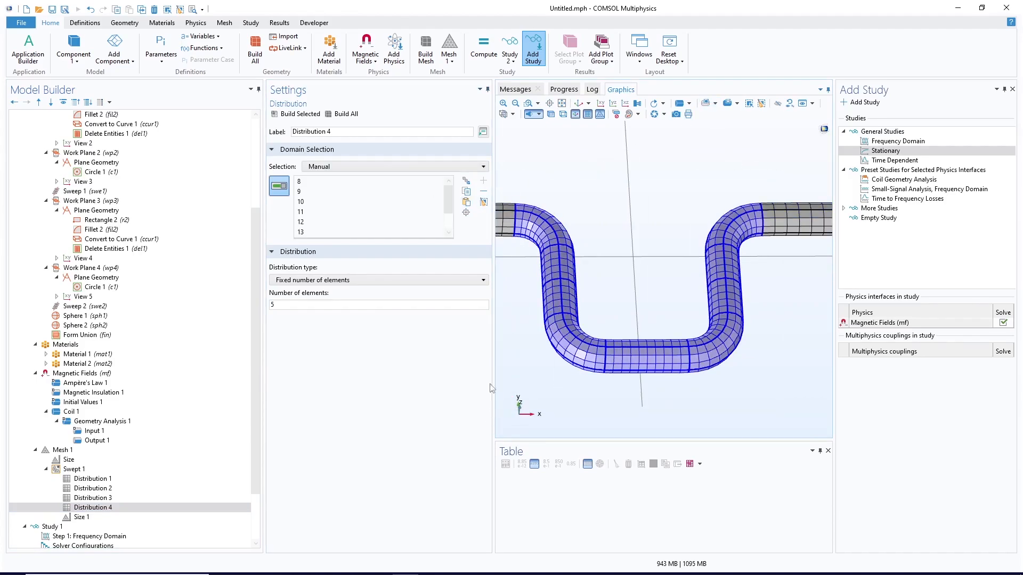
# - Set Distribution 4's number of elements to 10 and build the selected mesh
pyautogui.doubleClick(322, 304)
pyautogui.write('2')
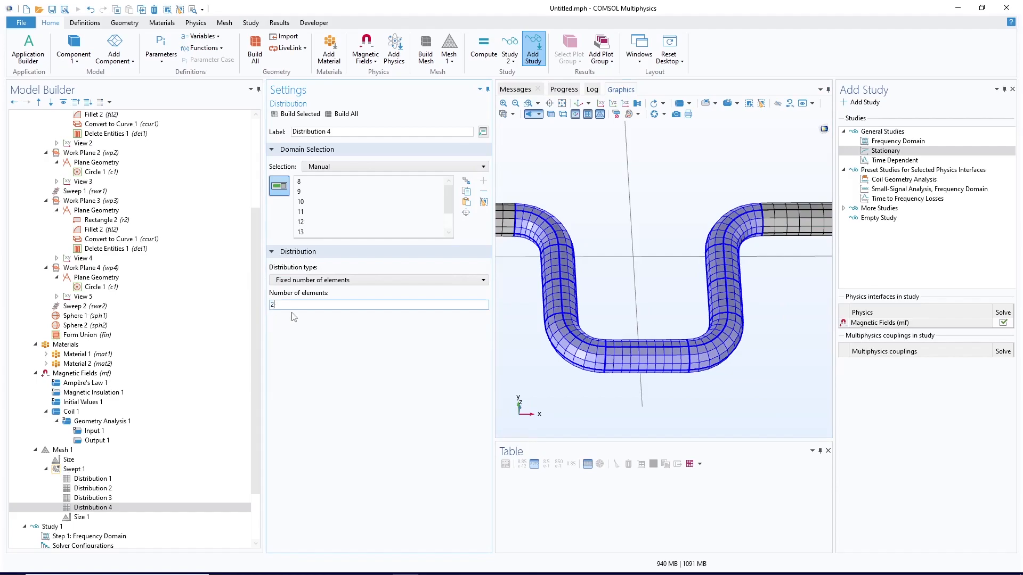
pyautogui.press('BackSpace')
pyautogui.write('10')
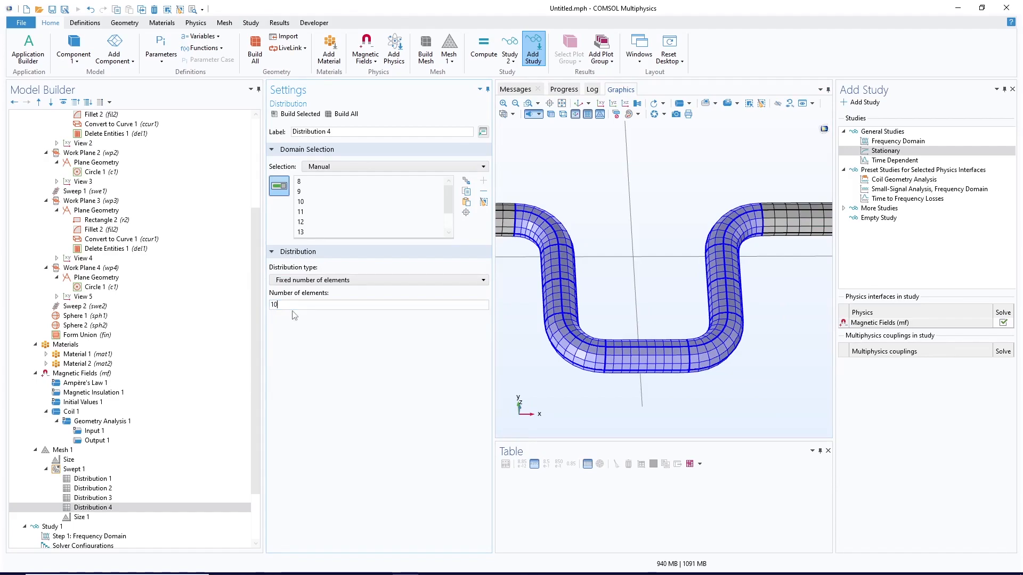
pyautogui.click(326, 114)
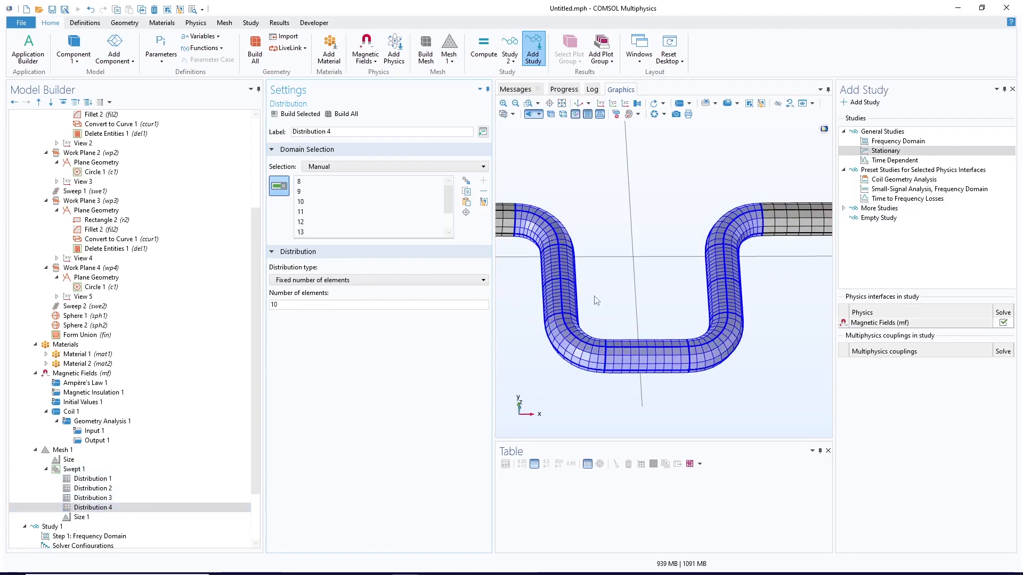
# - Remove the two straight vertical legs of the U-bend from Distribution 4 and rebuild the selected mesh
pyautogui.click(559, 288)
pyautogui.click(725, 277)
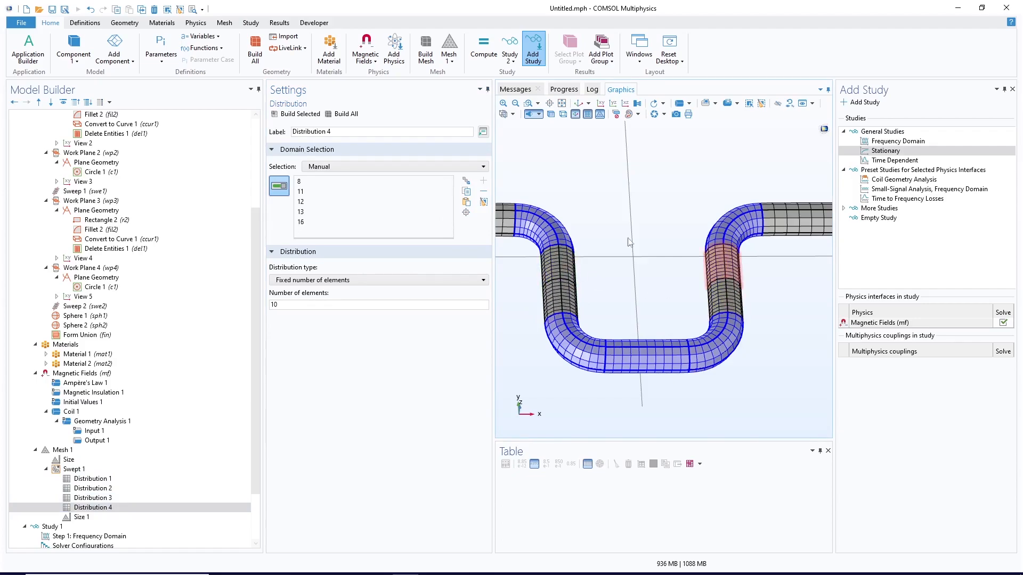
pyautogui.click(301, 114)
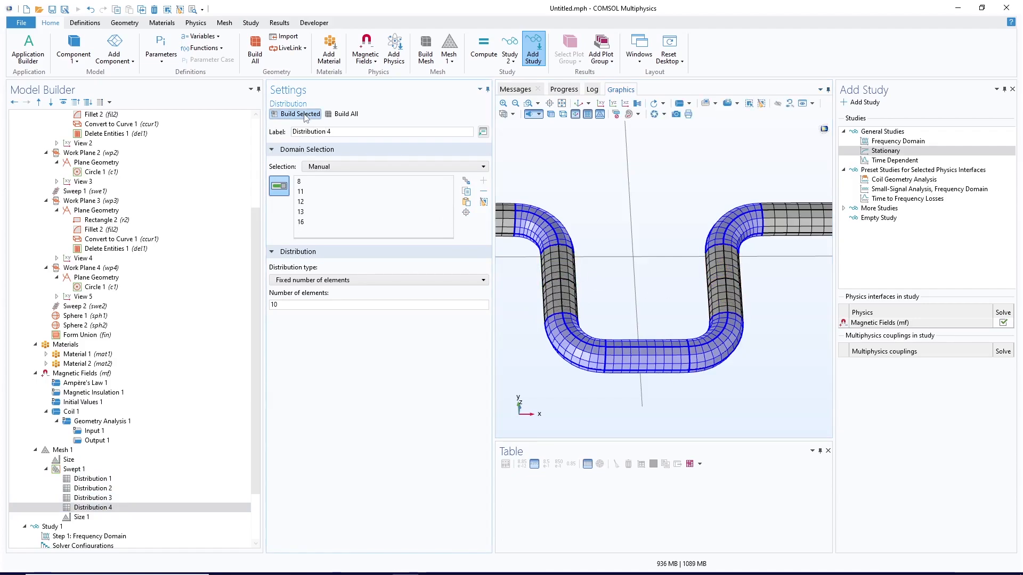
# - Duplicate Distribution 4 and move the copy above Size 1 in the Swept 1 sequence
pyautogui.rightClick(109, 509)
pyautogui.click(139, 420)
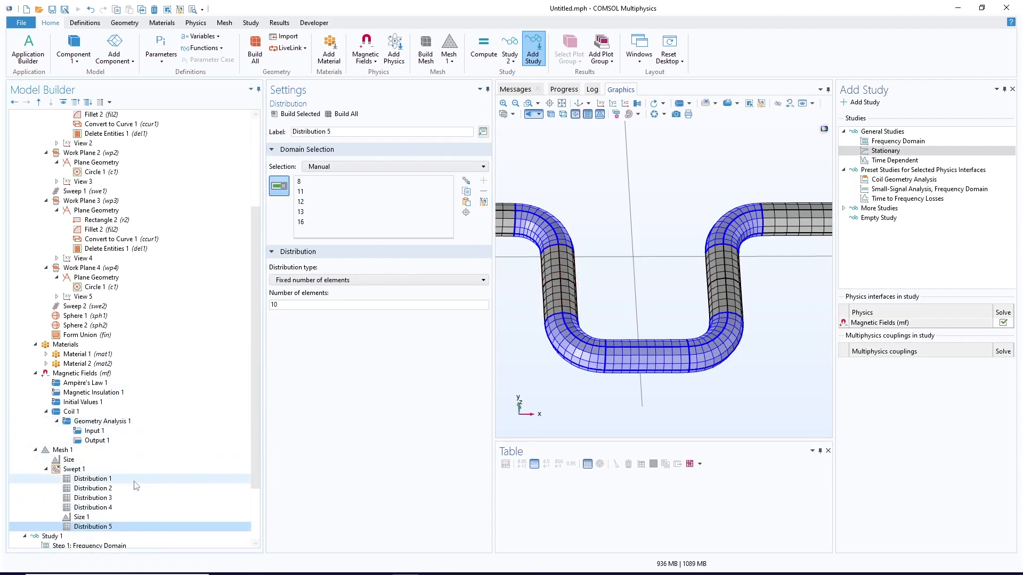
pyautogui.moveTo(103, 529); pyautogui.dragTo(104, 519)
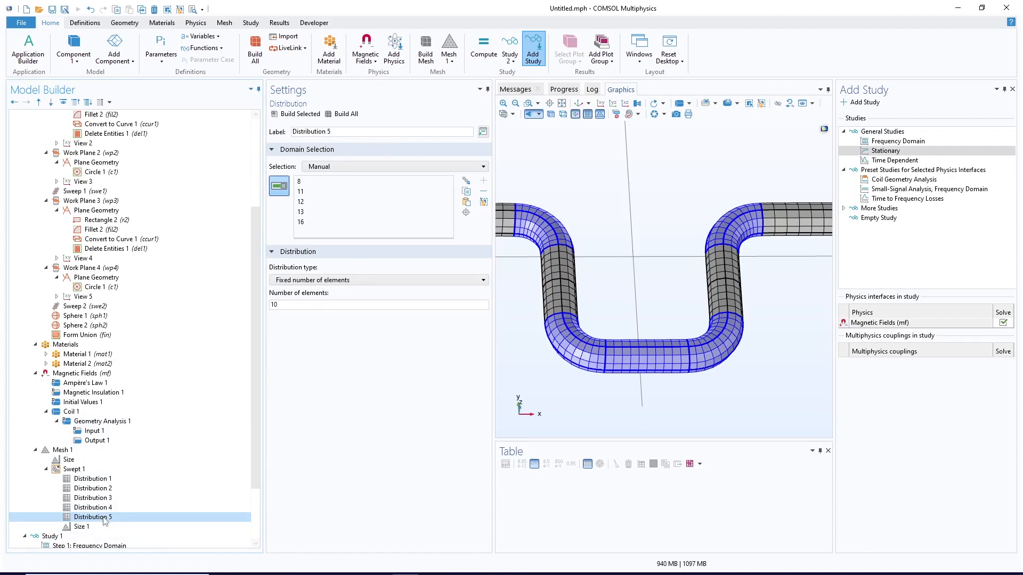
# - Assign Distribution 5 to the U-bend's straight vertical legs only, domains 9, 10, 14 and 15, and build it
pyautogui.click(558, 264)
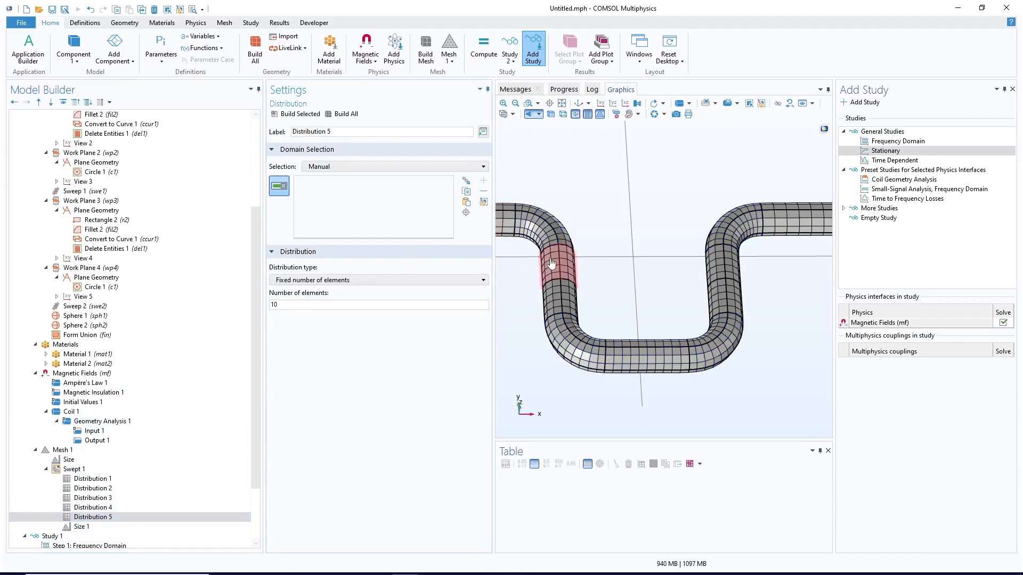
pyautogui.keyDown('ctrl'); pyautogui.click(559, 301); pyautogui.keyUp('ctrl')
pyautogui.keyDown('ctrl'); pyautogui.click(723, 294); pyautogui.keyUp('ctrl')
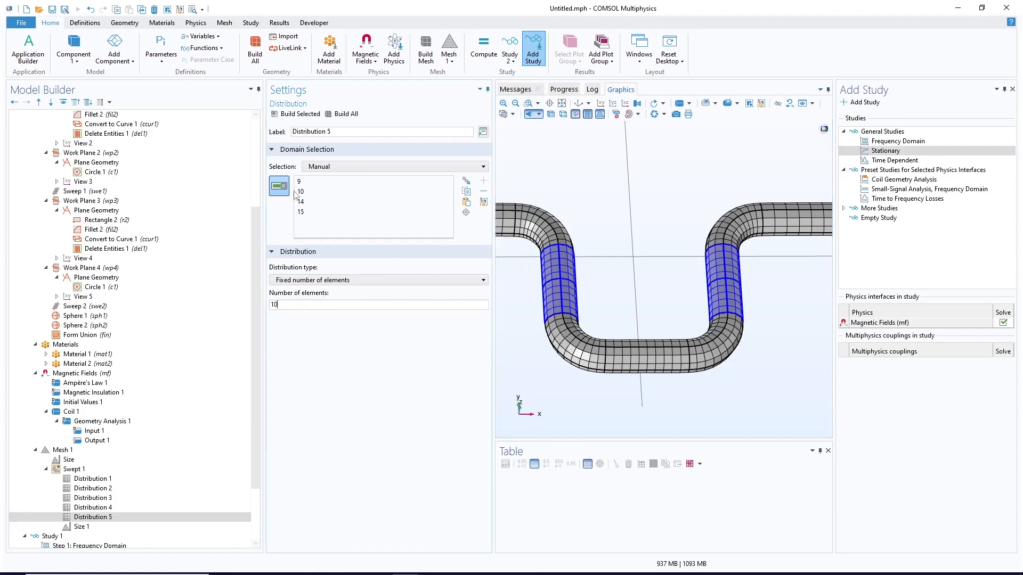
pyautogui.click(300, 114)
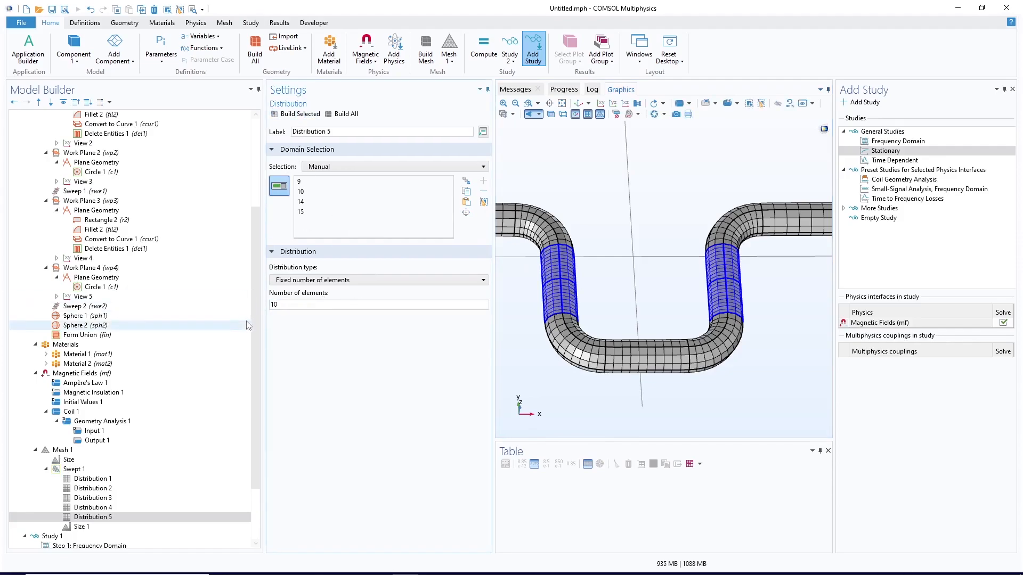
# - Set Distribution 5's number of elements to 5 and rebuild the selected mesh
pyautogui.moveTo(281, 305); pyautogui.dragTo(261, 308)
pyautogui.write('5')
pyautogui.click(306, 114)
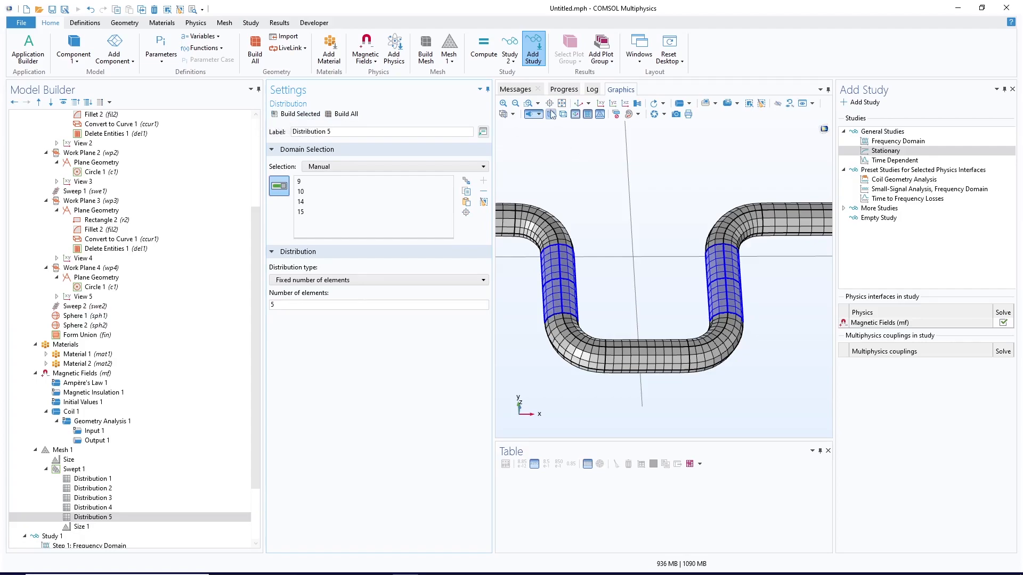
# - Add a Free Tetrahedral operation to Mesh 1 at Domain level and assign it to the inner sphere, domain 2
pyautogui.click(516, 104)
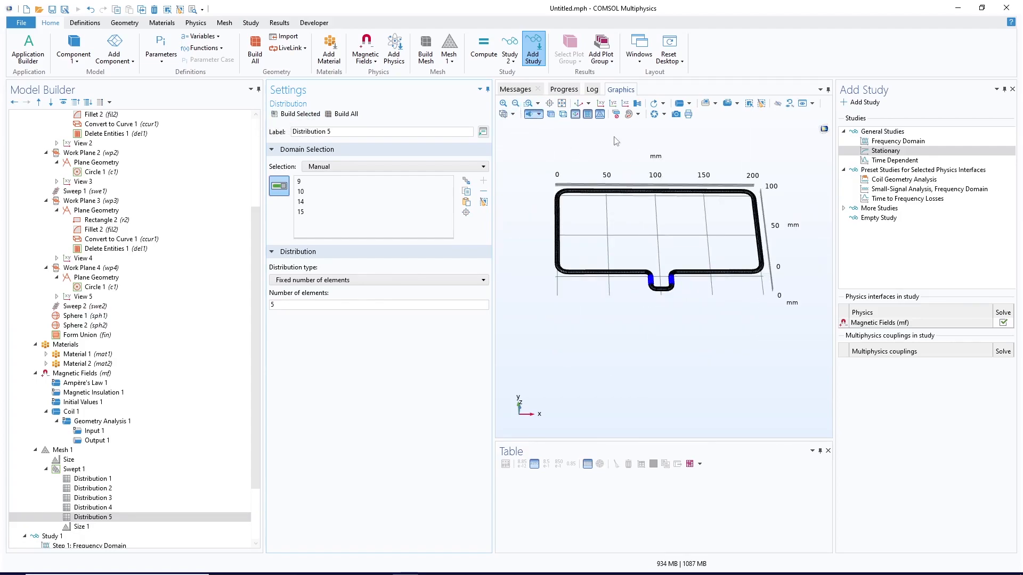
pyautogui.click(63, 451)
pyautogui.rightClick(62, 450)
pyautogui.click(134, 174)
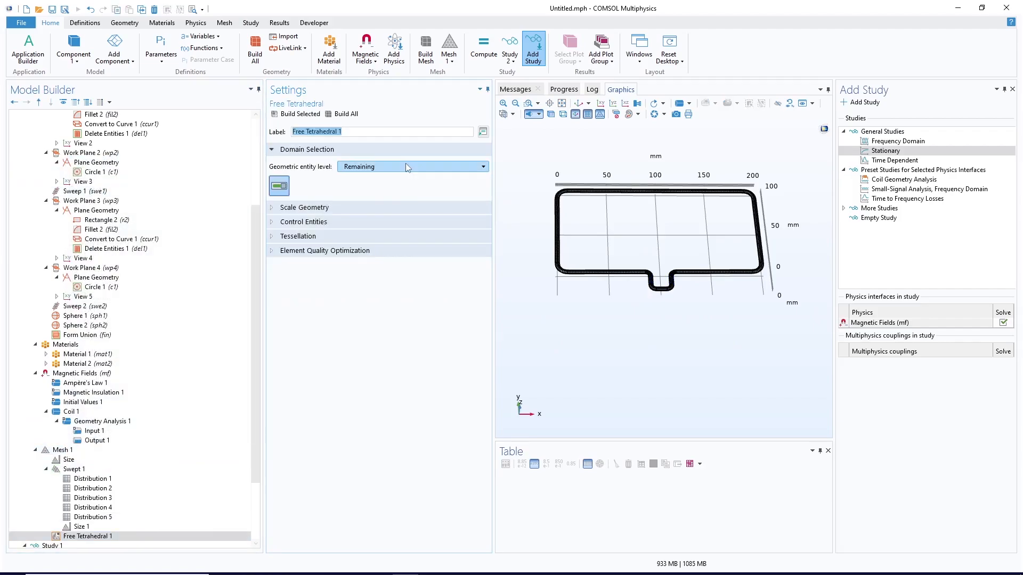
pyautogui.click(405, 167)
pyautogui.click(371, 197)
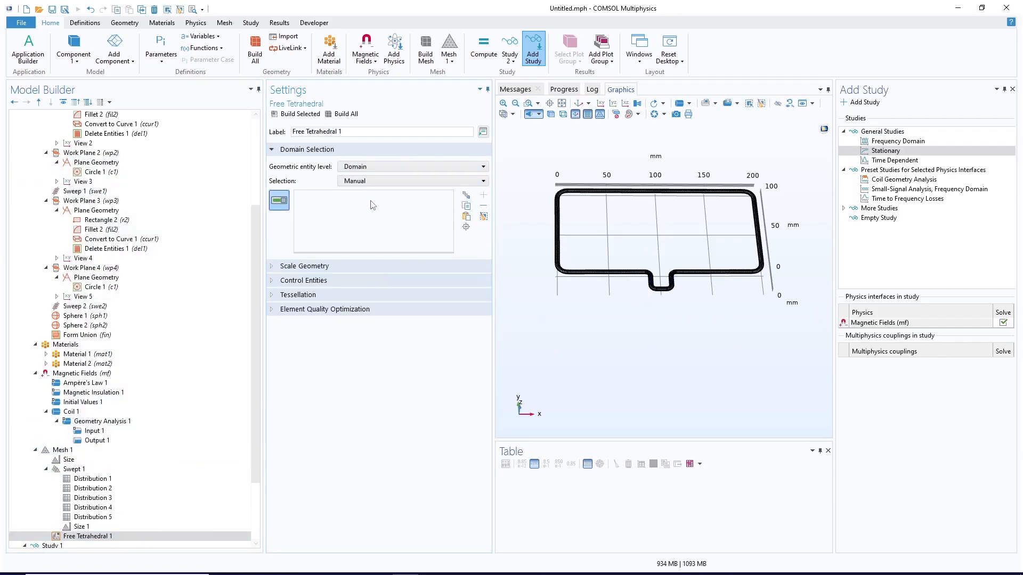
pyautogui.click(790, 104)
pyautogui.click(535, 335)
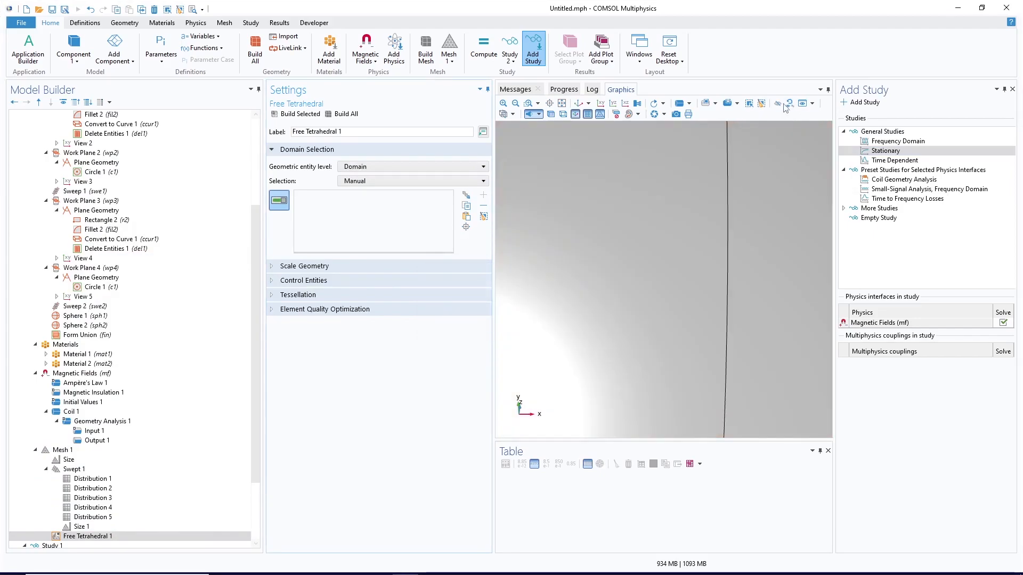
pyautogui.scroll(-5, 714, 255)
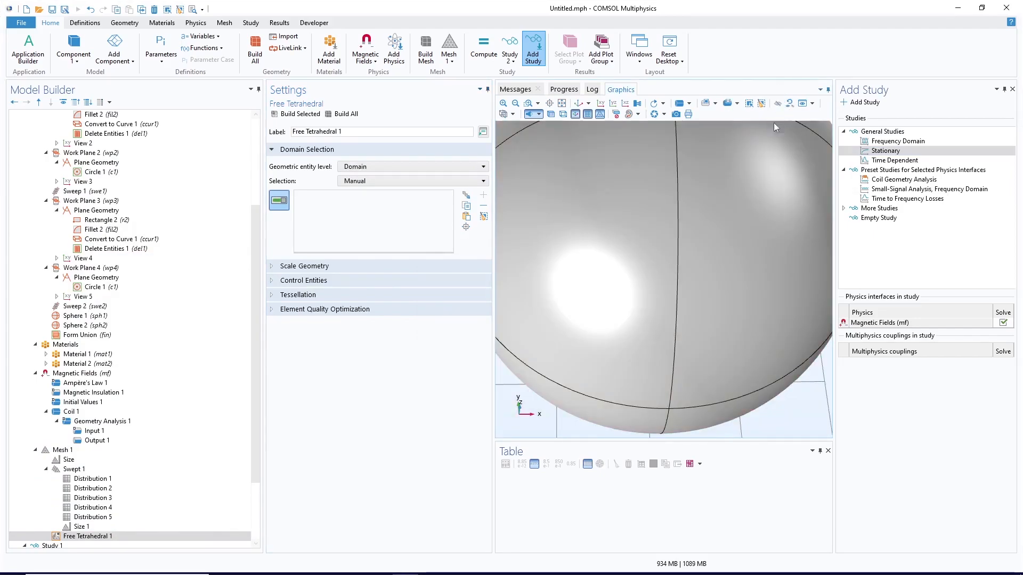
pyautogui.click(728, 235)
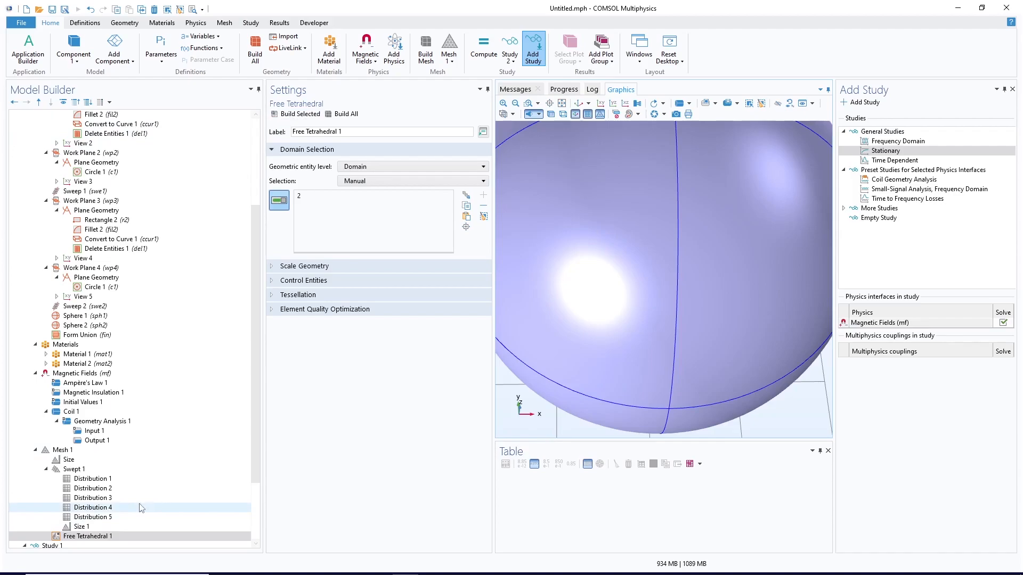
# - Add a Size node under Free Tetrahedral 1 with the predefined element size Finer
pyautogui.rightClick(100, 536)
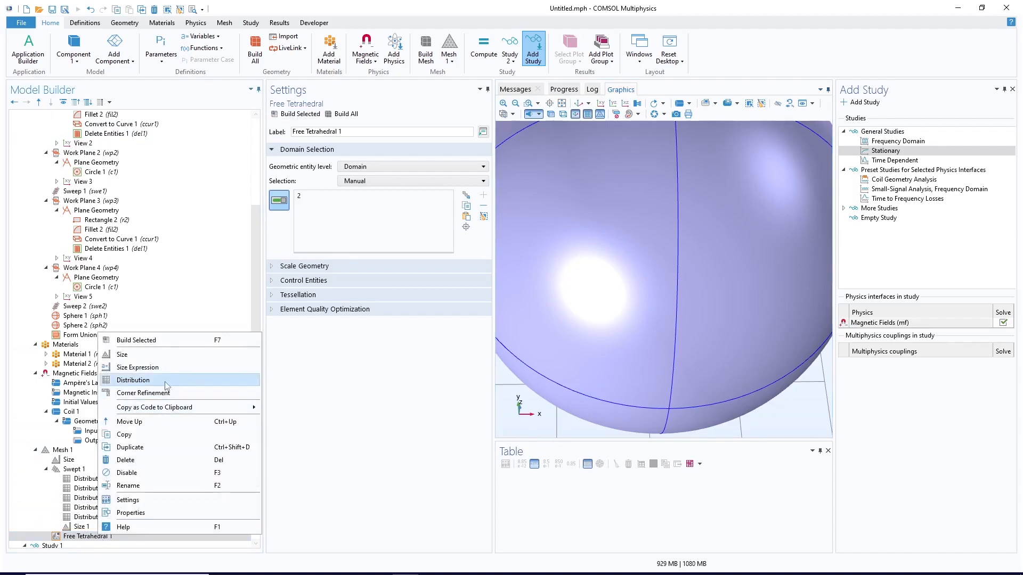
pyautogui.click(133, 354)
pyautogui.click(373, 309)
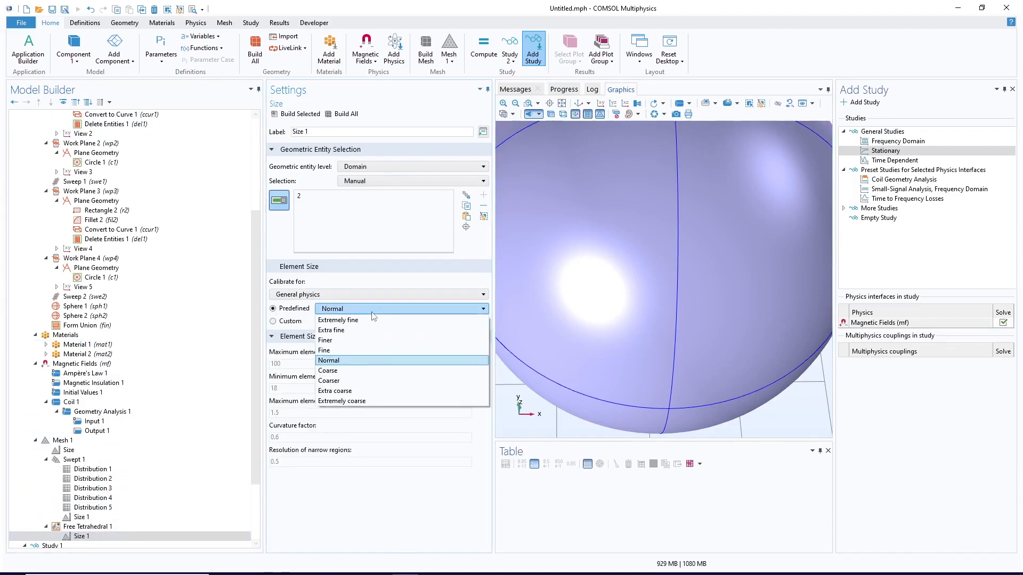
pyautogui.click(341, 341)
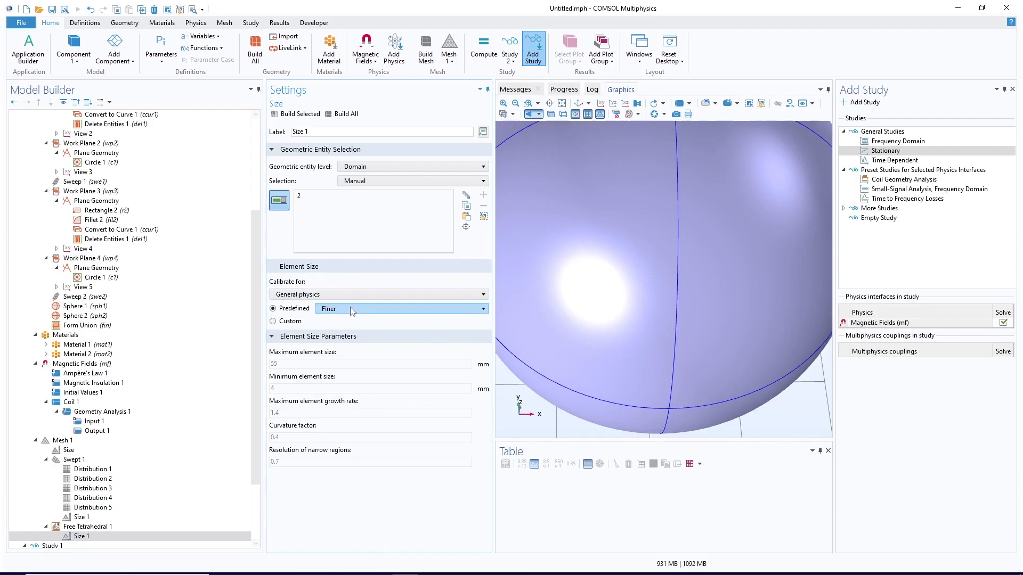
# - Try the predefined element size Fine for the inner sphere and build the selected mesh
pyautogui.click(351, 309)
pyautogui.click(341, 350)
pyautogui.click(300, 114)
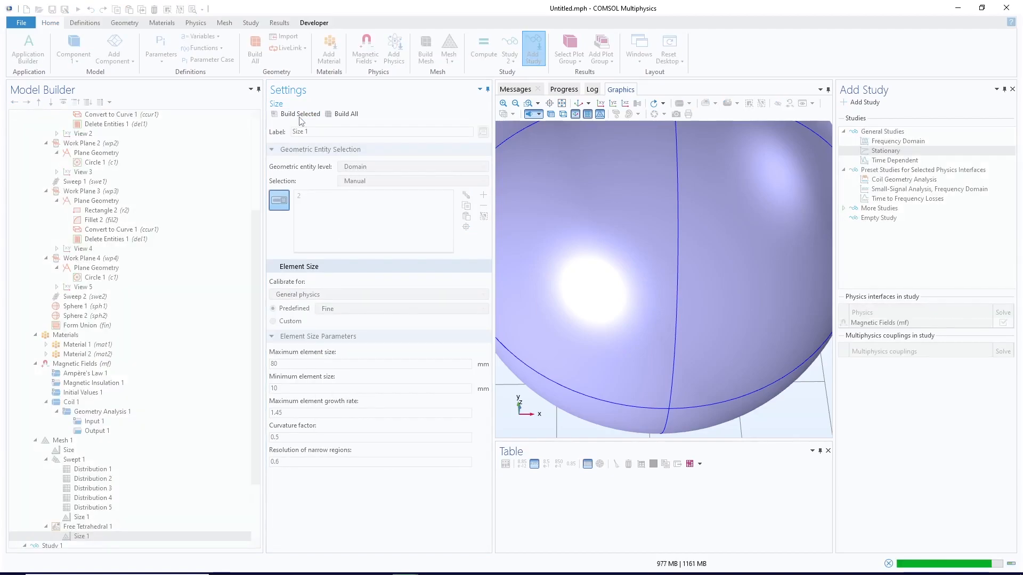
# - Set the inner sphere's predefined element size to Finer and rebuild the selected mesh
pyautogui.click(343, 309)
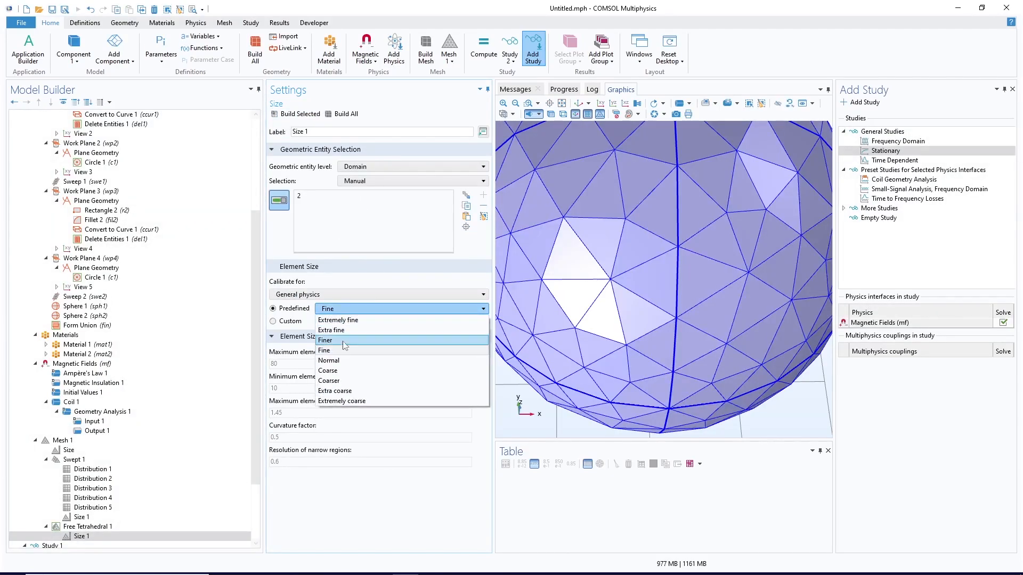
pyautogui.click(341, 341)
pyautogui.click(299, 114)
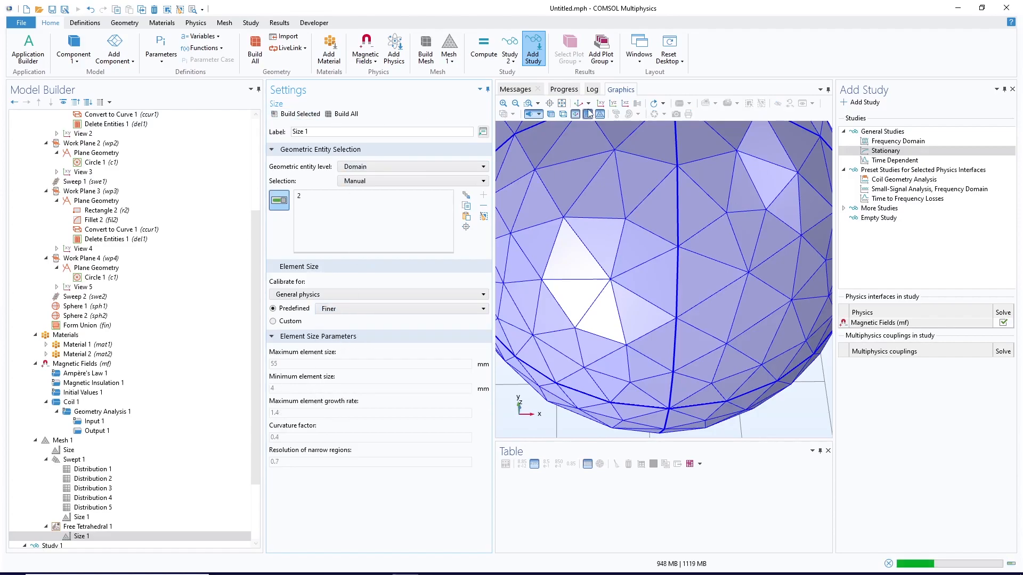
# - Add a second Free Tetrahedral operation to Mesh 1 for the remaining geometry and build it
pyautogui.click(63, 441)
pyautogui.rightClick(62, 440)
pyautogui.click(98, 151)
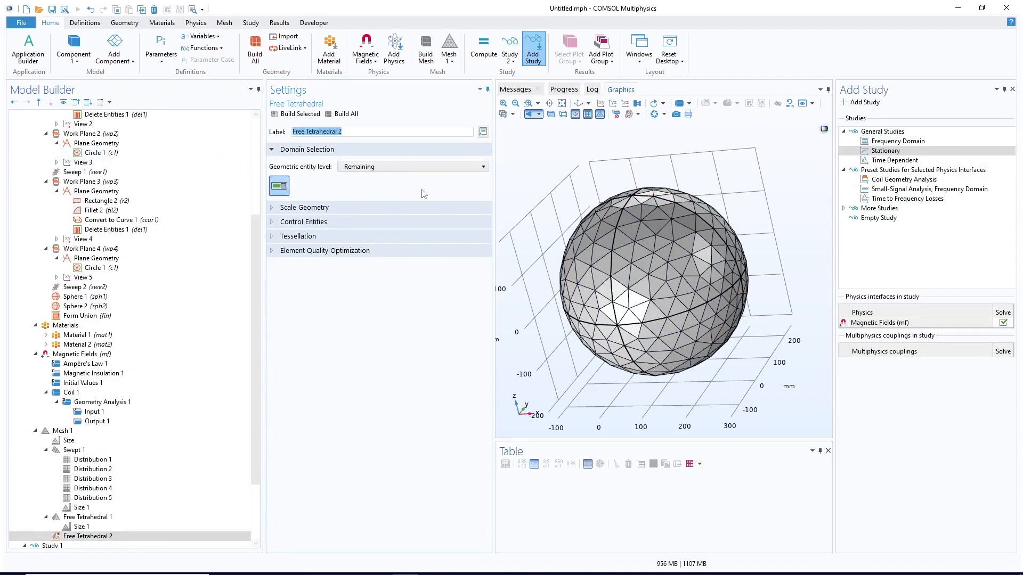
pyautogui.click(293, 115)
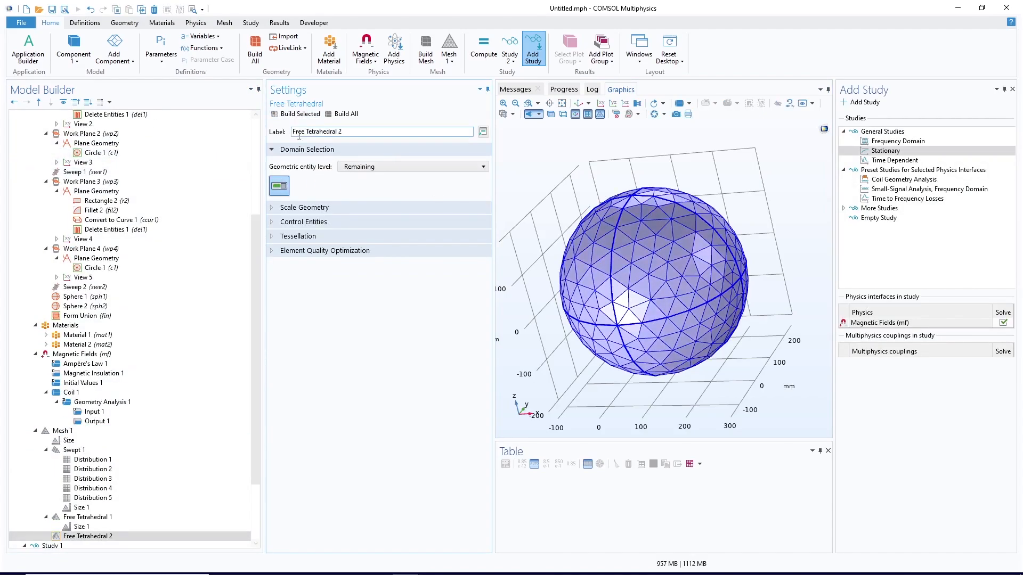
# - Reset the hidden entities and fit the whole meshed outer sphere in the graphics view
pyautogui.click(790, 104)
pyautogui.click(532, 331)
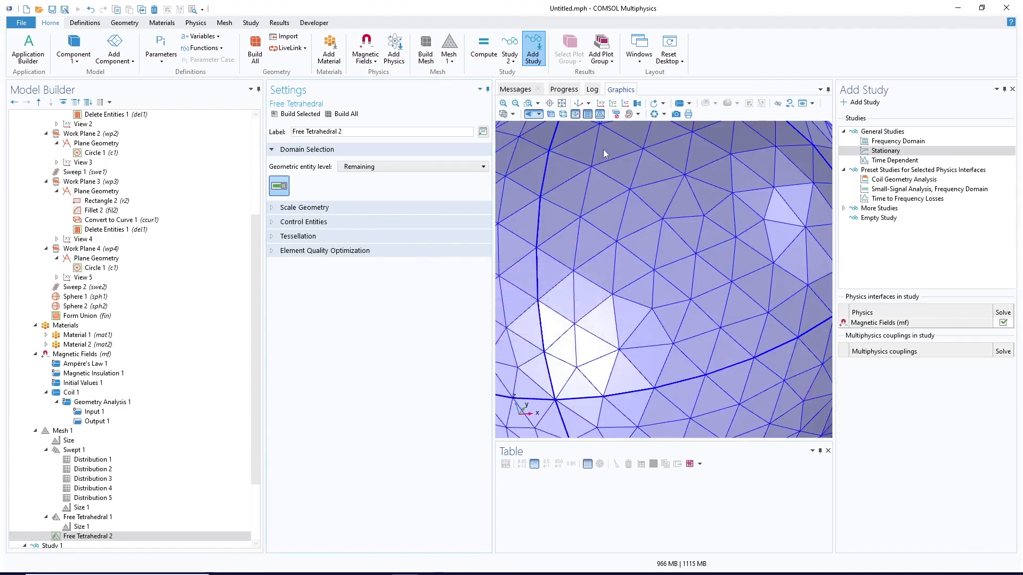
pyautogui.click(562, 104)
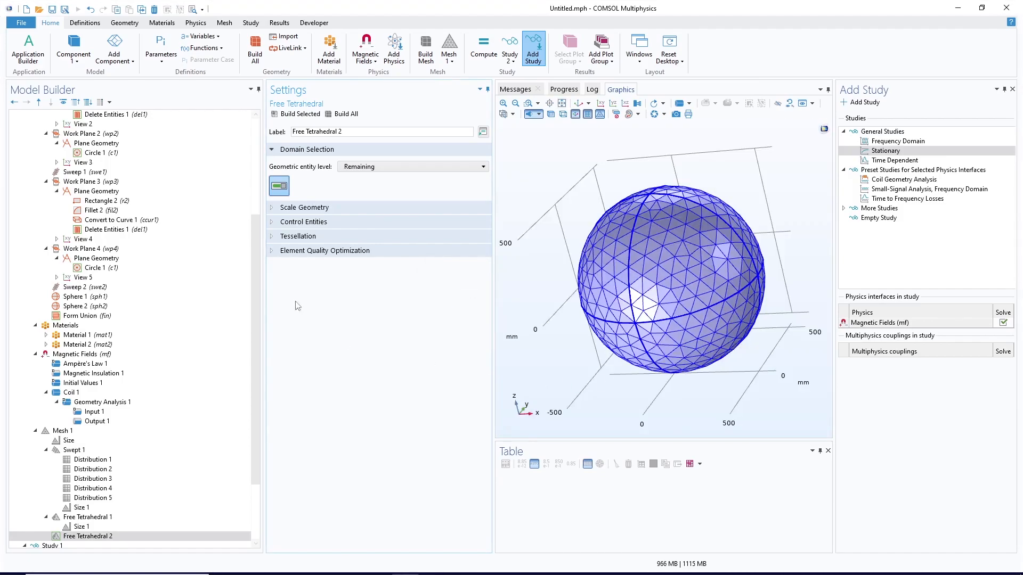
# - Display the mesh statistics of Mesh 1 to examine its element counts and quality
pyautogui.moveTo(254, 256); pyautogui.dragTo(255, 350)
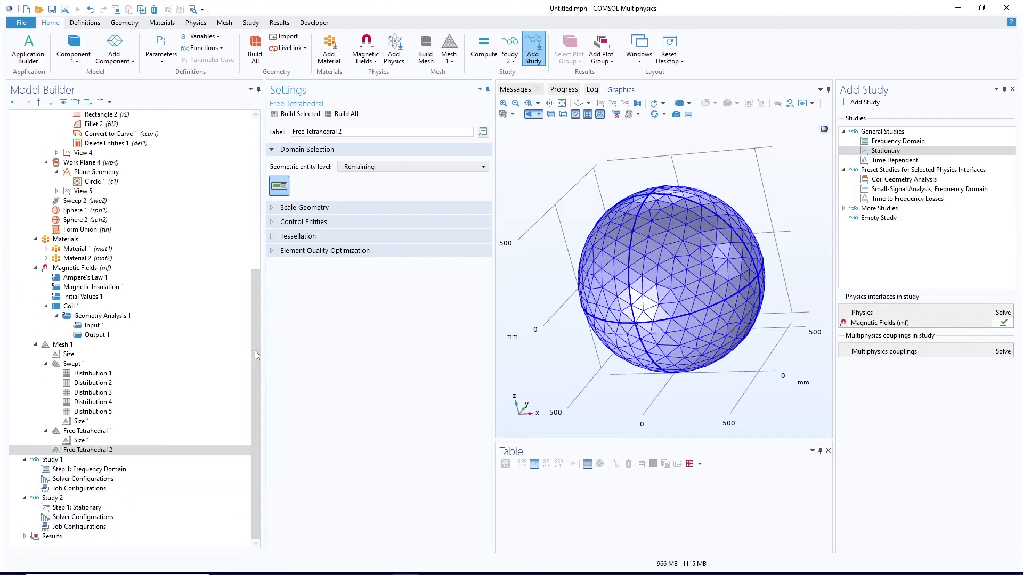
pyautogui.rightClick(64, 347)
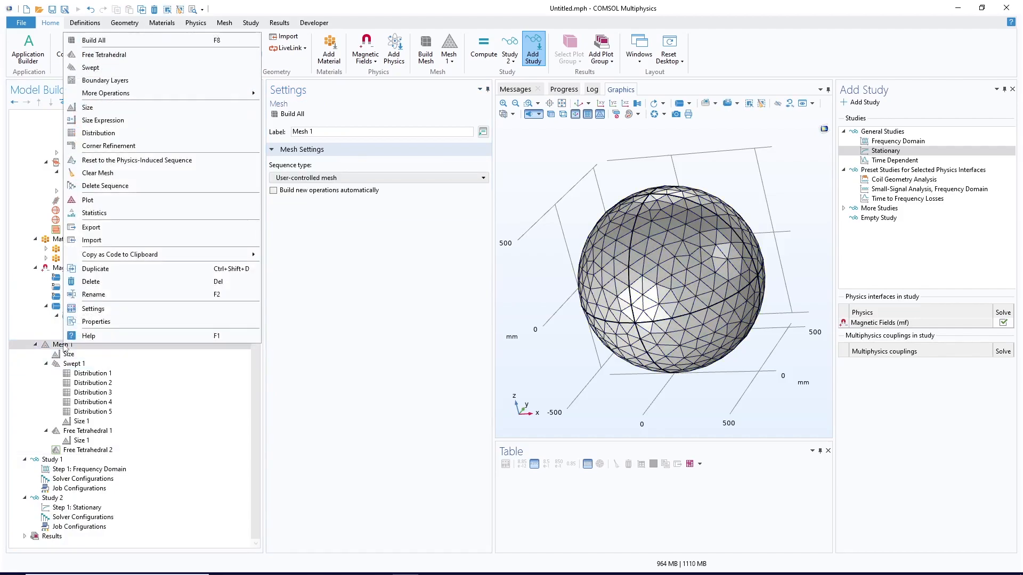
pyautogui.click(110, 212)
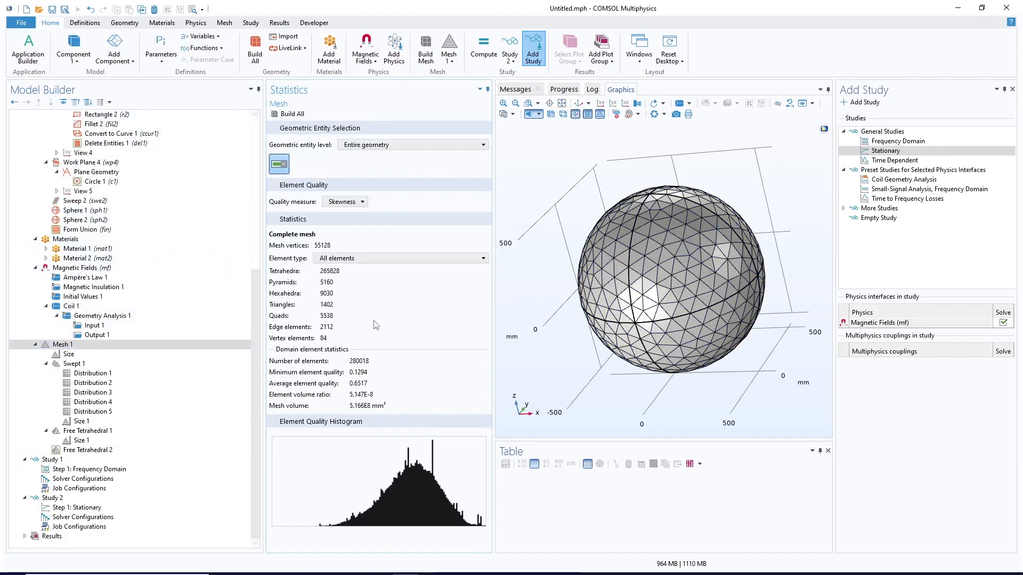
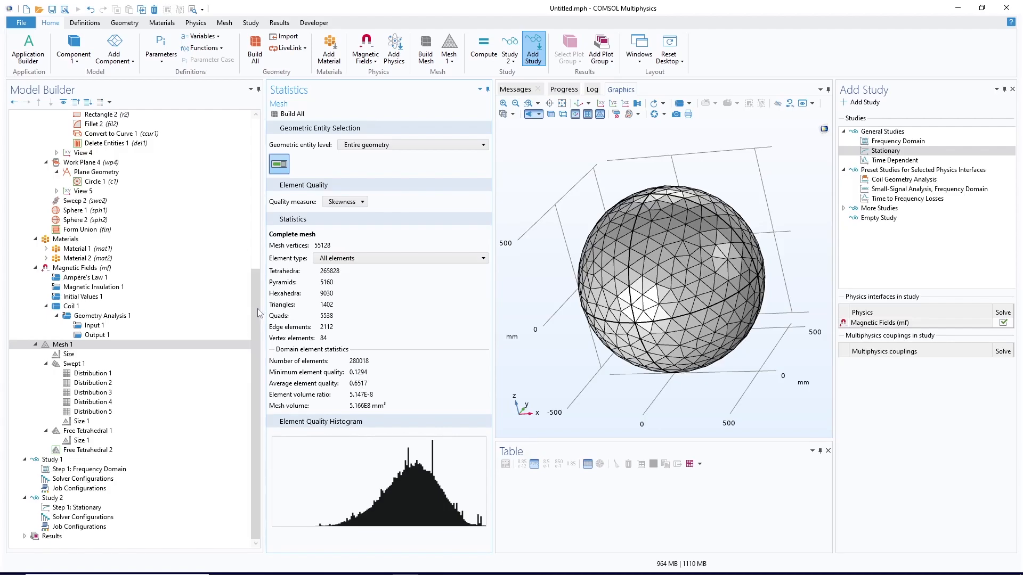
# - Create a mesh plot from Mesh 1 and open the settings of its mesh feature
pyautogui.click(79, 346)
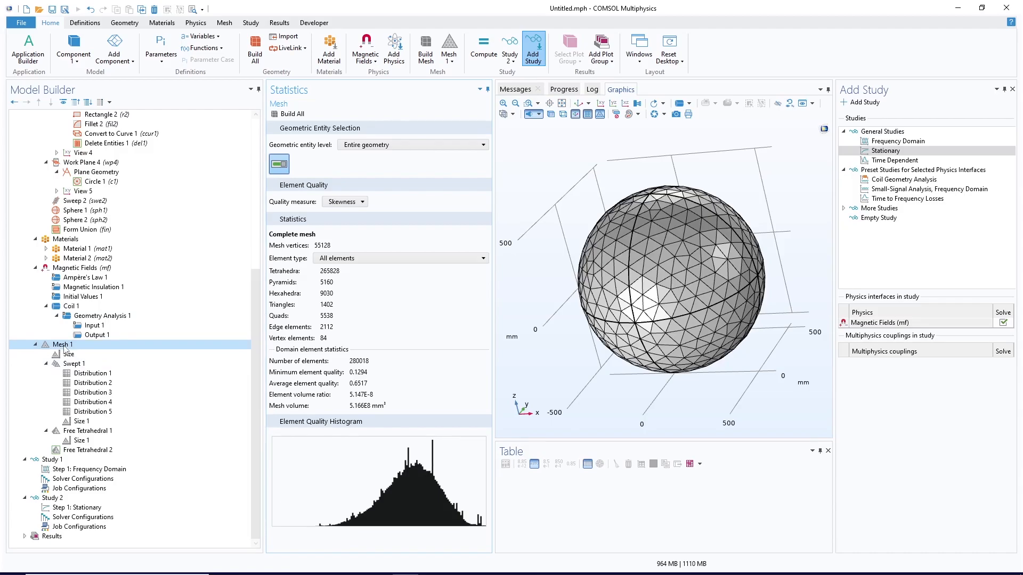
pyautogui.rightClick(64, 347)
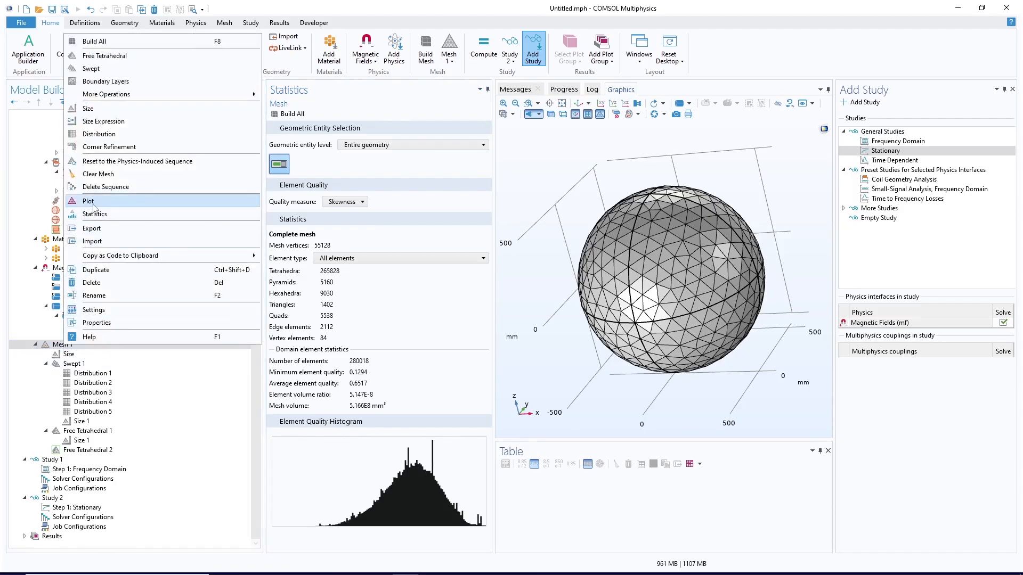
pyautogui.click(94, 211)
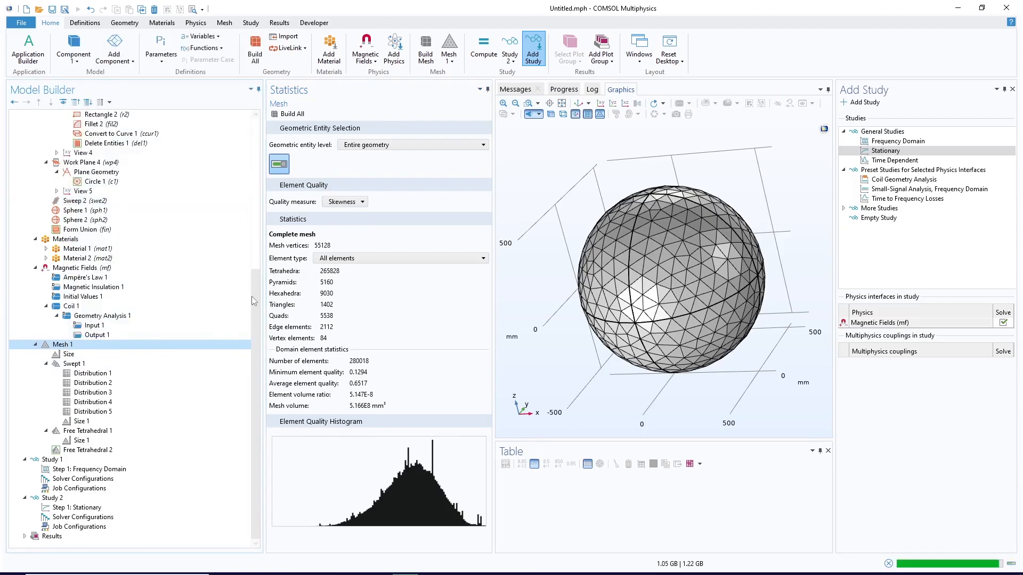
pyautogui.moveTo(254, 293); pyautogui.dragTo(255, 315)
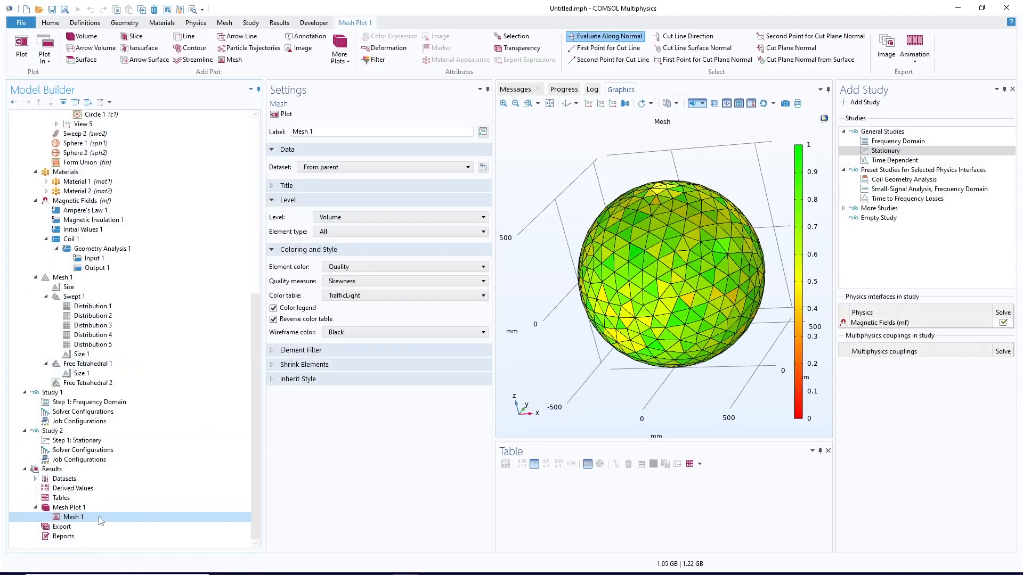
# - Plot only the hexahedron elements coloured by quality and examine them along the coil's bent section
pyautogui.click(328, 233)
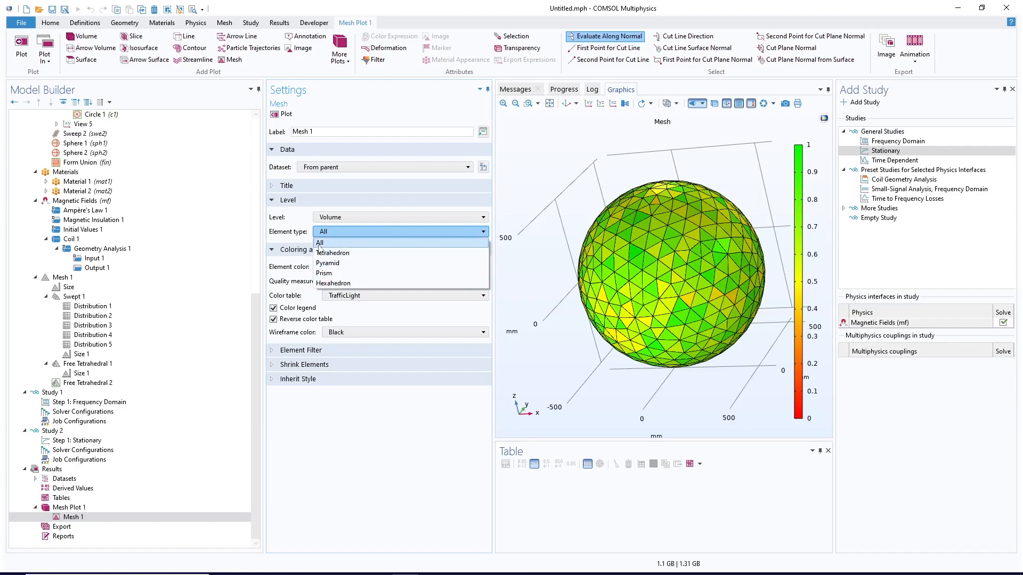
pyautogui.click(334, 284)
pyautogui.click(278, 114)
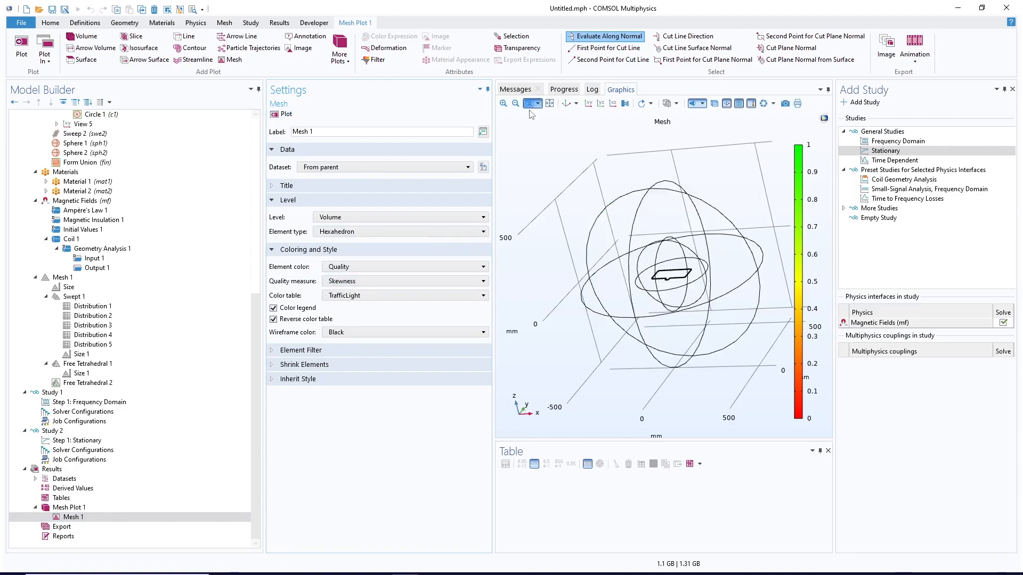
pyautogui.moveTo(691, 266); pyautogui.dragTo(666, 304)
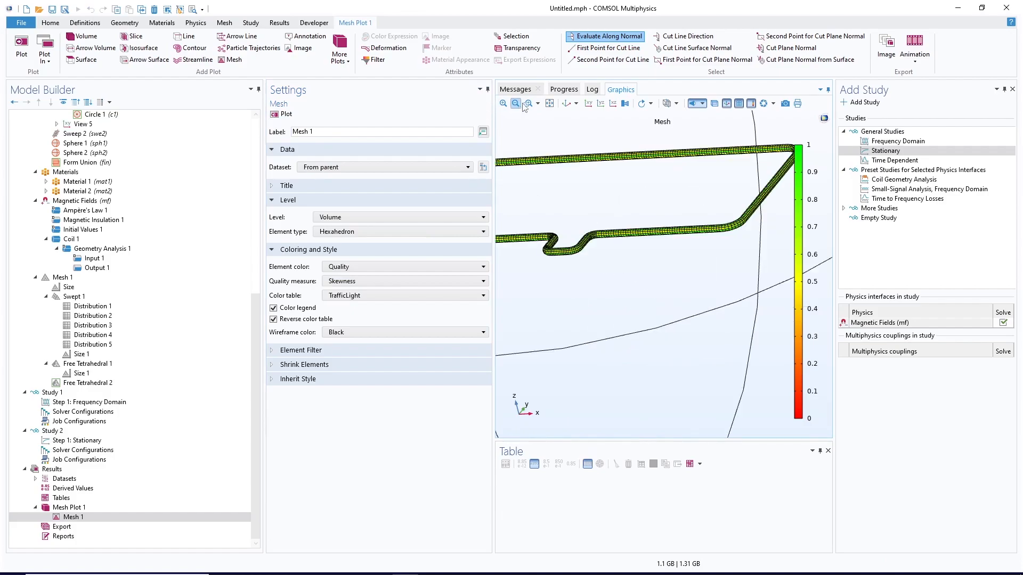
pyautogui.moveTo(646, 232); pyautogui.dragTo(532, 290)
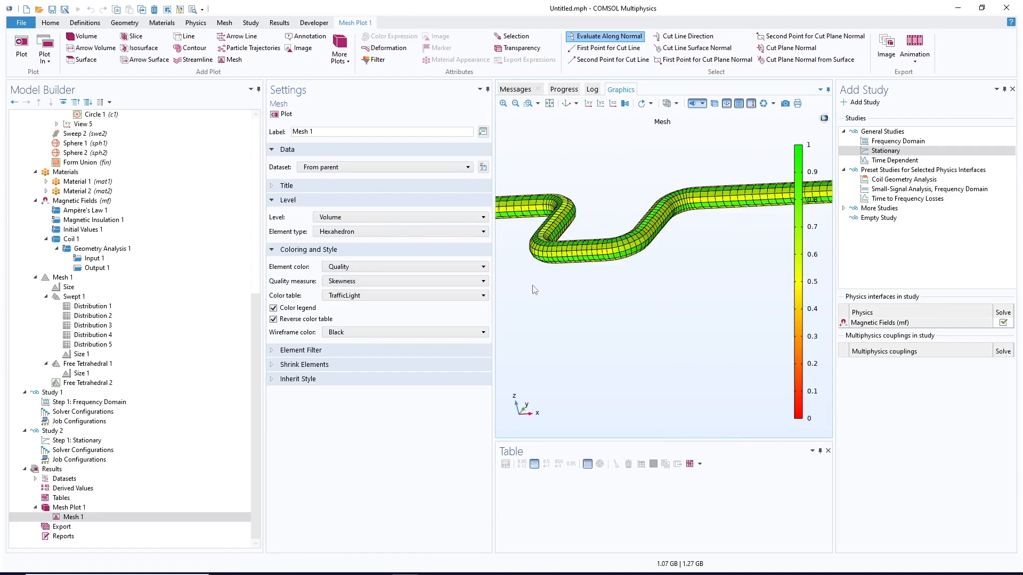
# - Set the mesh plot's element type to Pyramid, replot it and view the elements beside the coil's bent section closely
pyautogui.click(316, 235)
pyautogui.click(334, 258)
pyautogui.click(283, 114)
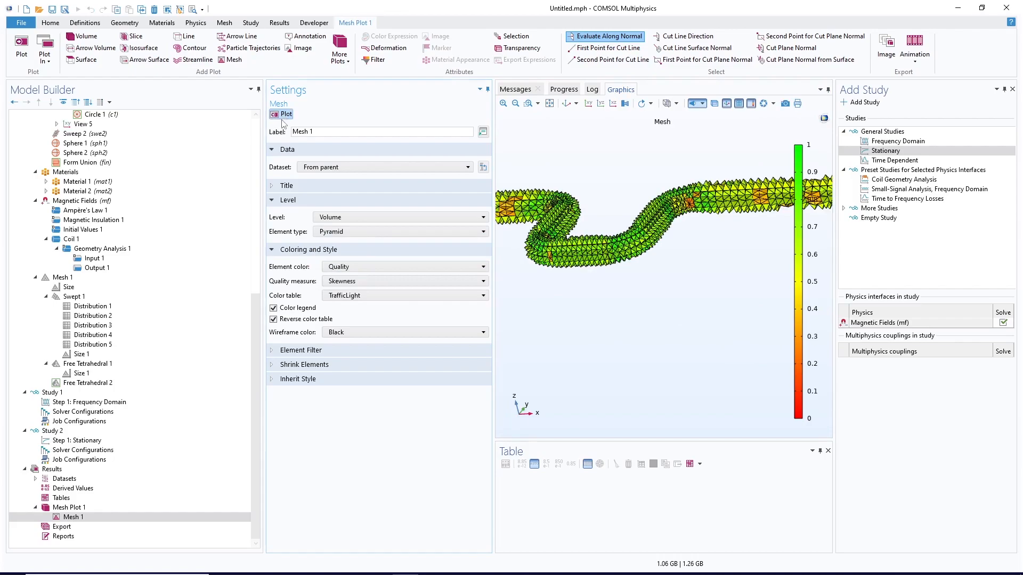
pyautogui.click(529, 103)
pyautogui.moveTo(761, 170); pyautogui.dragTo(672, 243)
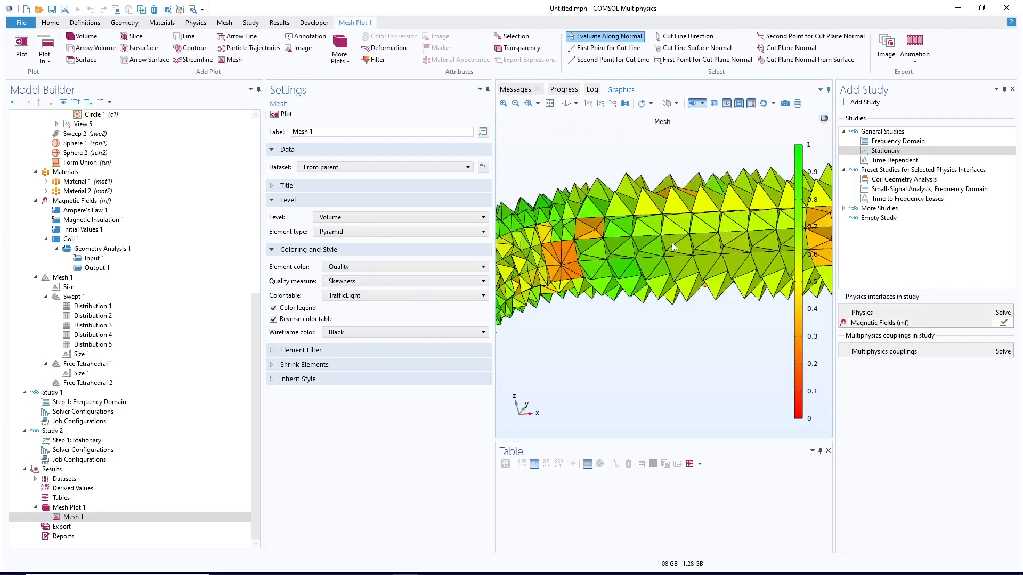
# - Examine the quality of the pyramid elements along the coil's long straight section next to the notch
pyautogui.click(516, 104)
pyautogui.moveTo(604, 289); pyautogui.dragTo(646, 336)
pyautogui.moveTo(646, 330); pyautogui.dragTo(589, 232)
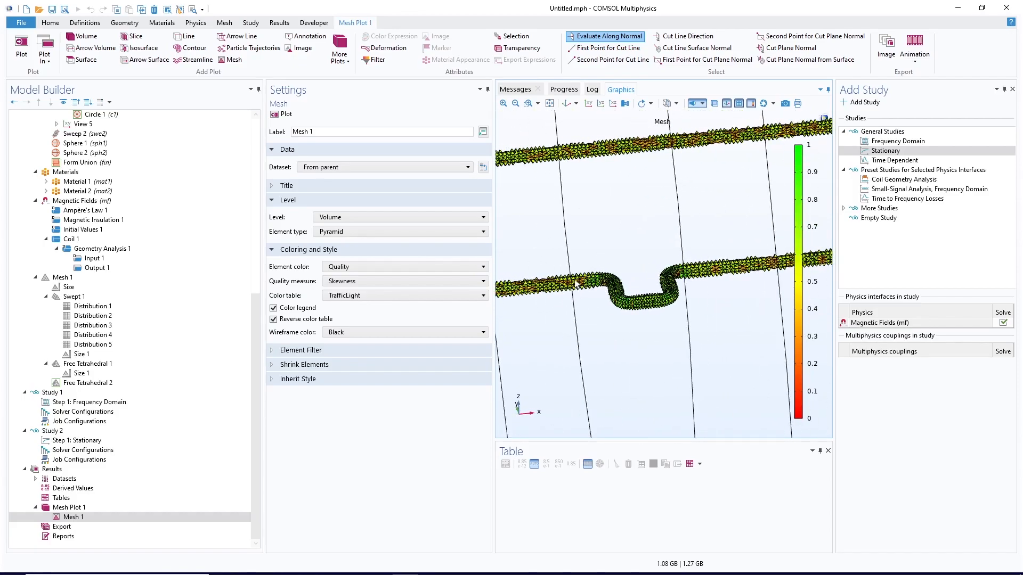
pyautogui.click(528, 103)
pyautogui.moveTo(583, 257); pyautogui.dragTo(571, 277)
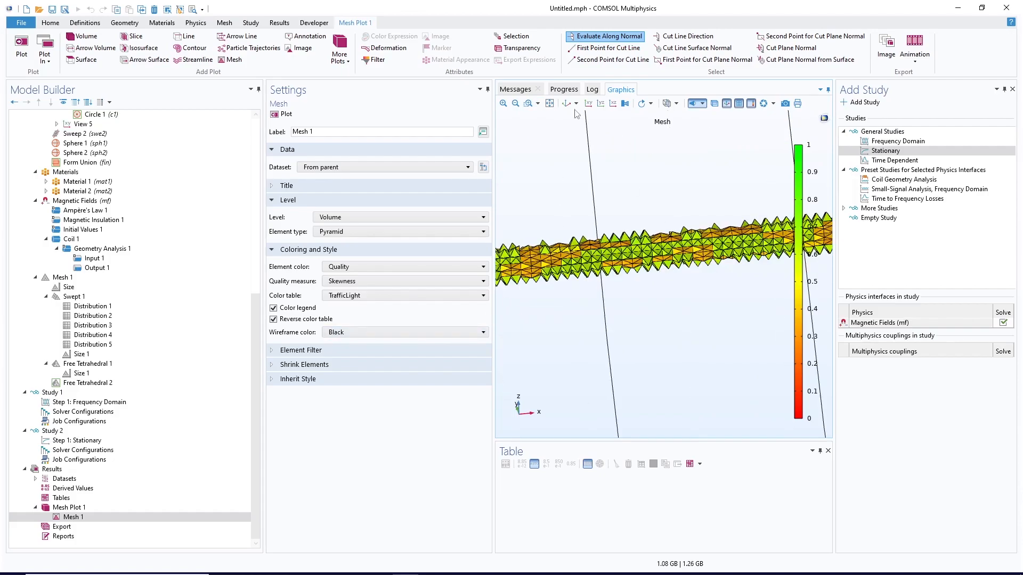
pyautogui.click(515, 103)
pyautogui.click(515, 102)
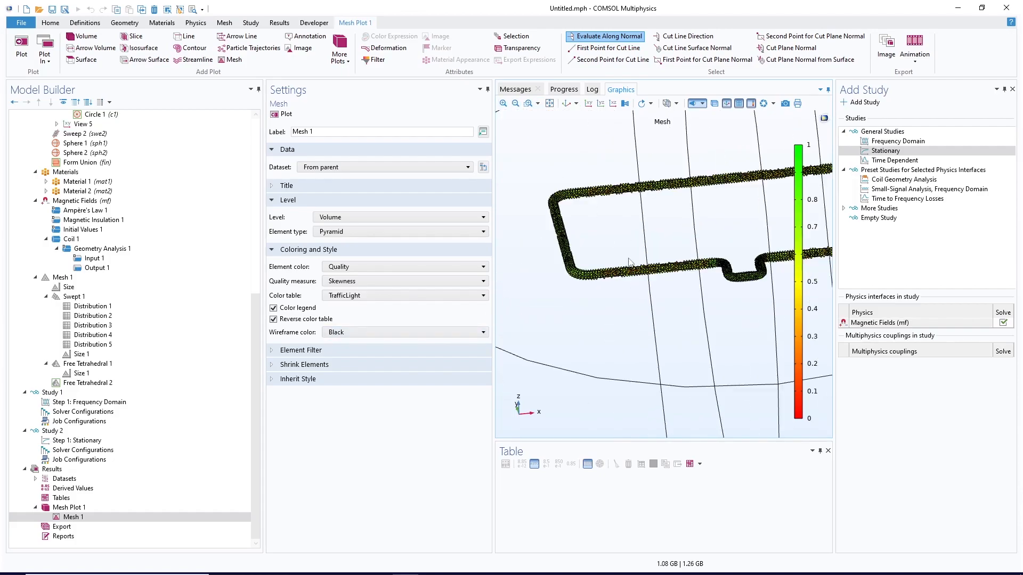
pyautogui.click(528, 103)
pyautogui.moveTo(699, 247); pyautogui.dragTo(635, 284)
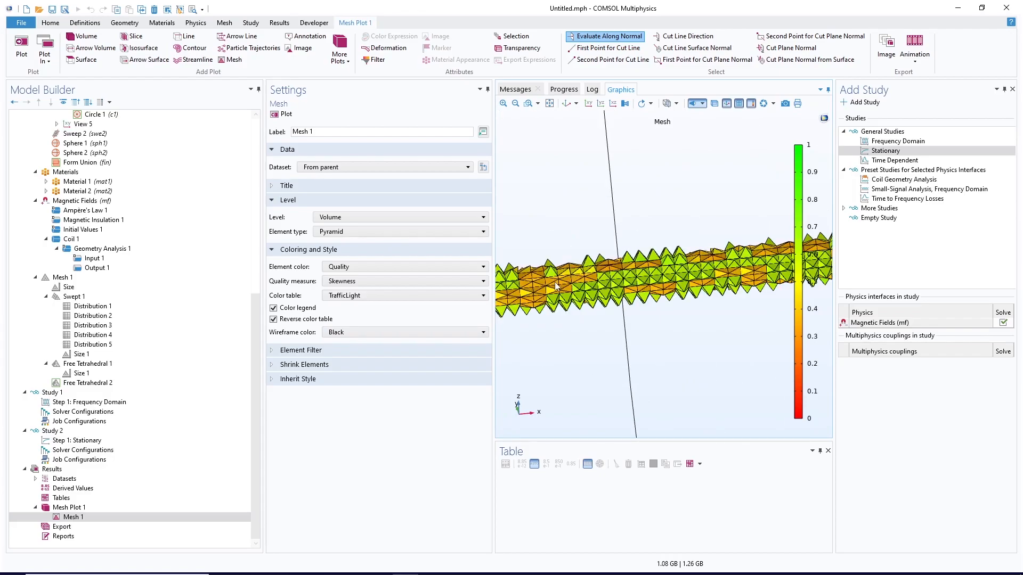
# - Examine the quality of the pyramid elements on the coil's short end section and compare it with the adjoining long section
pyautogui.click(515, 103)
pyautogui.click(515, 103)
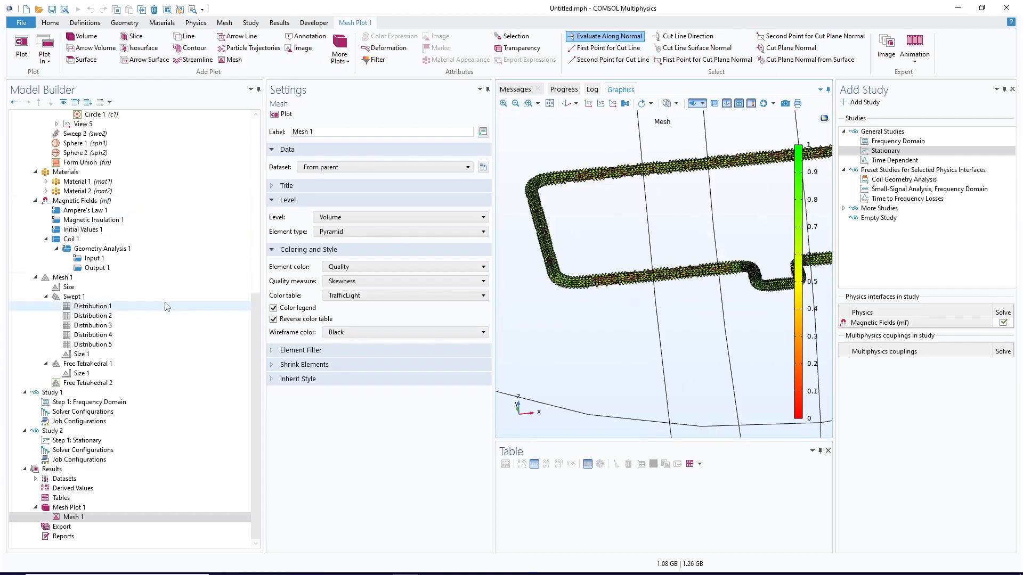
pyautogui.click(528, 103)
pyautogui.moveTo(557, 255); pyautogui.dragTo(540, 285)
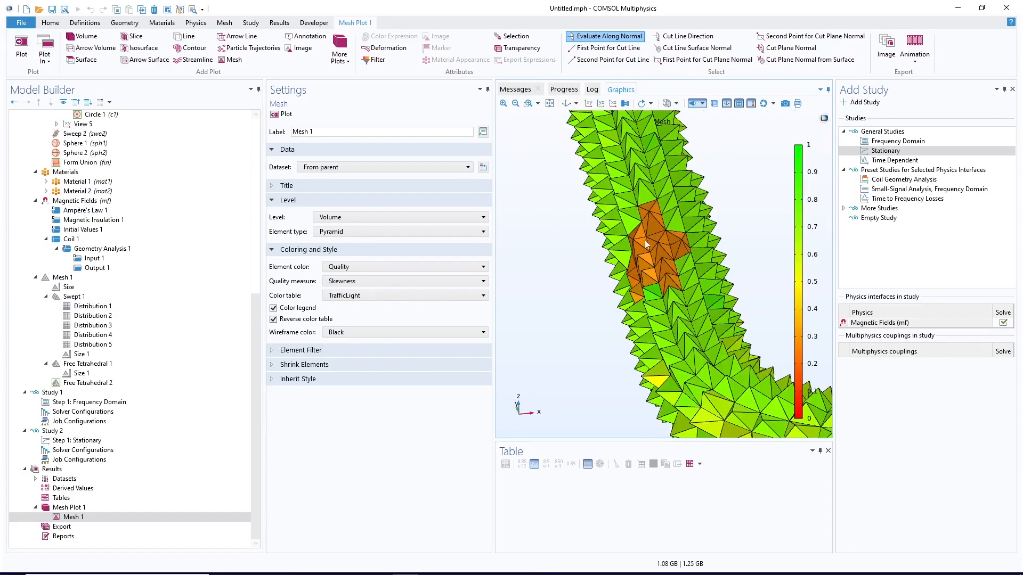
pyautogui.click(516, 102)
pyautogui.click(516, 103)
pyautogui.click(528, 103)
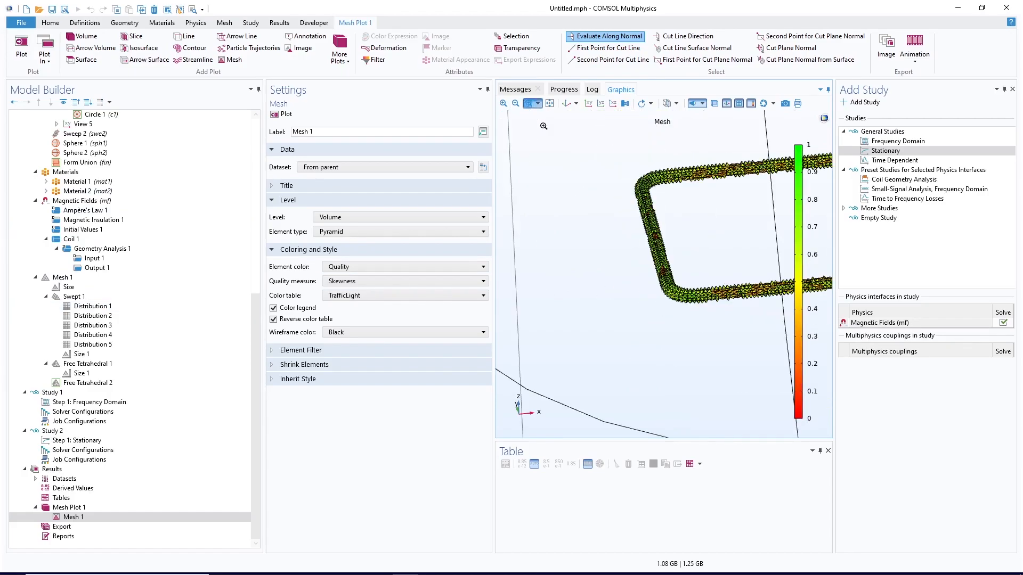
pyautogui.moveTo(706, 266); pyautogui.dragTo(784, 303)
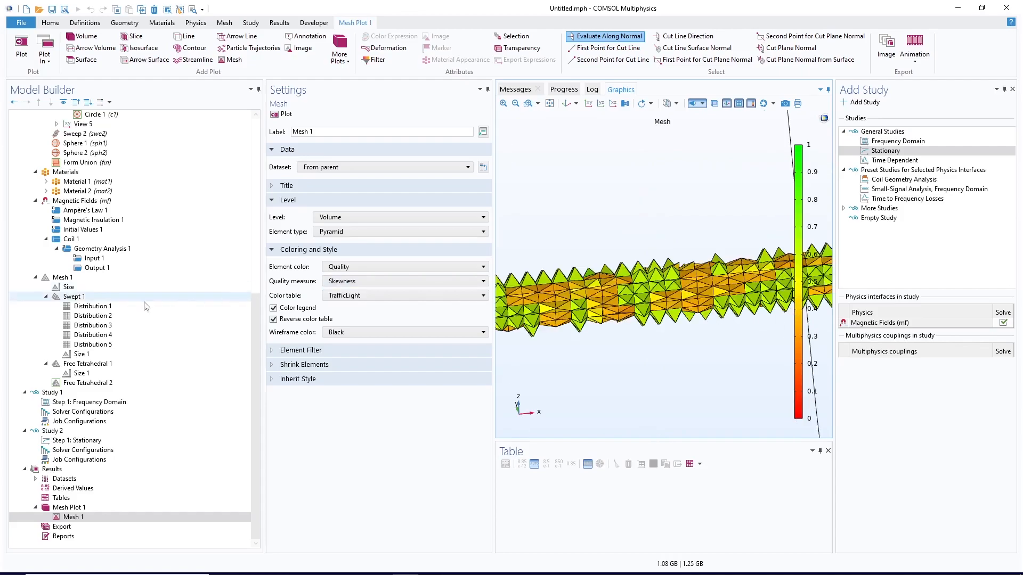
# - Set the number of elements of Distribution 1 on the coil's straight sections to 60 and build the selected mesh
pyautogui.click(117, 316)
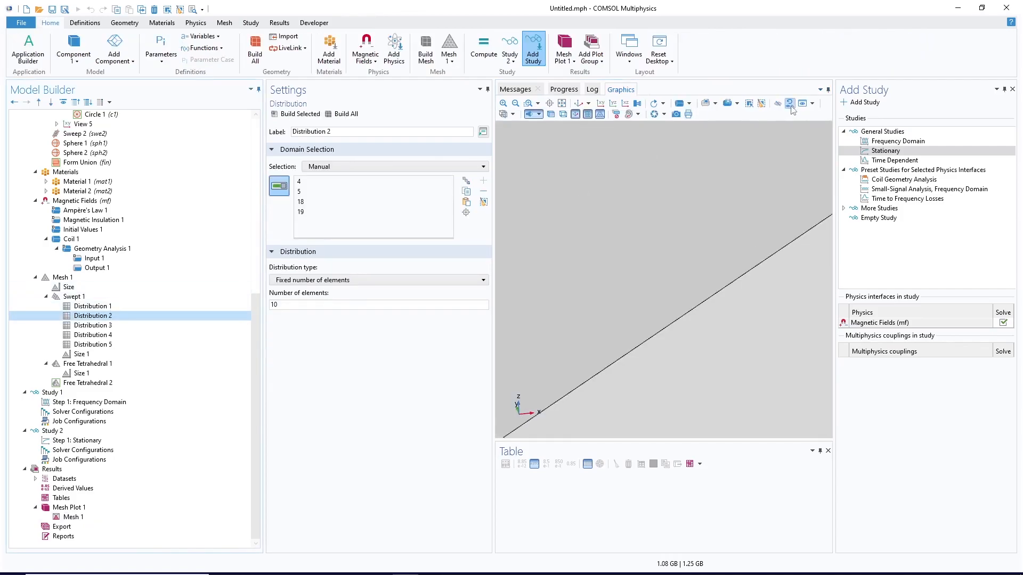
pyautogui.click(790, 104)
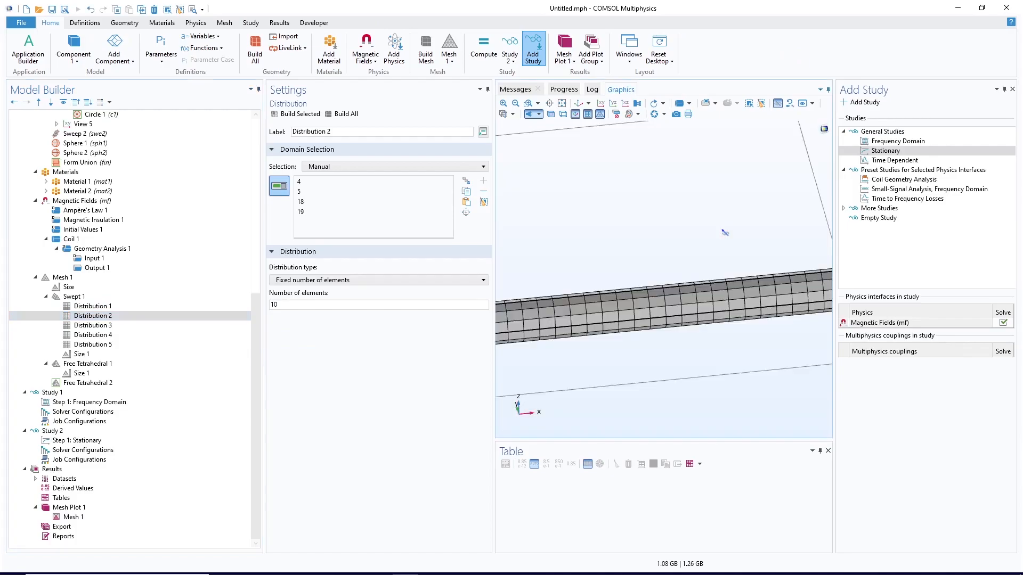
pyautogui.click(562, 102)
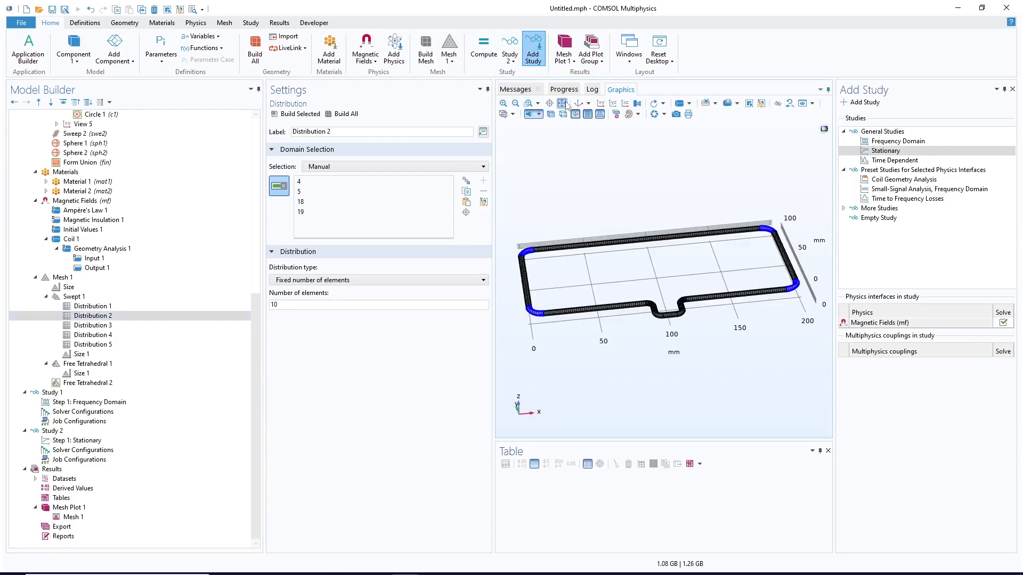
pyautogui.click(95, 307)
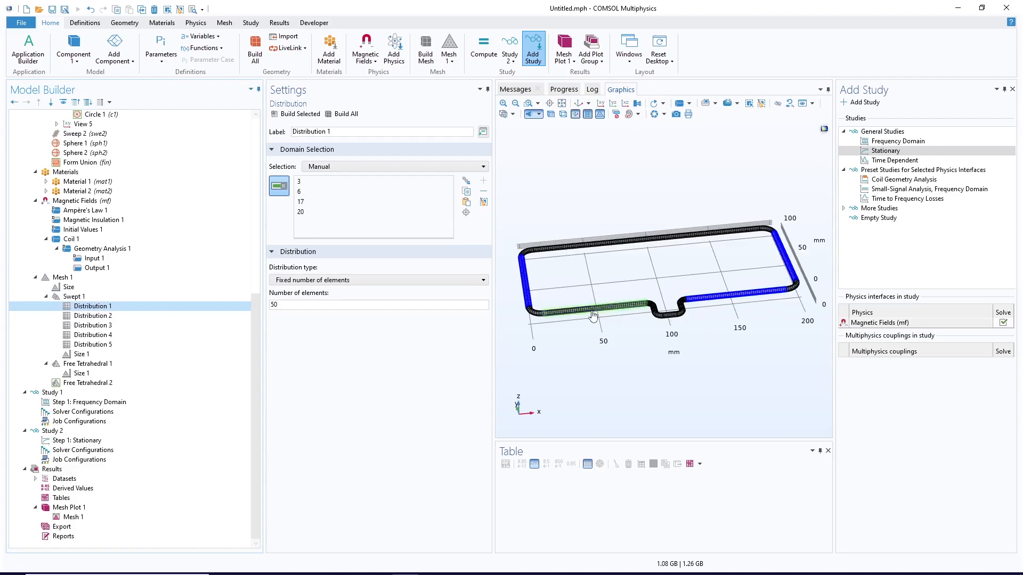
pyautogui.moveTo(281, 305); pyautogui.dragTo(247, 306)
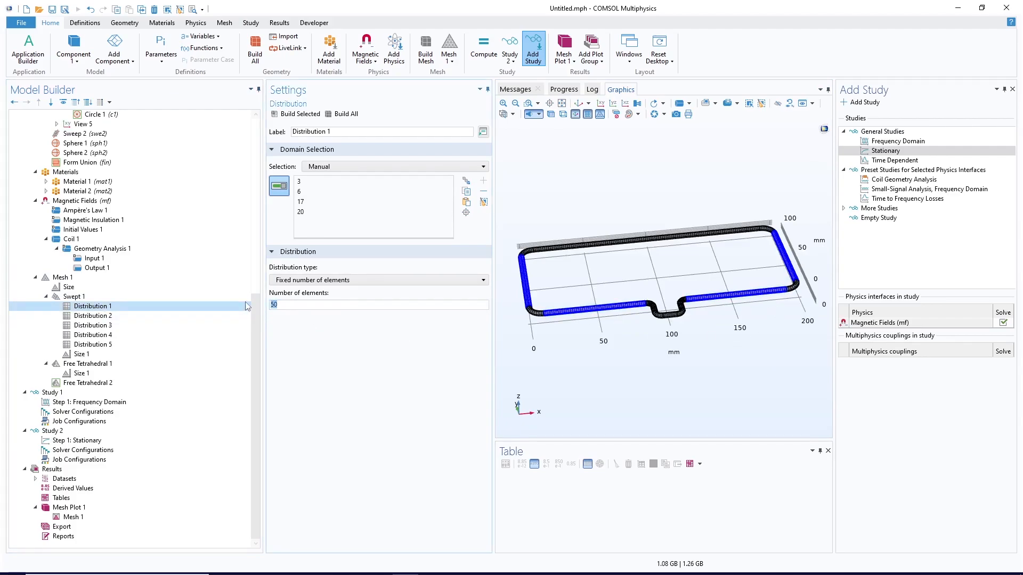
pyautogui.click(302, 114)
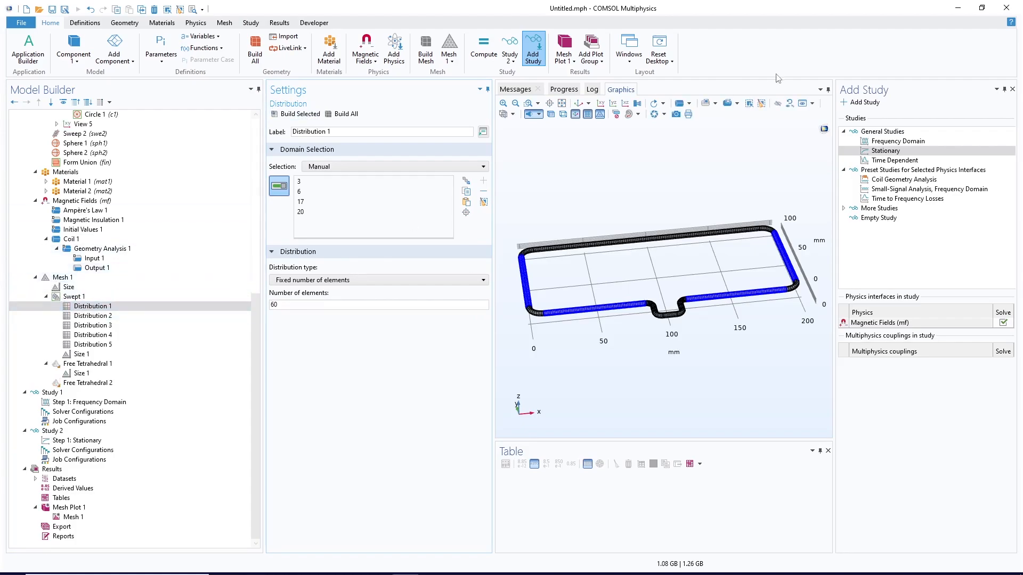
# - Reset all hidden entities and rebuild the complete Mesh 1 sequence
pyautogui.click(793, 105)
pyautogui.click(539, 334)
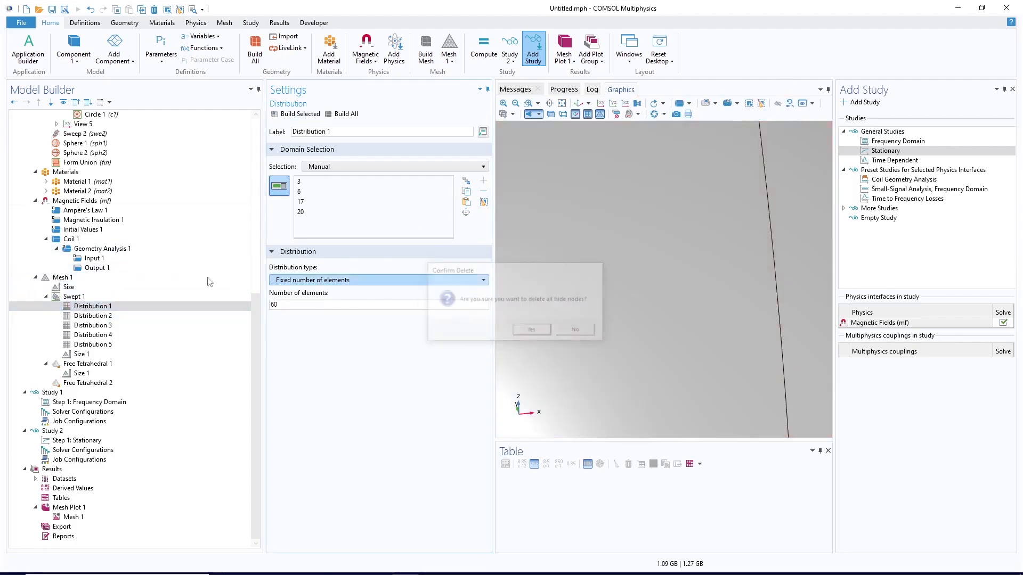
pyautogui.click(65, 279)
pyautogui.click(296, 114)
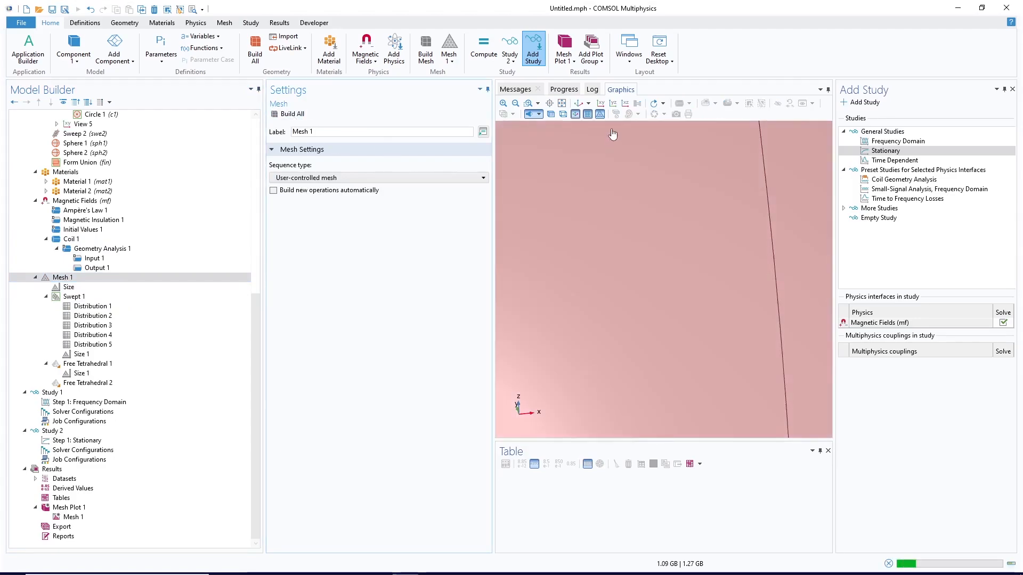
pyautogui.click(563, 104)
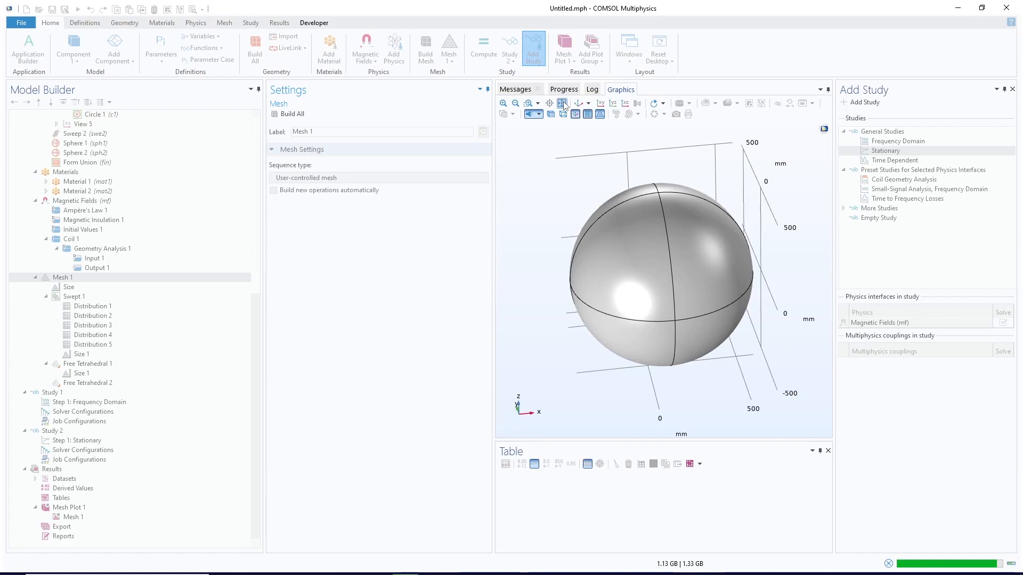
# - Display the statistics of the rebuilt Mesh 1 to examine its minimum and average element quality
pyautogui.click(78, 509)
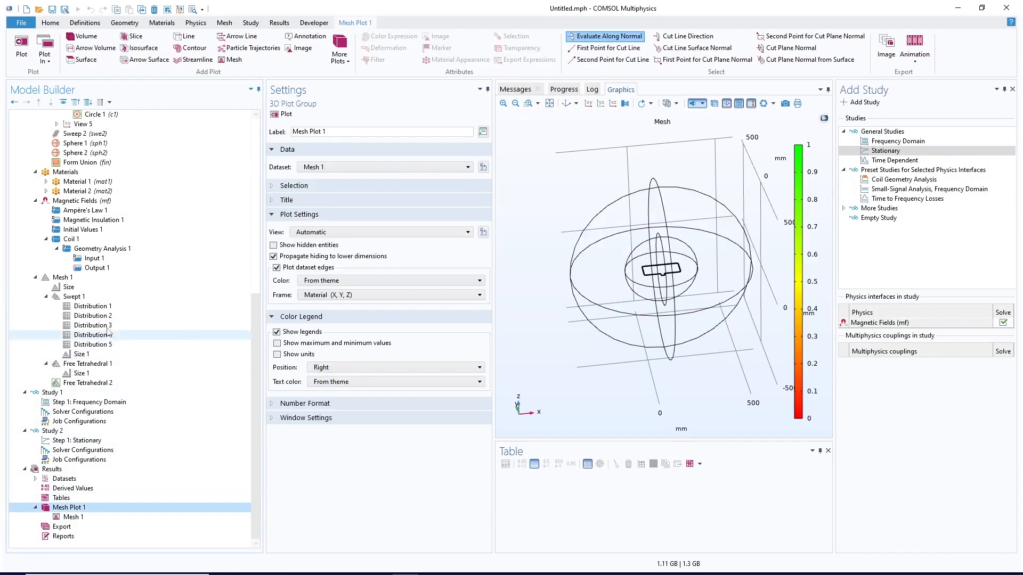
pyautogui.click(65, 279)
pyautogui.rightClick(66, 281)
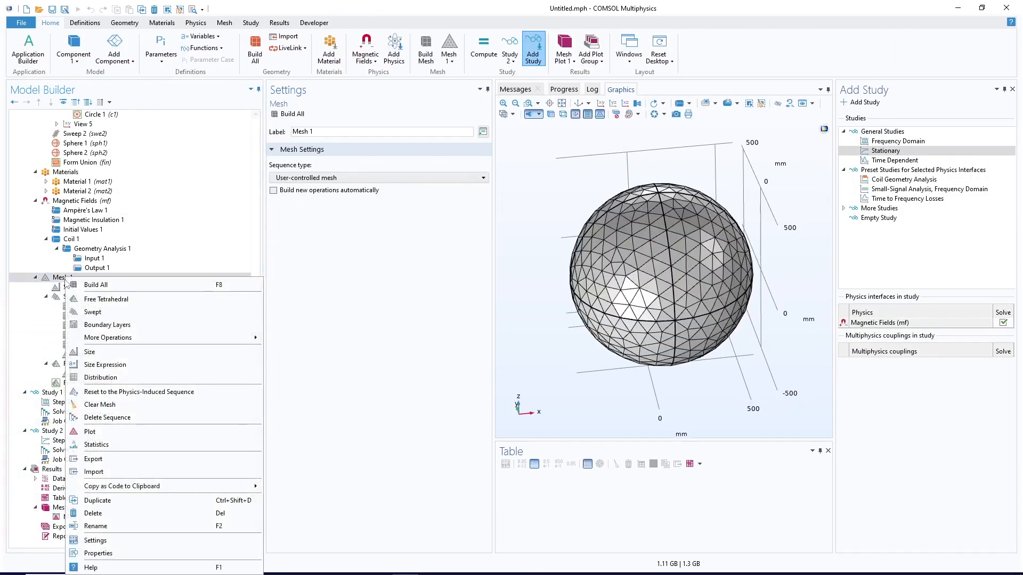
pyautogui.click(106, 444)
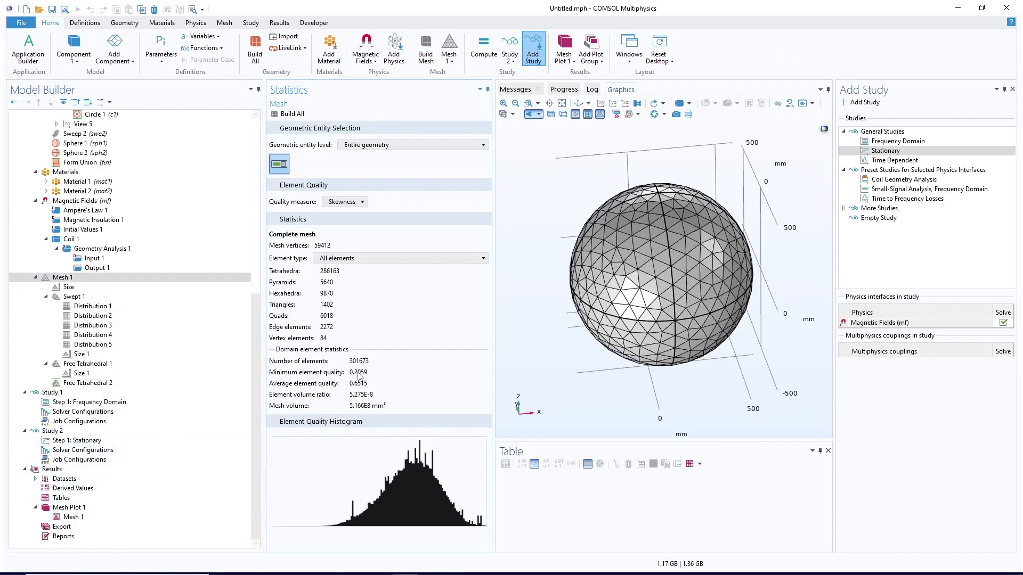
# - Replot the pyramid elements of the rebuilt mesh in Mesh Plot 1 and examine their quality along the coil
pyautogui.click(75, 508)
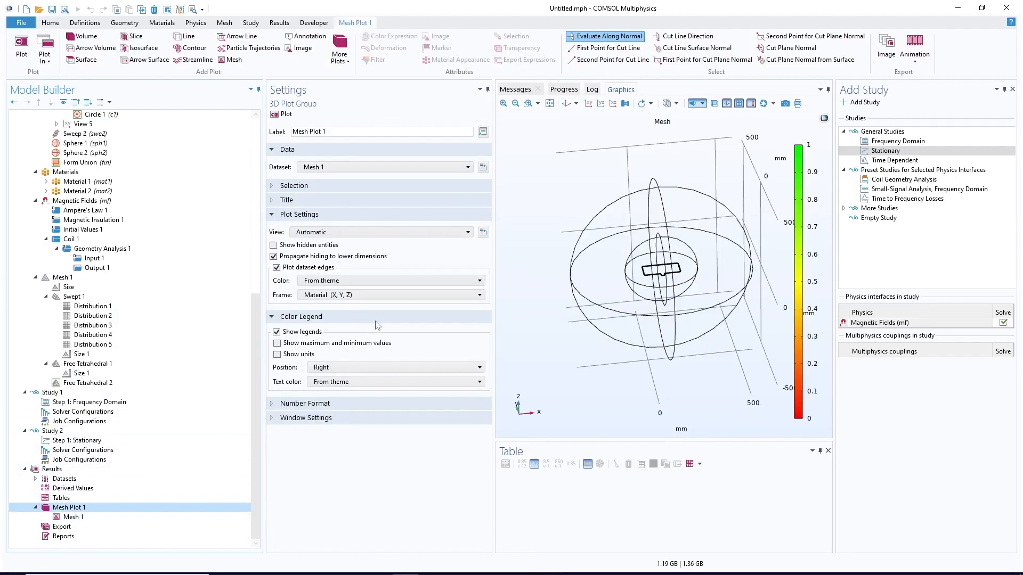
pyautogui.click(71, 518)
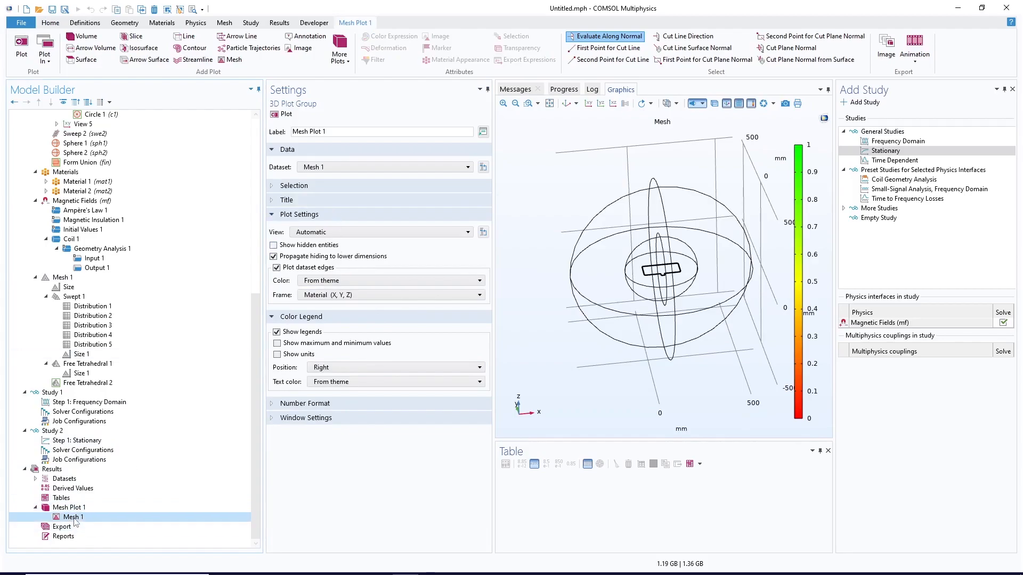
pyautogui.click(334, 233)
pyautogui.click(336, 234)
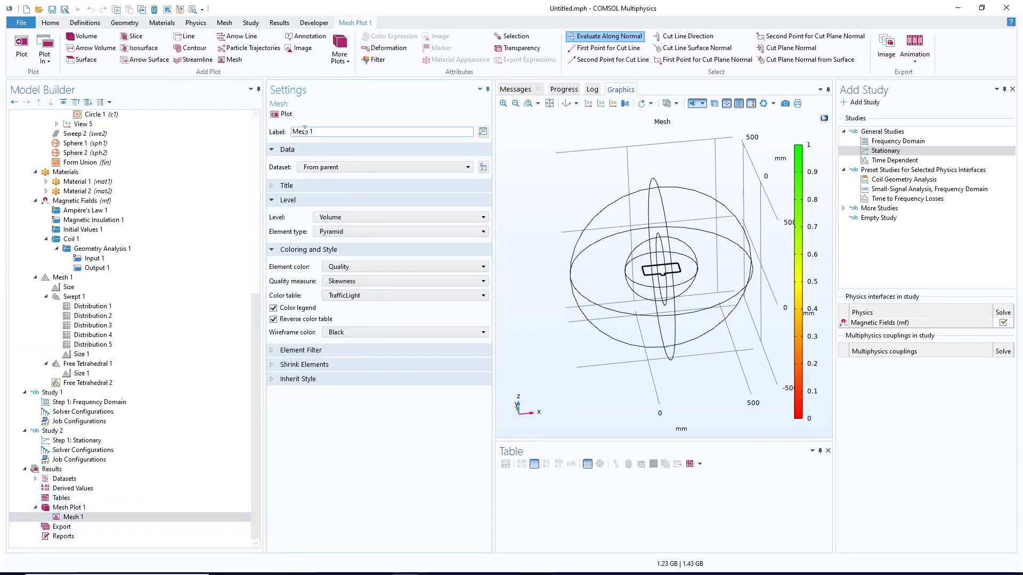
pyautogui.click(286, 114)
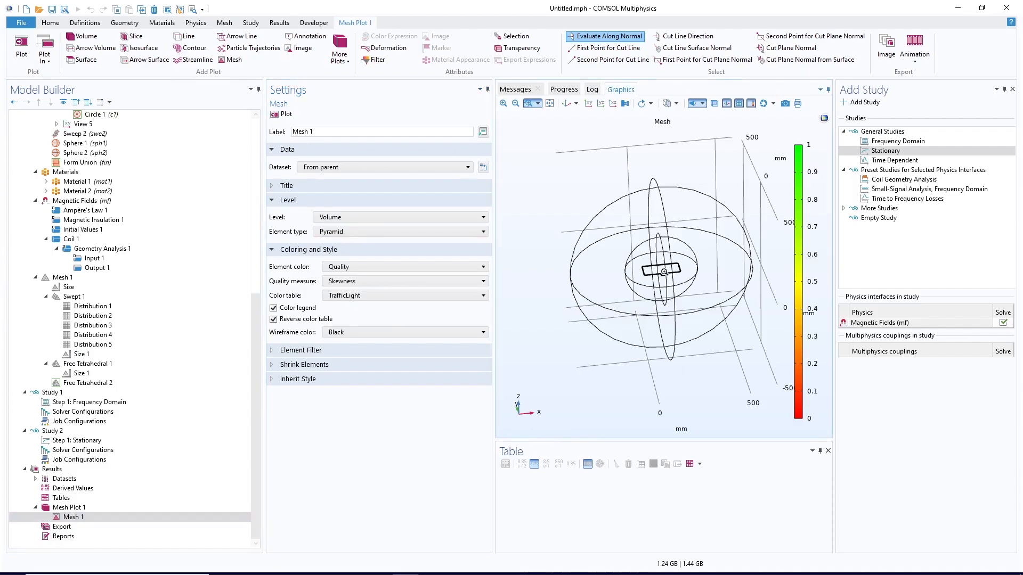
pyautogui.scroll(5, 652, 292)
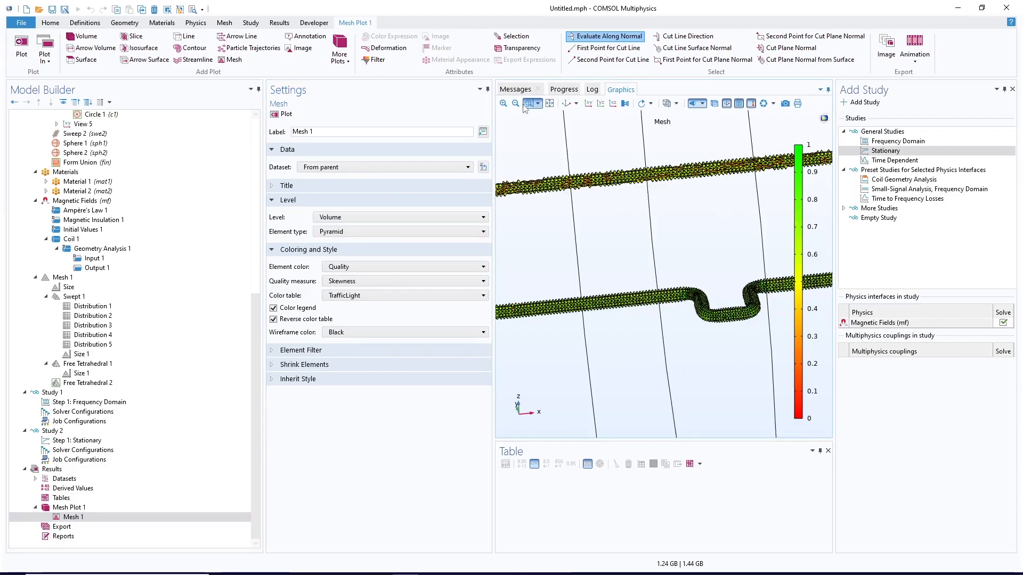
# - Examine the skewness quality of the pyramid elements close up at several places along the coil in Mesh Plot 1
pyautogui.scroll(5, 659, 319)
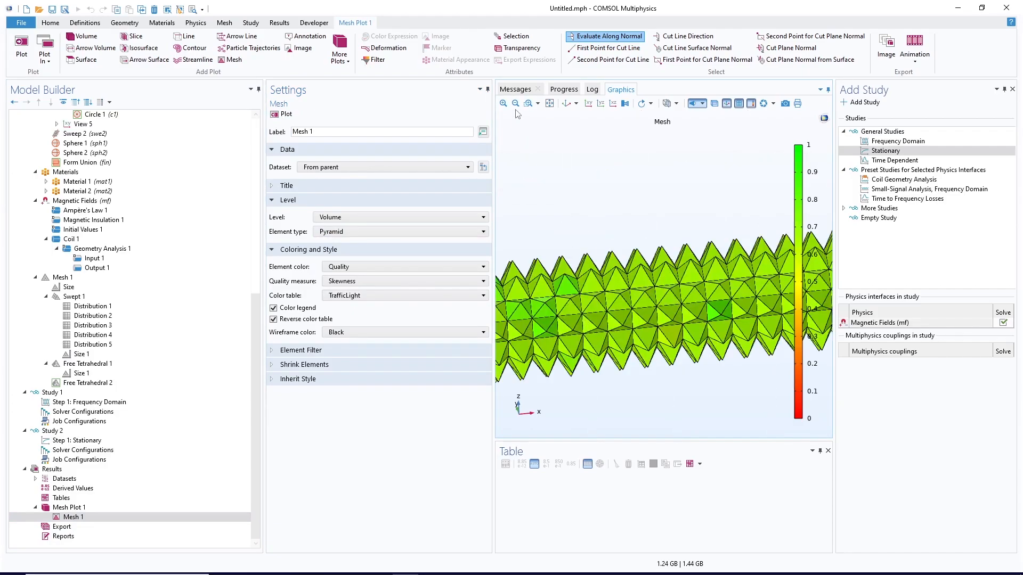
pyautogui.scroll(-8, 515, 113)
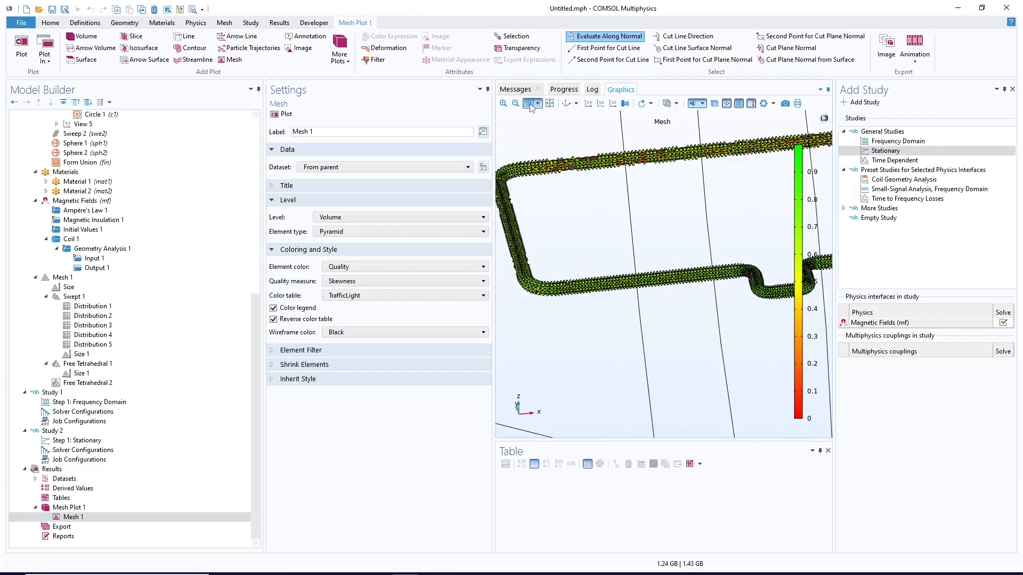
pyautogui.scroll(5, 567, 185)
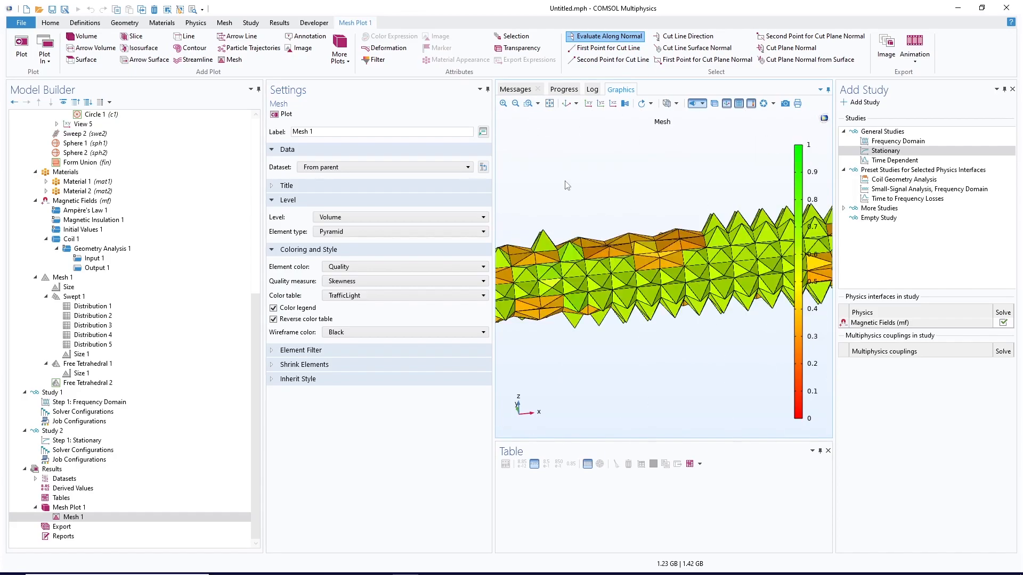
pyautogui.click(516, 104)
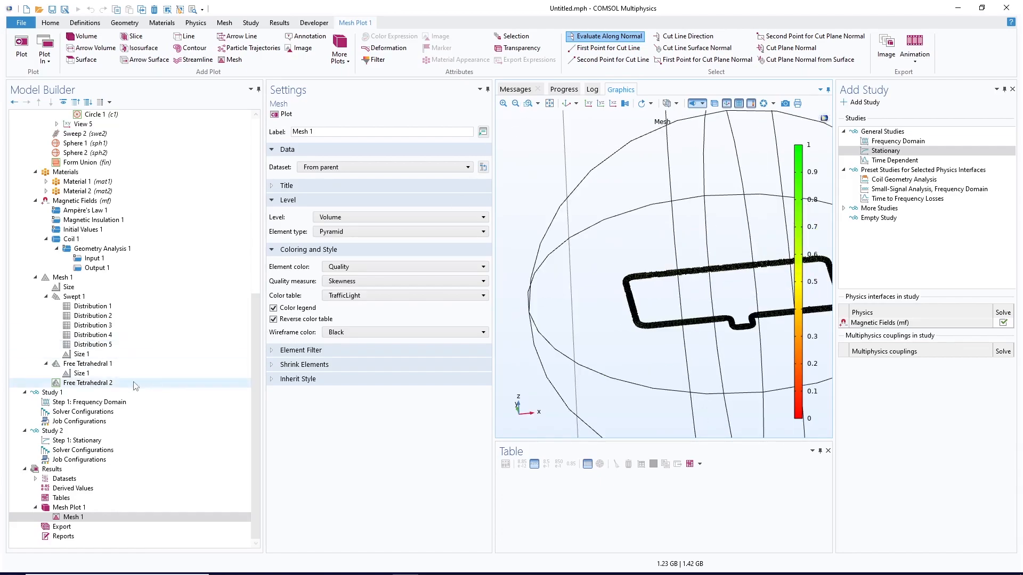
# - Set the frequency of Study 1's Frequency Domain step to 50 Hz
pyautogui.click(50, 392)
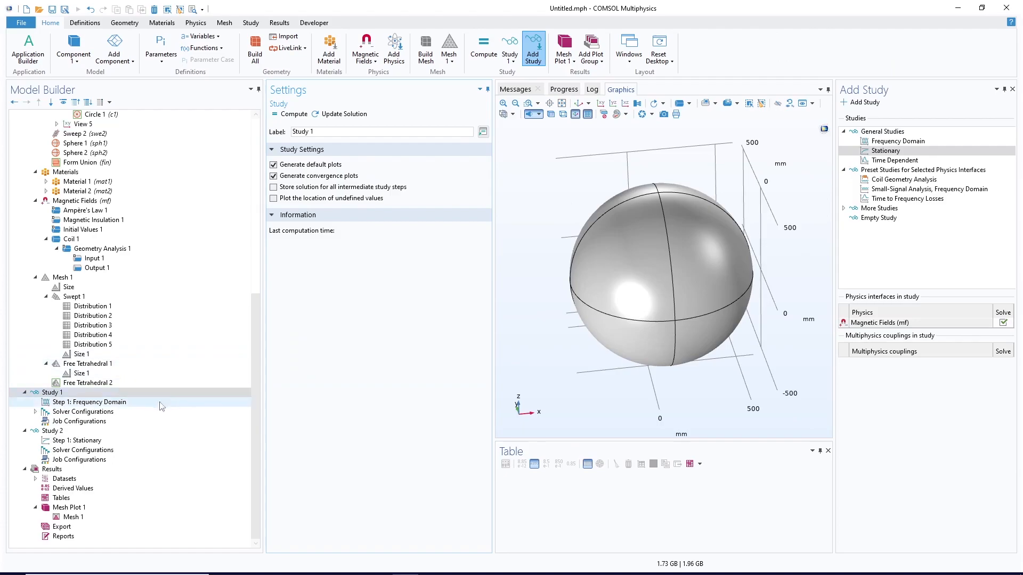
pyautogui.click(107, 402)
pyautogui.click(385, 182)
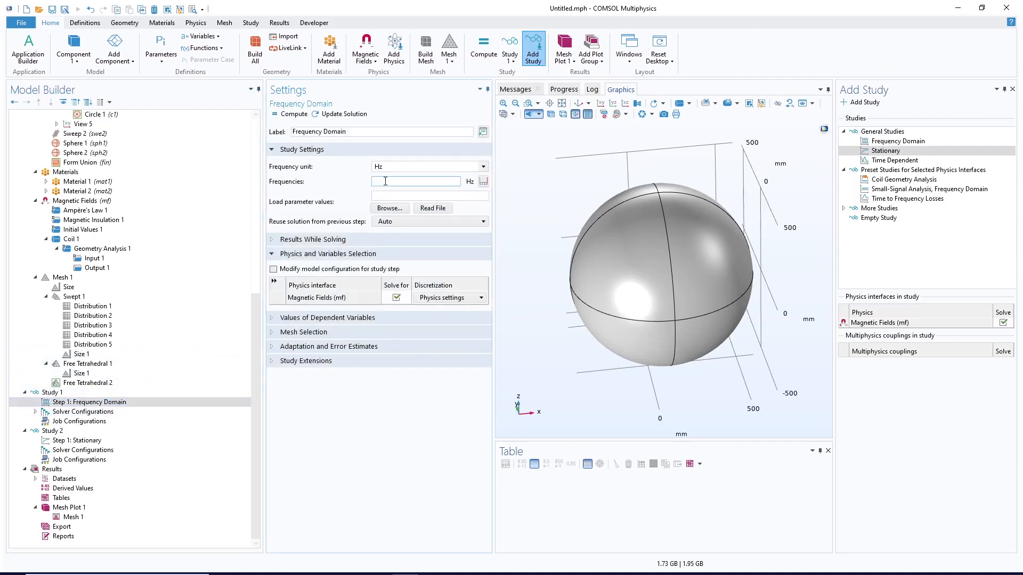
pyautogui.write('50')
pyautogui.click(57, 405)
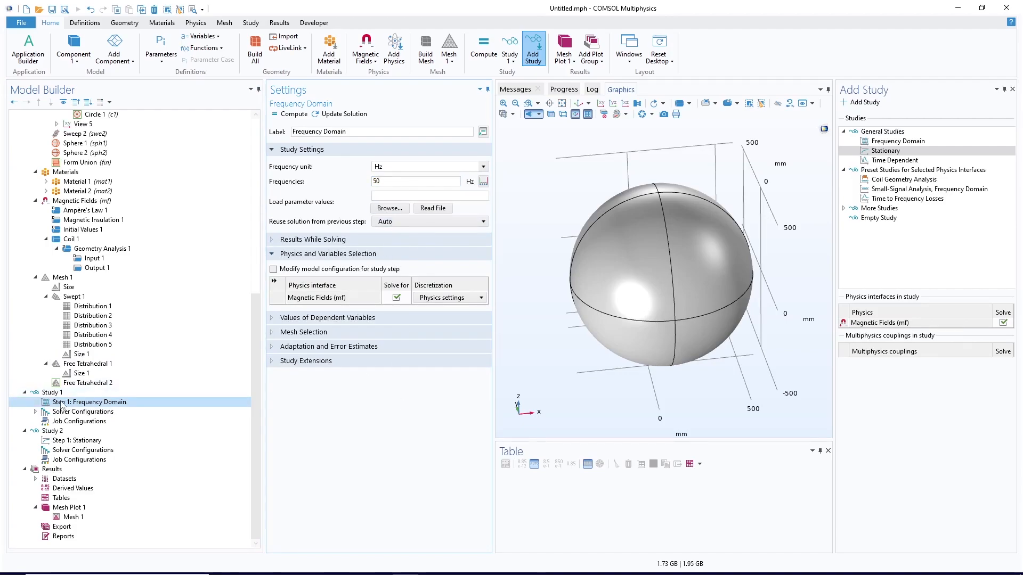
# - Add a Coil Geometry Analysis step to Study 1 and move it ahead of the Frequency Domain step
pyautogui.click(55, 394)
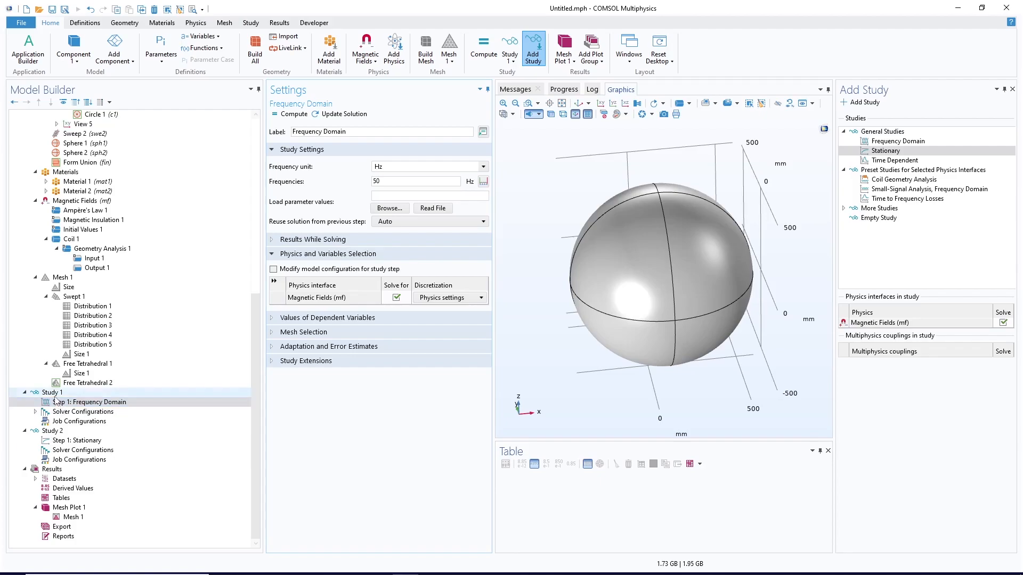
pyautogui.rightClick(55, 395)
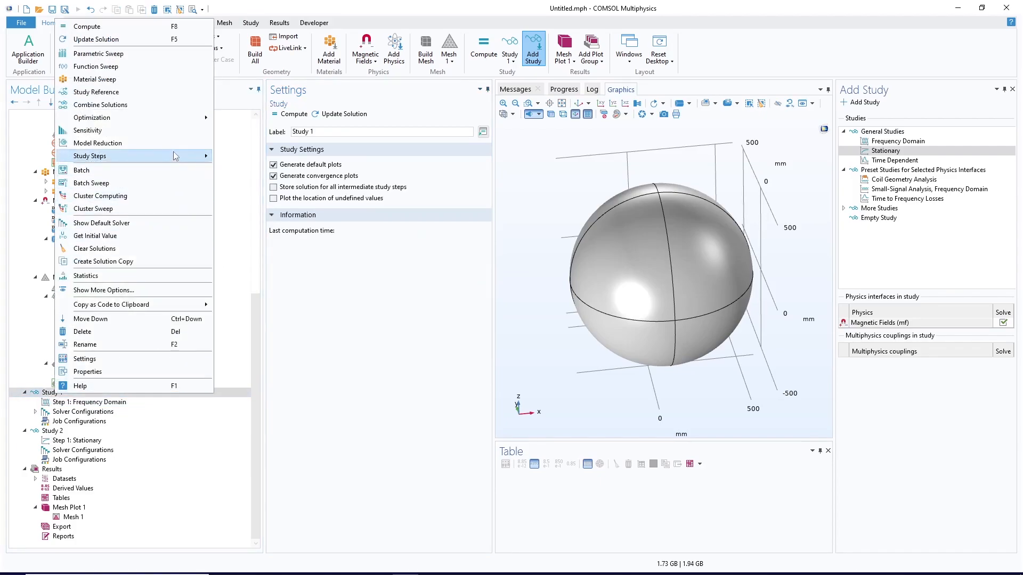
pyautogui.moveTo(179, 156)
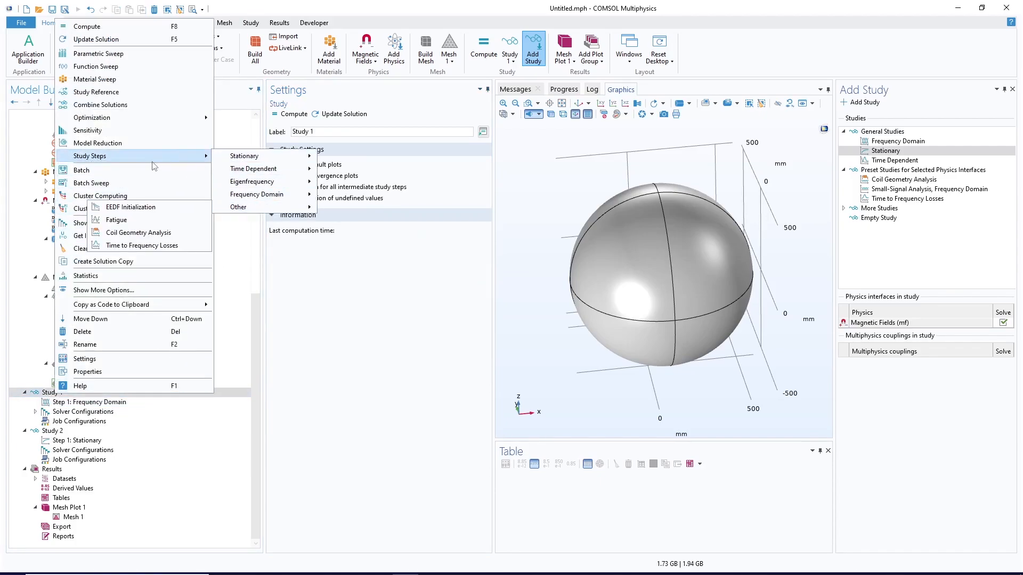
pyautogui.moveTo(244, 209)
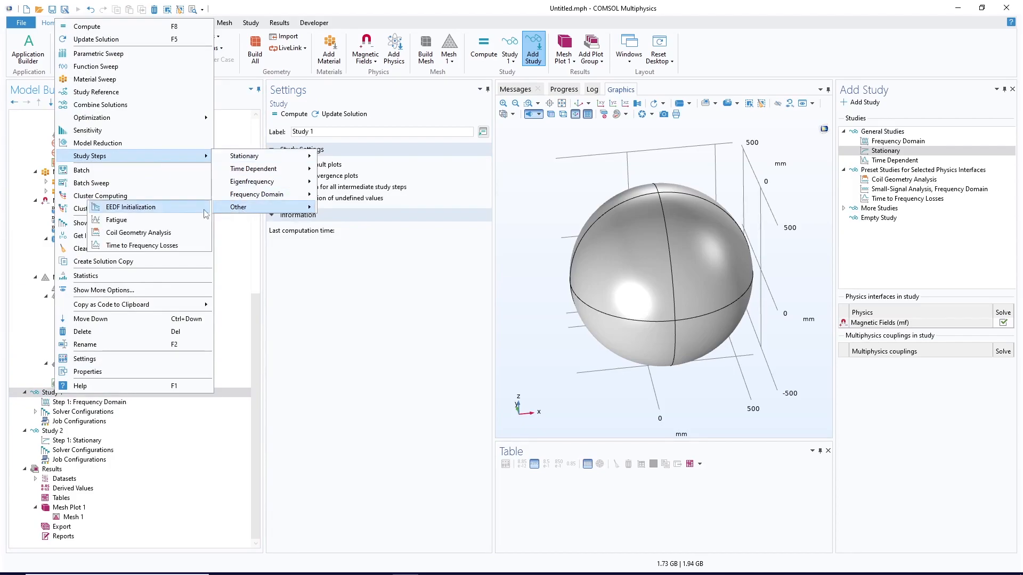
pyautogui.click(159, 233)
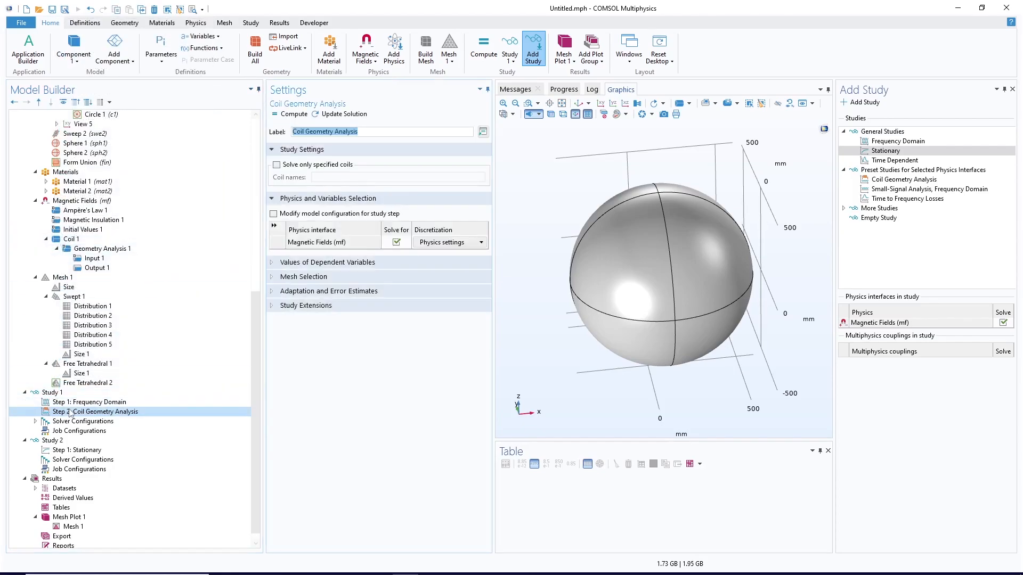
pyautogui.moveTo(72, 412); pyautogui.dragTo(71, 400)
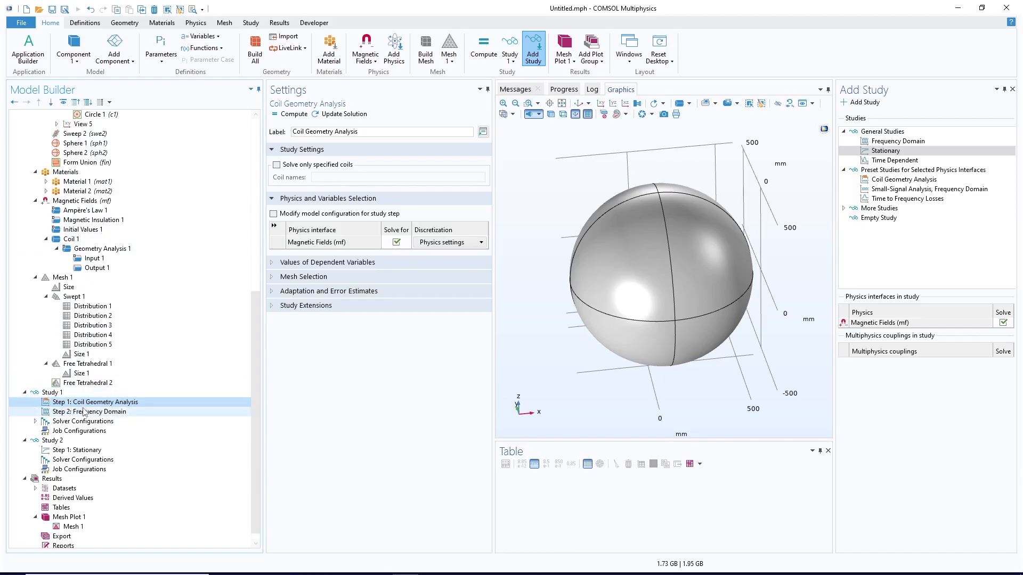
# - Compute Study 1 and bring up its convergence plot while it solves
pyautogui.click(119, 411)
pyautogui.click(114, 402)
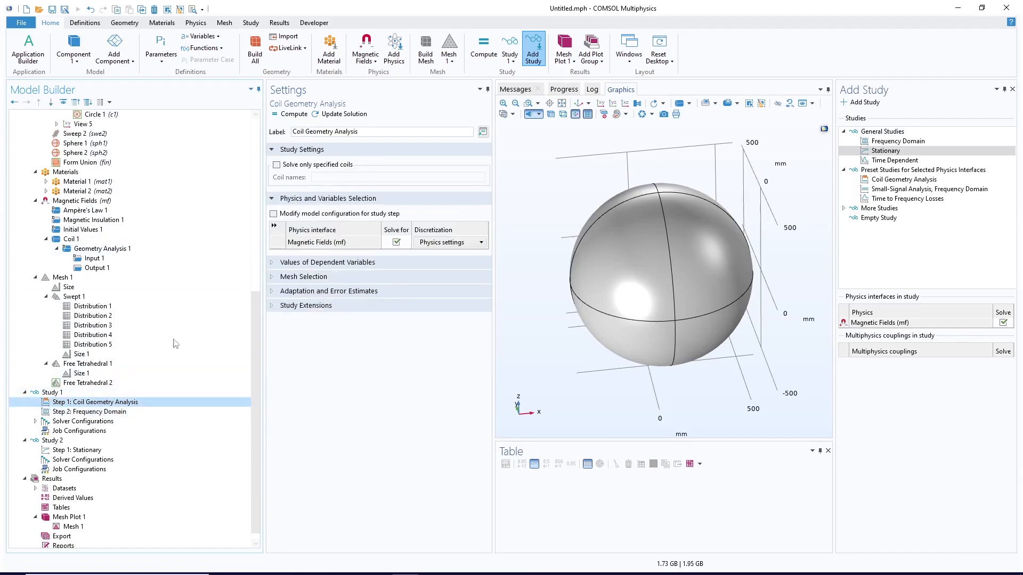
pyautogui.click(296, 118)
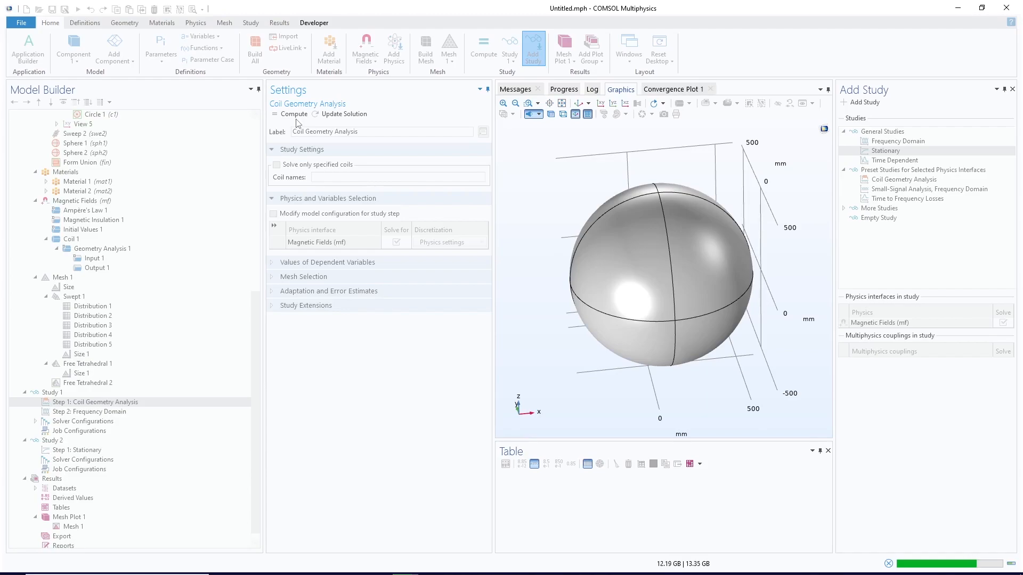
pyautogui.click(682, 91)
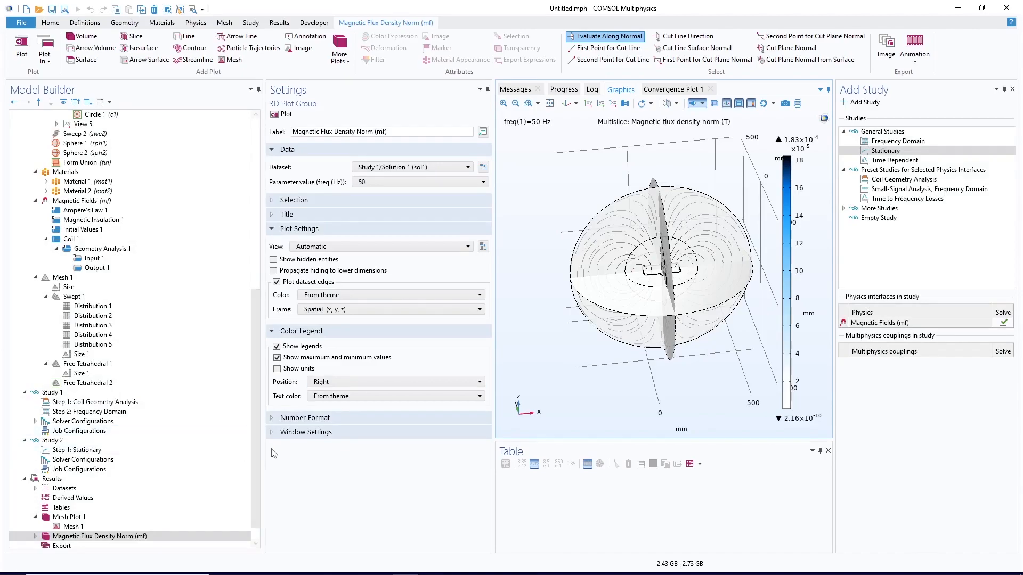
# - Add a 2D plot group on the Cut Plane 1 dataset to the results and give it a Surface plot
pyautogui.scroll(-1, 139, 501)
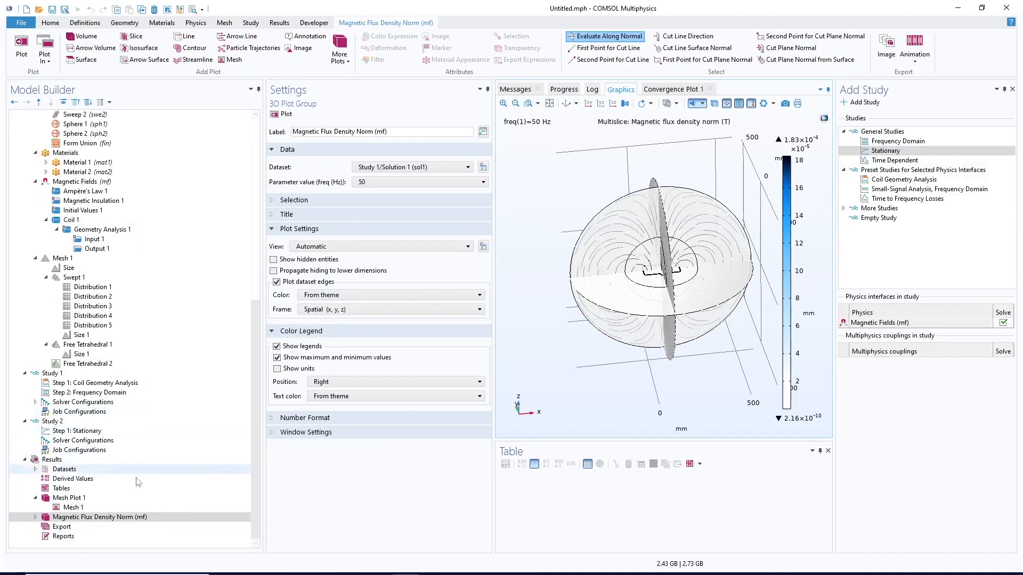
pyautogui.rightClick(57, 462)
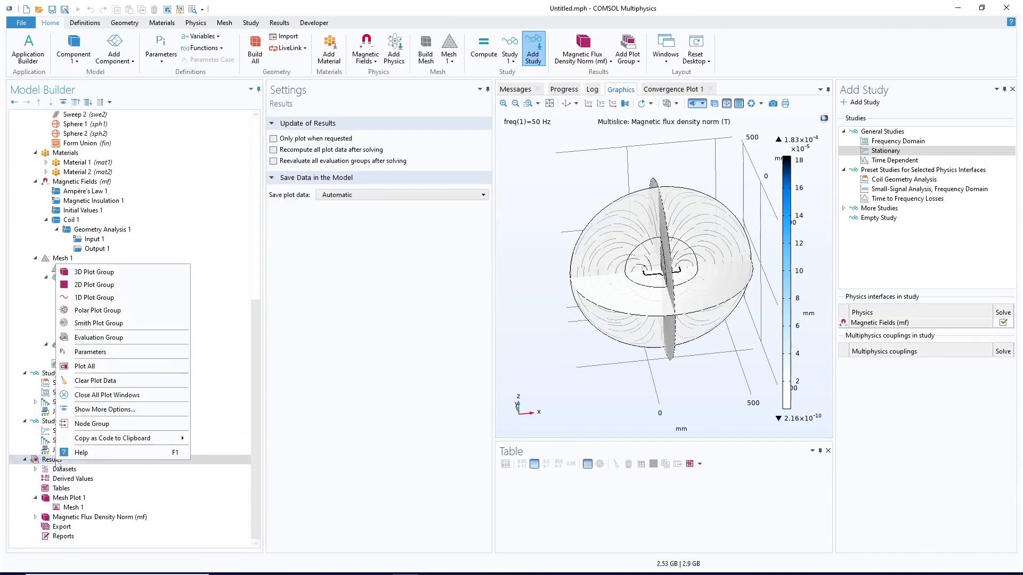
pyautogui.click(94, 285)
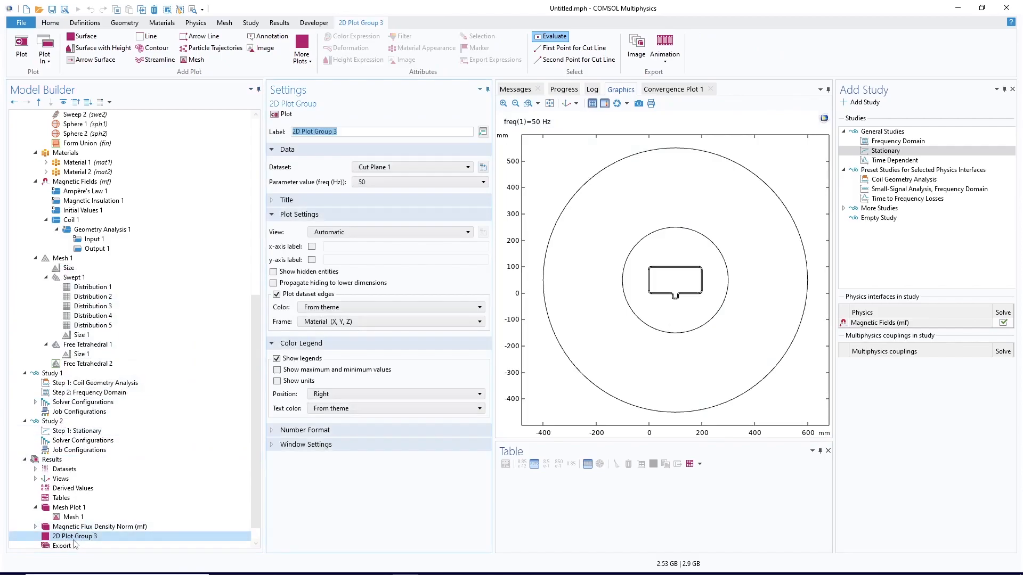
pyautogui.rightClick(71, 537)
pyautogui.click(128, 246)
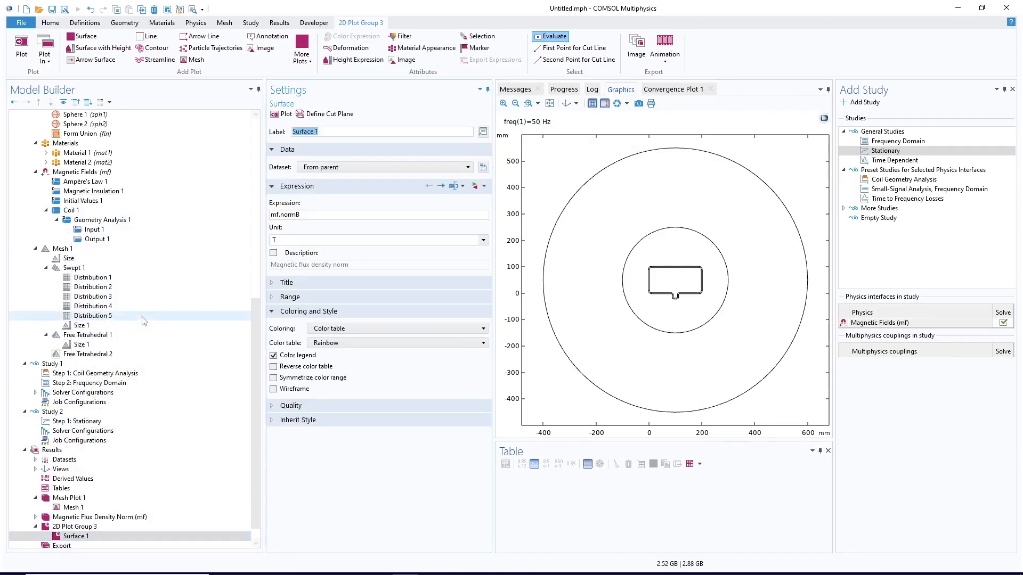
# - Set the Surface 1 expression to the current density norm, mf.normJ, and plot it
pyautogui.click(484, 186)
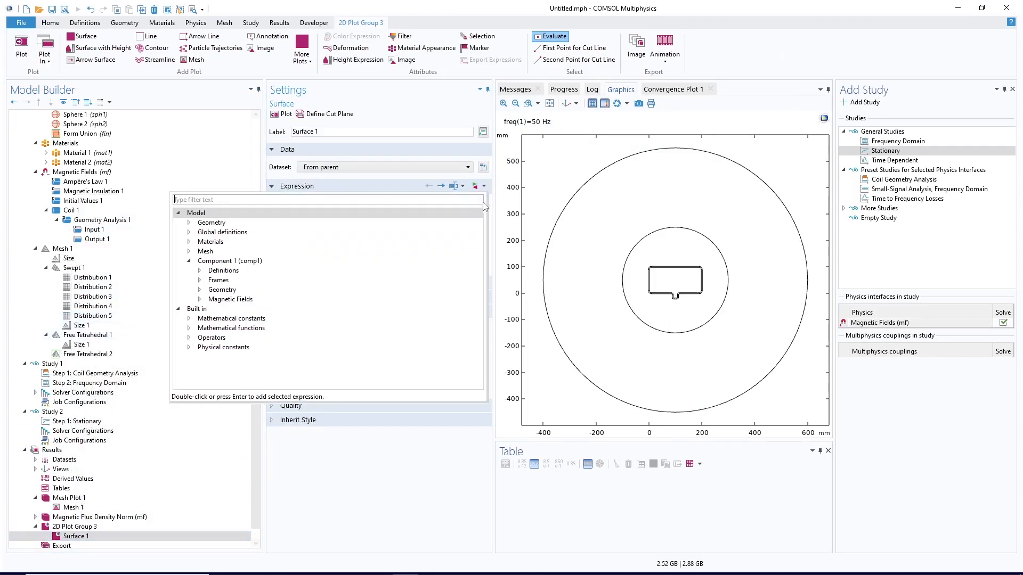
pyautogui.click(199, 299)
pyautogui.click(210, 319)
pyautogui.doubleClick(277, 329)
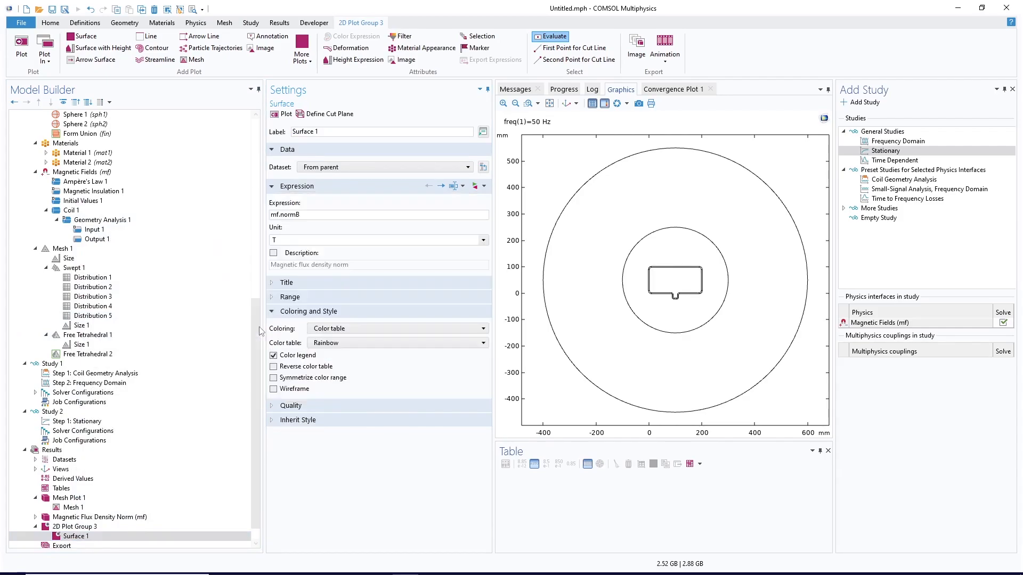
pyautogui.click(282, 114)
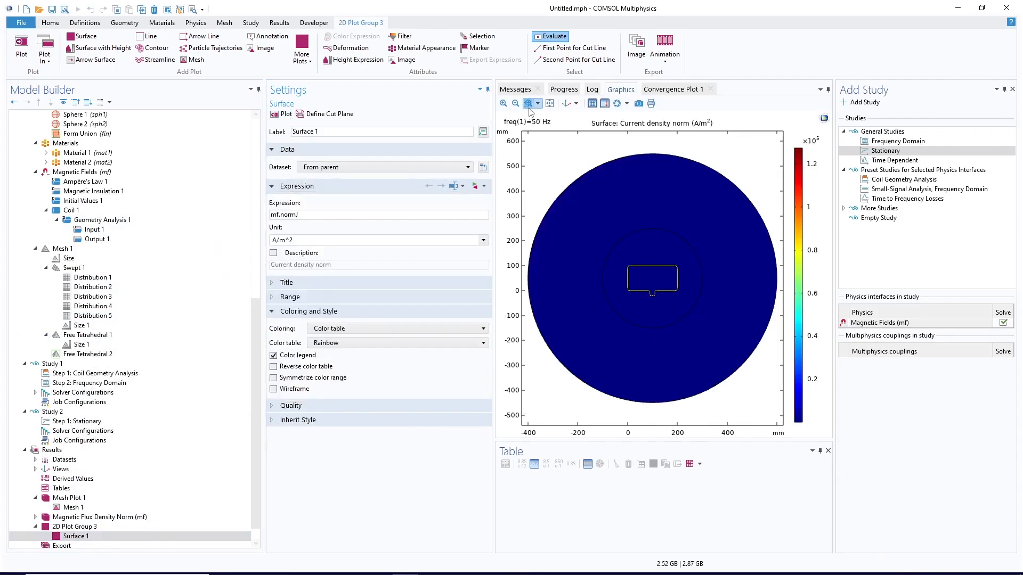
# - Examine the current density norm close up at the coil's small U-shaped bend and its rounded corner near the origin
pyautogui.click(528, 103)
pyautogui.moveTo(672, 279); pyautogui.dragTo(641, 305)
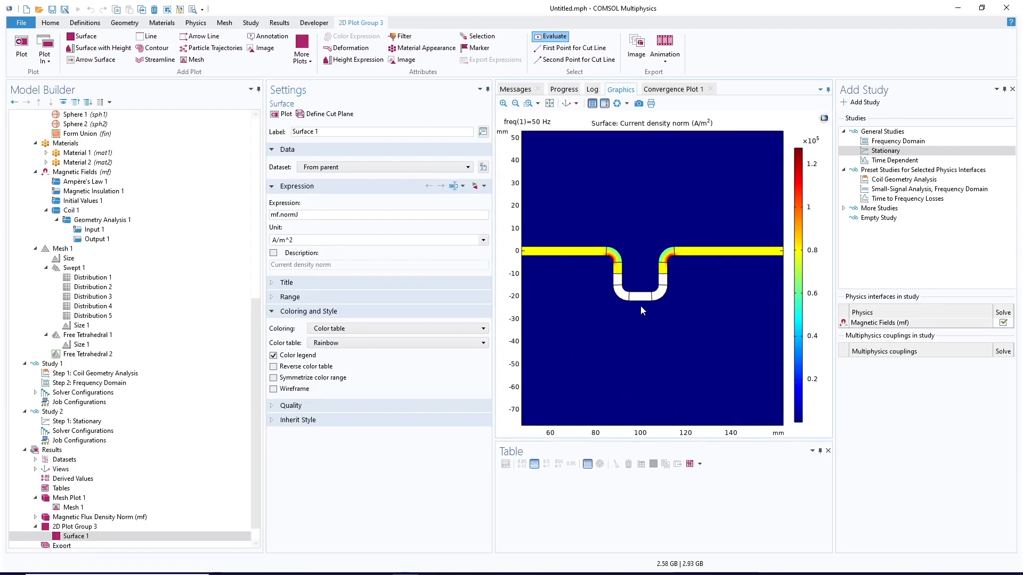
pyautogui.click(516, 104)
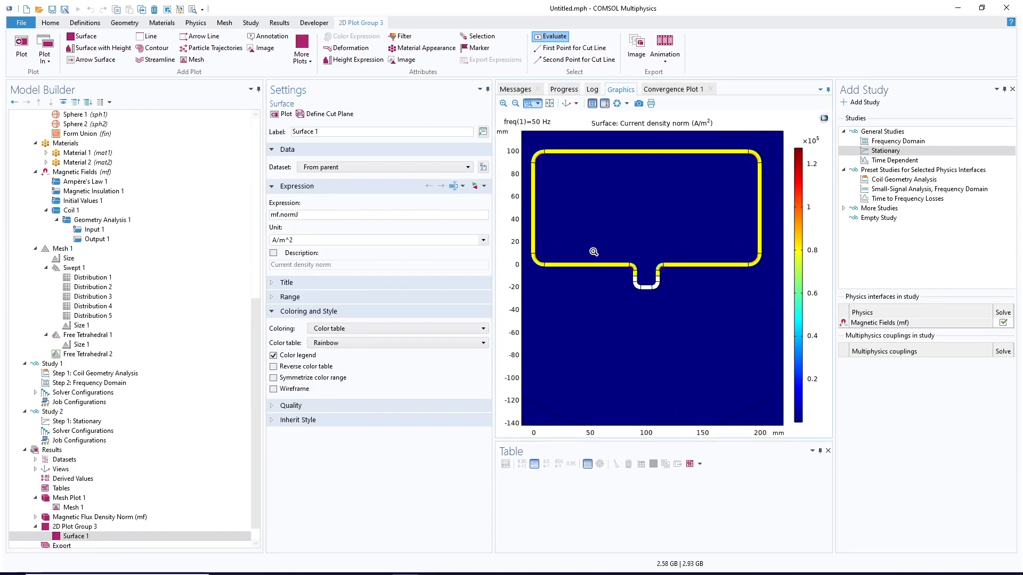
pyautogui.moveTo(592, 253); pyautogui.dragTo(566, 293)
pyautogui.click(515, 103)
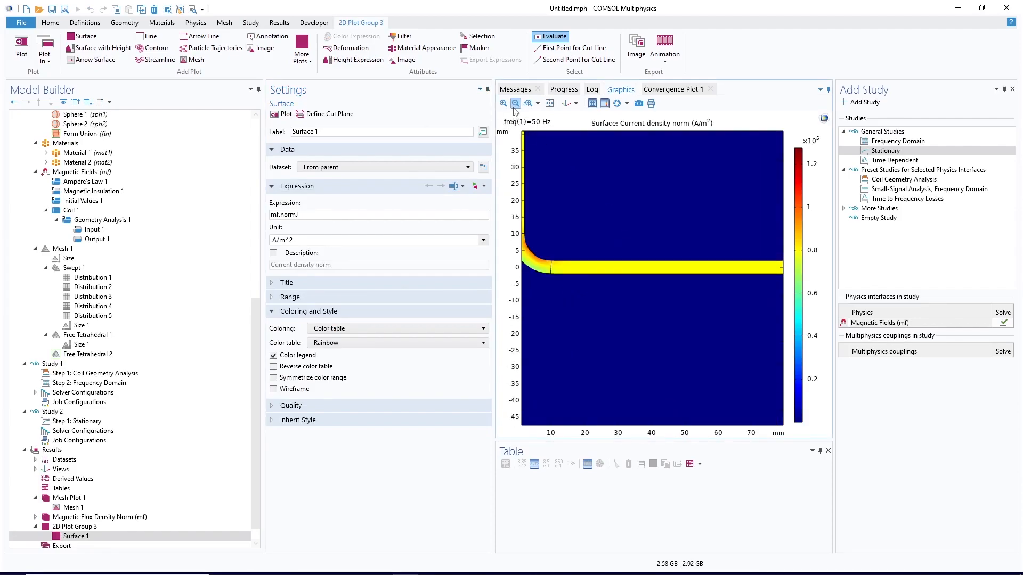
pyautogui.click(528, 104)
pyautogui.moveTo(589, 203); pyautogui.dragTo(523, 285)
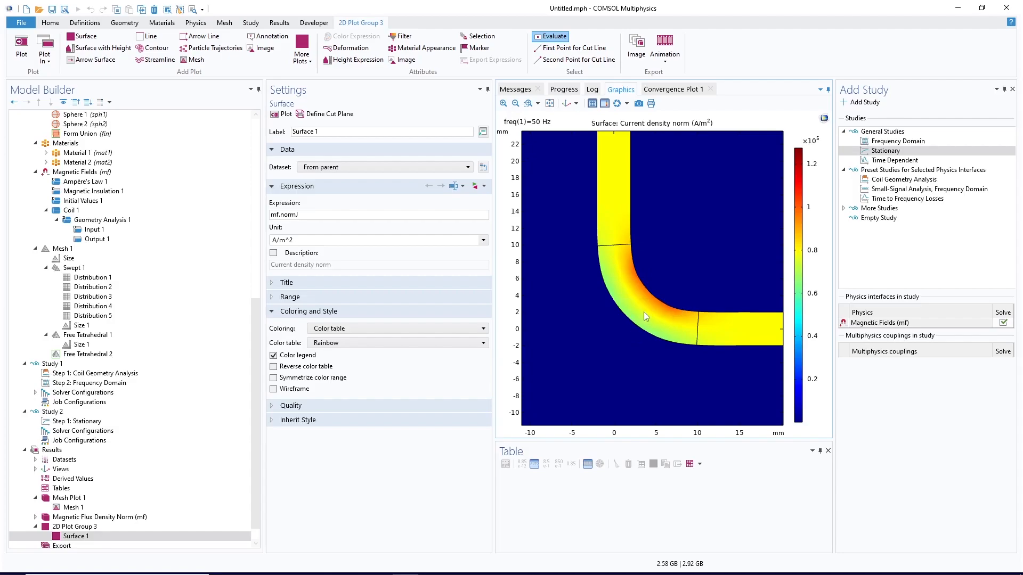
pyautogui.click(515, 104)
pyautogui.click(550, 104)
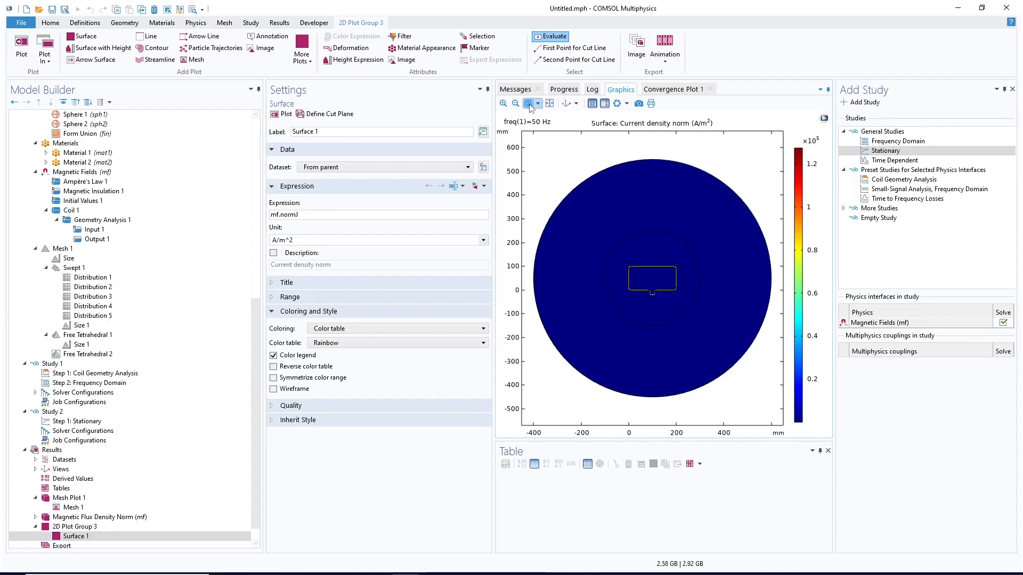
pyautogui.click(528, 104)
pyautogui.moveTo(659, 285); pyautogui.dragTo(644, 308)
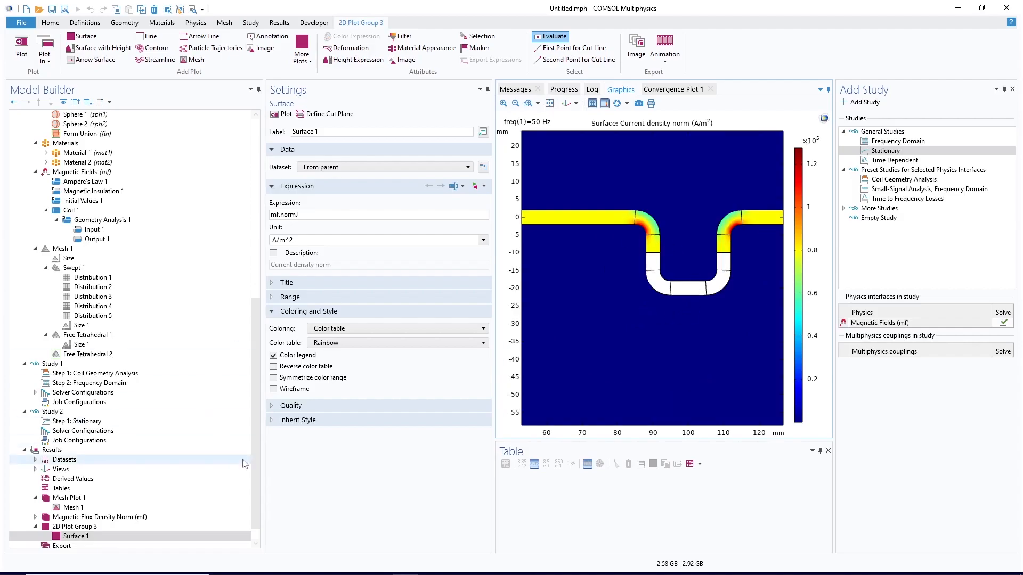
# - Add a Global Evaluation of the coil inductance, mf.LCoil_1, under Derived Values and evaluate it
pyautogui.rightClick(70, 479)
pyautogui.click(133, 269)
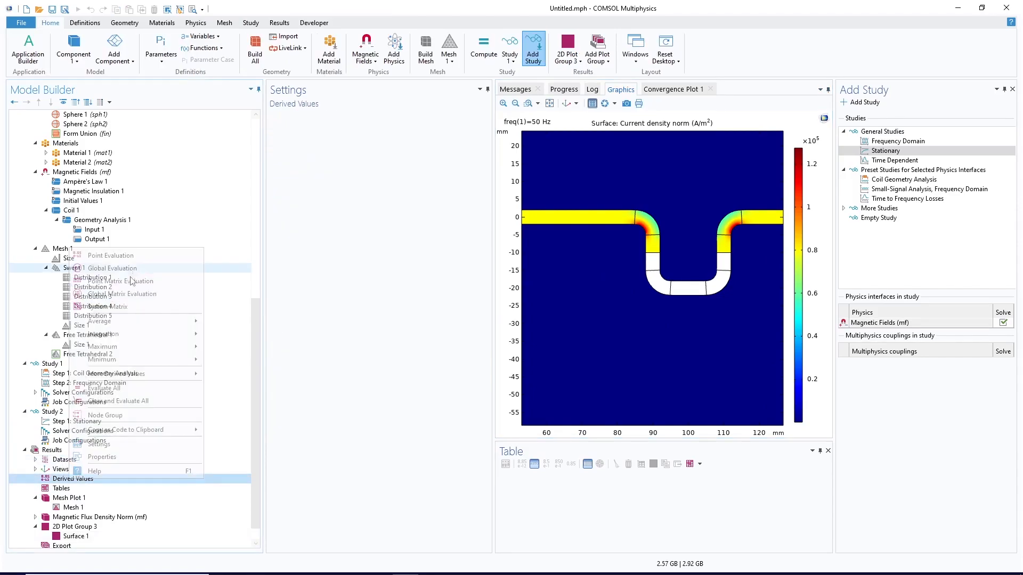
pyautogui.click(484, 201)
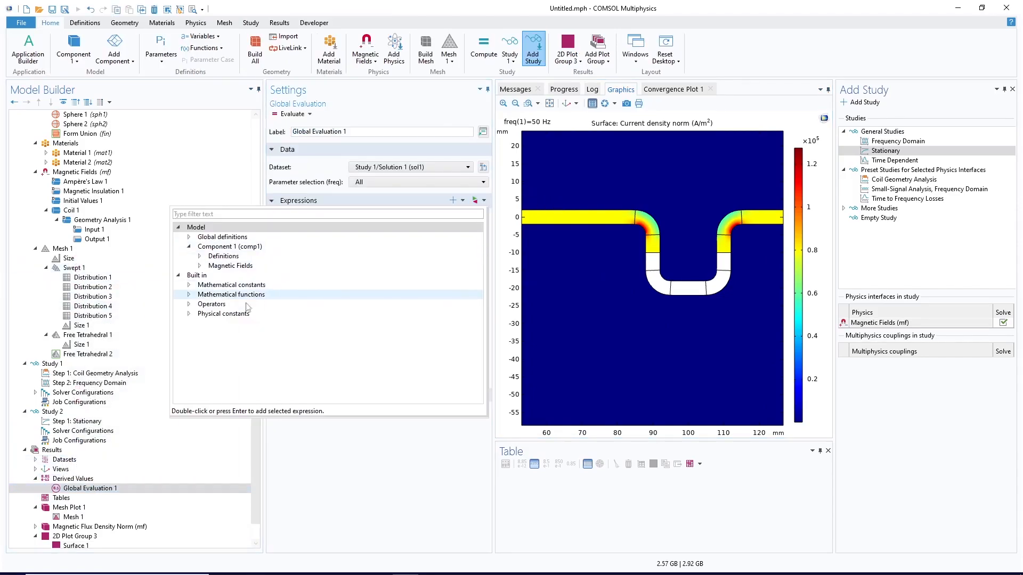
pyautogui.click(200, 266)
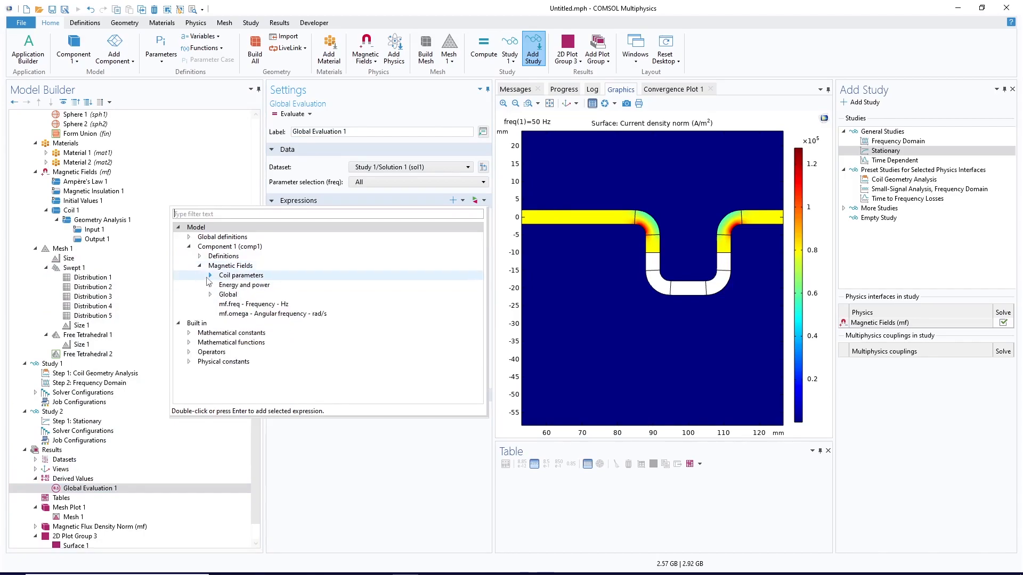
pyautogui.click(210, 276)
pyautogui.doubleClick(303, 295)
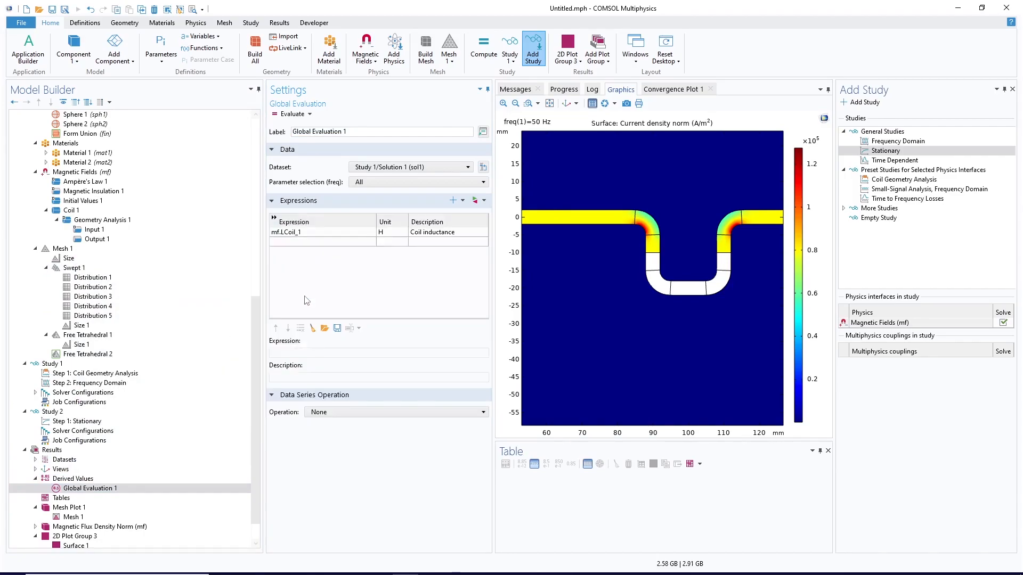
pyautogui.click(292, 114)
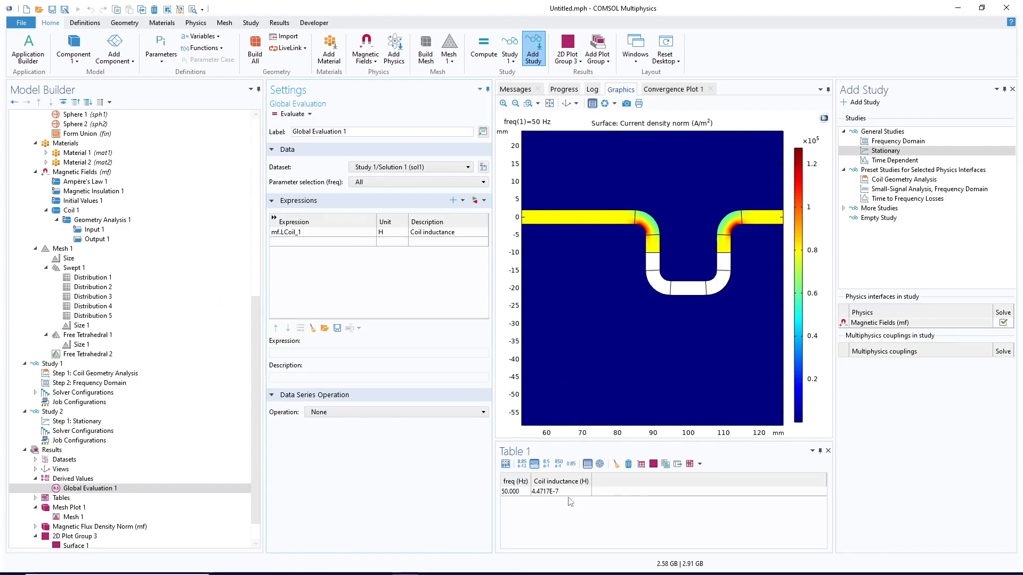
# - Restore the maximized program window to a smaller size and move it aside to uncover the desktop
pyautogui.moveTo(759, 10); pyautogui.dragTo(339, 86)
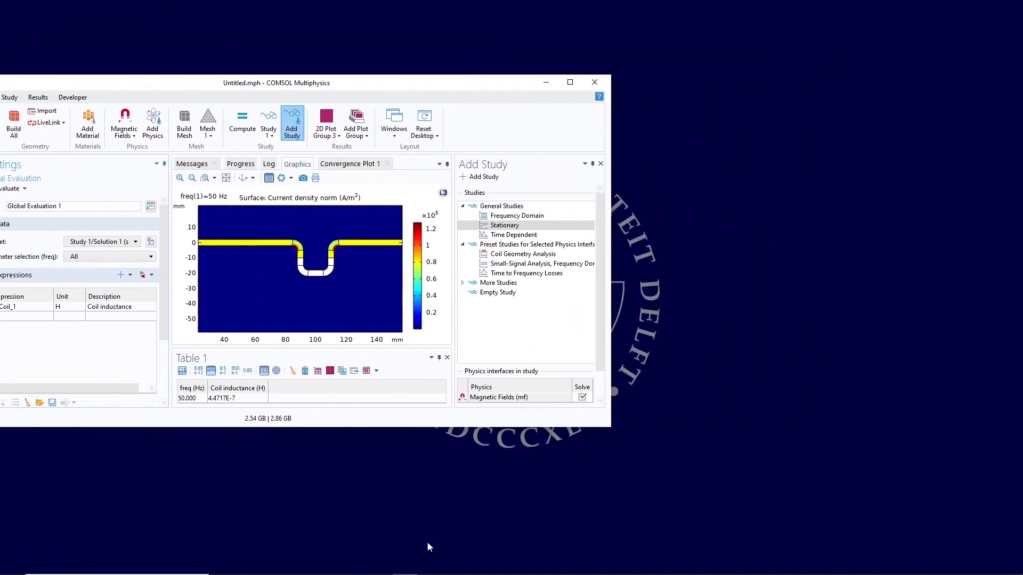
# - Switch to PowerPoint, show slide 1, and arrange it beside the COMSOL window to compare the 50 Hz inductance with the analytical value
pyautogui.click(353, 565)
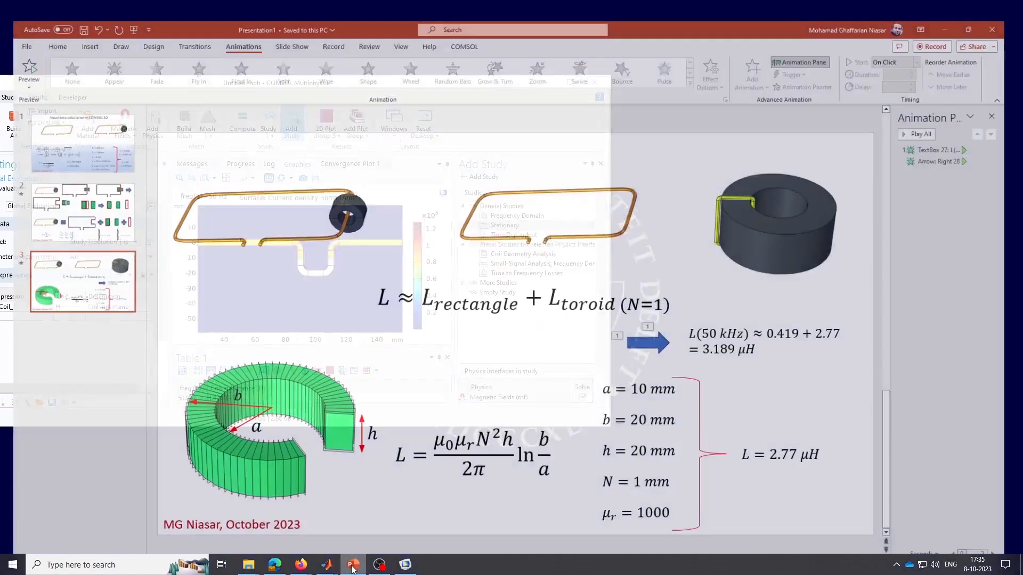
pyautogui.click(84, 135)
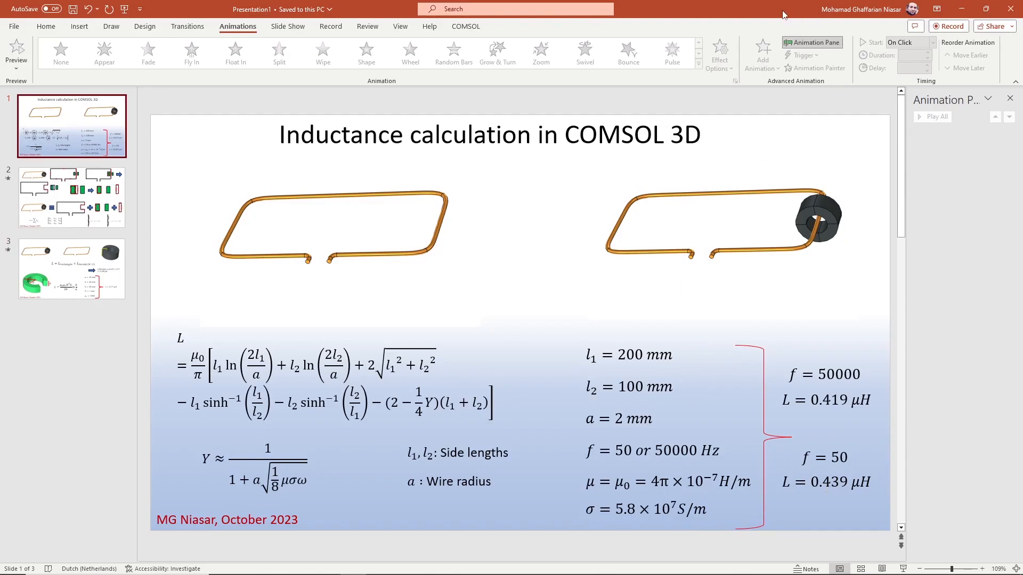
pyautogui.moveTo(791, 15); pyautogui.dragTo(815, 110)
pyautogui.moveTo(321, 85); pyautogui.dragTo(364, 74)
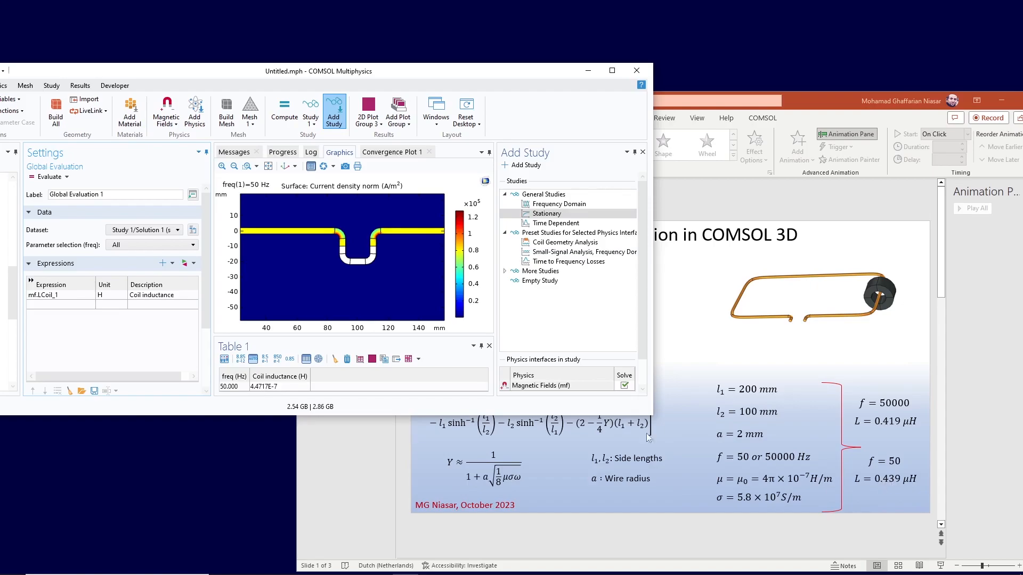
# - Set the frequency of Study 1's Frequency Domain step to 50000 Hz in the maximized COMSOL window and compute the study
pyautogui.doubleClick(514, 77)
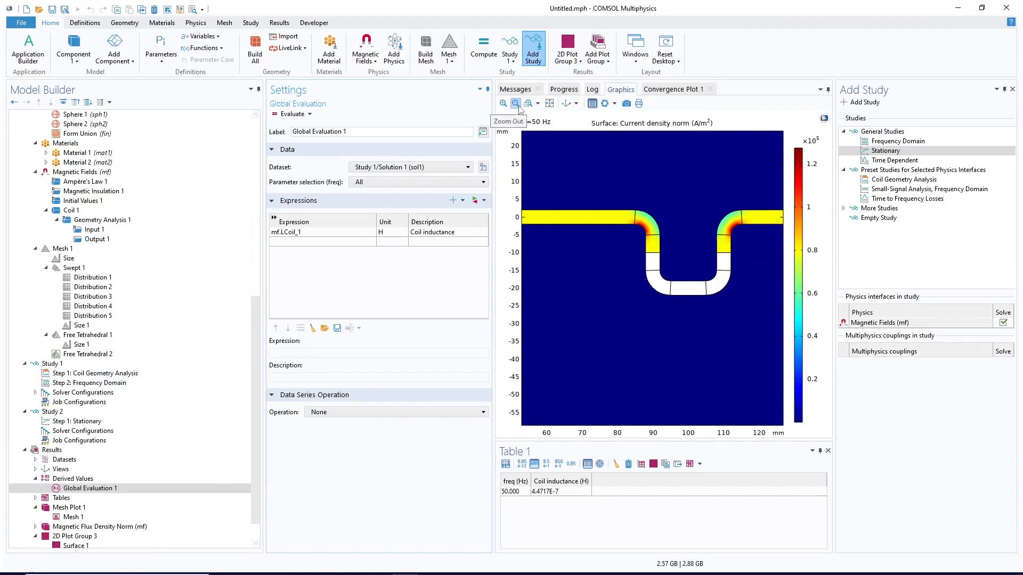
pyautogui.click(112, 384)
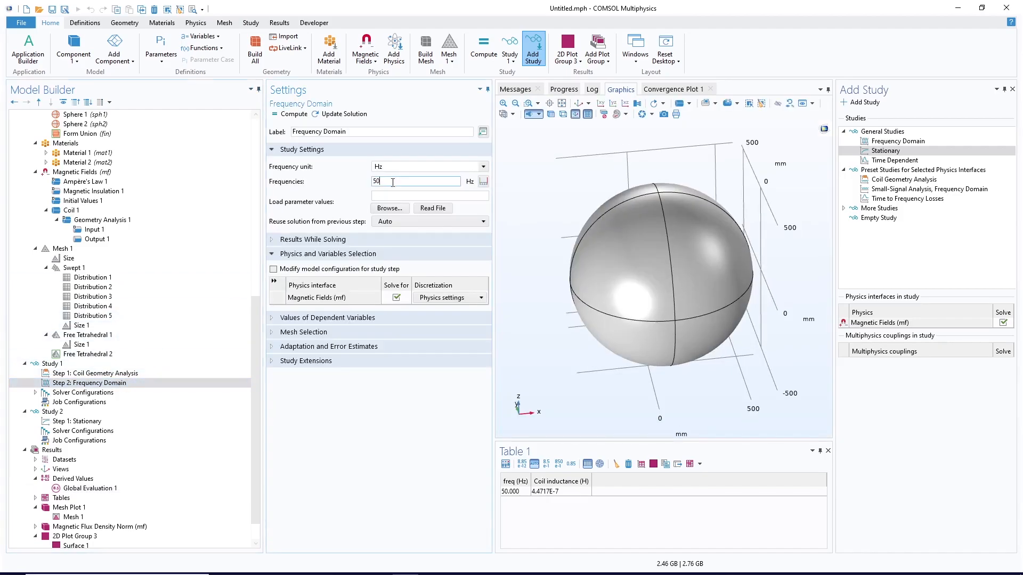
pyautogui.write('000')
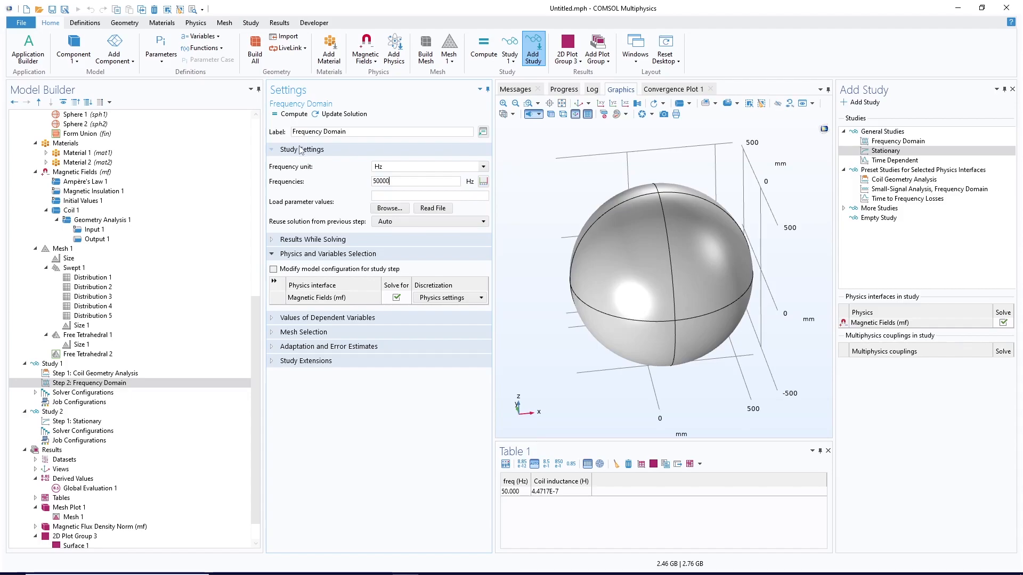
pyautogui.click(298, 114)
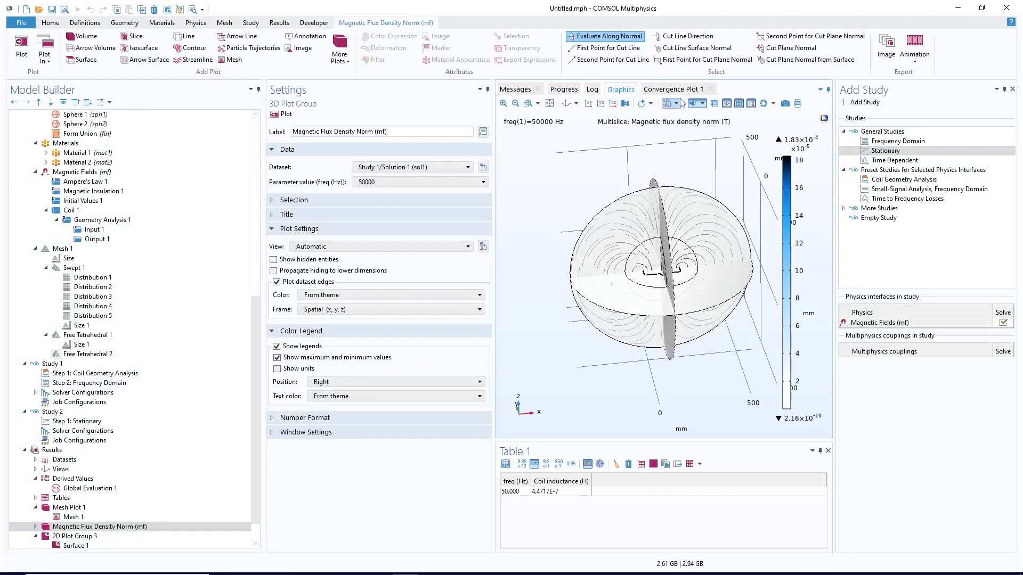
# - Examine the Surface 1 current density norm at 50000 Hz close up along the straight wire and at the rounded corner of the U-shaped bend
pyautogui.click(74, 546)
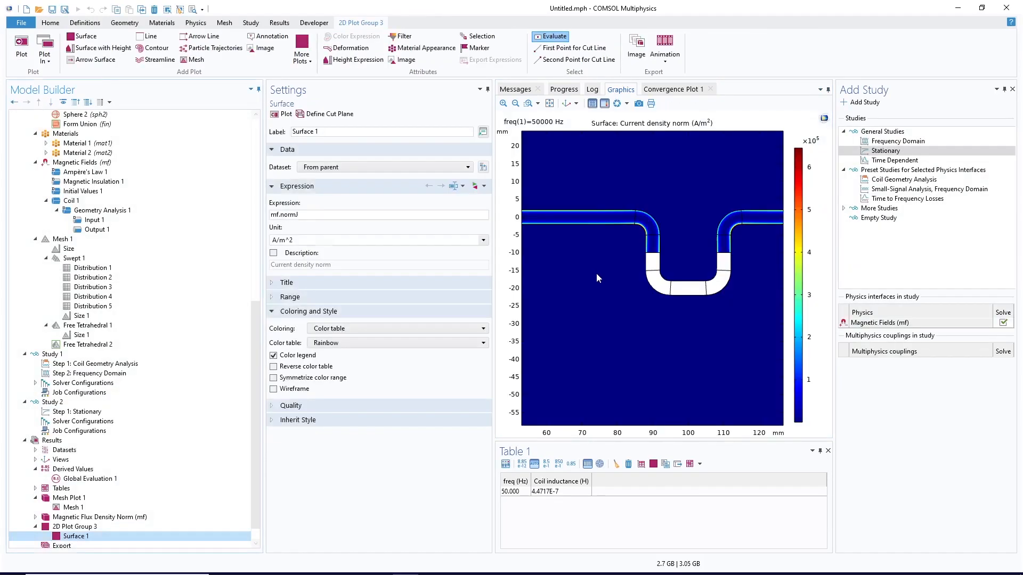
pyautogui.click(528, 103)
pyautogui.moveTo(635, 198); pyautogui.dragTo(581, 251)
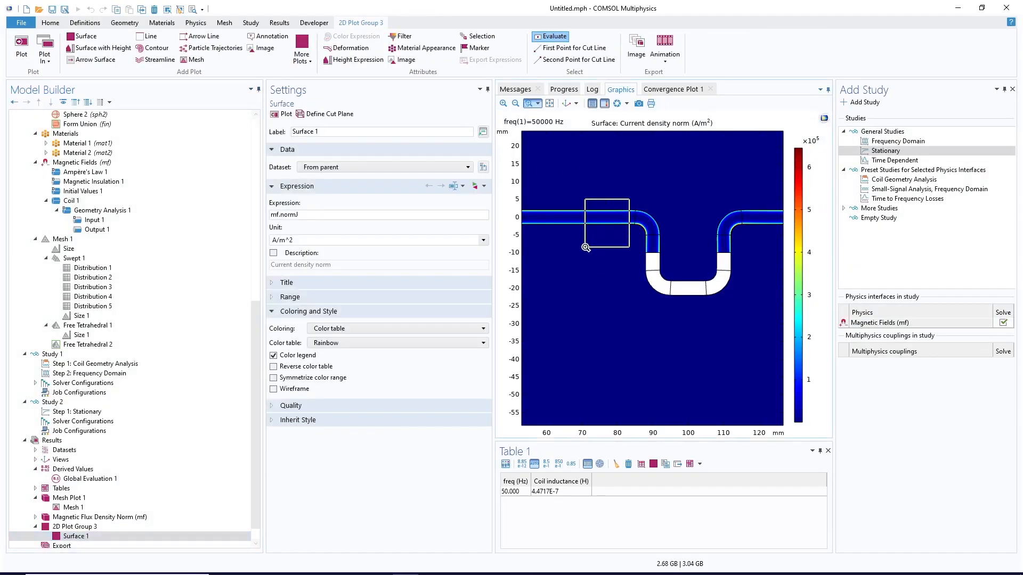
pyautogui.click(515, 103)
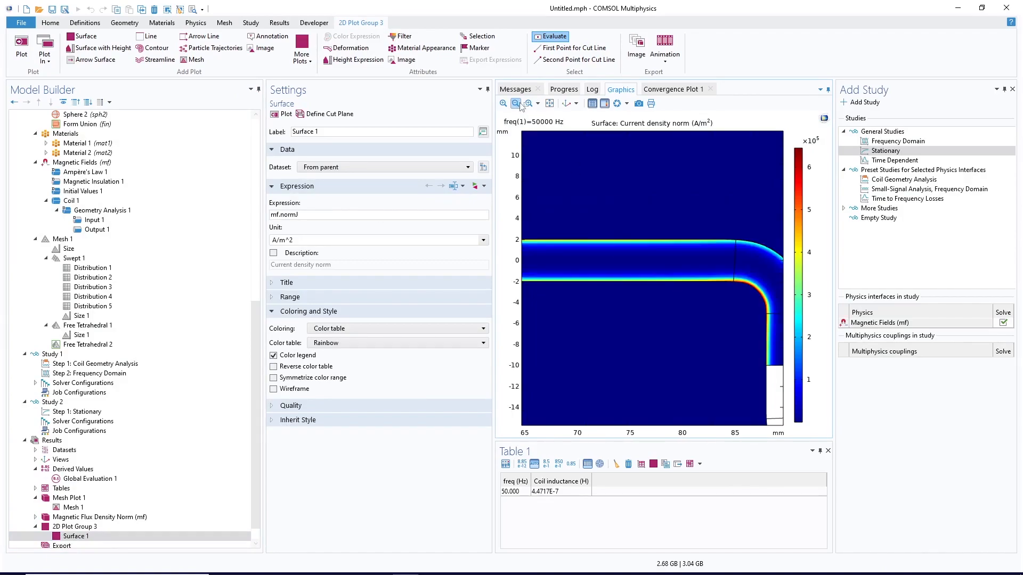
pyautogui.click(515, 104)
pyautogui.click(528, 103)
pyautogui.moveTo(728, 257); pyautogui.dragTo(684, 315)
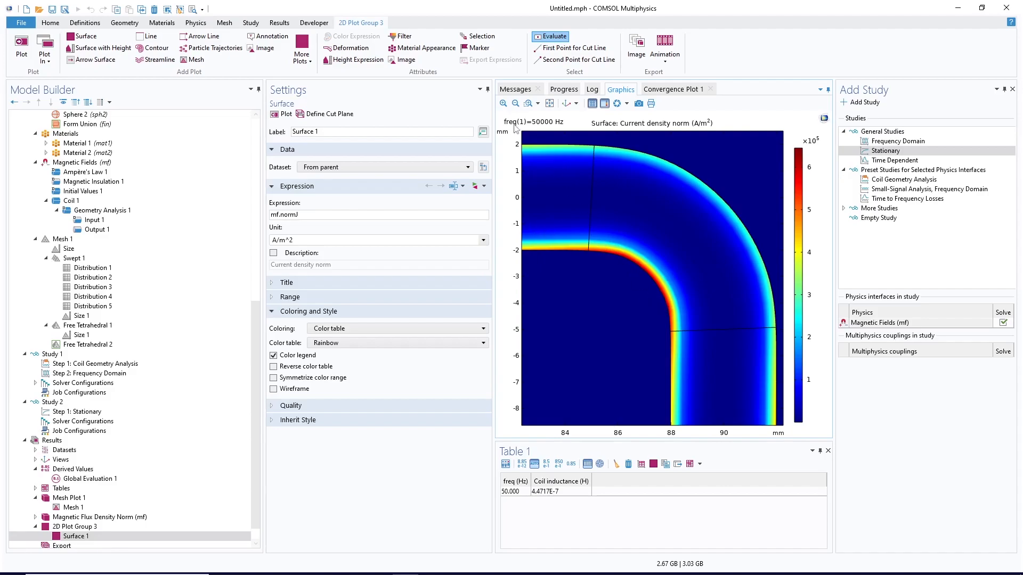
# - Re-evaluate Global Evaluation 1 to get the coil inductance for the 50000 Hz solution
pyautogui.click(515, 103)
pyautogui.click(88, 479)
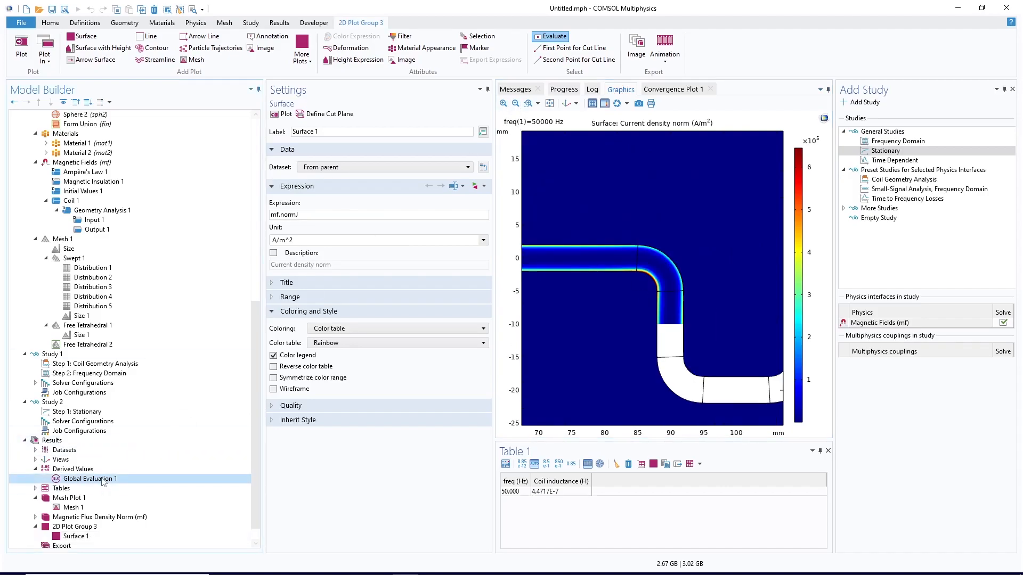
pyautogui.click(290, 114)
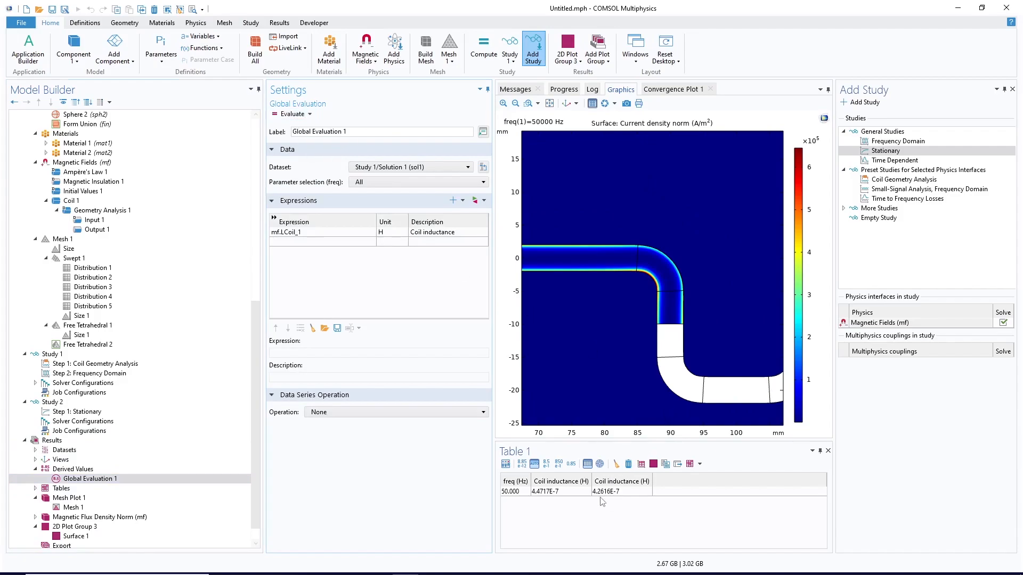
# - Place the COMSOL and PowerPoint windows side by side to compare the 50000 Hz inductance with the slide, and maximize COMSOL again
pyautogui.moveTo(809, 7); pyautogui.dragTo(498, 82)
pyautogui.moveTo(818, 96); pyautogui.dragTo(802, 79)
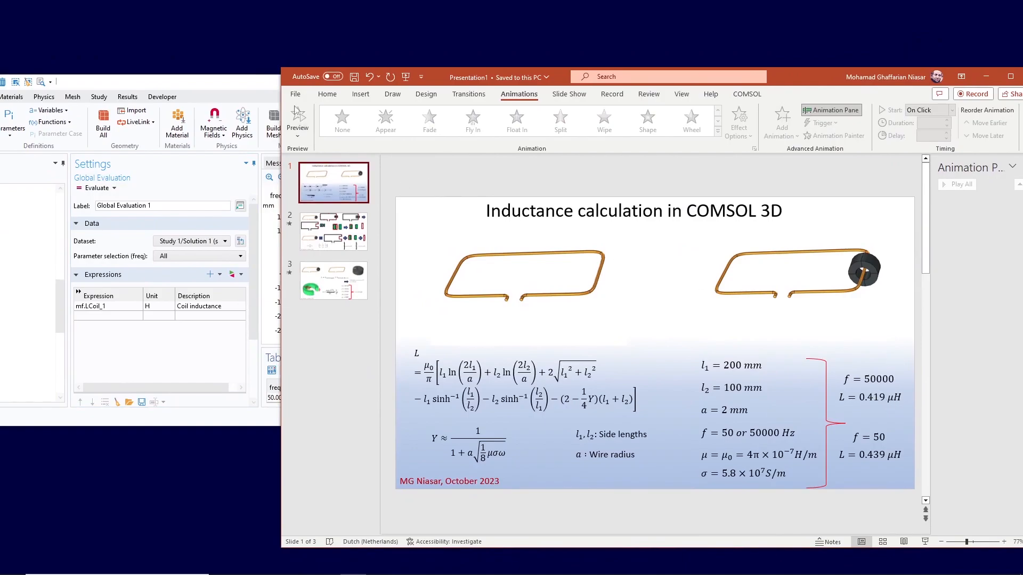
pyautogui.moveTo(265, 83); pyautogui.dragTo(300, 79)
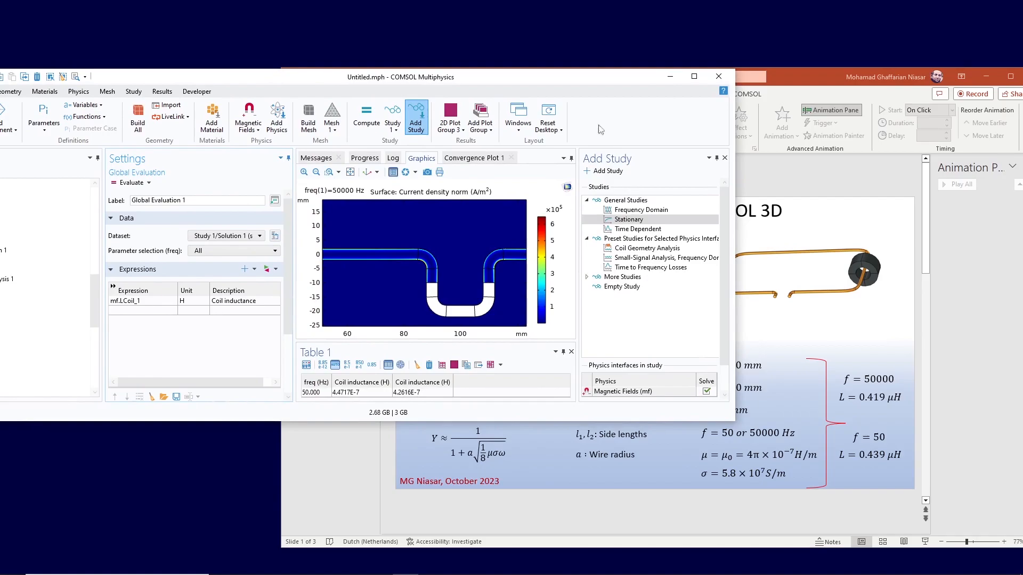
pyautogui.doubleClick(591, 80)
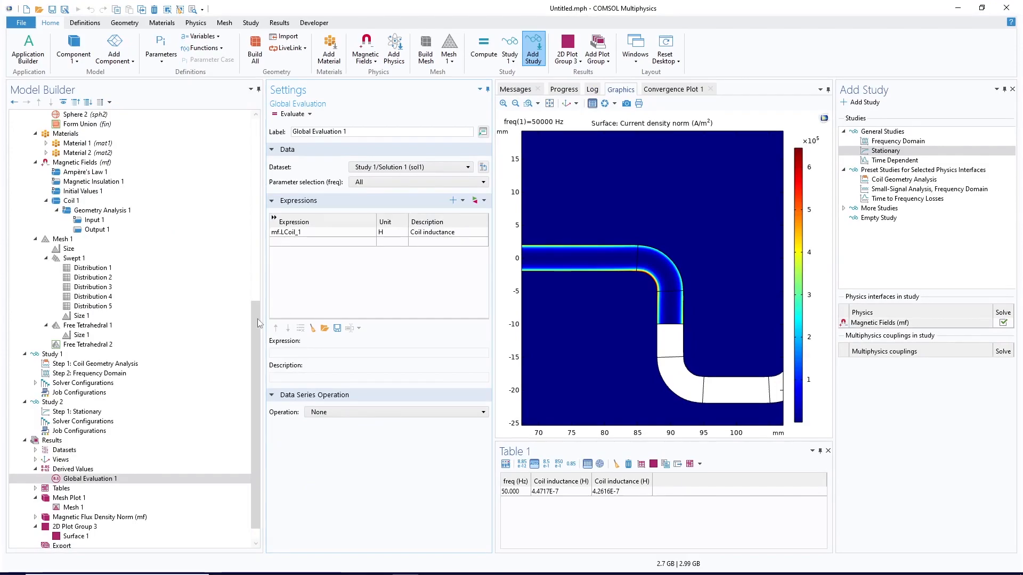
# - Add an xy-plane work plane at z-coordinate 0 to Geometry 1 and open its plane geometry near the coil's short side at x = 0
pyautogui.moveTo(257, 319); pyautogui.dragTo(263, 147)
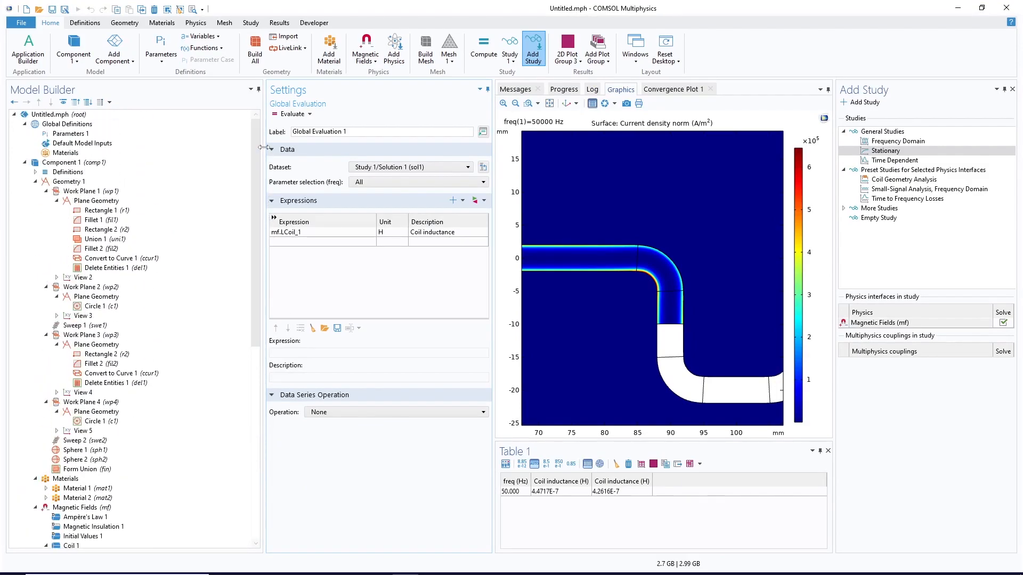
pyautogui.click(550, 103)
pyautogui.click(528, 103)
pyautogui.moveTo(692, 257); pyautogui.dragTo(618, 313)
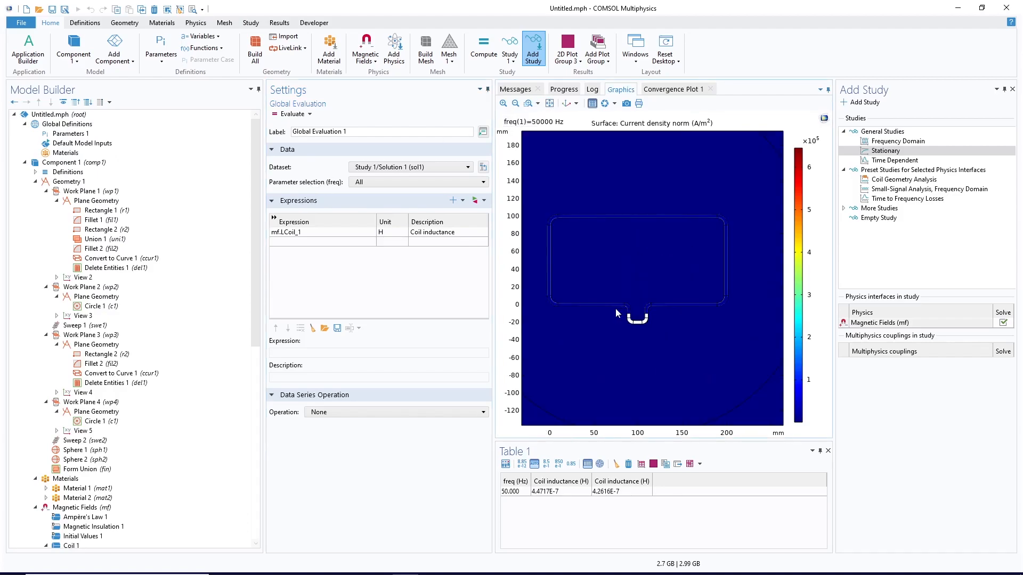
pyautogui.rightClick(69, 182)
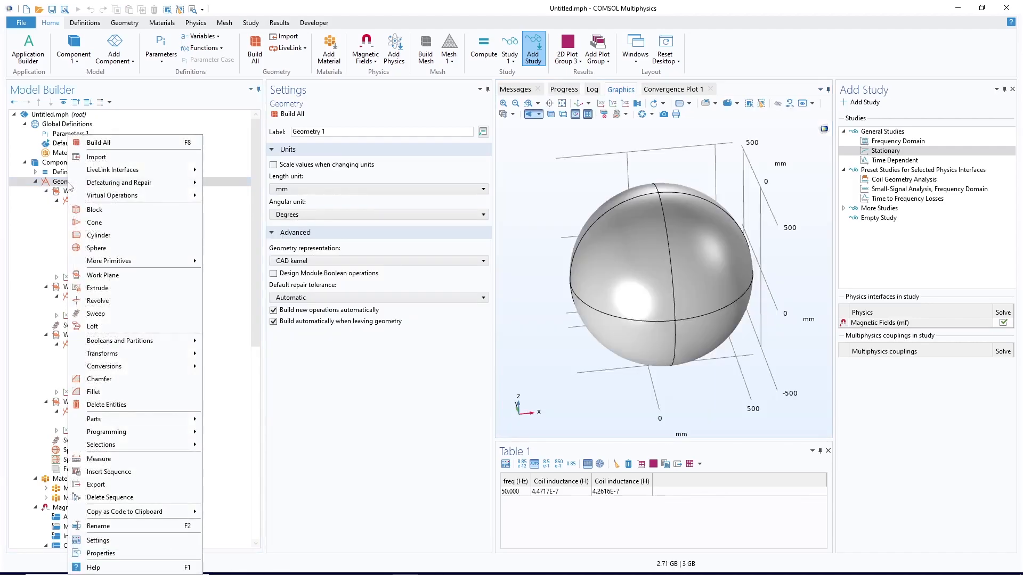
pyautogui.click(102, 275)
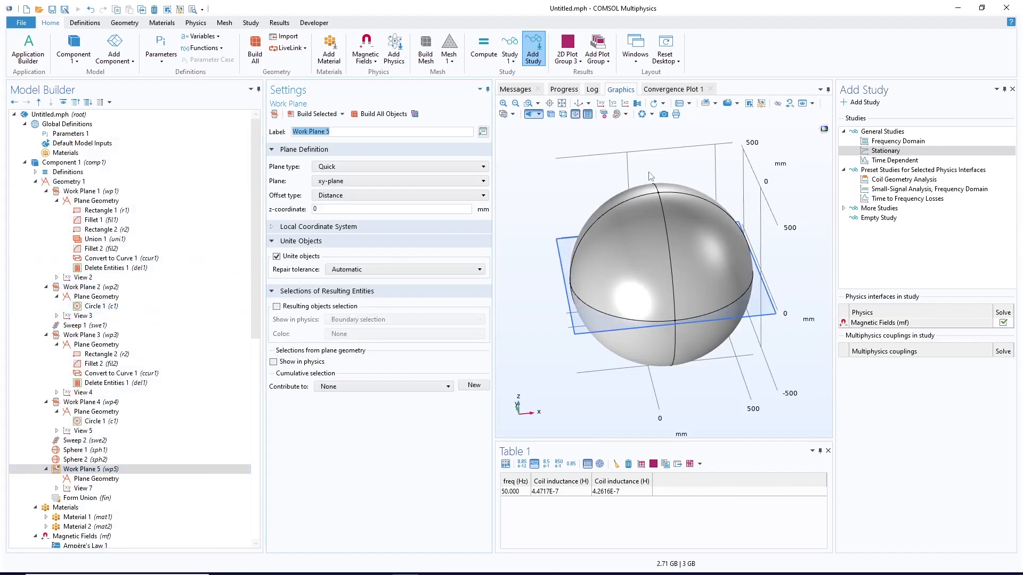
pyautogui.click(95, 479)
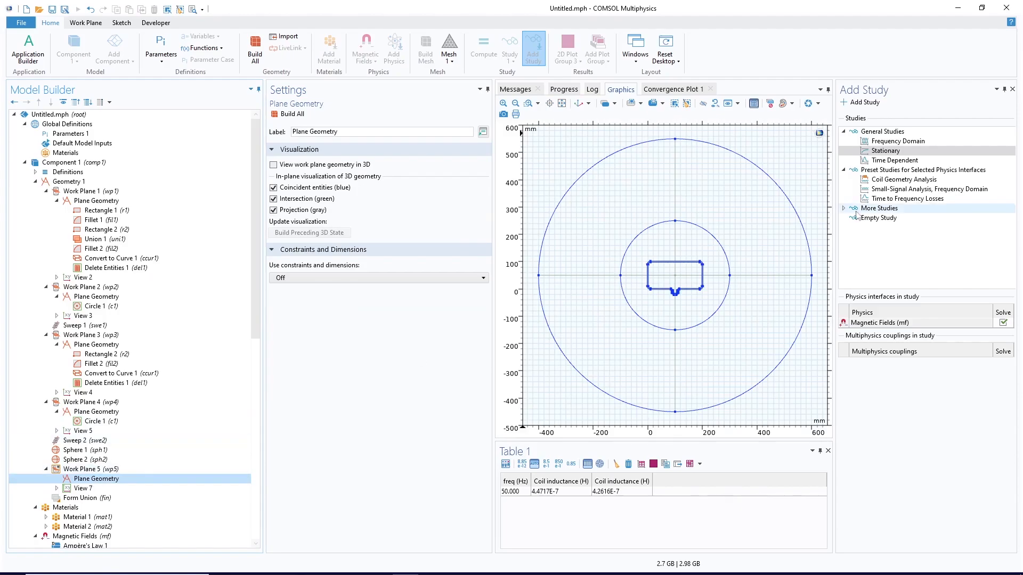
pyautogui.click(527, 103)
pyautogui.moveTo(671, 241); pyautogui.dragTo(638, 305)
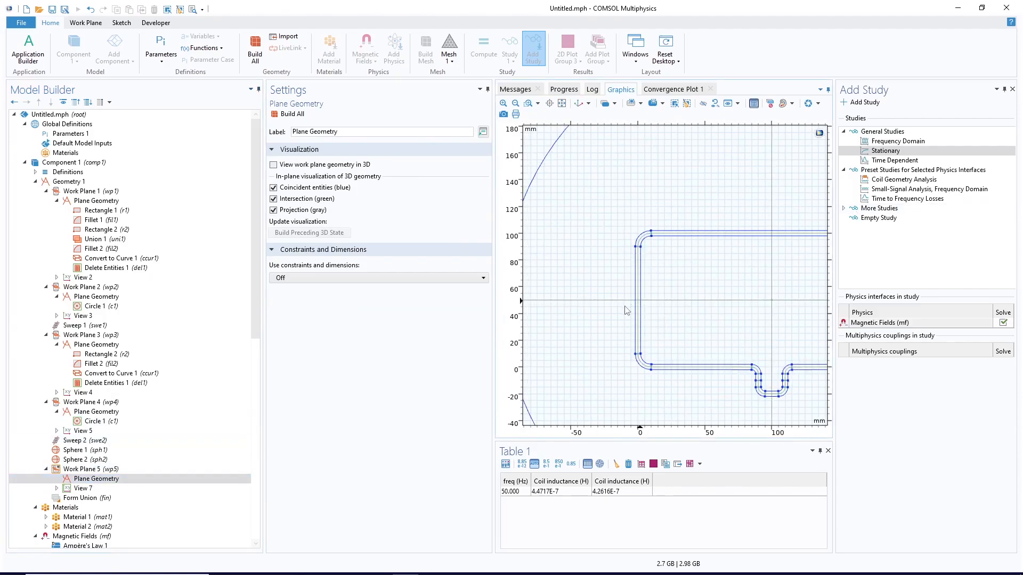
# - Add a rectangle 10 mm wide and 20 mm high with its corner at xw -20, yw 45 mm, and build it
pyautogui.rightClick(102, 480)
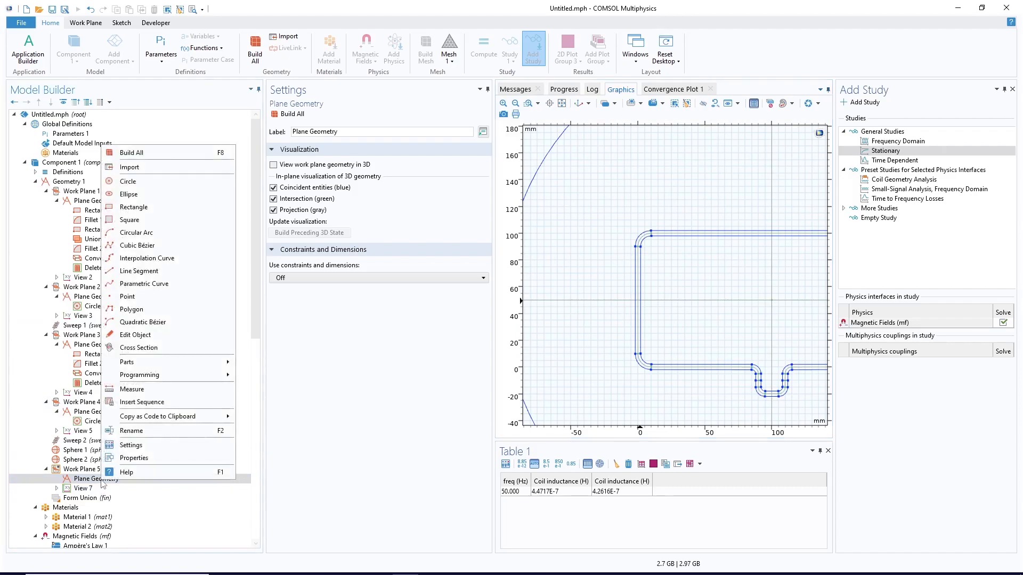
pyautogui.click(135, 207)
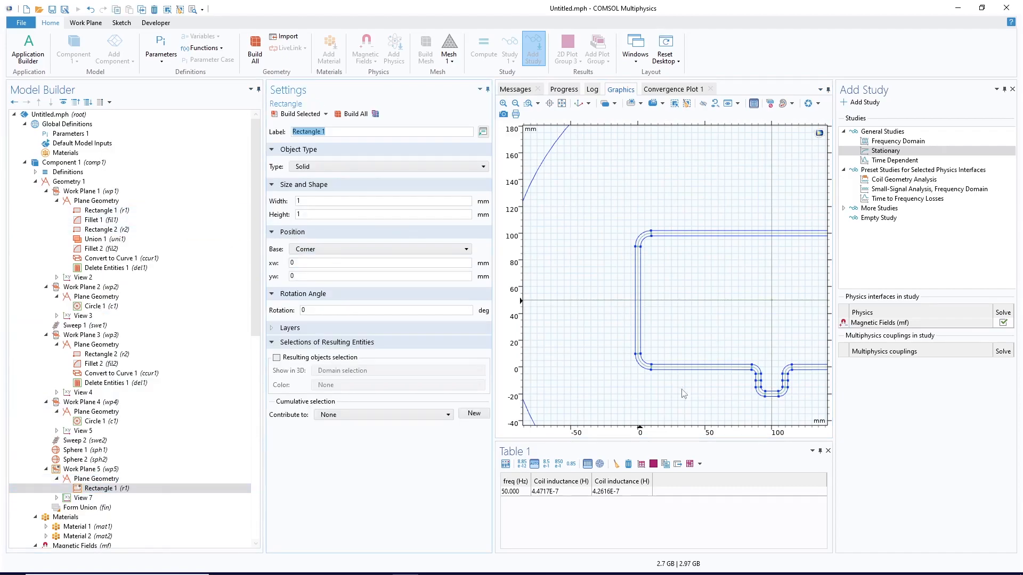
pyautogui.click(311, 201)
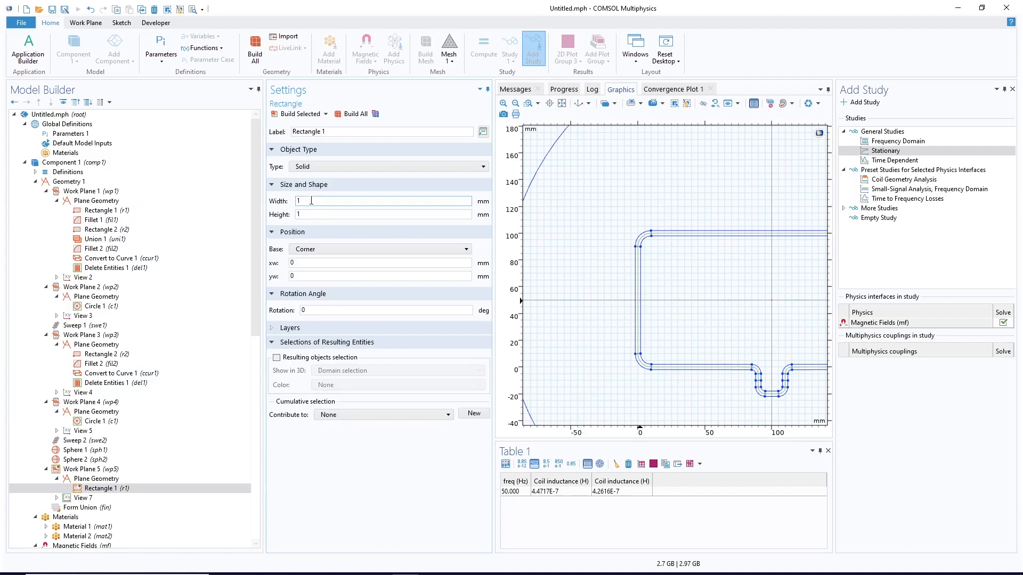
pyautogui.doubleClick(308, 201)
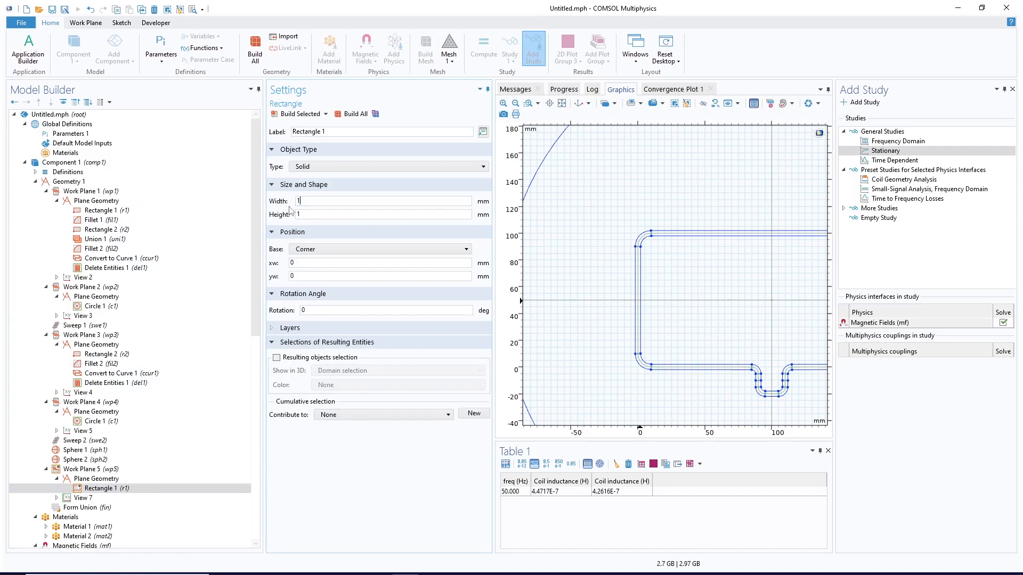
pyautogui.doubleClick(302, 214)
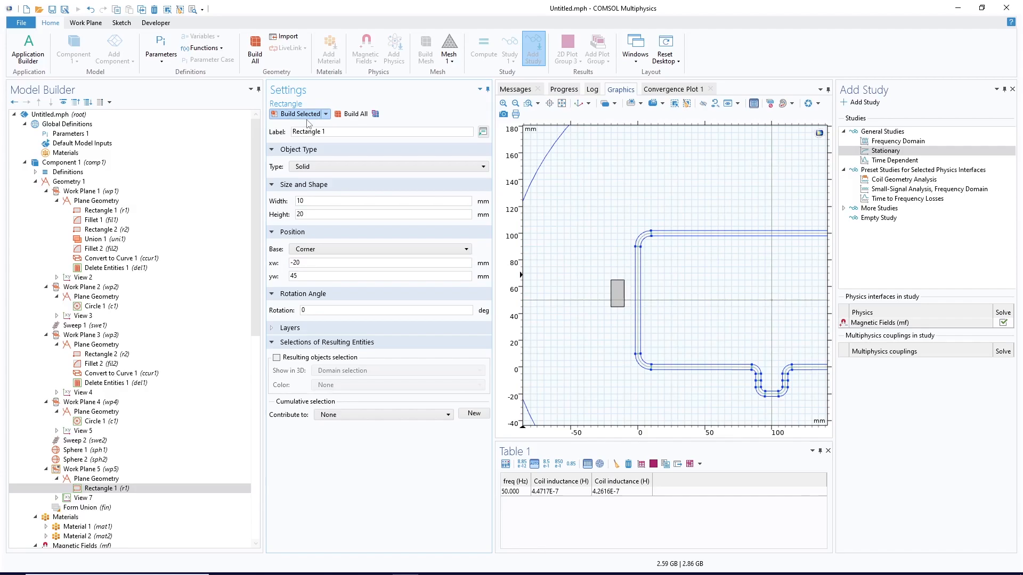
# - Set the new rectangle's yw position to 40 mm and rebuild it
pyautogui.click(295, 277)
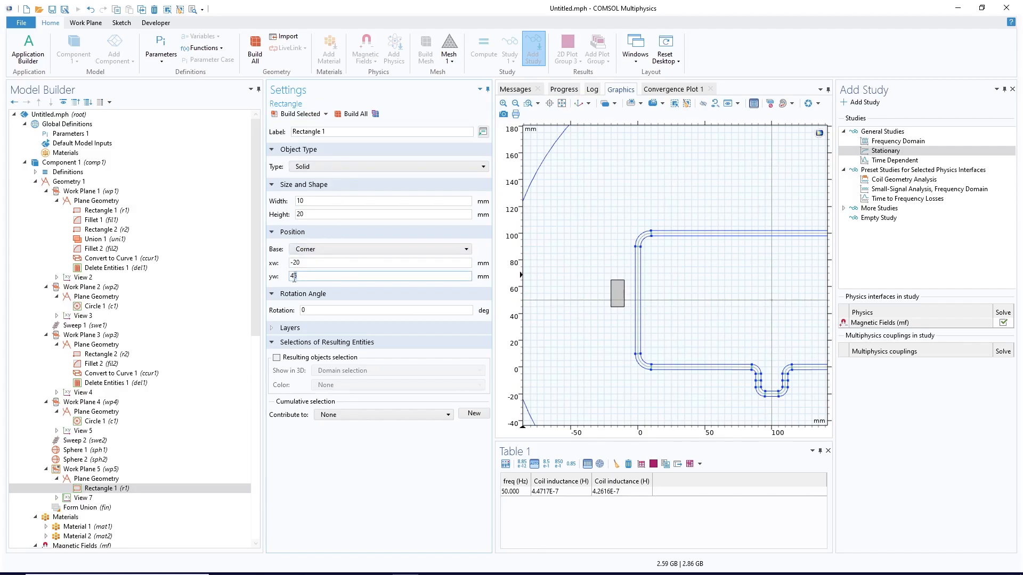
pyautogui.press('BackSpace')
pyautogui.write('0')
pyautogui.click(302, 114)
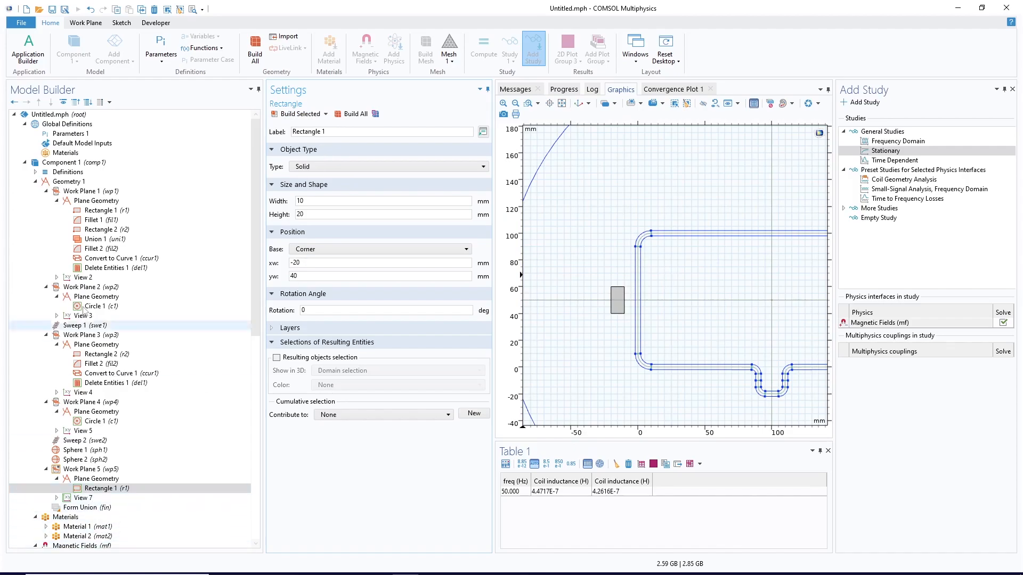
# - Add a Revolve of Work Plane 5 to Geometry 1 and move both features ahead of Sphere 1 in the geometry sequence
pyautogui.rightClick(69, 183)
pyautogui.click(85, 300)
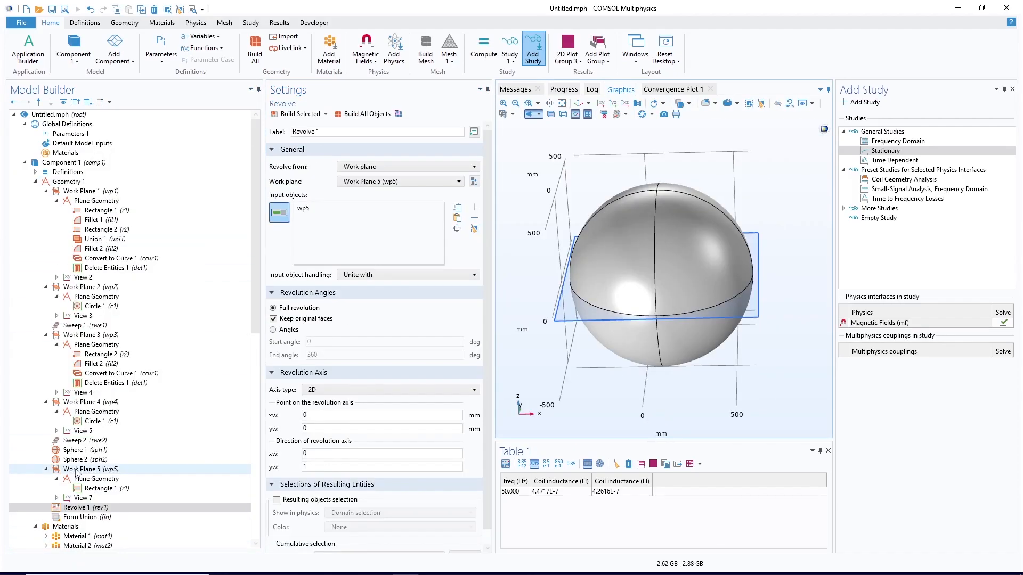
pyautogui.click(77, 472)
pyautogui.moveTo(96, 474); pyautogui.dragTo(90, 450)
pyautogui.moveTo(77, 508); pyautogui.dragTo(74, 483)
# - Build Work Plane 5 and Revolve 1 as a full revolution about the axis through (0, 0) with direction (0, 1)
pyautogui.click(80, 450)
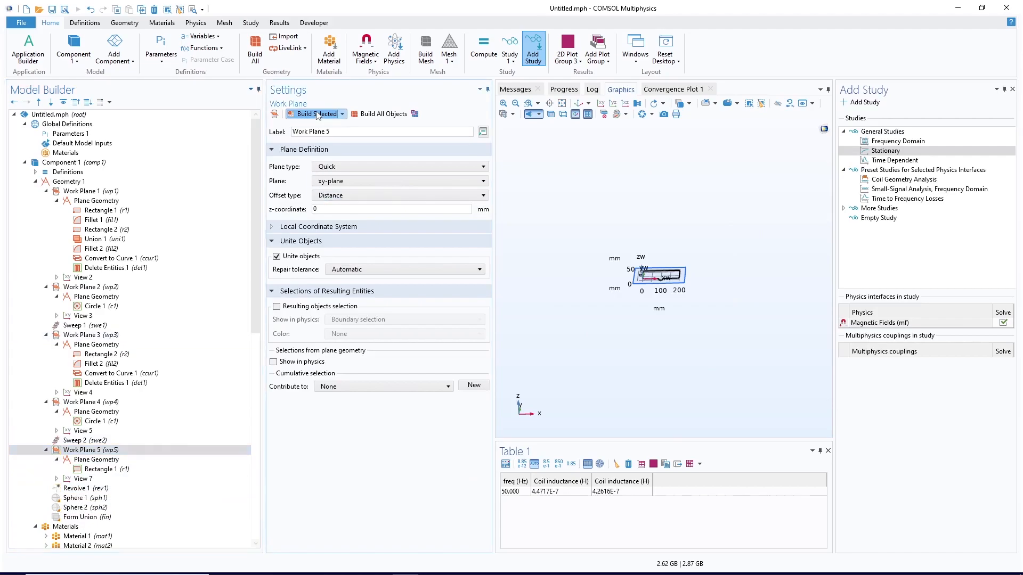
pyautogui.click(562, 102)
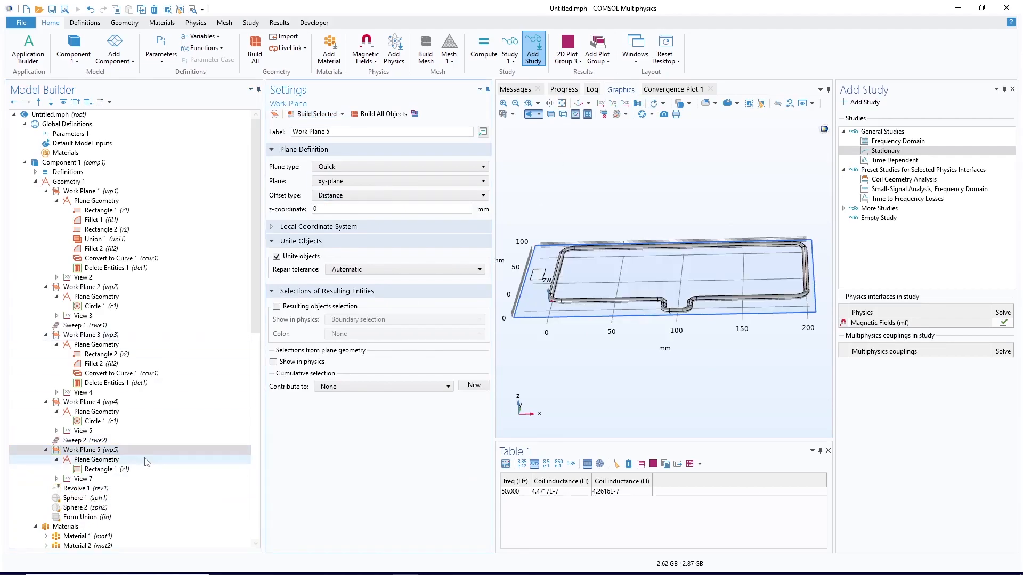
pyautogui.click(85, 488)
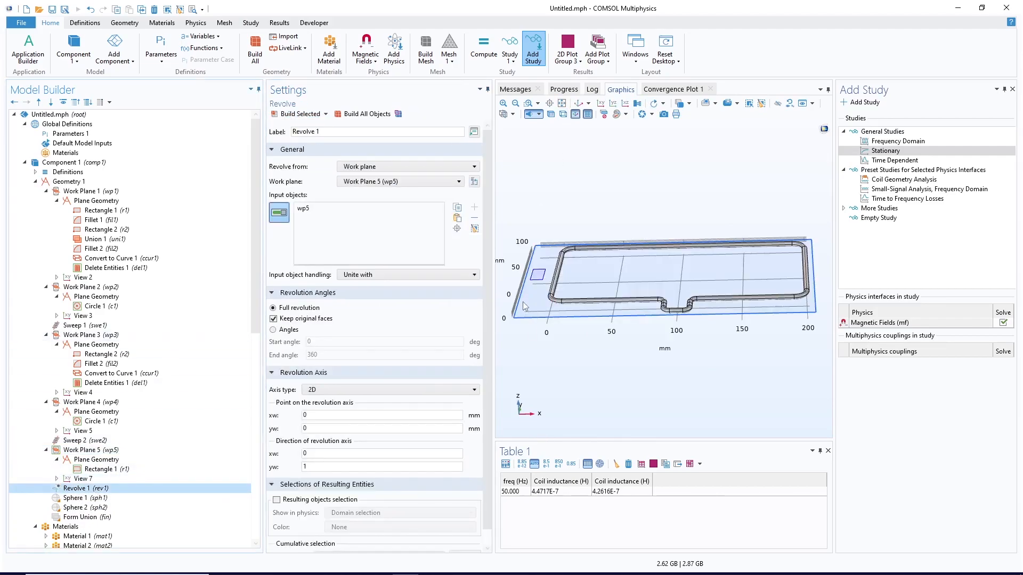
pyautogui.moveTo(583, 365); pyautogui.dragTo(574, 296)
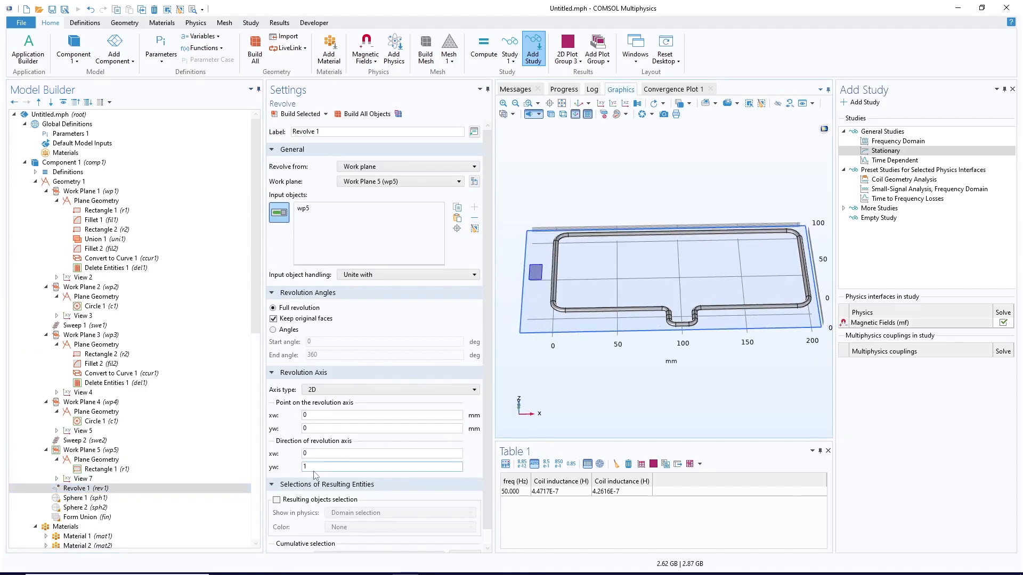
pyautogui.click(310, 113)
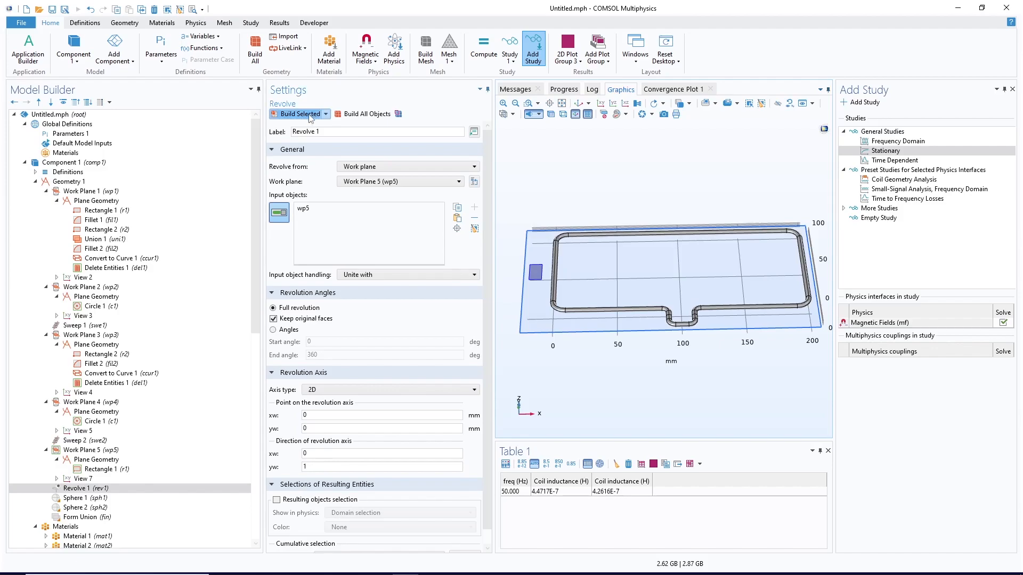
# - Turn off keeping the original faces in Revolve 1 and build the geometry sequence through Sphere 2
pyautogui.moveTo(634, 332); pyautogui.dragTo(588, 353)
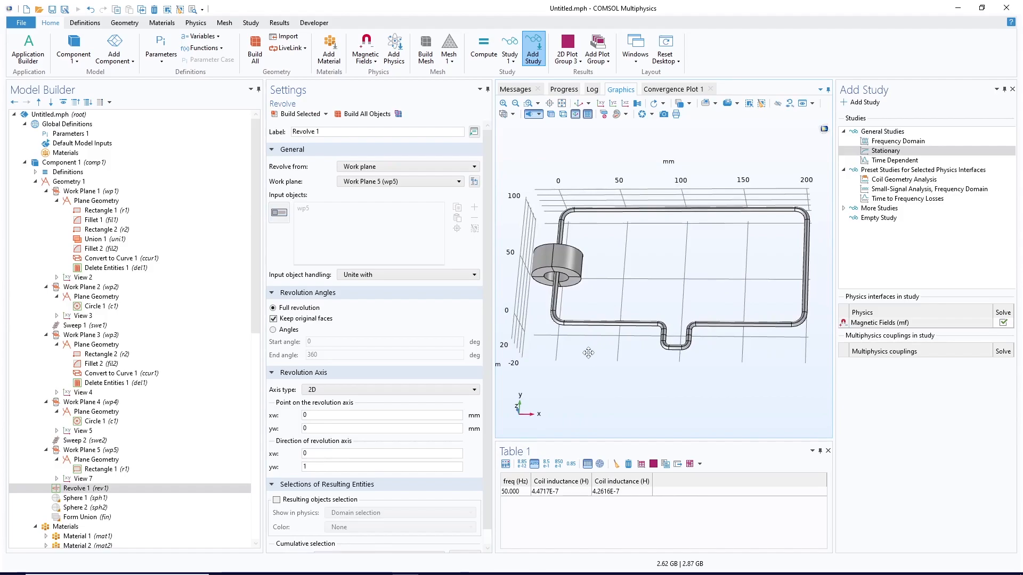
pyautogui.click(273, 318)
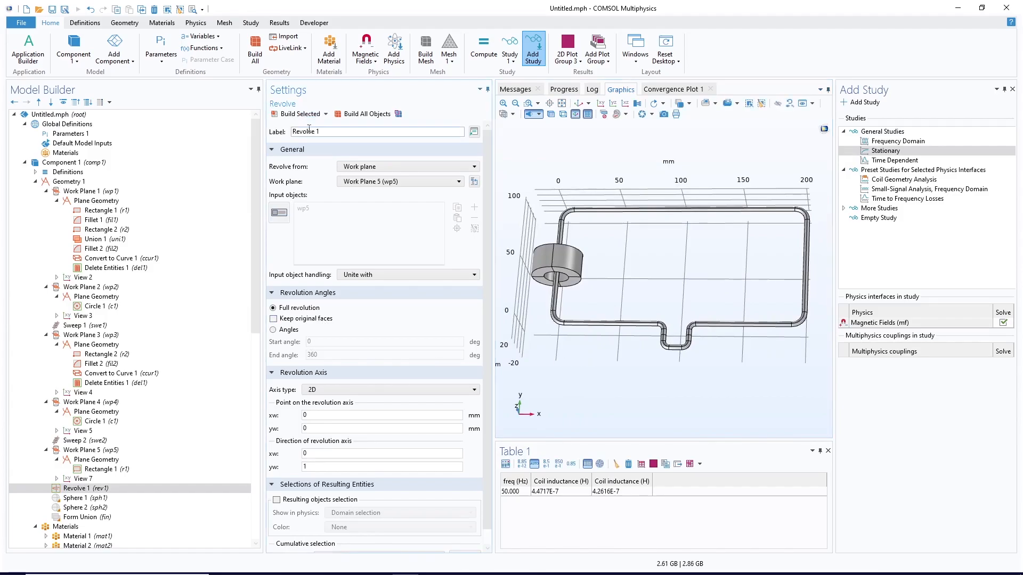
pyautogui.moveTo(634, 379)
pyautogui.mouseDown()
pyautogui.moveTo(595, 365)
pyautogui.moveTo(632, 362)
pyautogui.mouseUp()
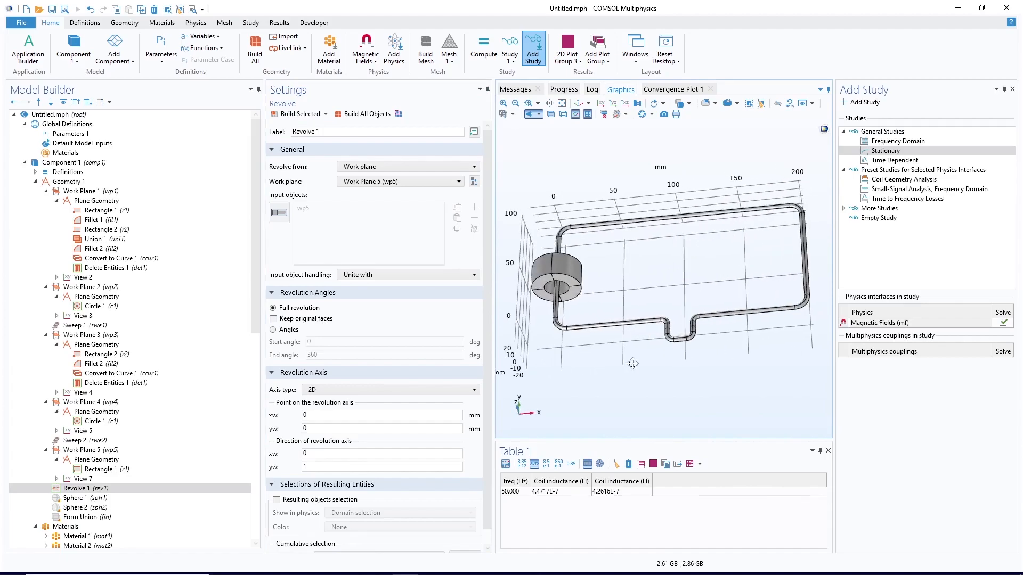
pyautogui.click(102, 508)
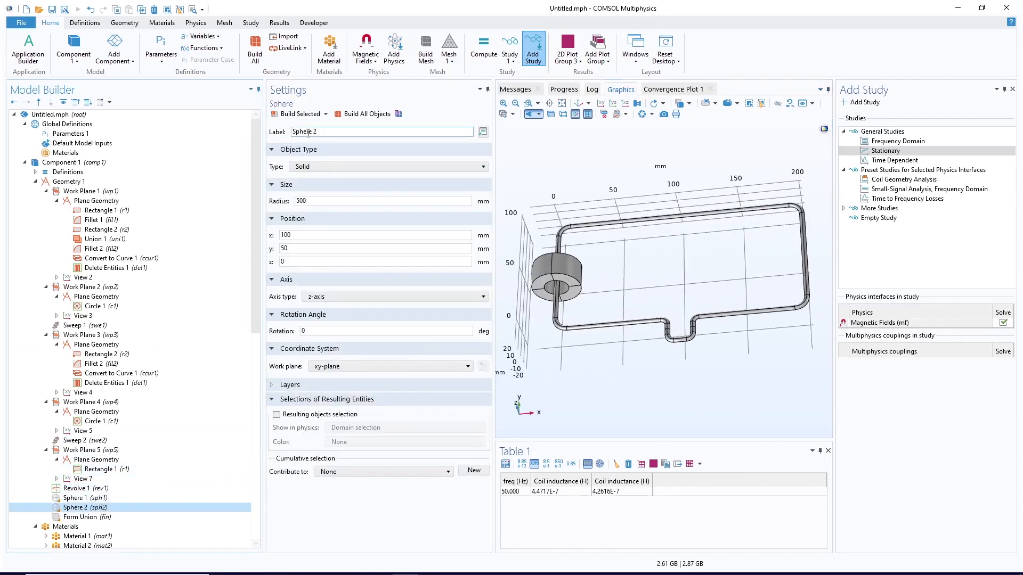
pyautogui.click(562, 104)
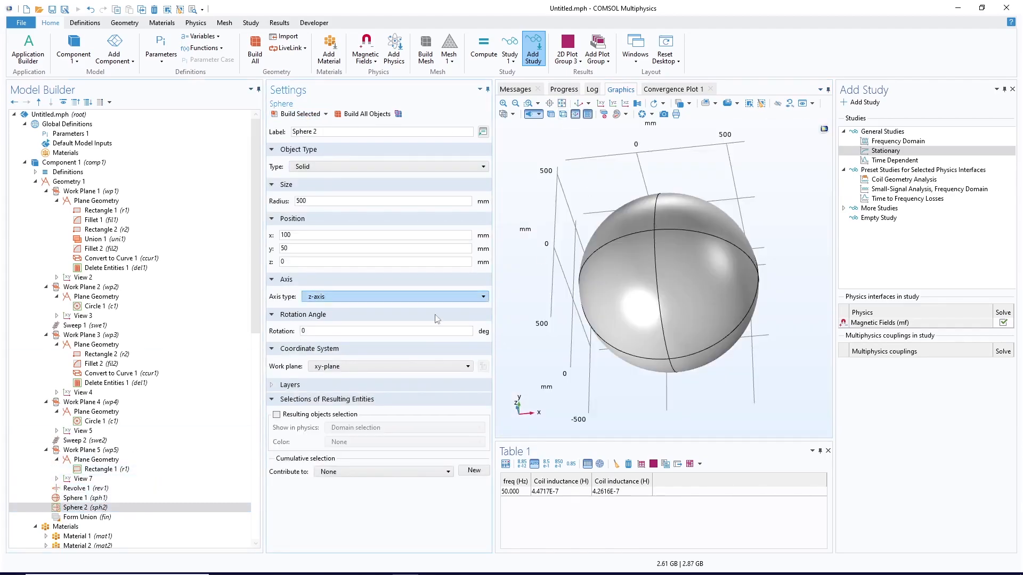
# - Add a blank material and assign it to the toroidal core, hiding the enclosing sphere domains to reach it
pyautogui.scroll(-6, 107, 383)
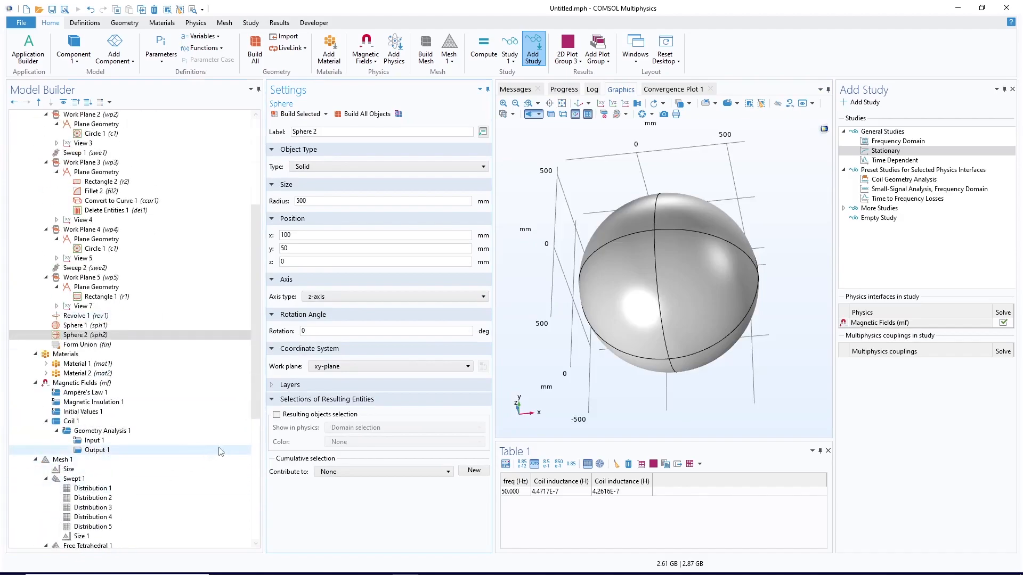
pyautogui.click(68, 355)
pyautogui.rightClick(70, 356)
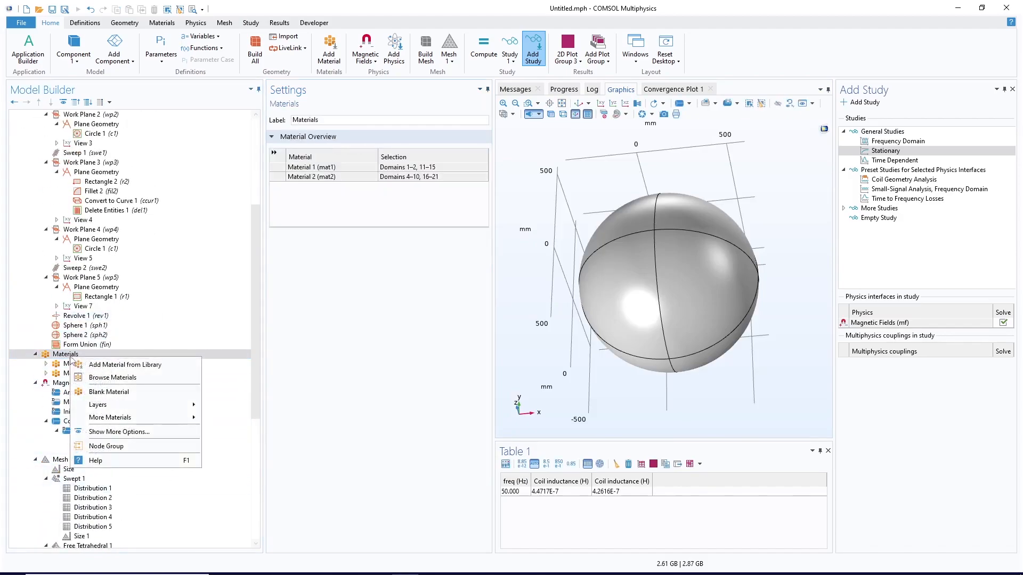
pyautogui.click(109, 392)
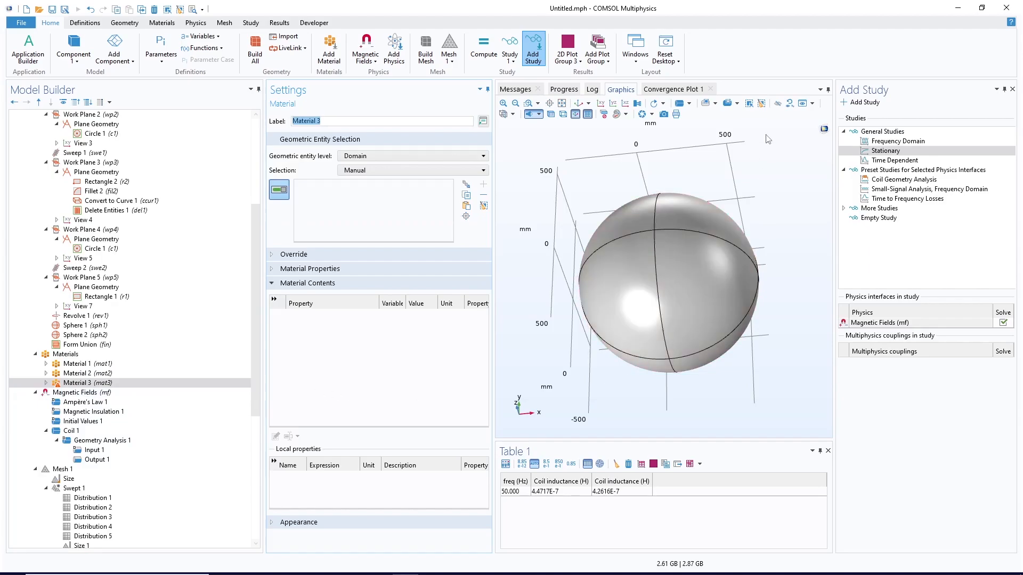
pyautogui.click(778, 103)
pyautogui.click(679, 267)
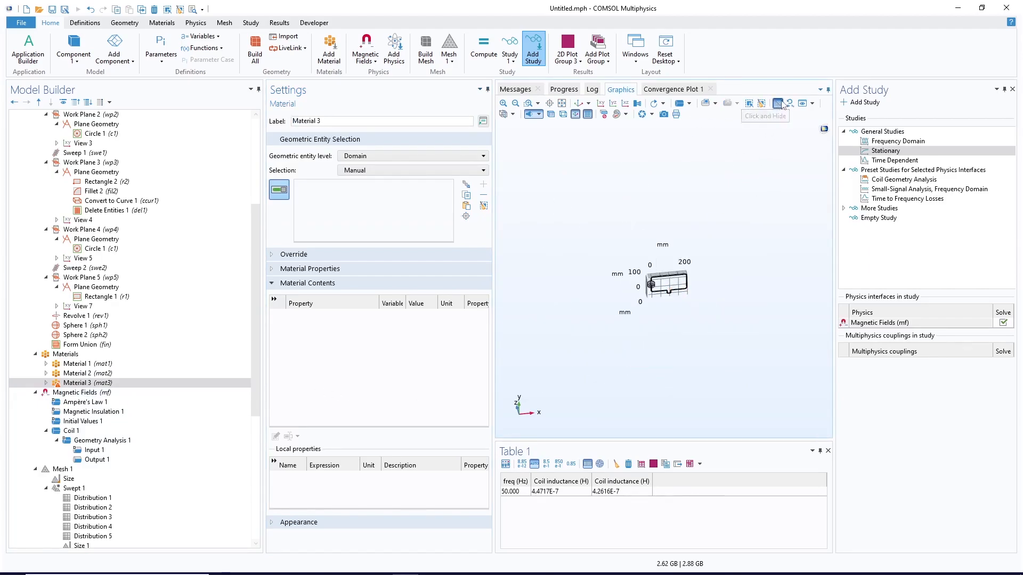
pyautogui.click(530, 106)
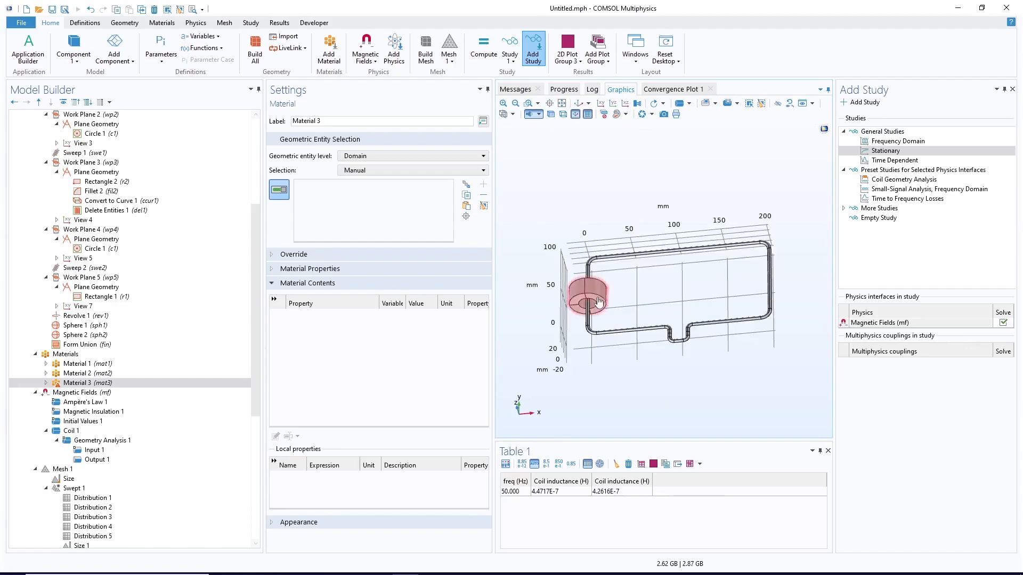
pyautogui.click(579, 302)
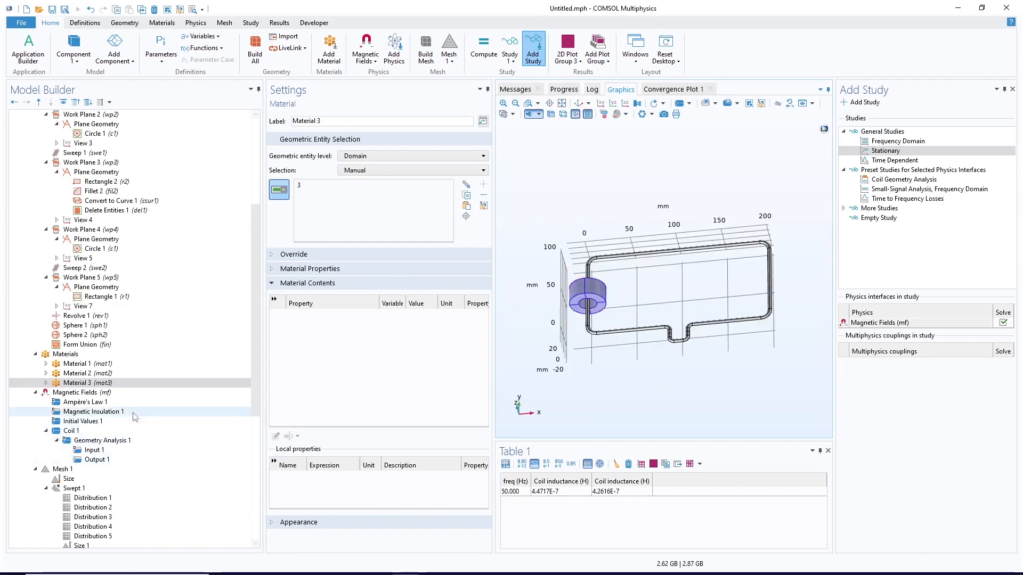
# - Add the toroidal core to the domain selection of the Magnetic Fields interface
pyautogui.click(80, 364)
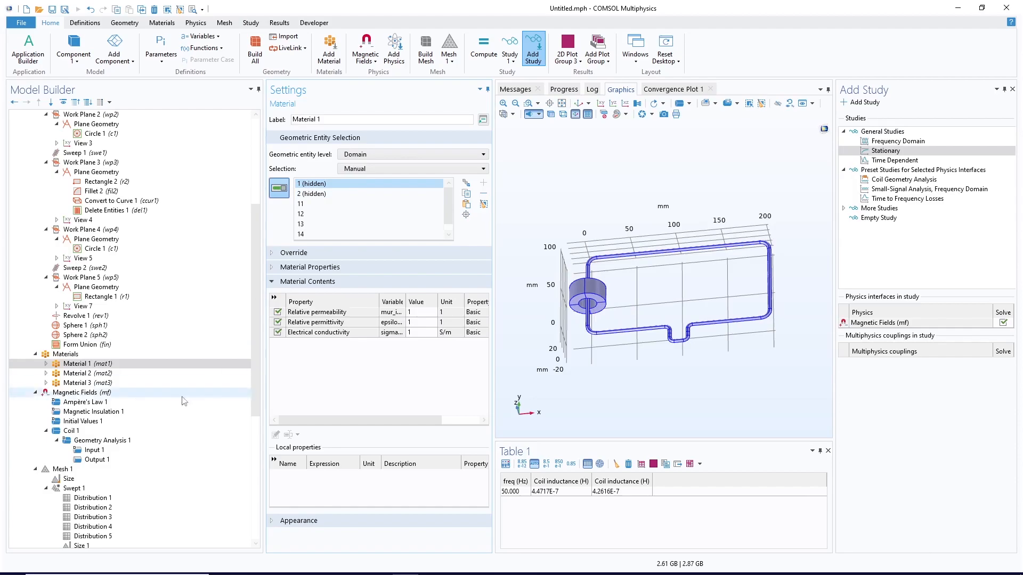
pyautogui.click(75, 393)
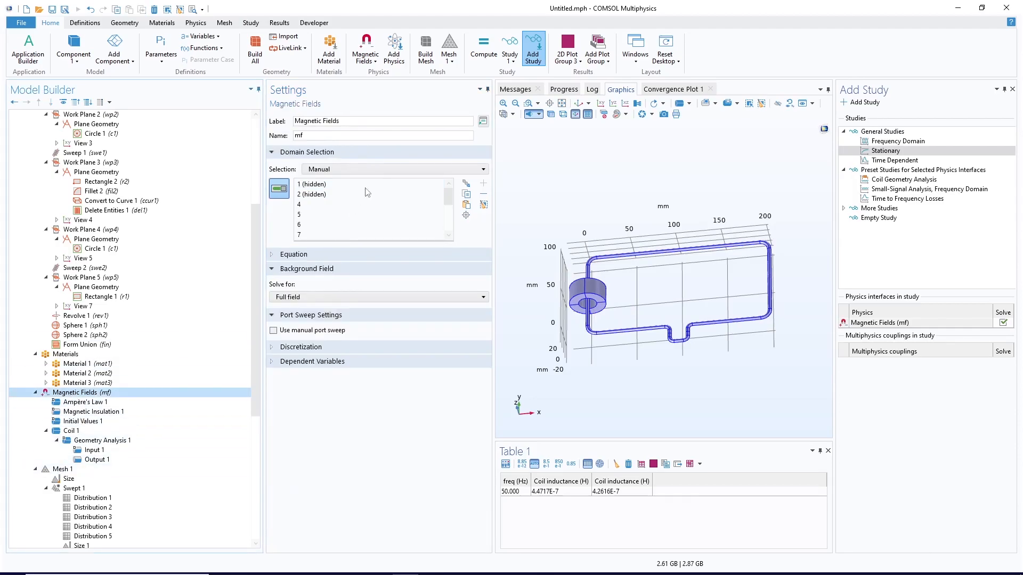
pyautogui.click(586, 298)
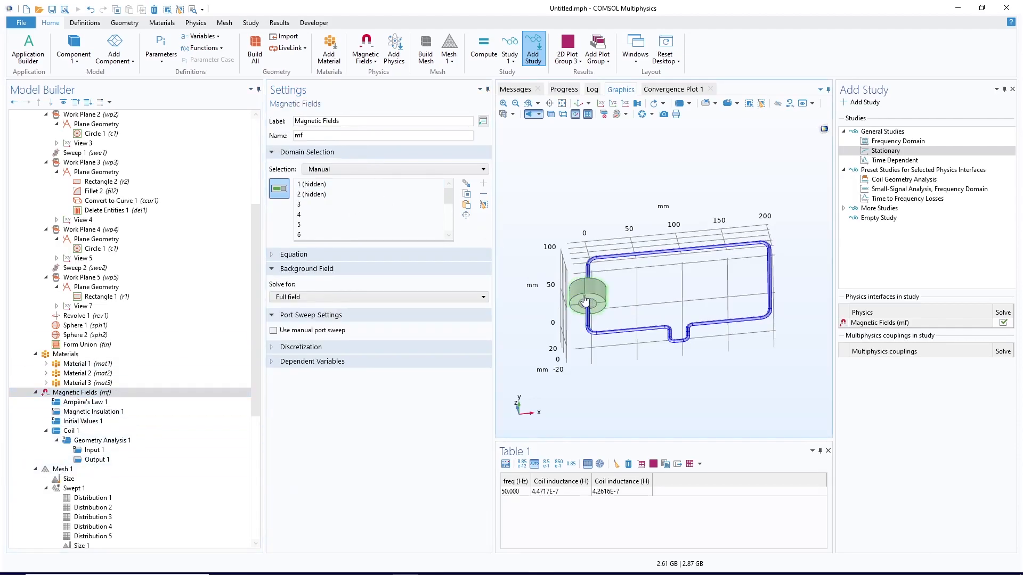
# - Define Material 3 with relative permeability 1000, electrical conductivity 10 S/m and relative permittivity 1
pyautogui.click(87, 382)
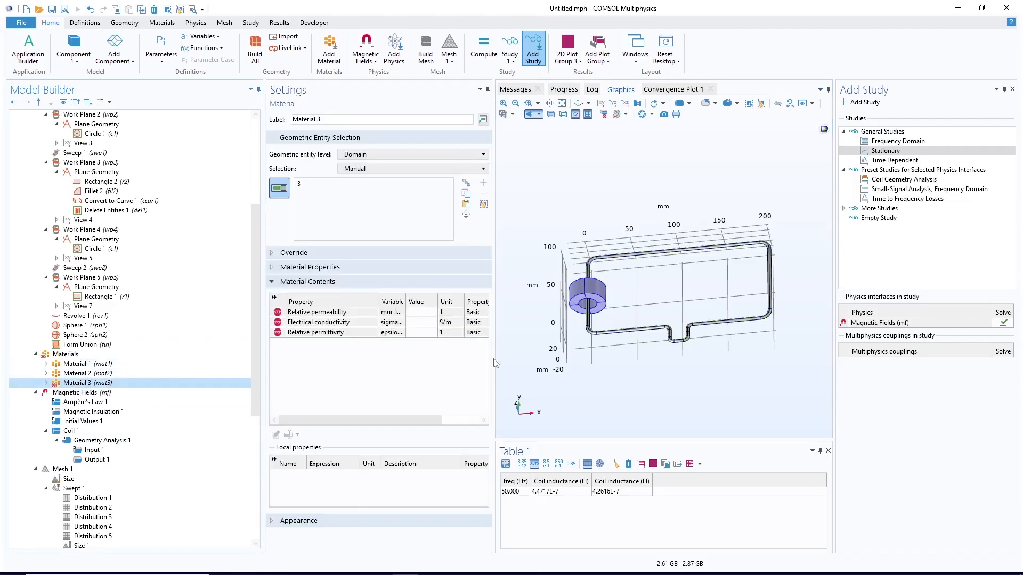
pyautogui.click(426, 313)
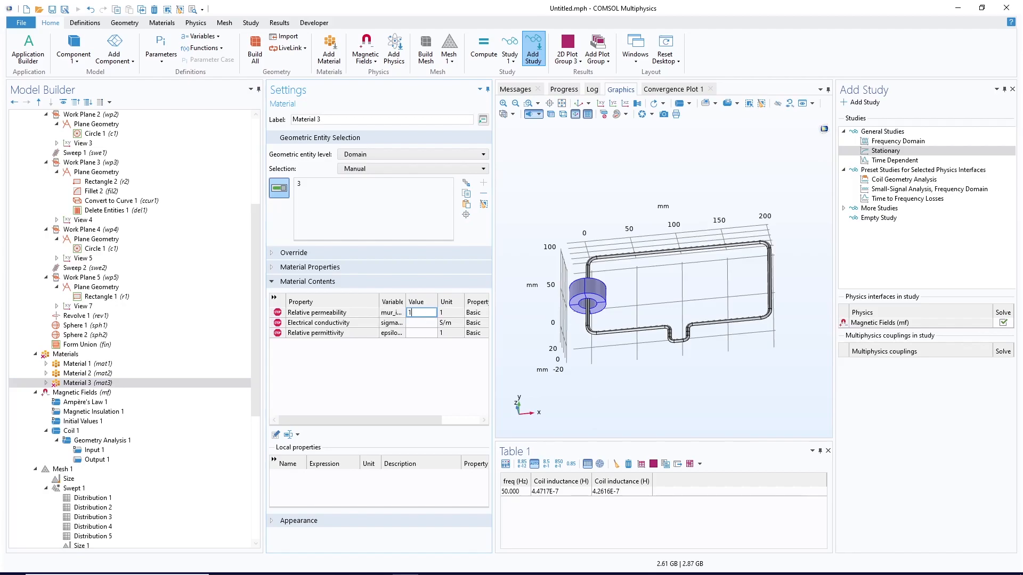
pyautogui.click(427, 322)
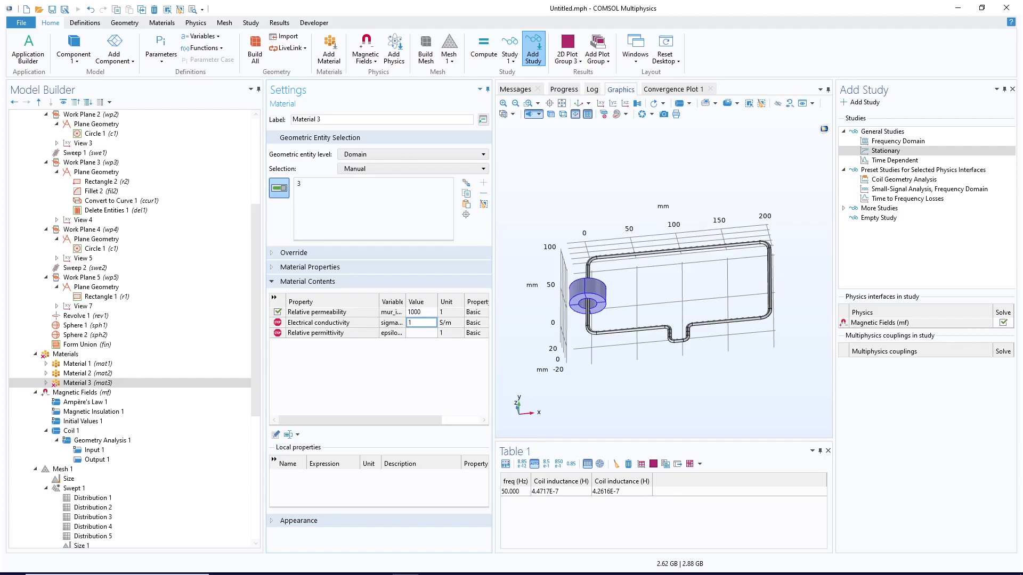
pyautogui.click(430, 333)
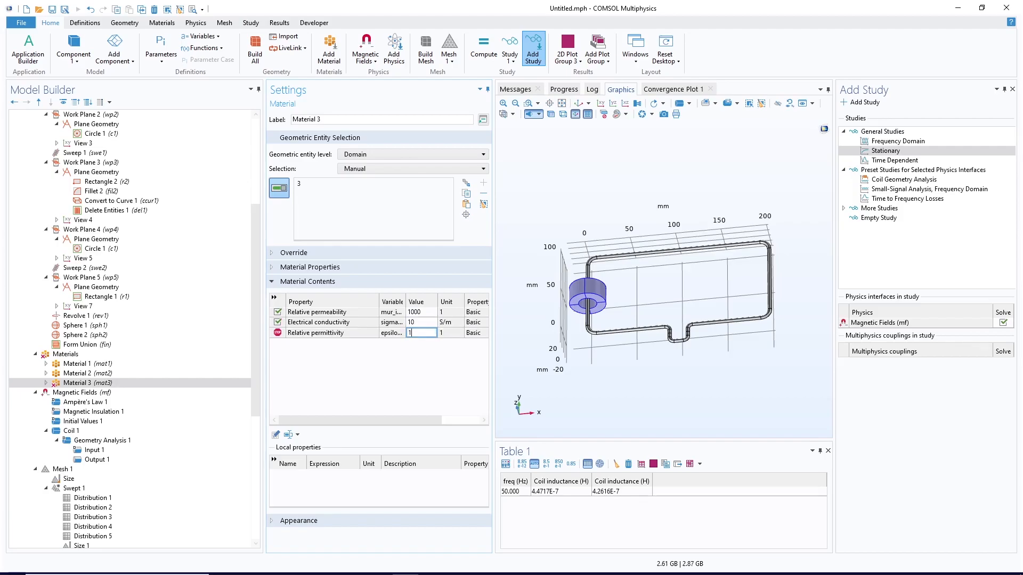
pyautogui.click(439, 366)
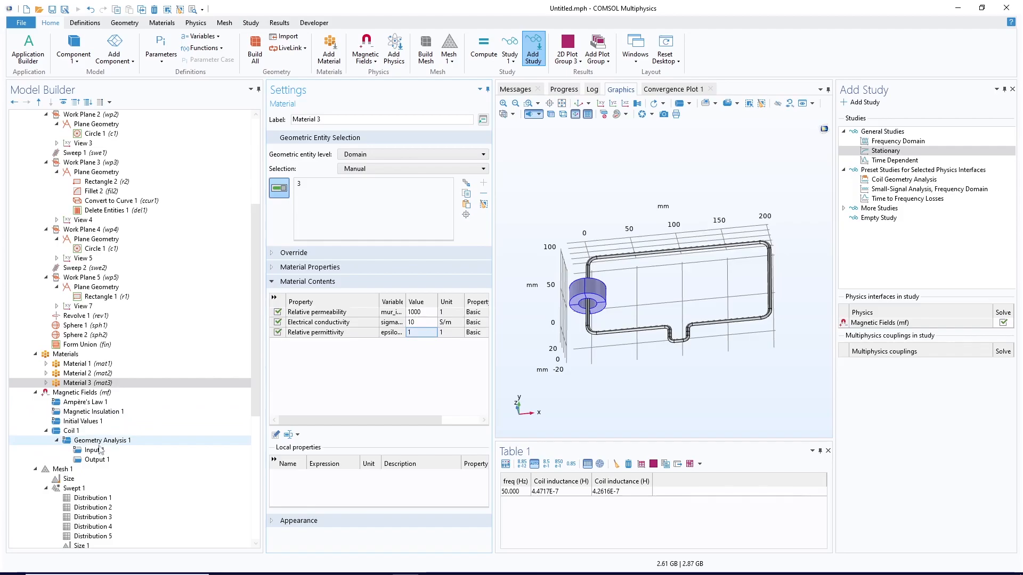
# - Add a second Swept operation to Mesh 1, move it ahead of Free Tetrahedral 1 and restrict it to the toroidal core domain
pyautogui.click(67, 470)
pyautogui.rightClick(67, 471)
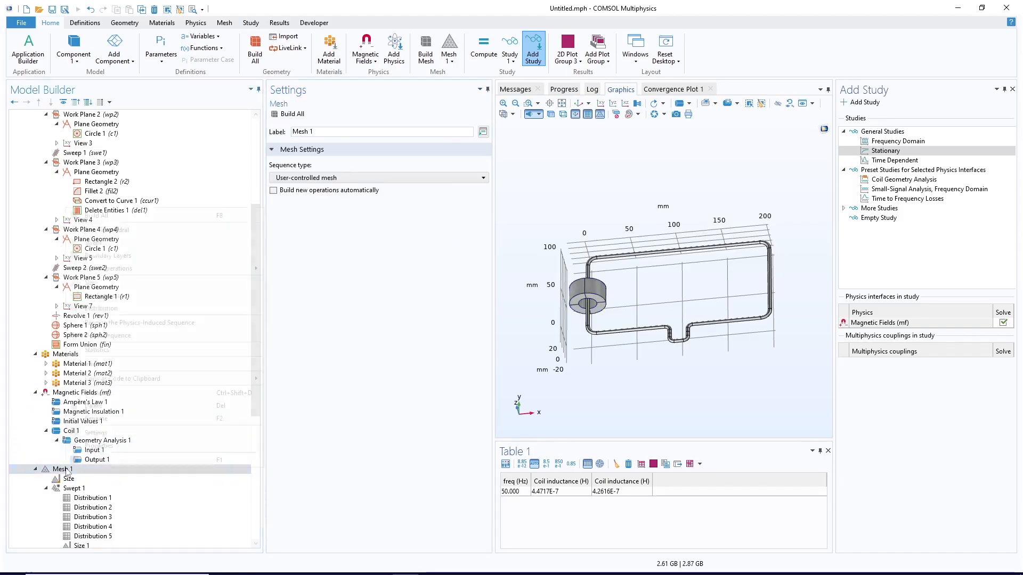
pyautogui.click(107, 244)
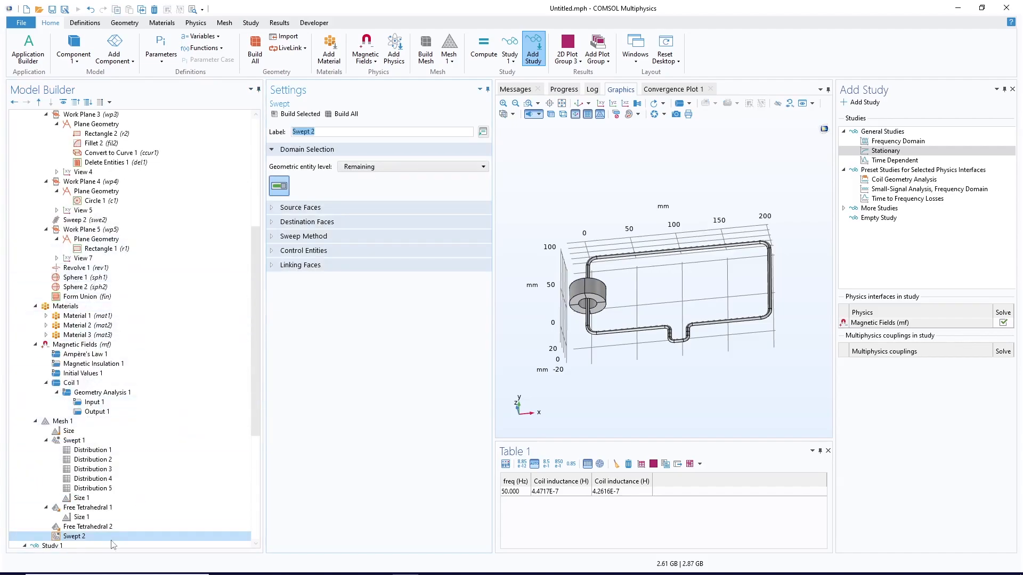
pyautogui.moveTo(77, 537); pyautogui.dragTo(72, 509)
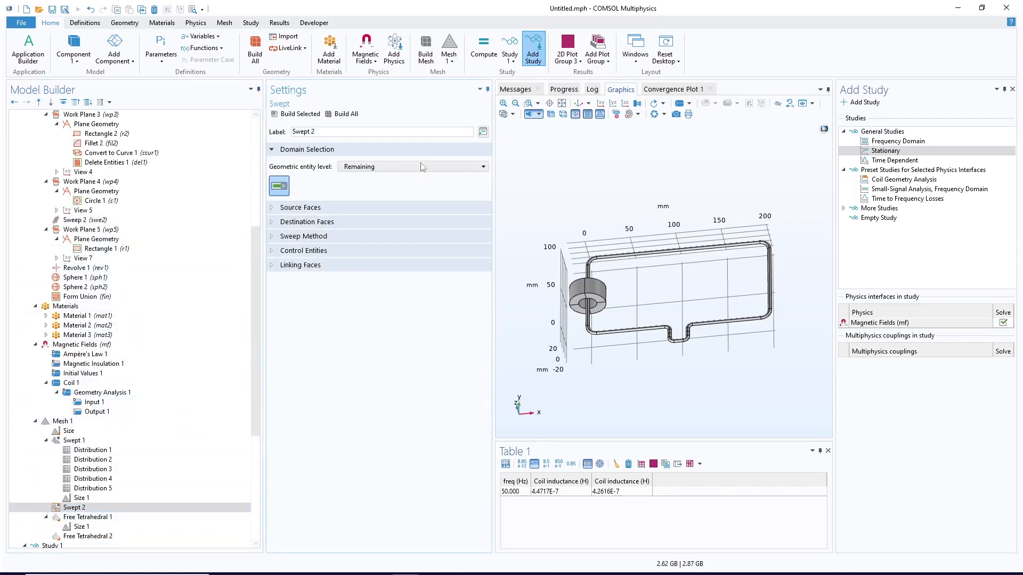
pyautogui.click(373, 166)
pyautogui.click(373, 198)
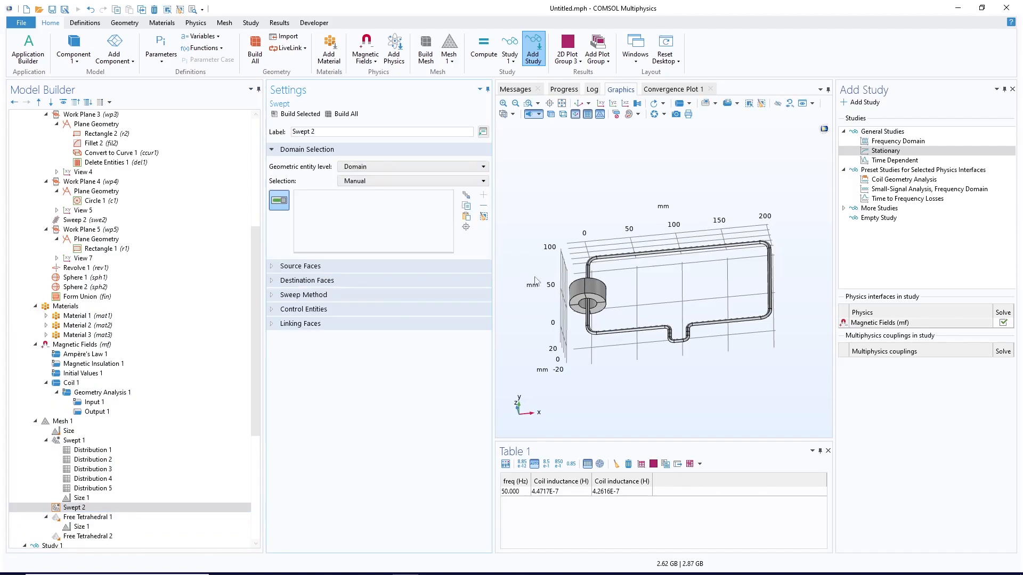
pyautogui.click(593, 288)
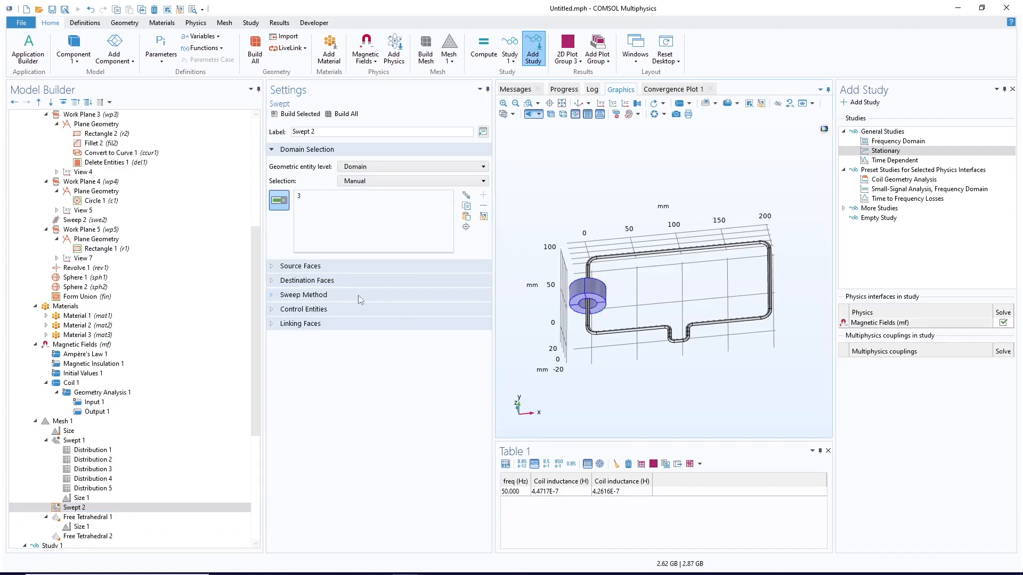
# - Add Size and Distribution attributes to Swept 2, with the Distribution placed before the Size
pyautogui.rightClick(74, 508)
pyautogui.click(115, 342)
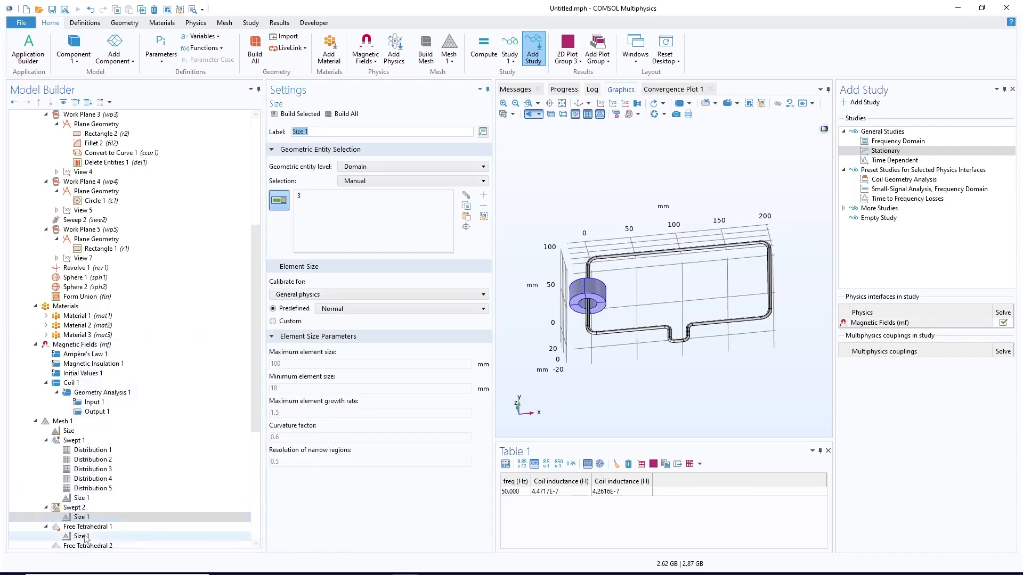
pyautogui.click(75, 508)
pyautogui.rightClick(77, 508)
pyautogui.click(114, 355)
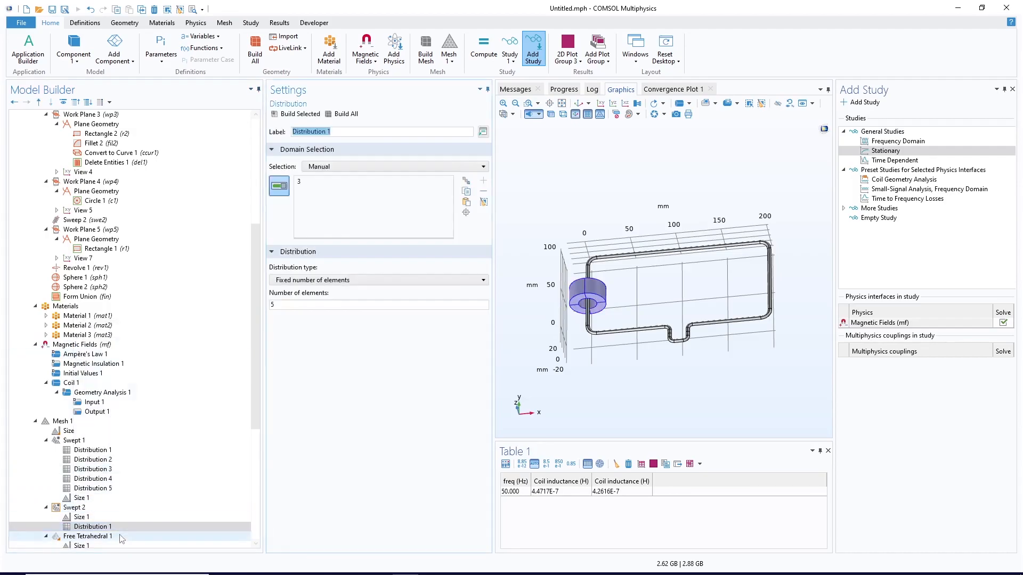
pyautogui.moveTo(86, 527); pyautogui.dragTo(85, 515)
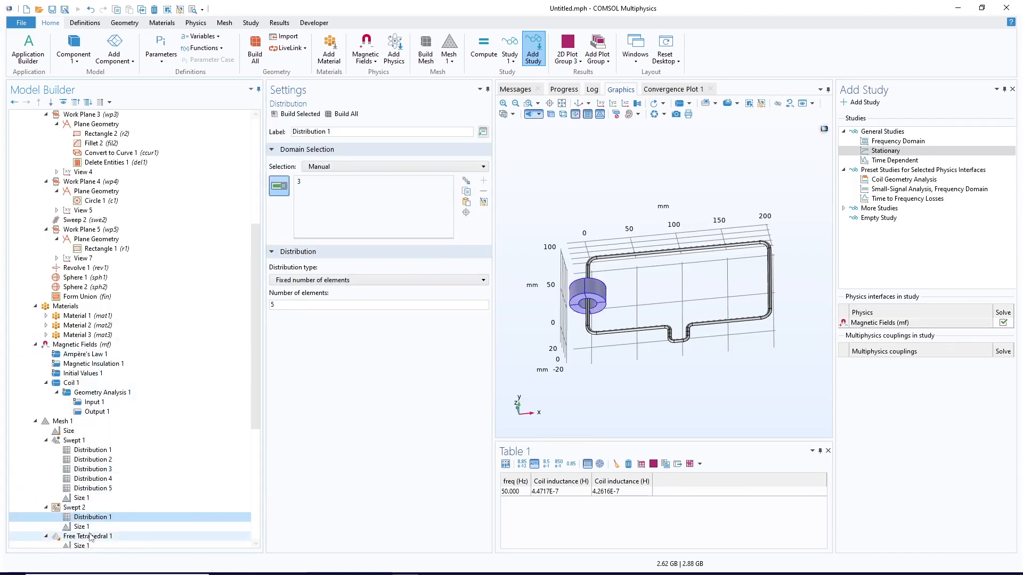
# - Build the core mesh from Swept 2's Size 1, set its predefined element size to Finer and rebuild it
pyautogui.click(84, 527)
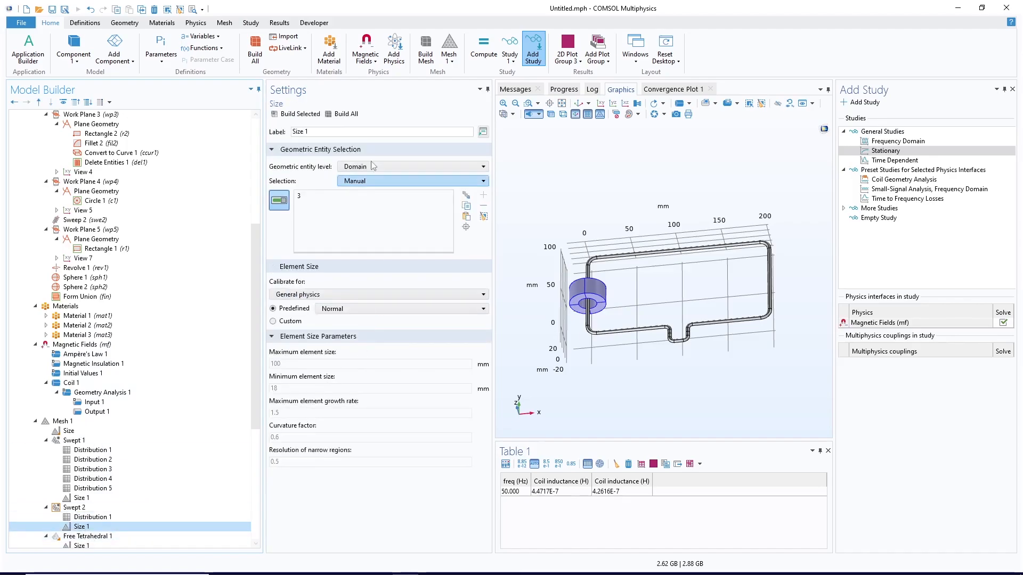
pyautogui.click(300, 115)
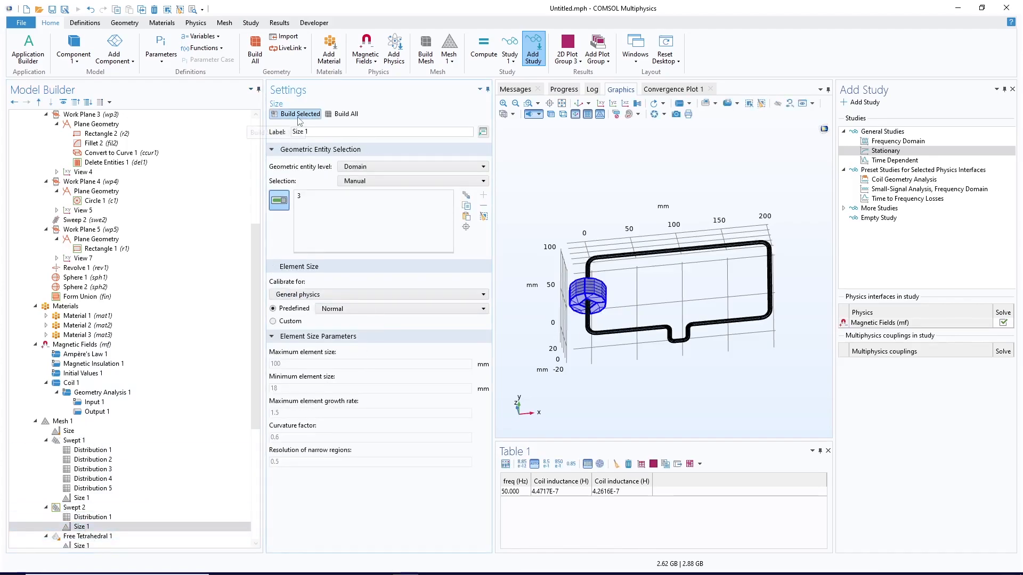
pyautogui.click(350, 310)
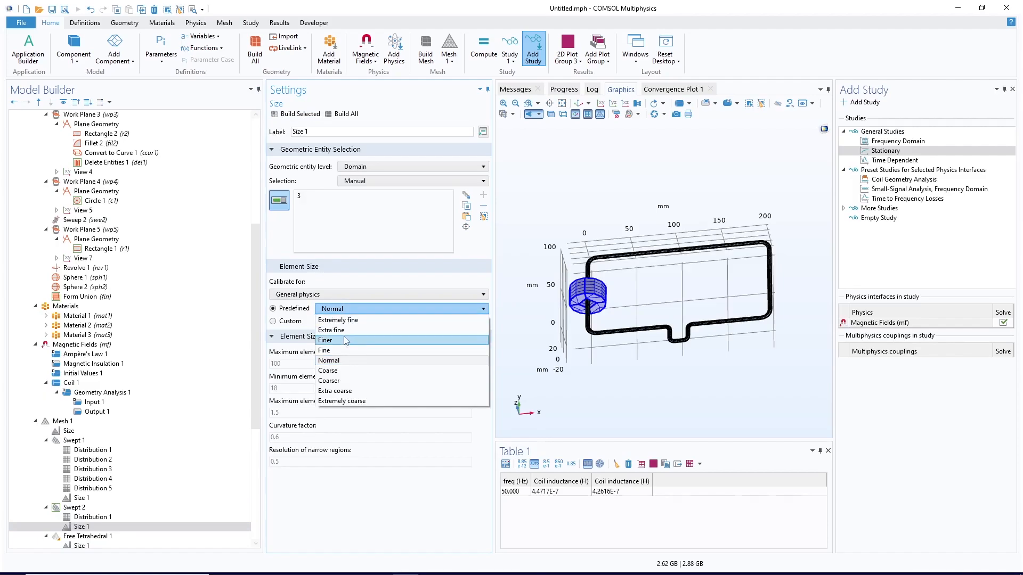
pyautogui.click(336, 338)
pyautogui.click(311, 115)
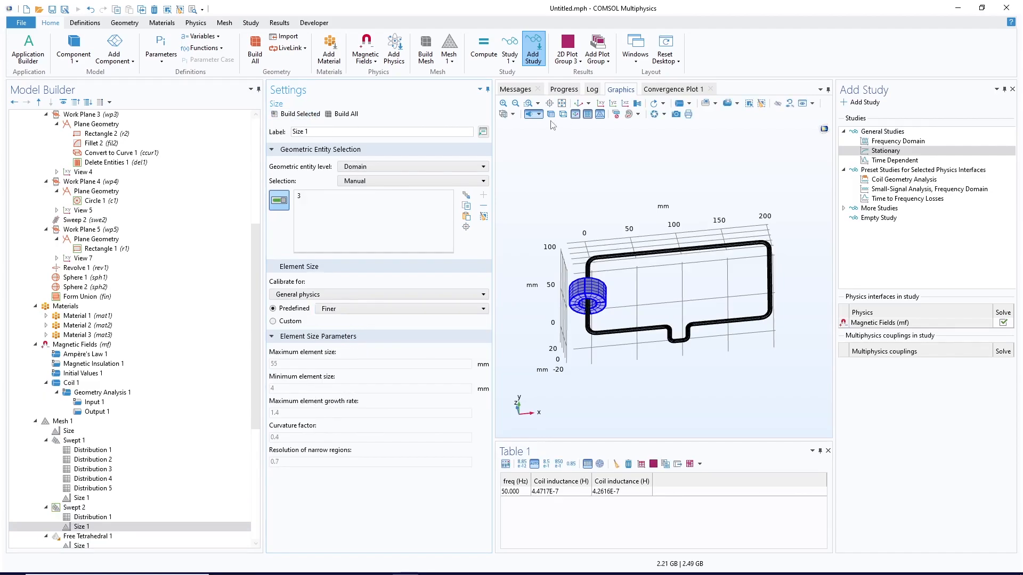
# - Switch Swept 2's Size 1 to custom with a maximum element size of 5 mm and rebuild the core mesh
pyautogui.click(528, 103)
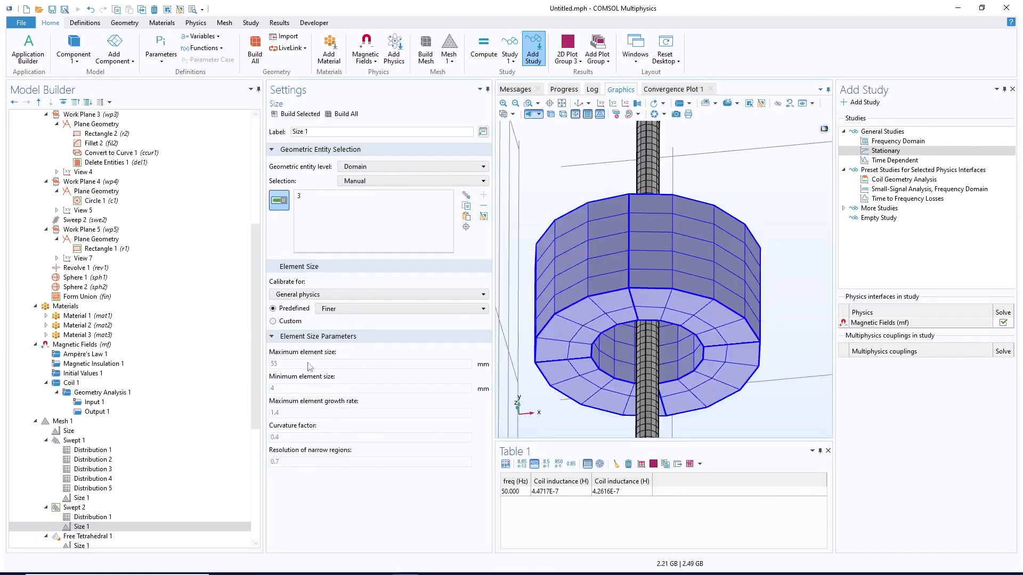
pyautogui.click(287, 326)
pyautogui.click(273, 352)
pyautogui.moveTo(281, 364); pyautogui.dragTo(263, 366)
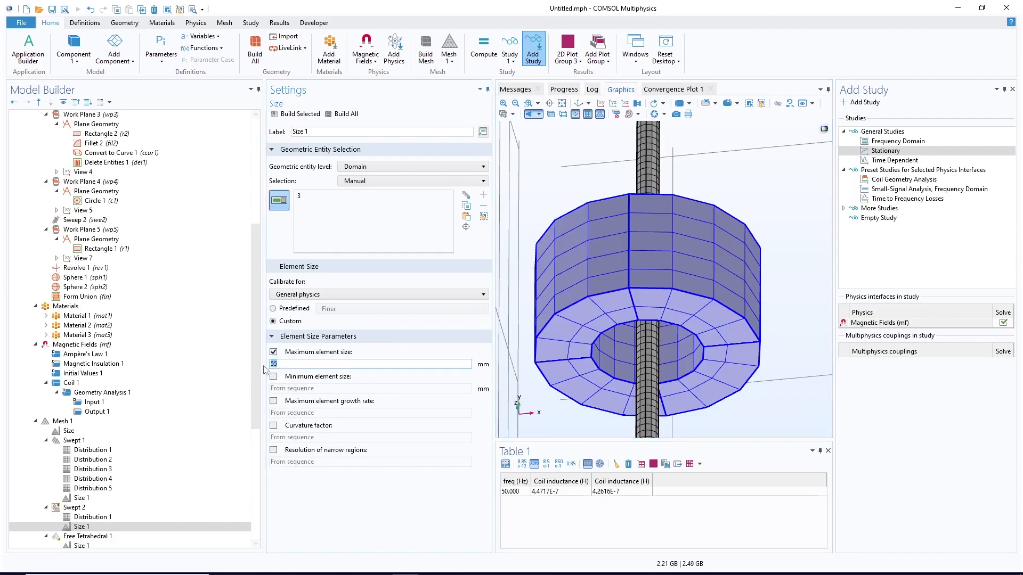
pyautogui.write('5')
pyautogui.click(295, 114)
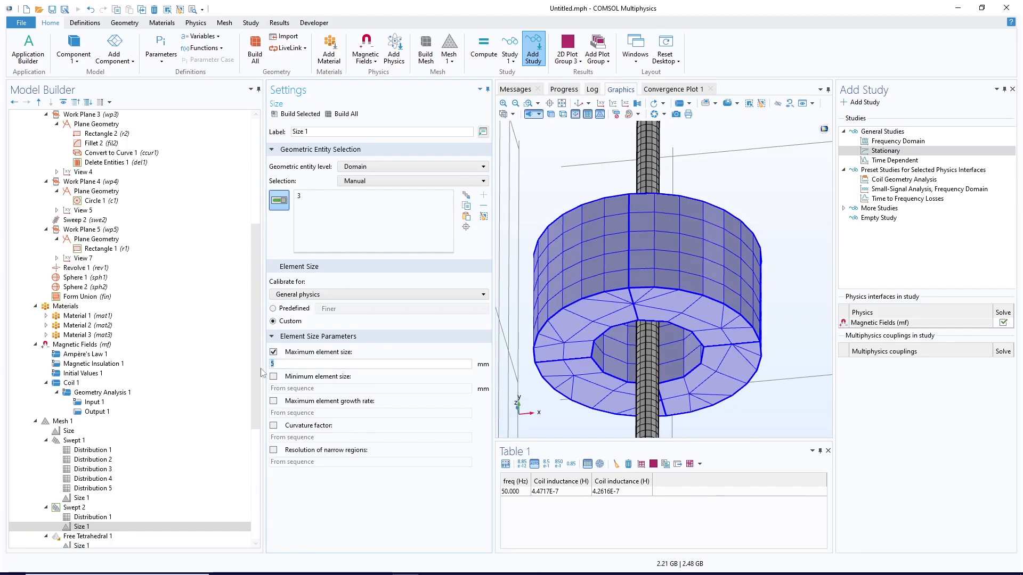
# - Try 20 elements in Swept 2's Distribution 1, settle on 10 and rebuild the core mesh
pyautogui.click(101, 515)
pyautogui.moveTo(288, 306); pyautogui.dragTo(268, 306)
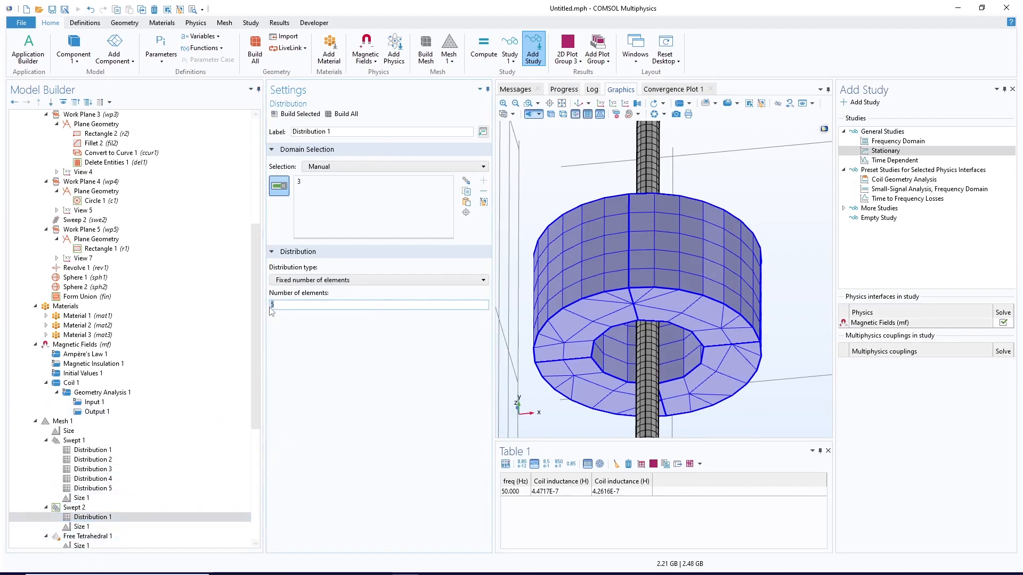
pyautogui.click(298, 113)
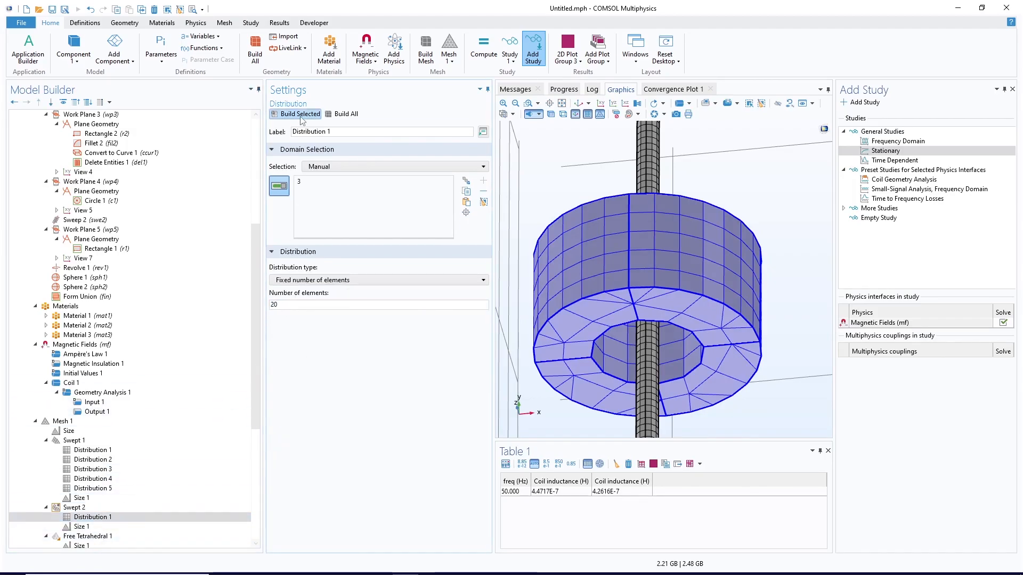
pyautogui.doubleClick(291, 305)
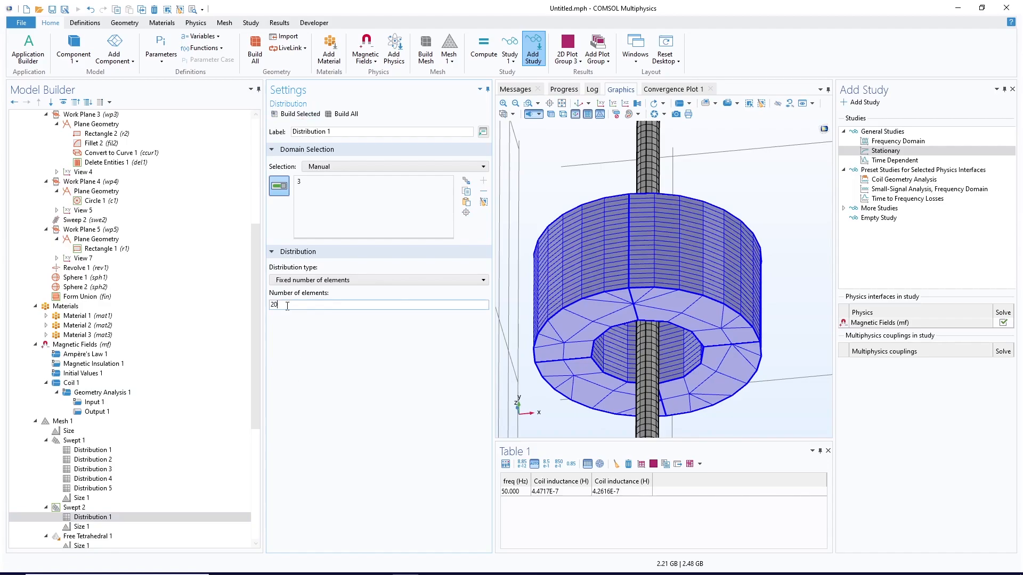
pyautogui.write('10')
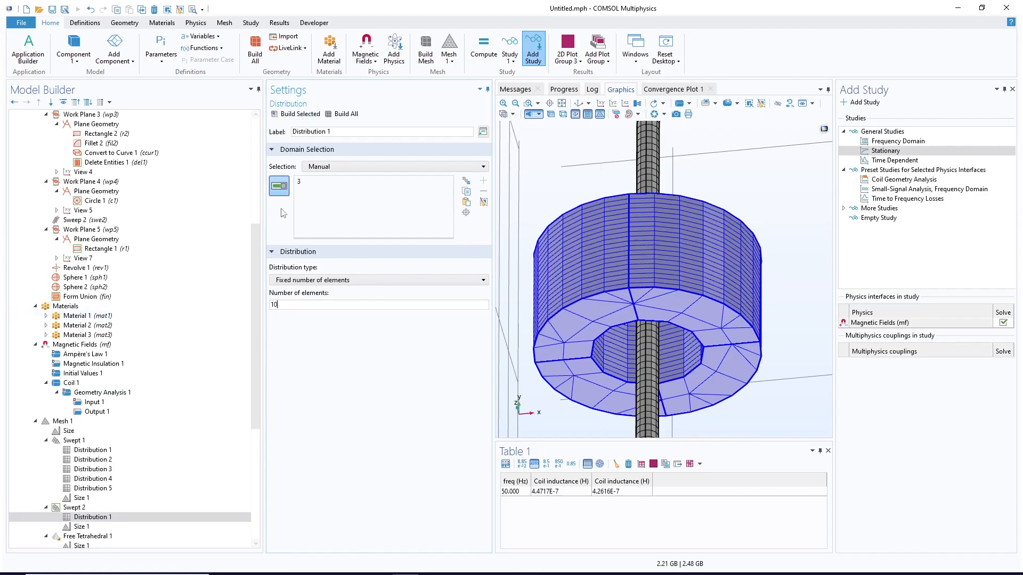
pyautogui.click(298, 114)
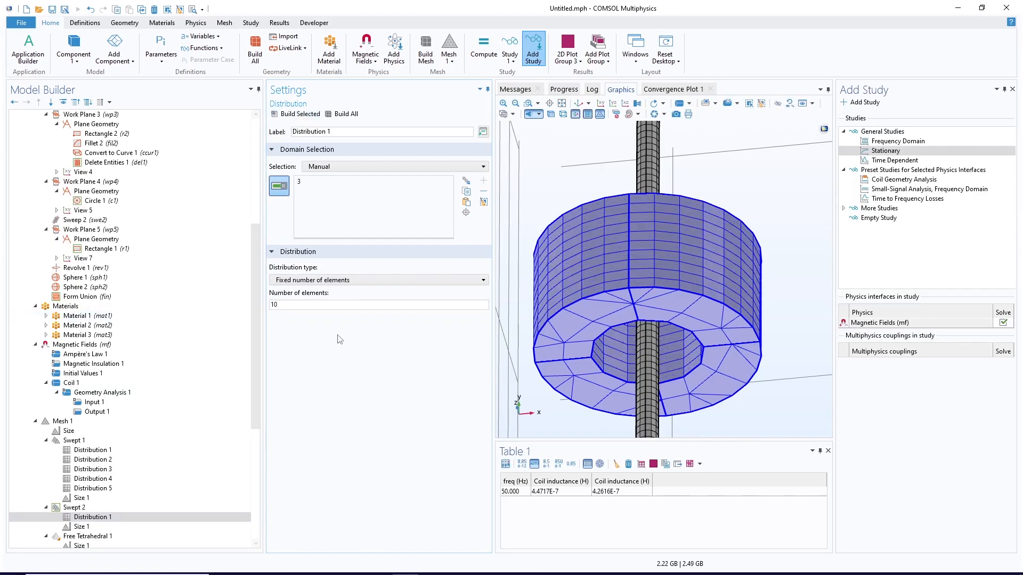
# - Try maximum element sizes of 10 mm and 1 mm in Swept 2's Size 1, settle on 2 mm and rebuild the core mesh
pyautogui.click(88, 527)
pyautogui.doubleClick(292, 365)
pyautogui.write('2')
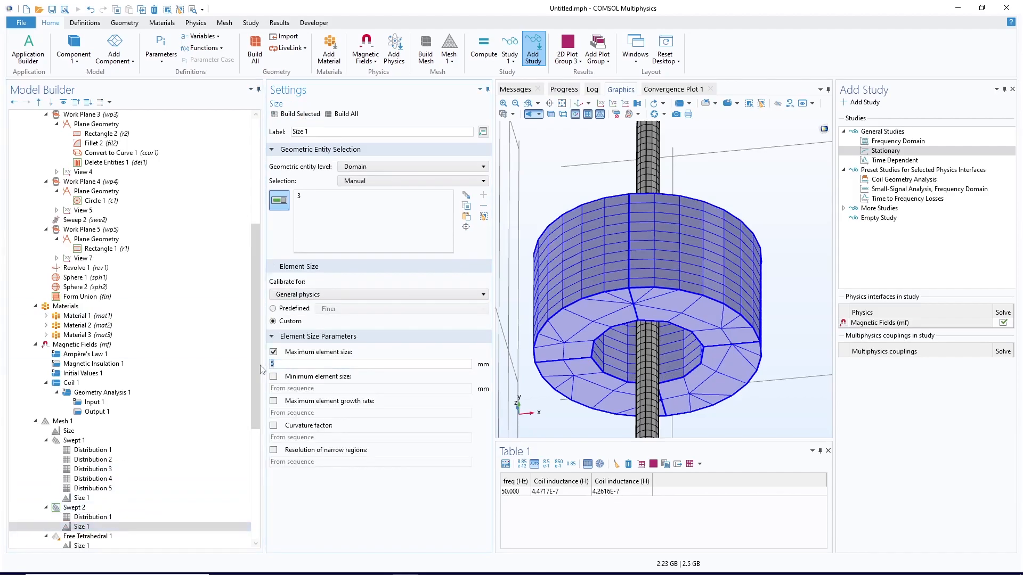
pyautogui.press('F7')
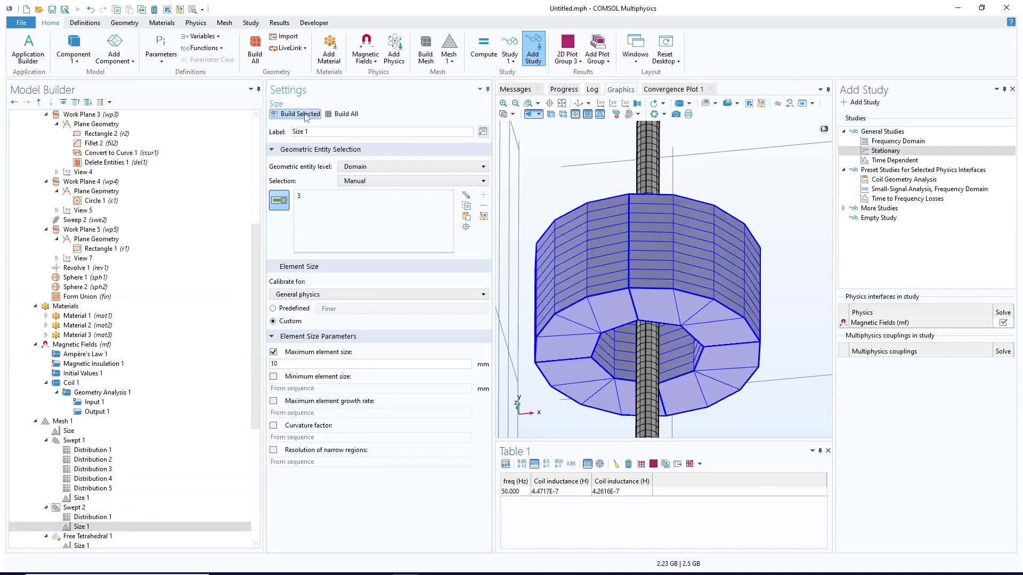
pyautogui.write('0')
pyautogui.click(300, 114)
pyautogui.press('BackSpace')
pyautogui.click(288, 115)
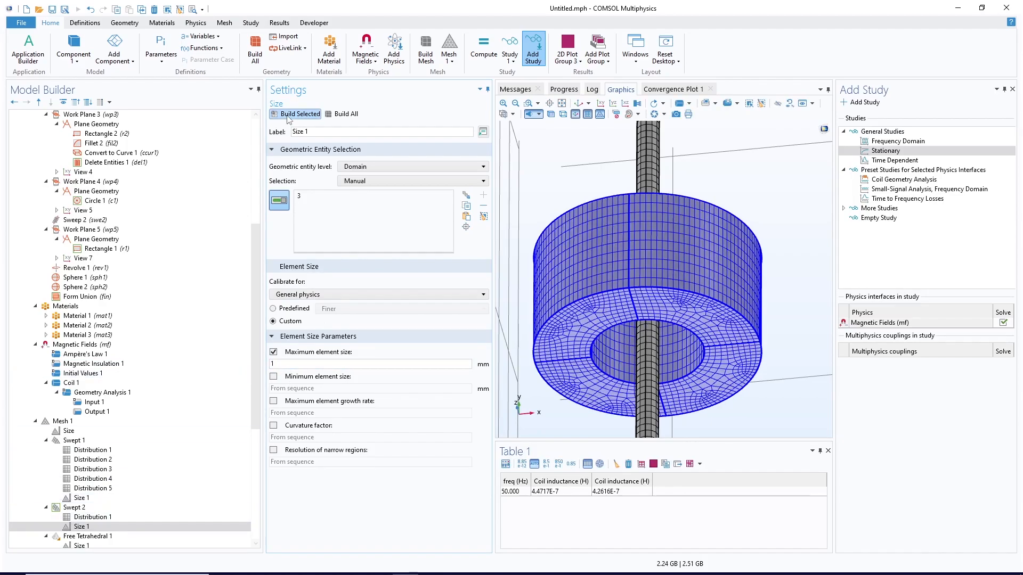
pyautogui.click(312, 115)
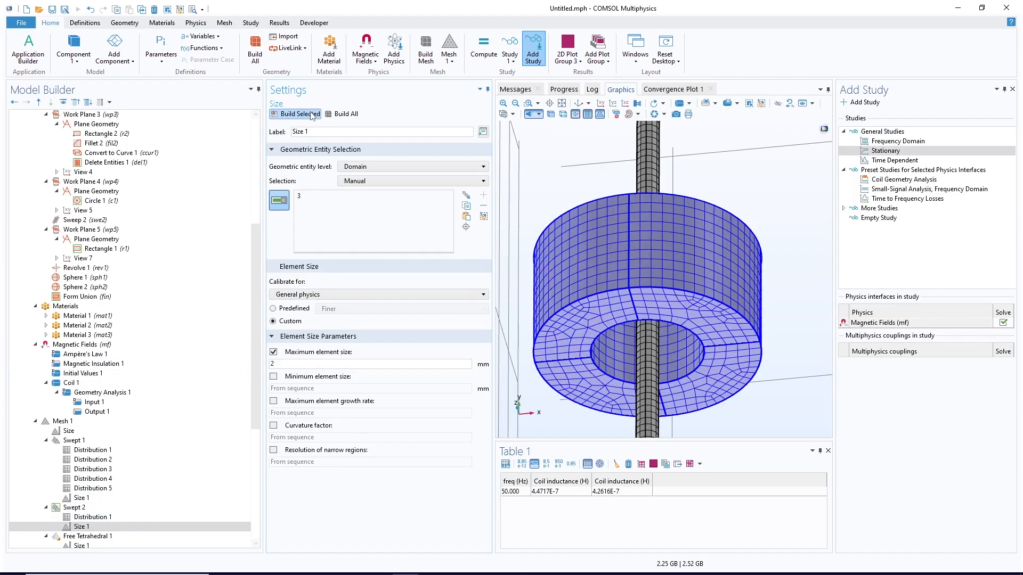
# - Build the complete Mesh 1 sequence with the refined core mesh
pyautogui.moveTo(792, 379); pyautogui.dragTo(773, 349)
pyautogui.scroll(-3, 175, 431)
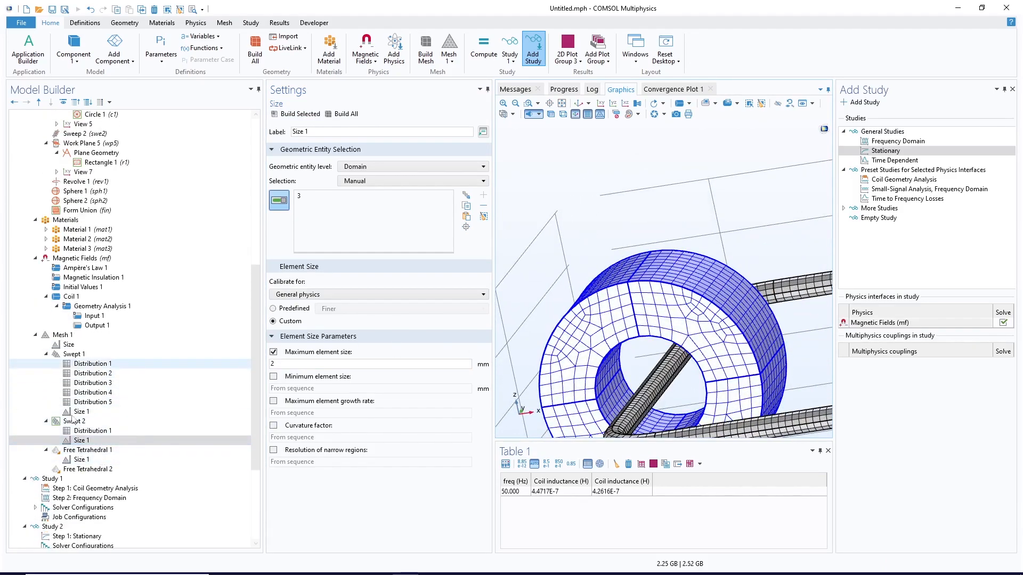
pyautogui.click(62, 335)
pyautogui.click(292, 114)
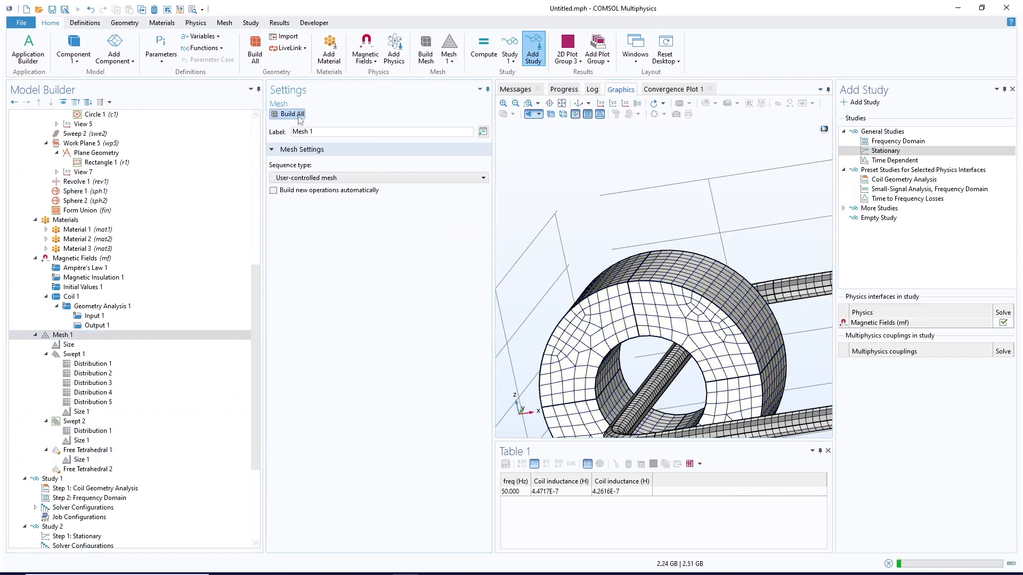
pyautogui.click(579, 104)
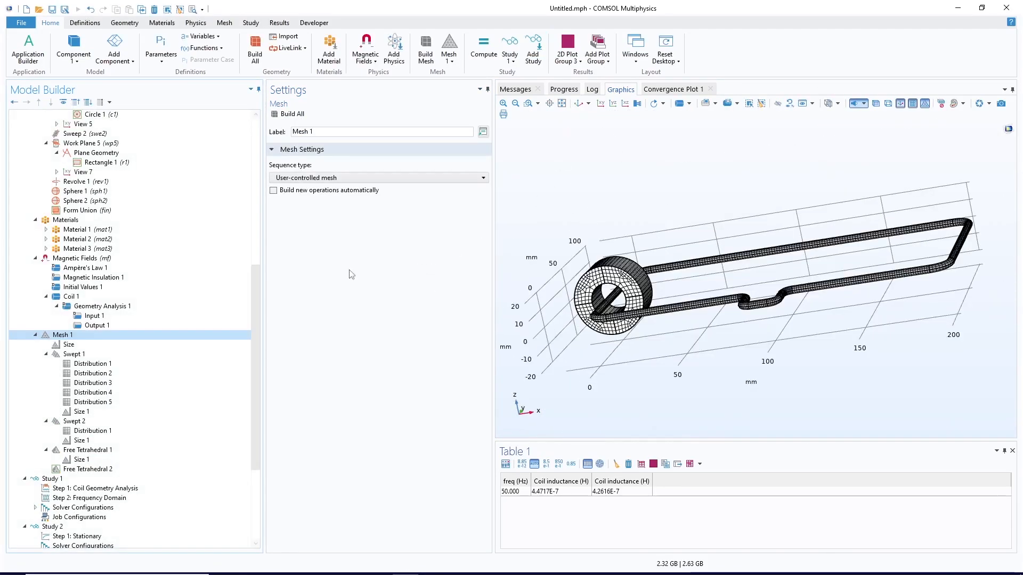
# - Plot Mesh 1 as a mesh plot and inspect the element quality on the core and the long straight wire section
pyautogui.rightClick(62, 335)
pyautogui.click(91, 205)
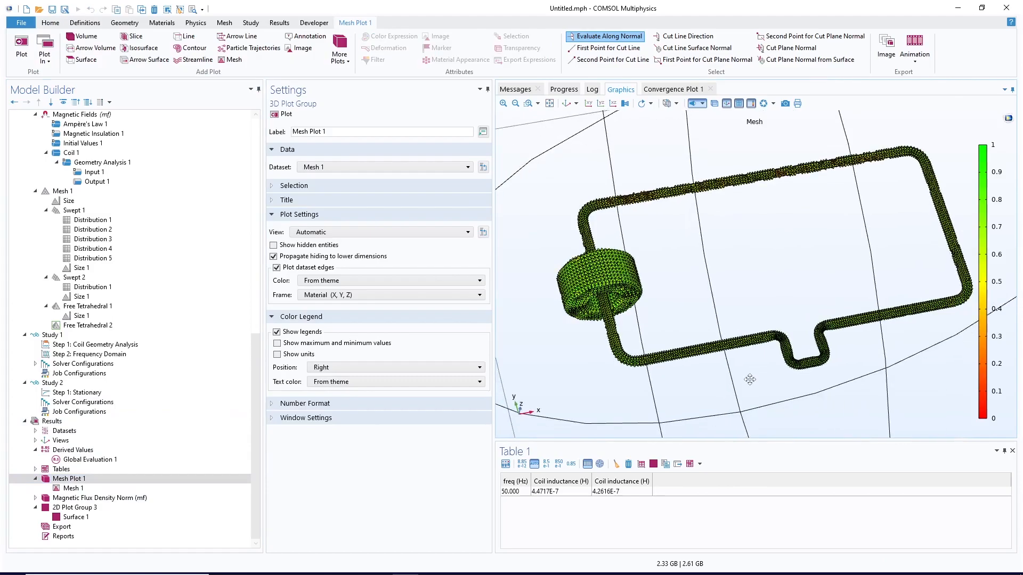
pyautogui.click(528, 103)
pyautogui.moveTo(673, 245); pyautogui.dragTo(582, 330)
pyautogui.moveTo(694, 314); pyautogui.dragTo(693, 288)
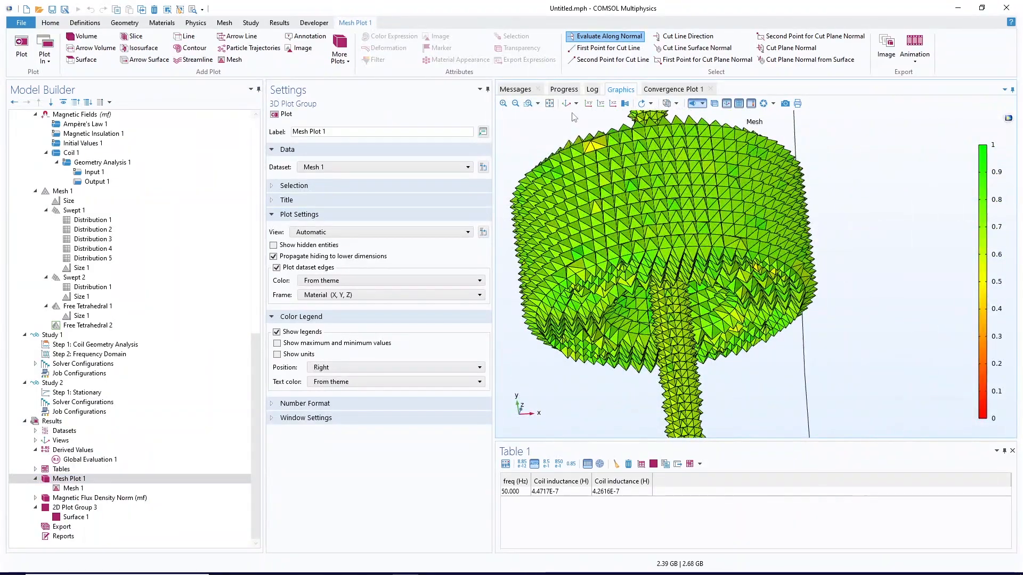
pyautogui.click(516, 104)
pyautogui.click(528, 103)
pyautogui.moveTo(935, 161); pyautogui.dragTo(864, 196)
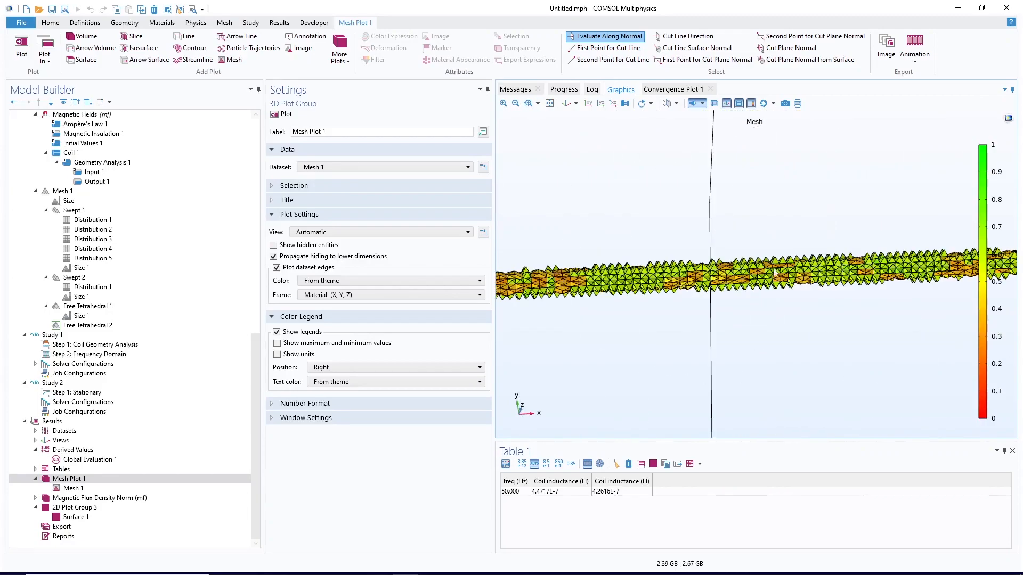
# - Set Swept 1's Distribution 3 for the long straight wire section to 150 elements and rebuild all of Mesh 1
pyautogui.click(95, 239)
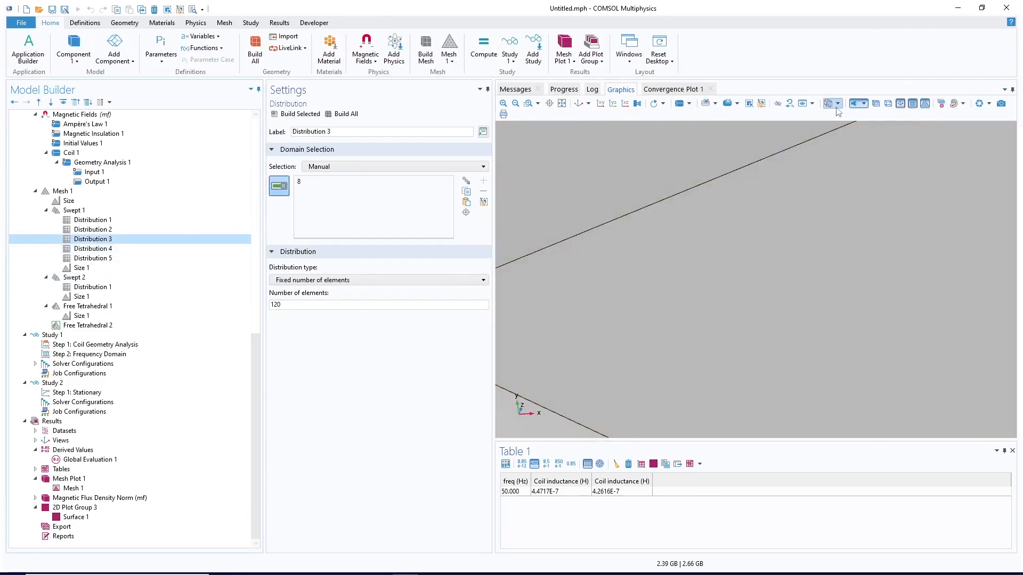
pyautogui.click(789, 104)
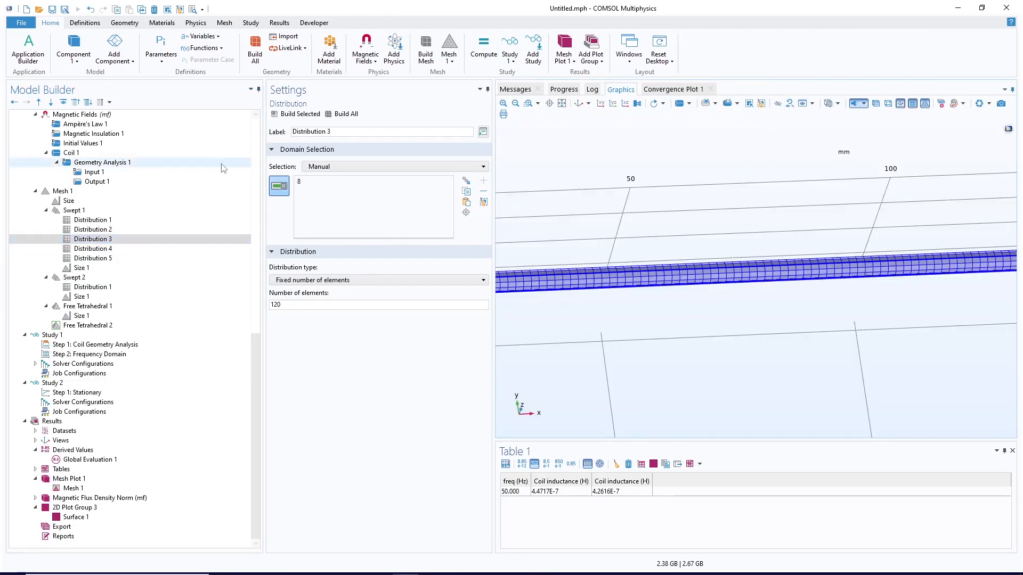
pyautogui.click(515, 103)
pyautogui.doubleClick(274, 305)
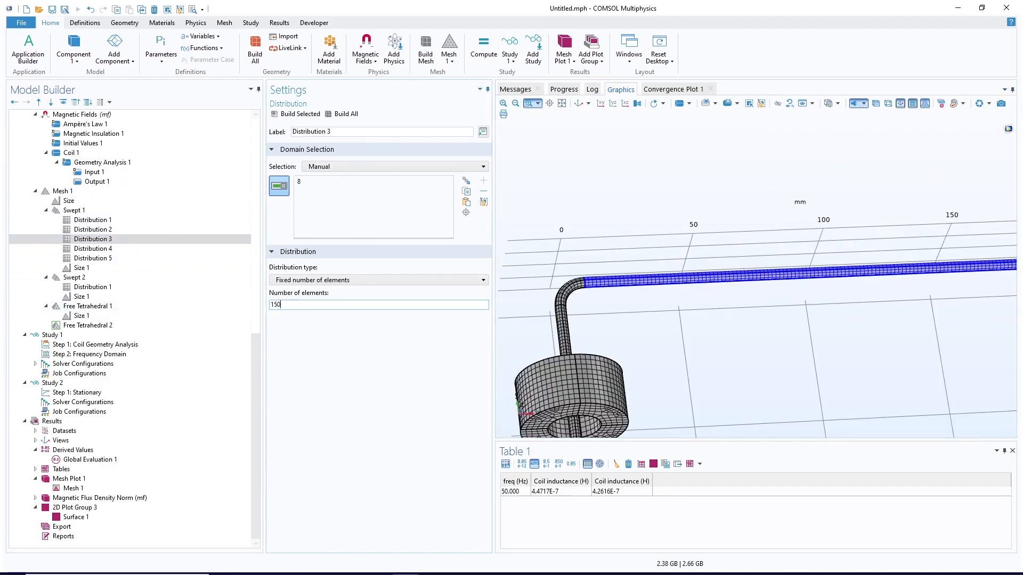
pyautogui.write('150')
pyautogui.click(97, 181)
pyautogui.click(63, 190)
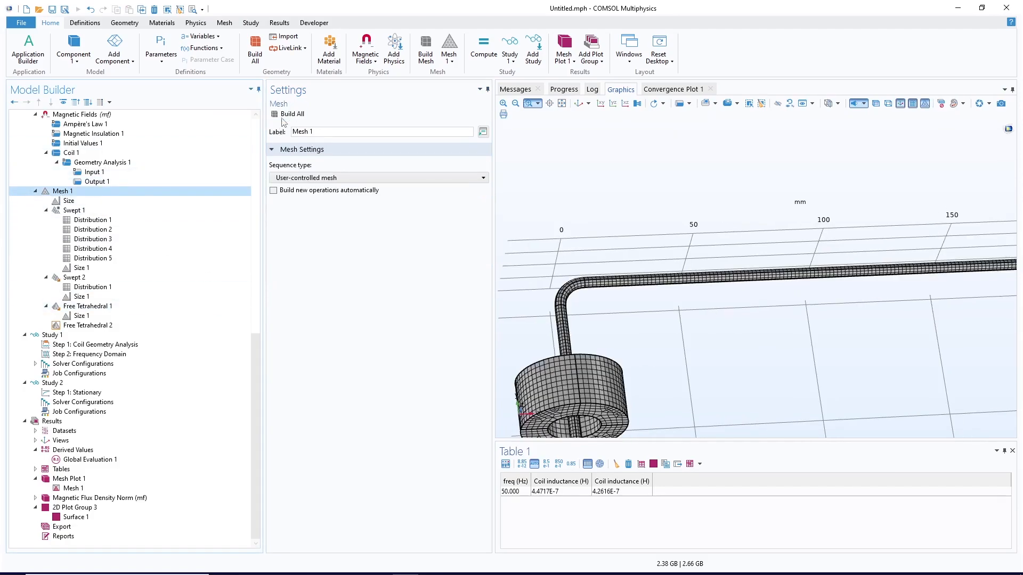
pyautogui.click(288, 114)
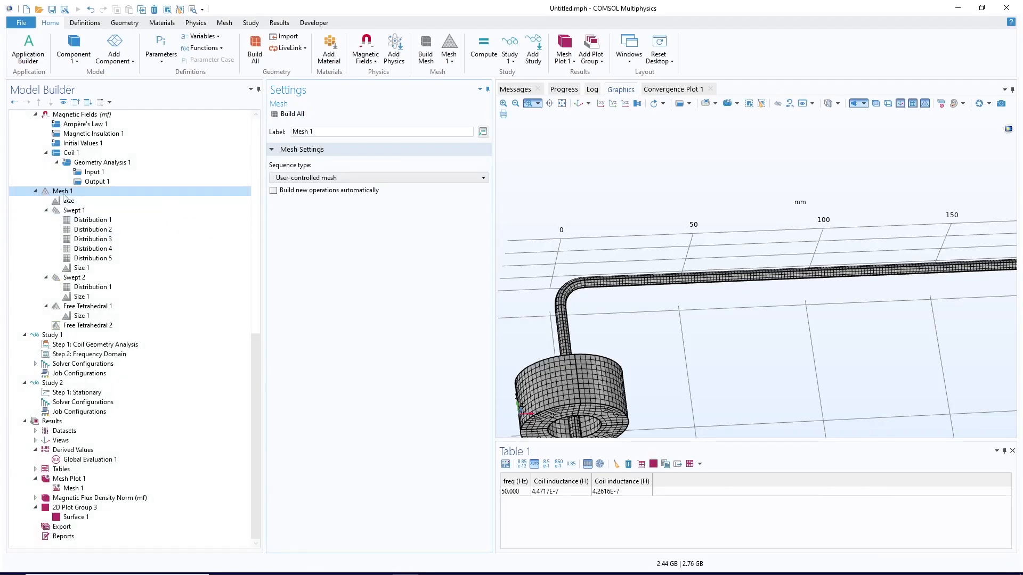
# - Check the wire's element quality in Mesh Plot 1 and show the statistics of the complete Mesh 1
pyautogui.click(79, 479)
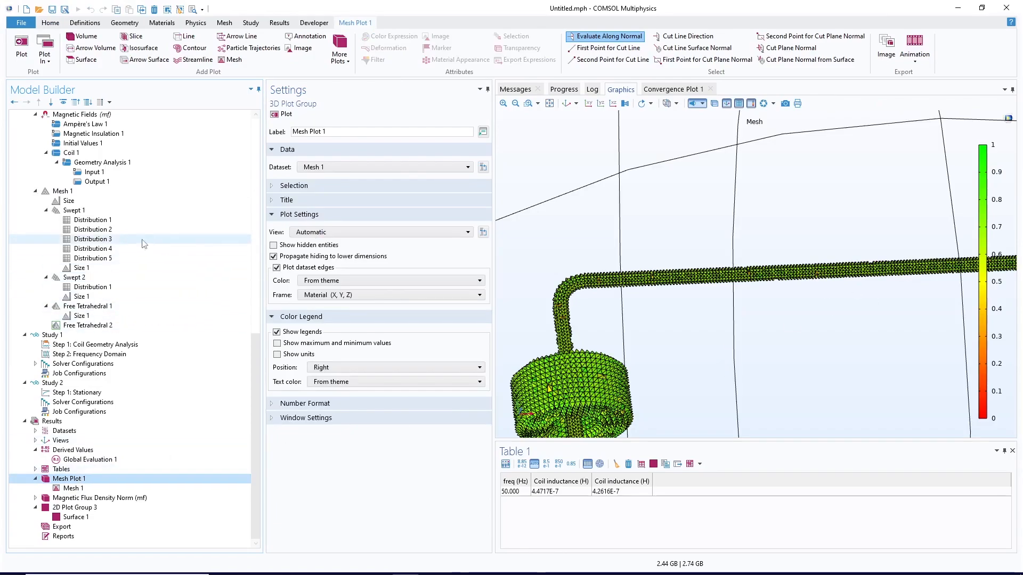
pyautogui.click(63, 193)
pyautogui.rightClick(64, 195)
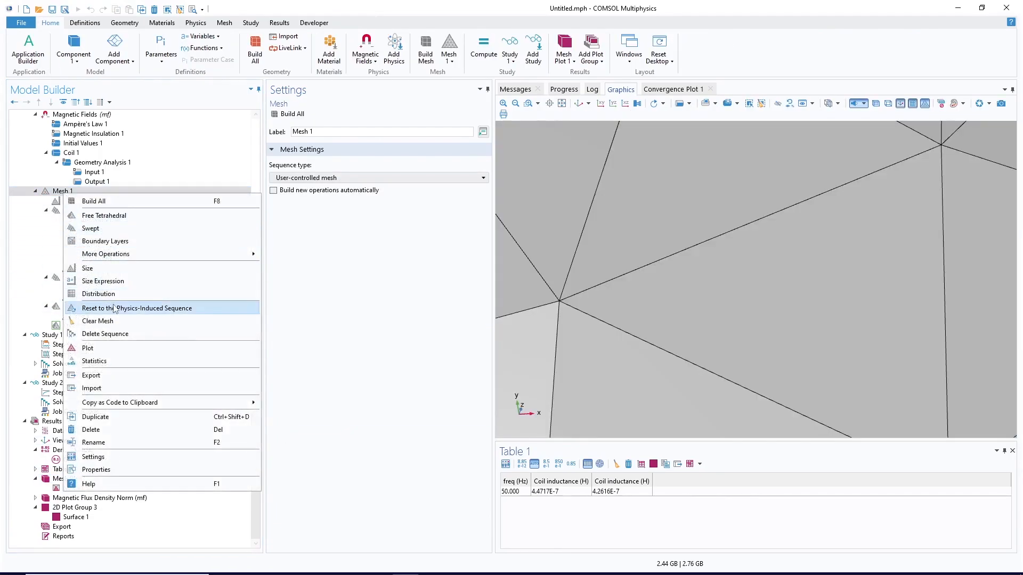
pyautogui.click(95, 361)
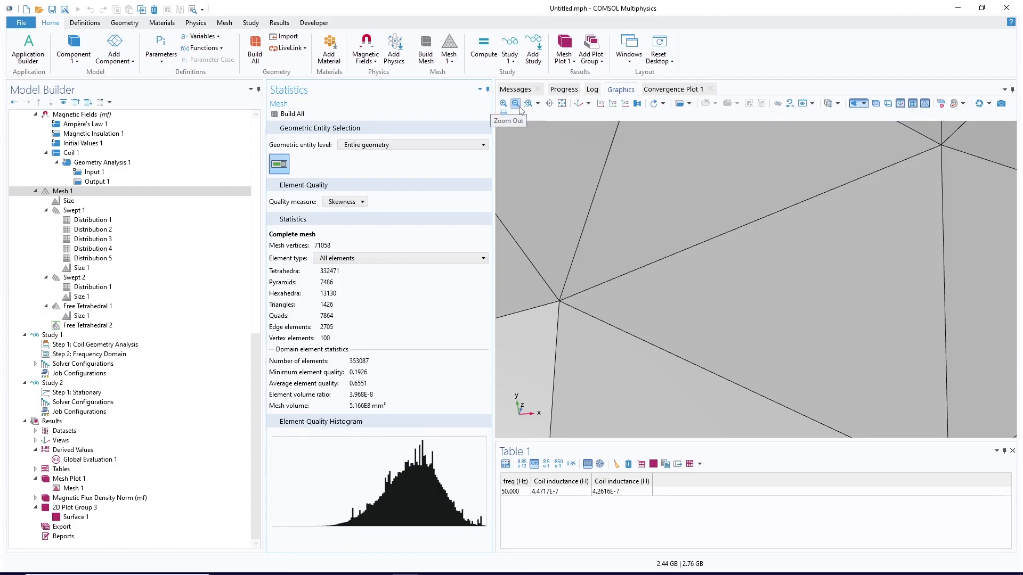
# - Compute Study 1 with its Frequency Domain step at 50000 Hz
pyautogui.click(562, 103)
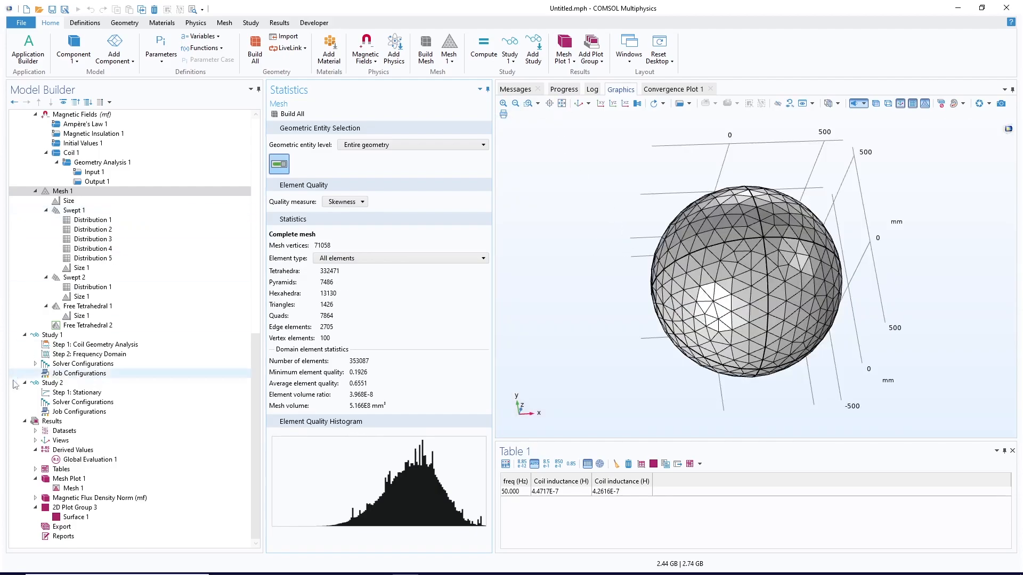
pyautogui.click(105, 356)
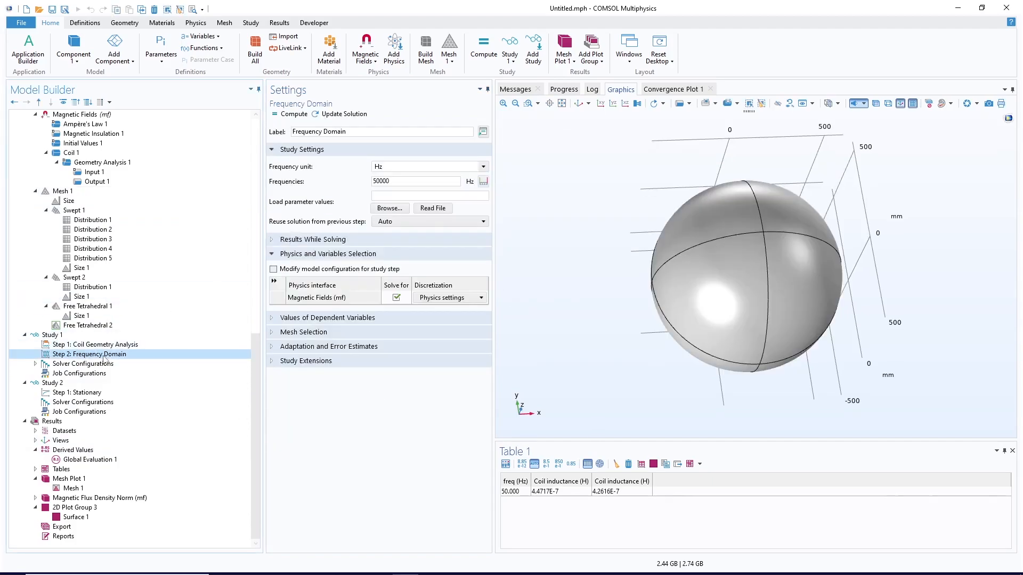
pyautogui.click(294, 115)
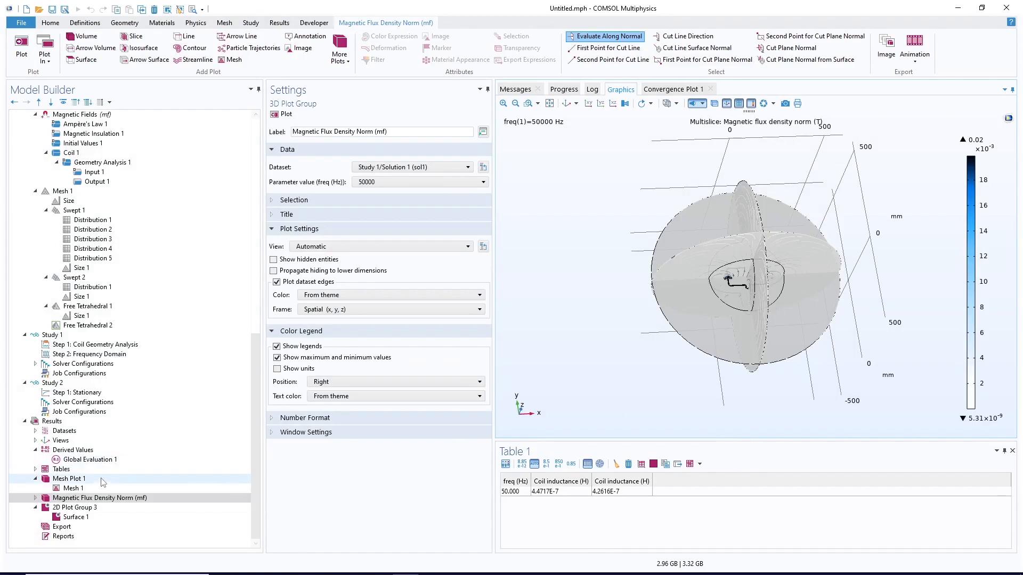
# - Examine the current density norm in 2D Plot Group 3 along the lower wire and where the wire passes through the core
pyautogui.click(85, 518)
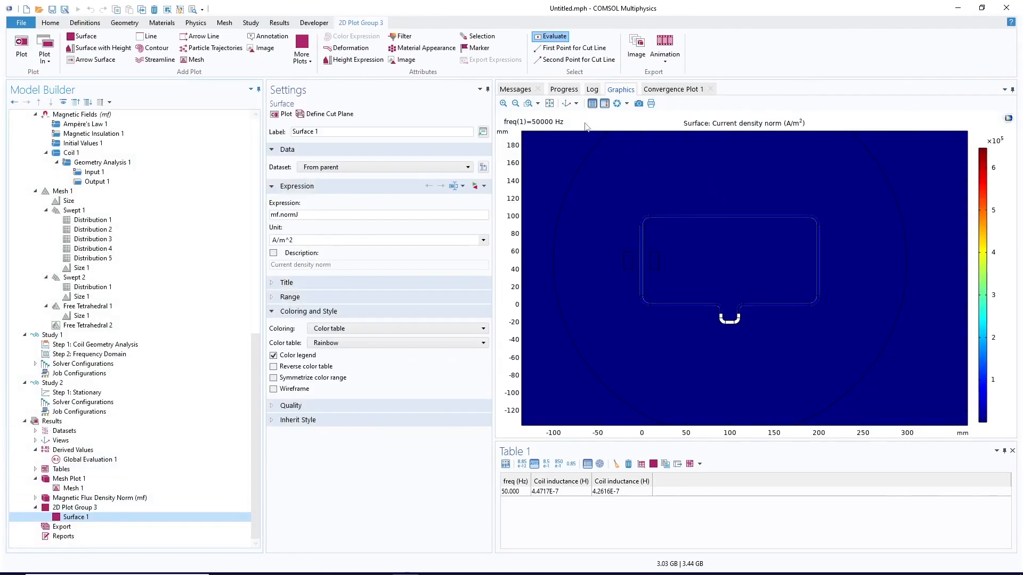
pyautogui.click(528, 103)
pyautogui.moveTo(692, 291); pyautogui.dragTo(677, 323)
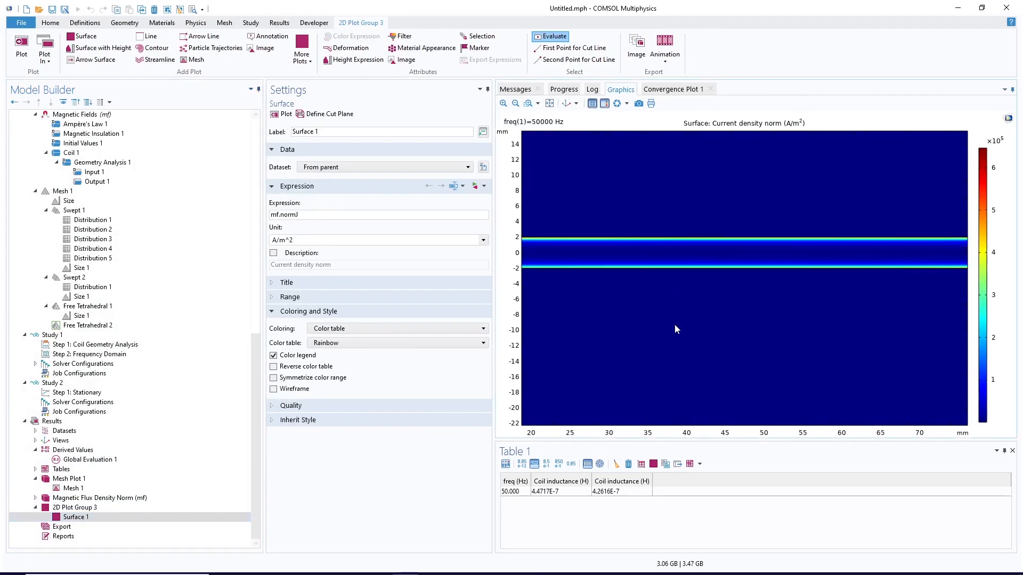
pyautogui.click(515, 103)
pyautogui.click(515, 103)
pyautogui.click(528, 103)
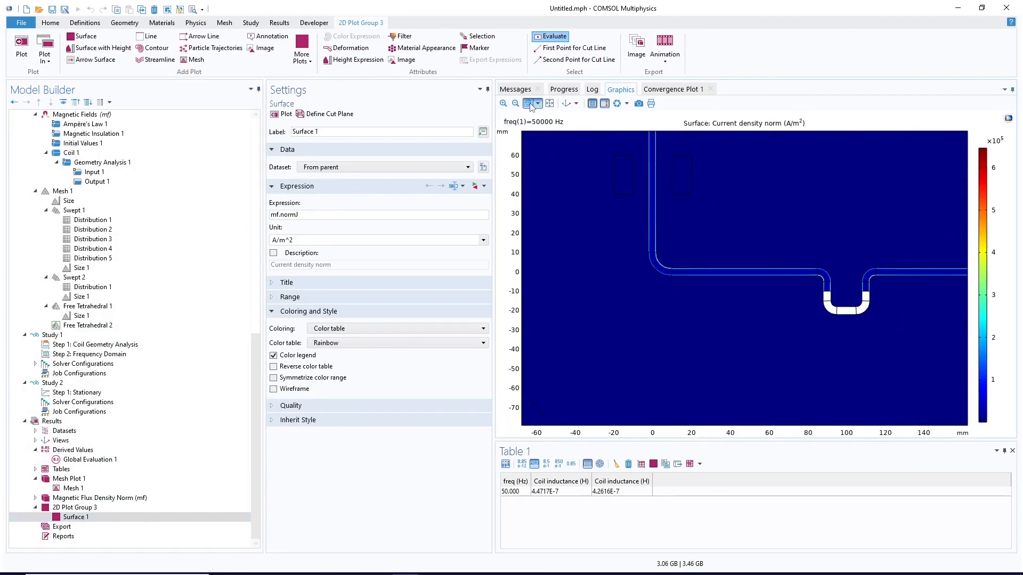
pyautogui.moveTo(674, 149); pyautogui.dragTo(641, 189)
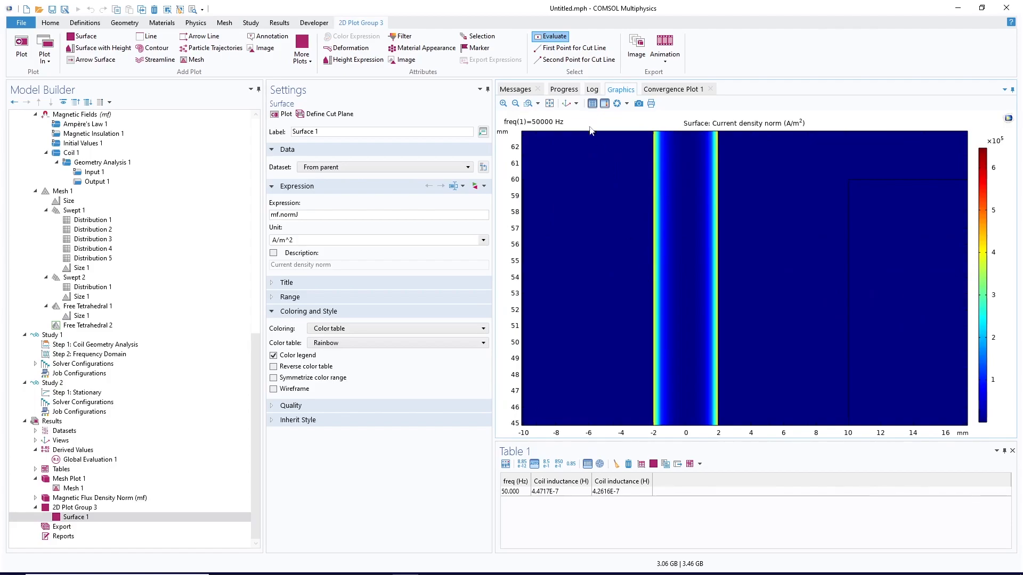
# - Compare the current density in the vertical wire section opposite the core with the section inside the core
pyautogui.click(515, 103)
pyautogui.click(516, 103)
pyautogui.click(549, 104)
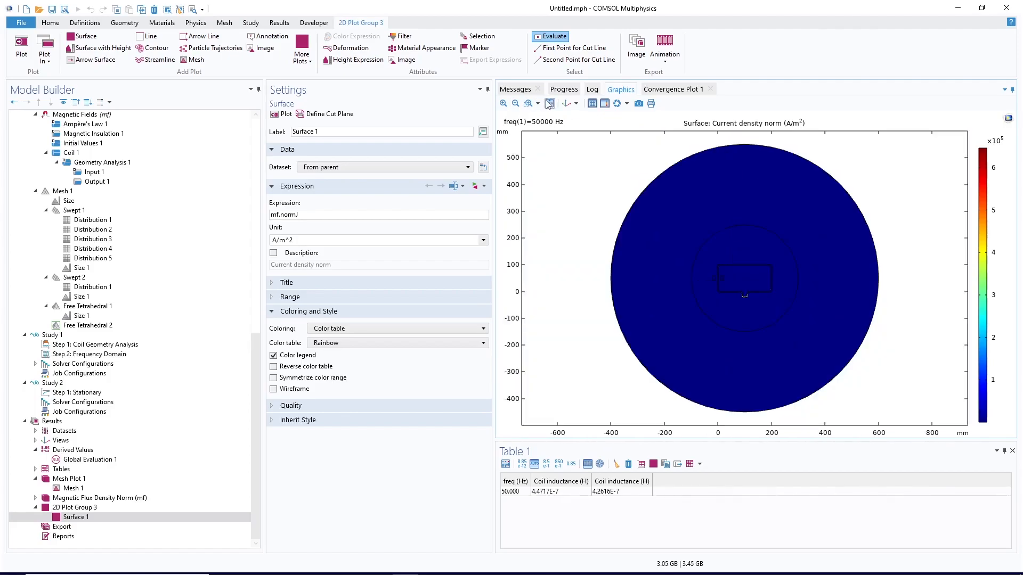
pyautogui.moveTo(784, 269); pyautogui.dragTo(766, 282)
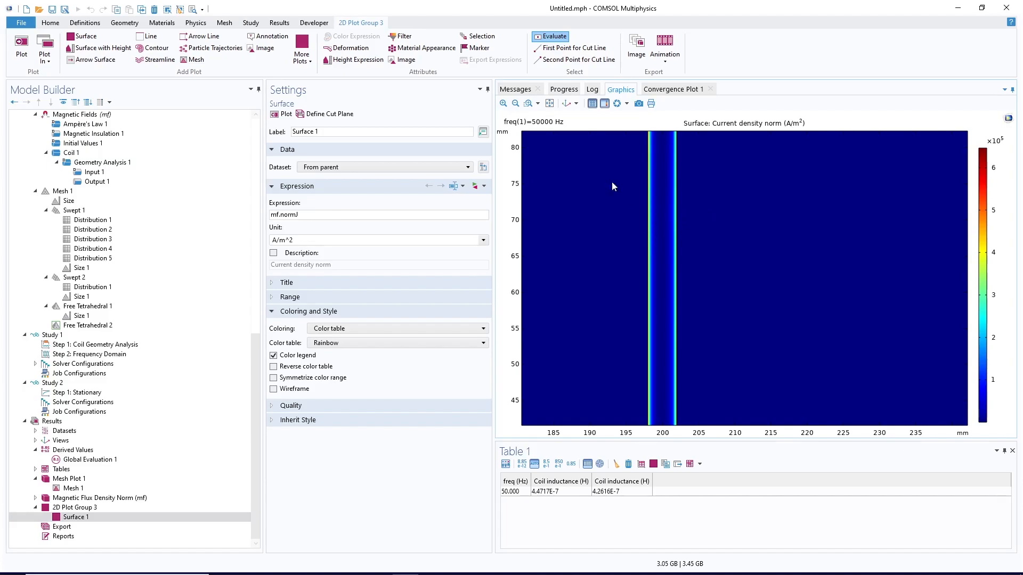
pyautogui.click(515, 102)
pyautogui.click(528, 103)
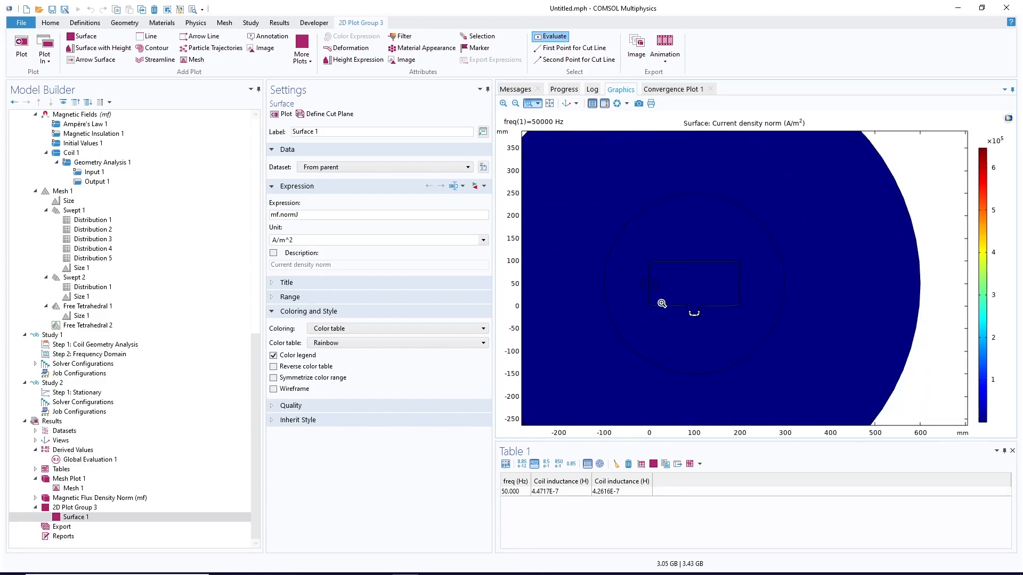
pyautogui.moveTo(660, 277); pyautogui.dragTo(632, 293)
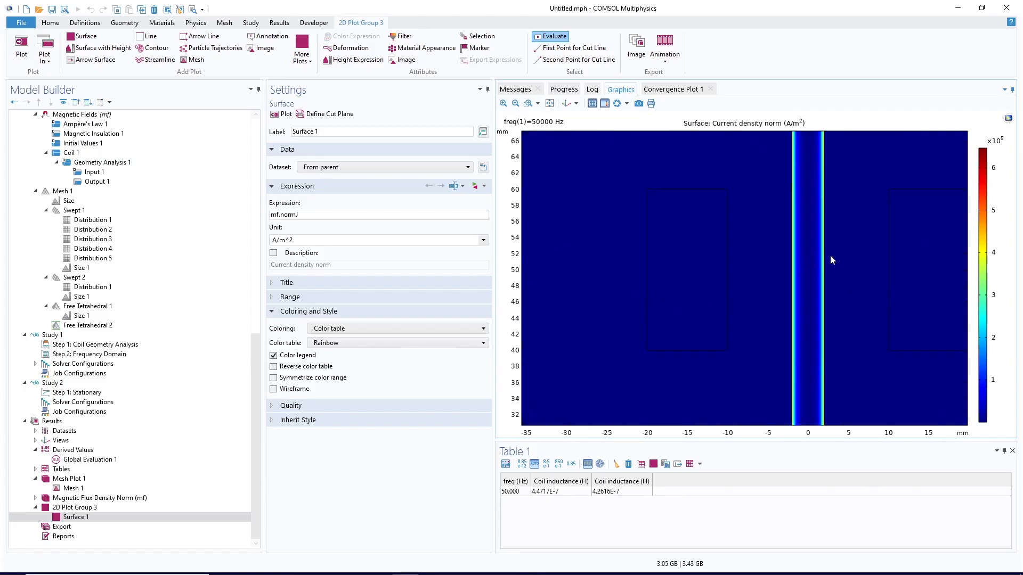
# - Evaluate the coil inductance with Global Evaluation 1 and compare it with the analytical estimate on slide 3 of the PowerPoint presentation
pyautogui.click(116, 461)
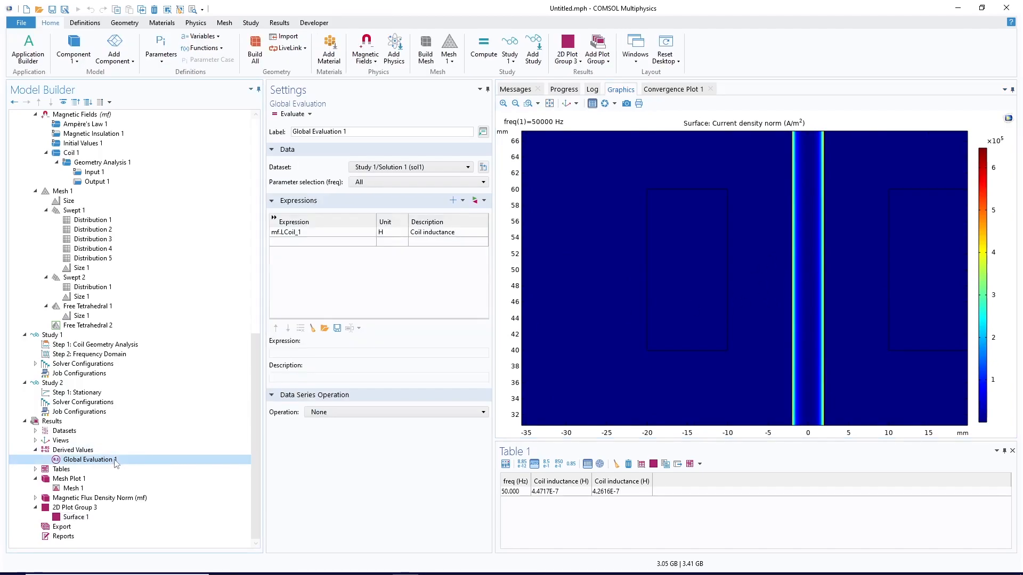
pyautogui.click(293, 114)
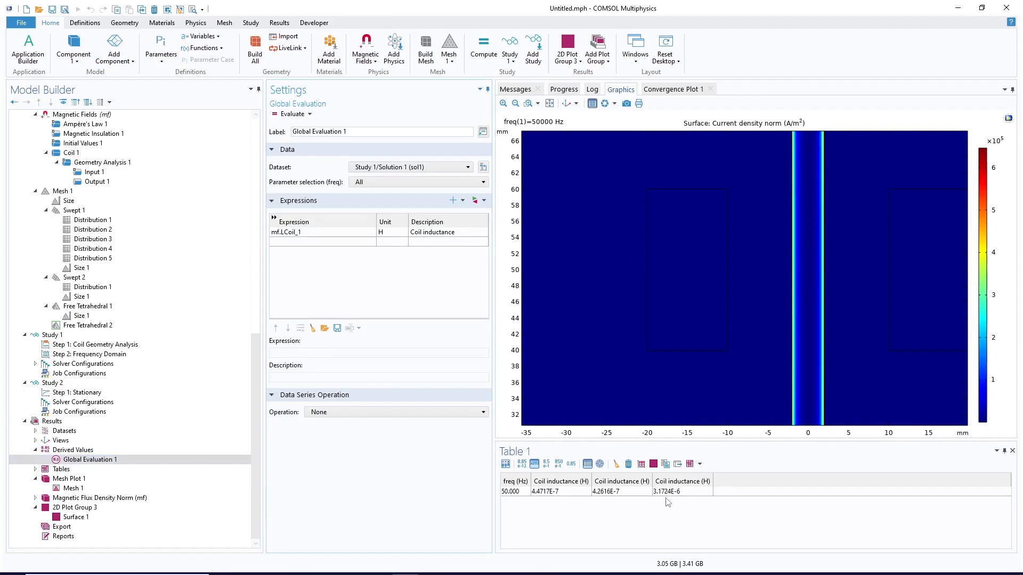
pyautogui.doubleClick(815, 6)
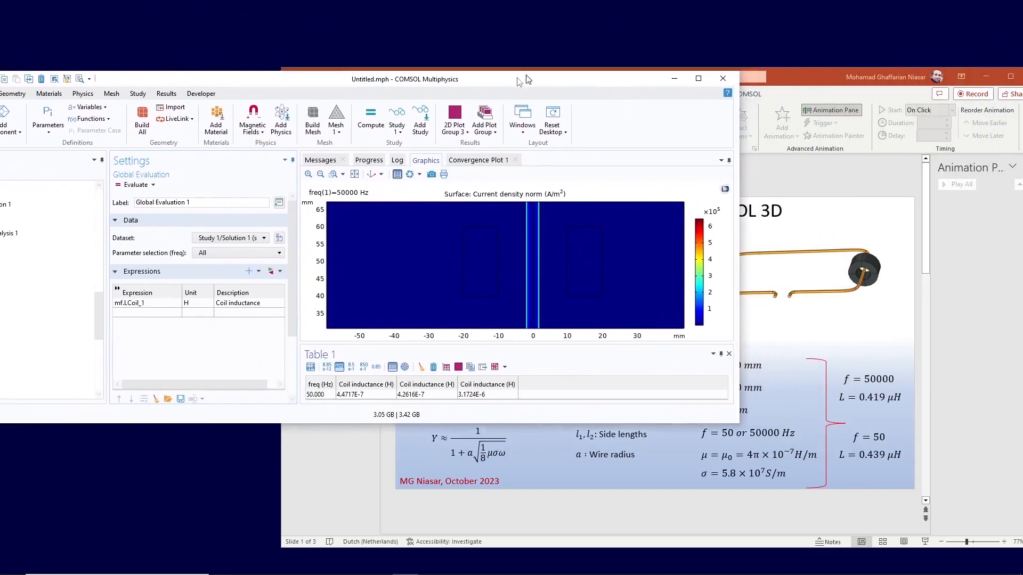
pyautogui.moveTo(814, 94); pyautogui.dragTo(828, 92)
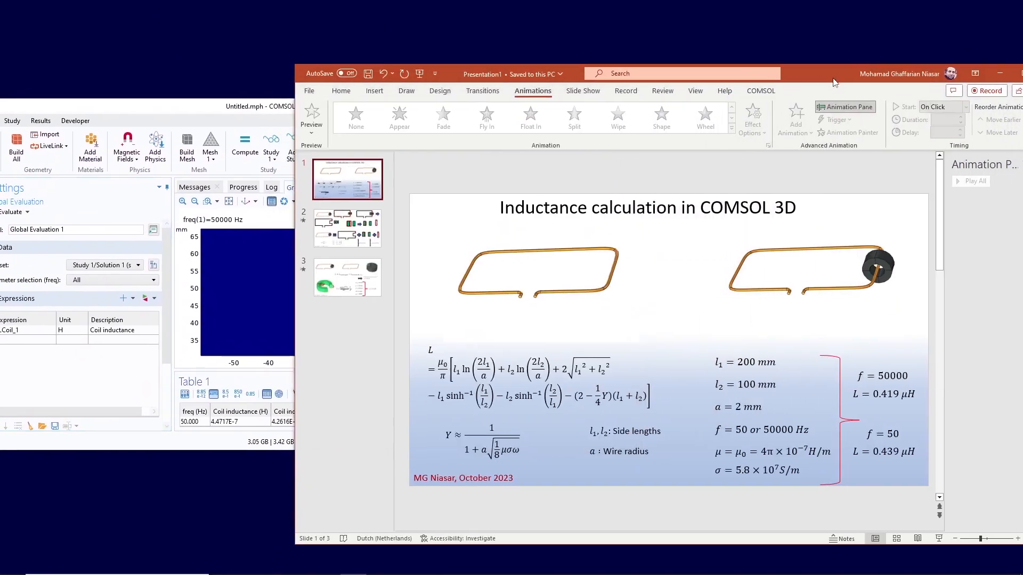
pyautogui.click(349, 234)
pyautogui.click(365, 285)
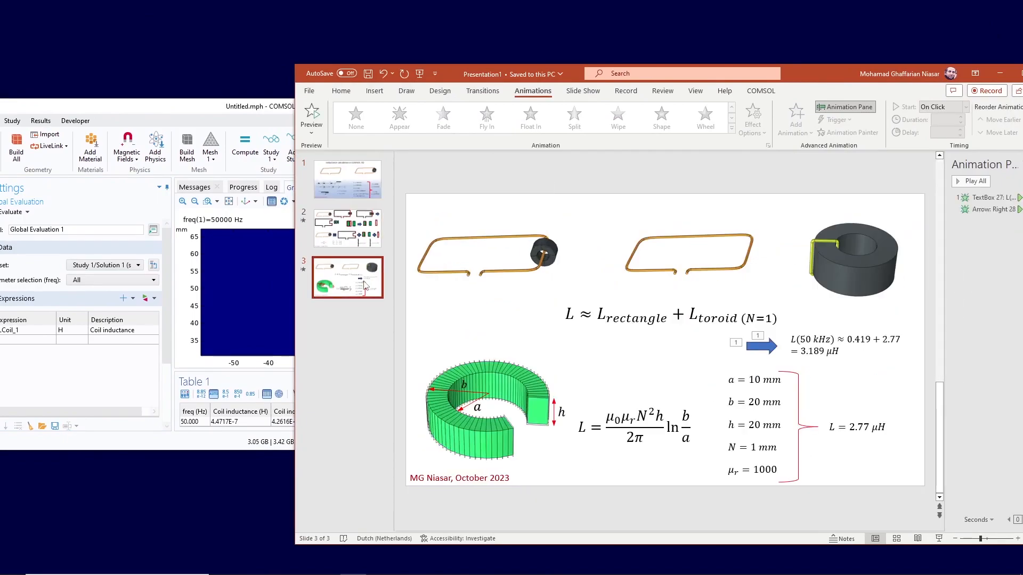
pyautogui.moveTo(197, 111); pyautogui.dragTo(265, 109)
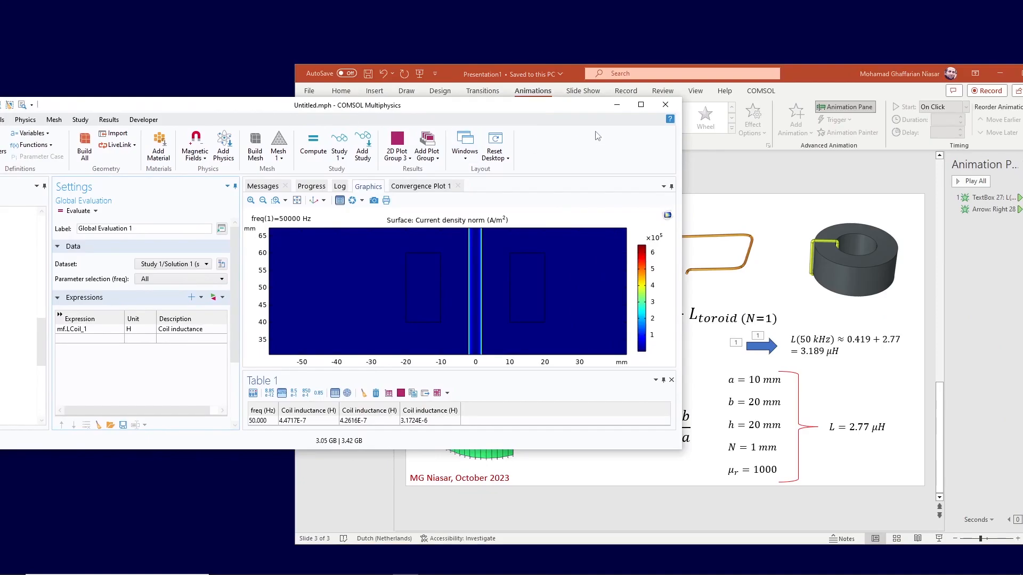
pyautogui.doubleClick(554, 111)
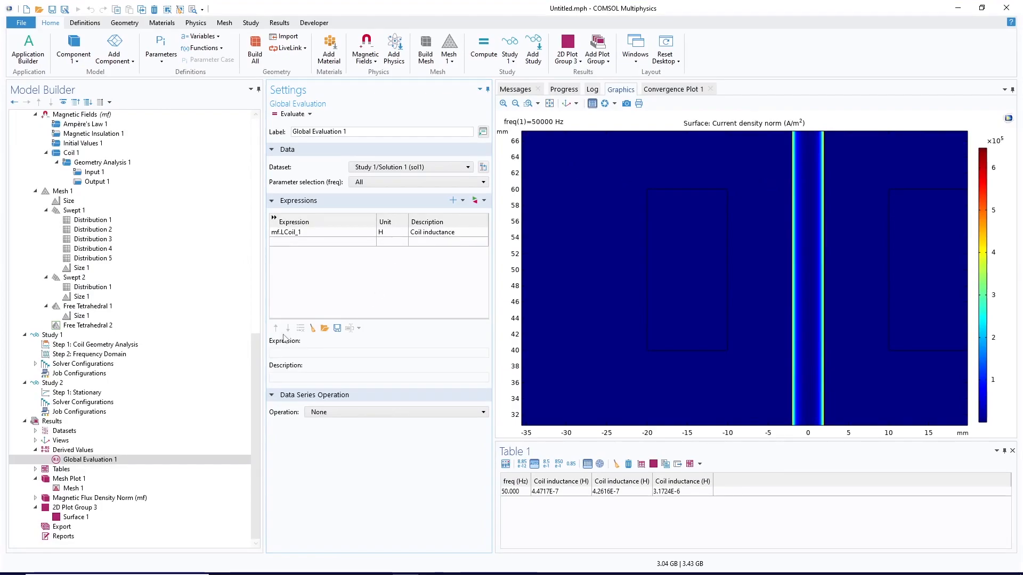
# - Return to Mesh 1 in the model tree and display the complete mesh of the spherical domain
pyautogui.scroll(3, 75, 283)
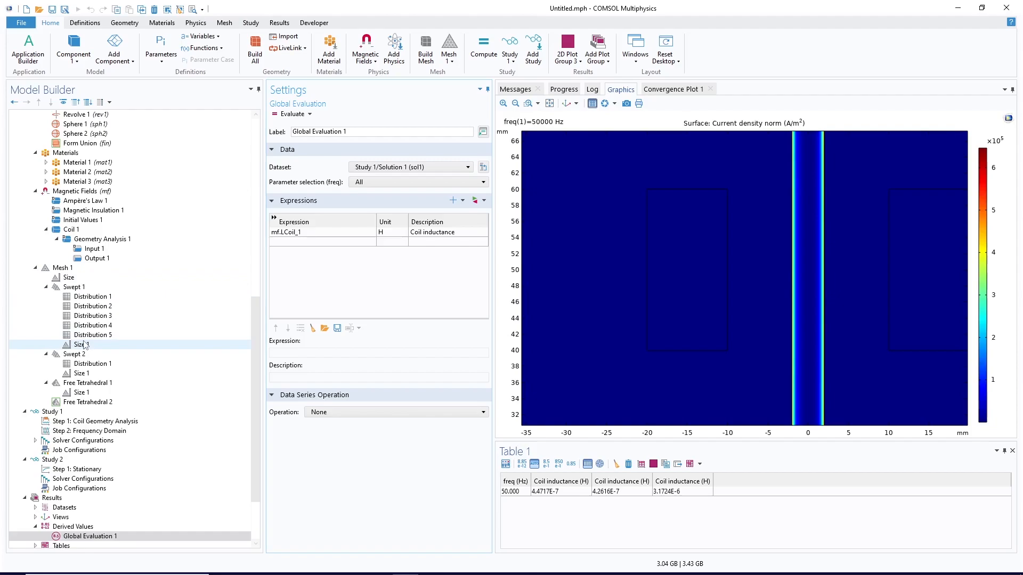
pyautogui.scroll(1, 83, 315)
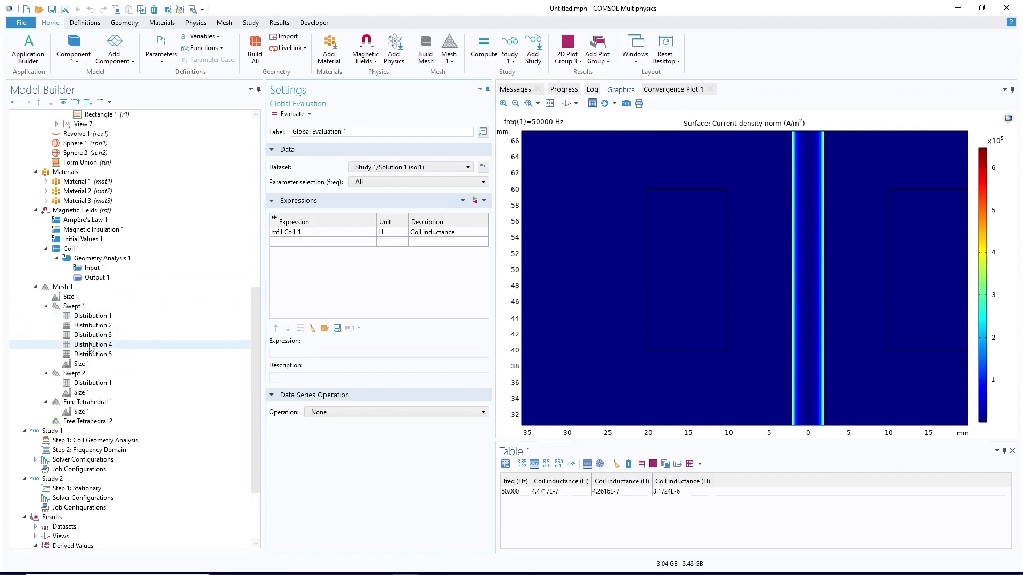
pyautogui.click(62, 288)
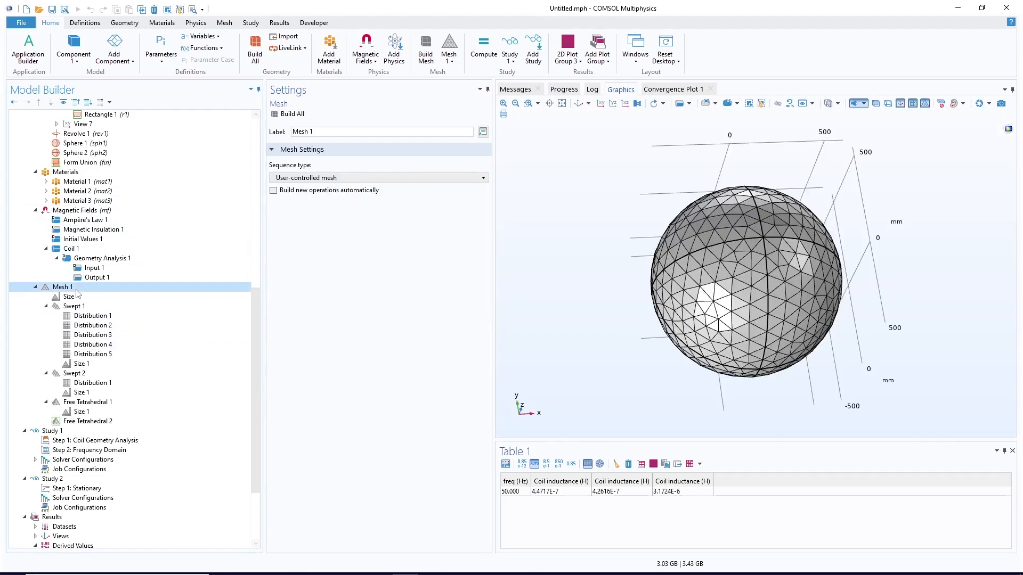
pyautogui.click(789, 103)
pyautogui.click(533, 331)
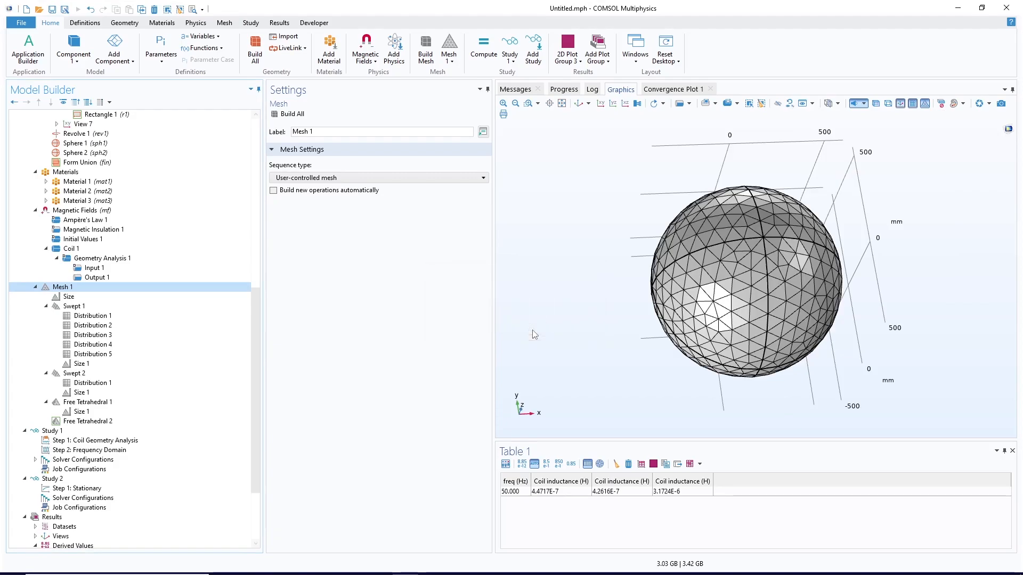